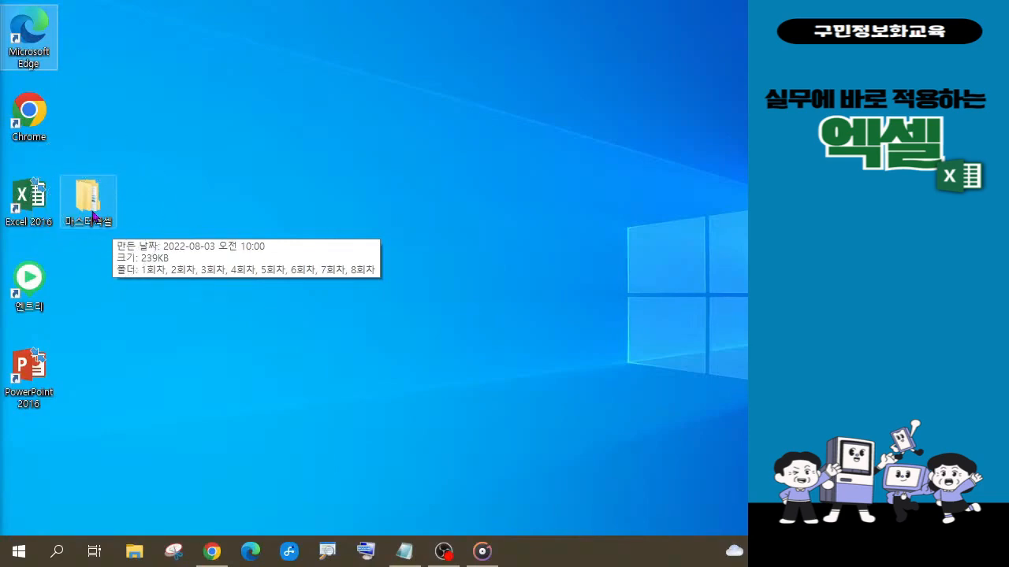
Open the 마스터엑셀 folder on the desktop, restore its window to a smaller size and open the 1회차 subfolder.
{"action": "left_click", "coordinate": [93, 216]}
{"action": "double_click", "coordinate": [93, 216]}
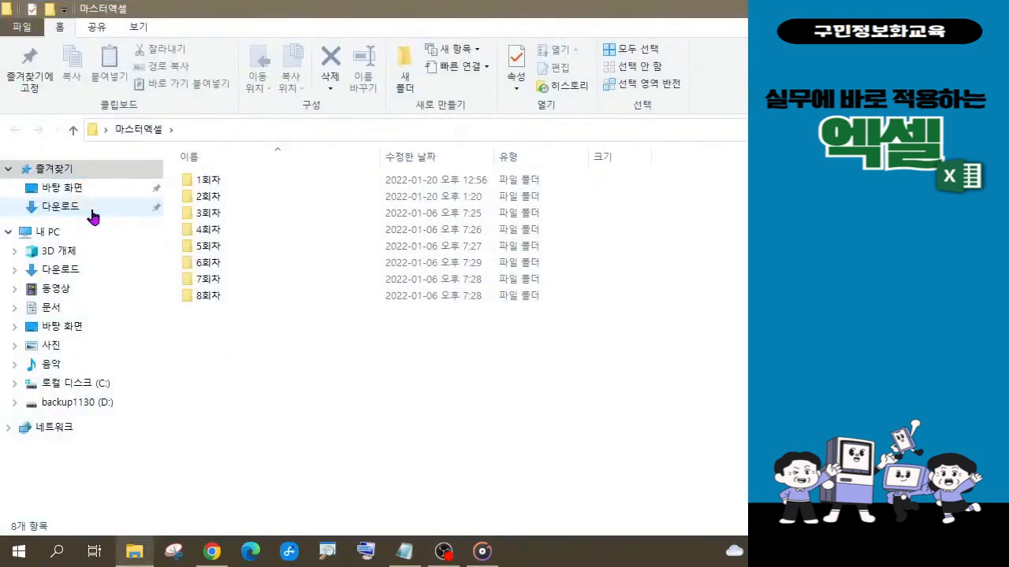
{"action": "left_click", "coordinate": [954, 8]}
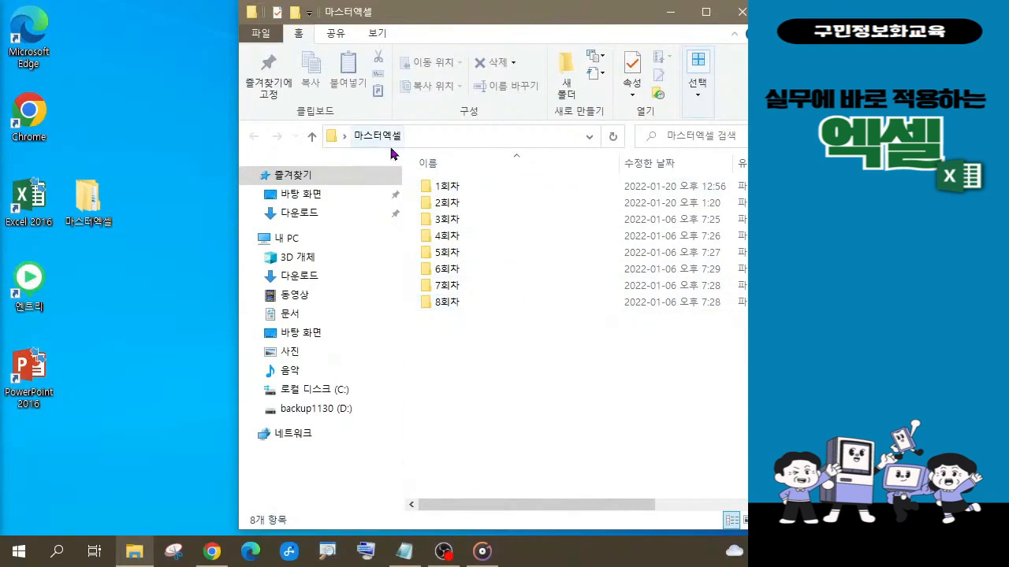
{"action": "left_click", "coordinate": [457, 192]}
{"action": "key", "text": "ctrl"}
{"action": "key", "text": "ctrl"}
{"action": "double_click", "coordinate": [446, 187]}
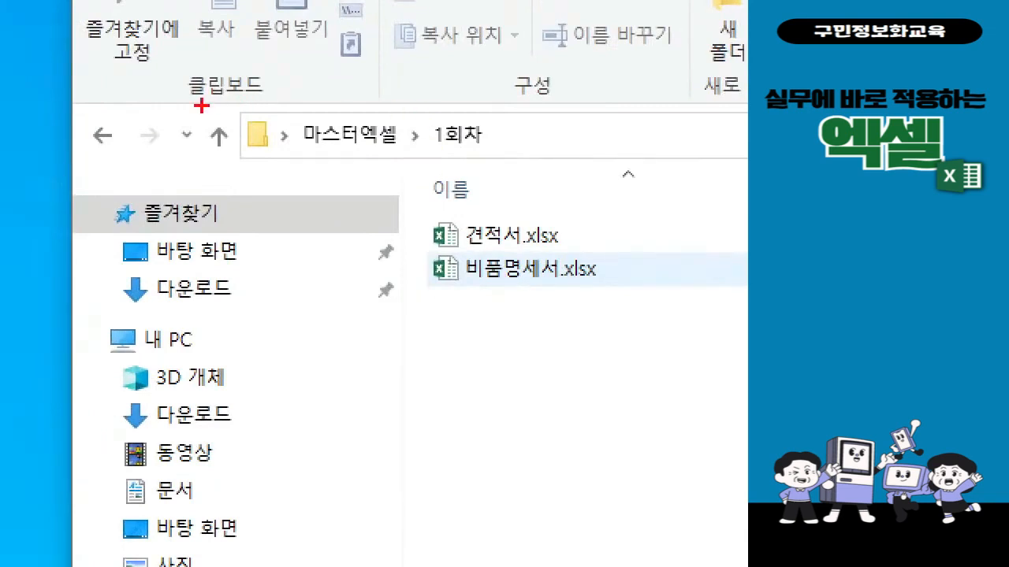
{"action": "left_click_drag", "start_coordinate": [202, 108], "coordinate": [537, 156]}
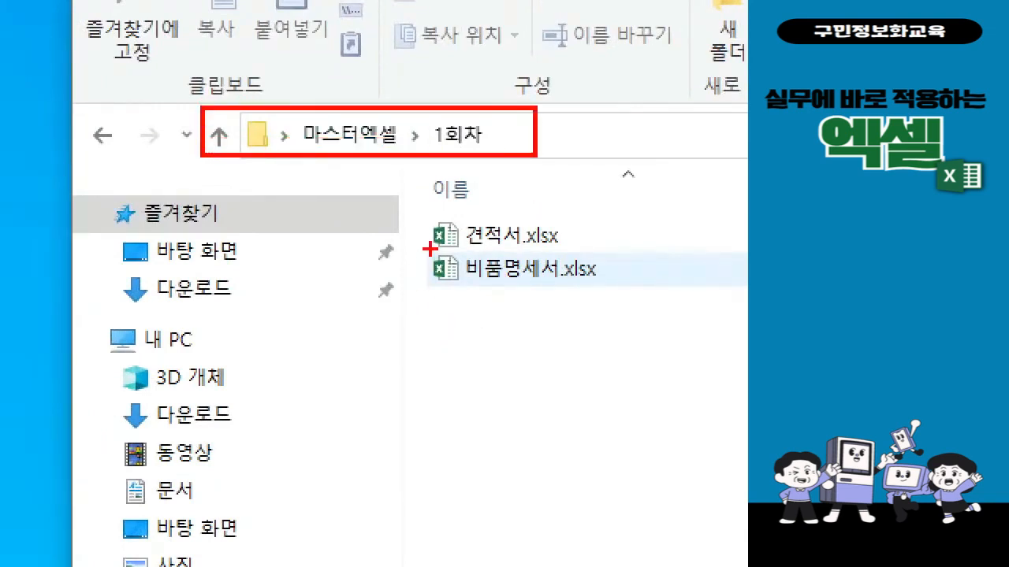
{"action": "mouse_move", "coordinate": [416, 242]}
{"action": "left_mouse_down"}
{"action": "mouse_move", "coordinate": [559, 301]}
{"action": "mouse_move", "coordinate": [656, 316]}
{"action": "left_mouse_up"}
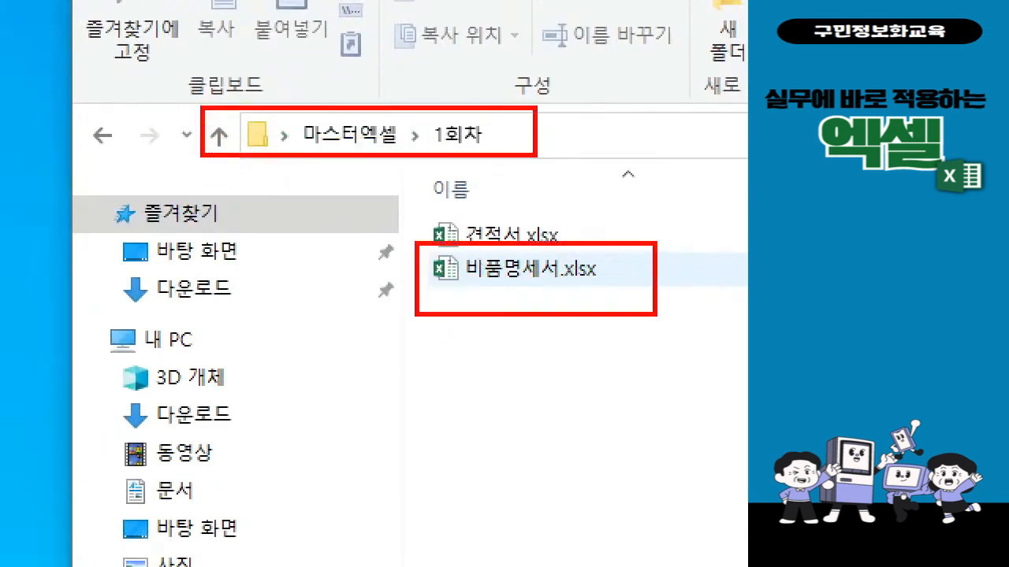
{"action": "left_click_drag", "start_coordinate": [458, 312], "coordinate": [398, 455]}
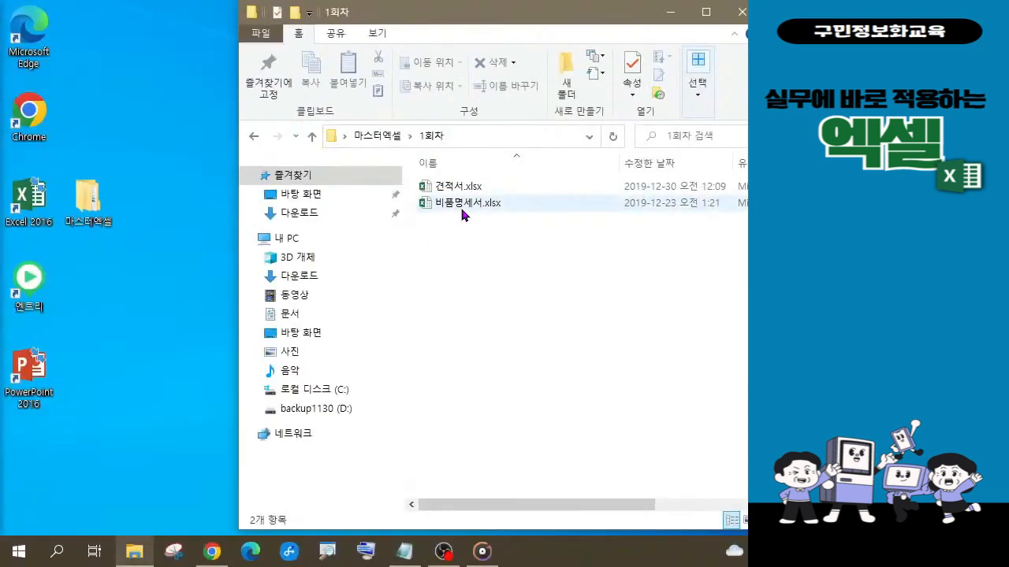
Open the workbook 비품명세서.xlsx from the 1회차 folder and enable editing for it.
{"action": "left_click", "coordinate": [517, 282]}
{"action": "left_click", "coordinate": [463, 211]}
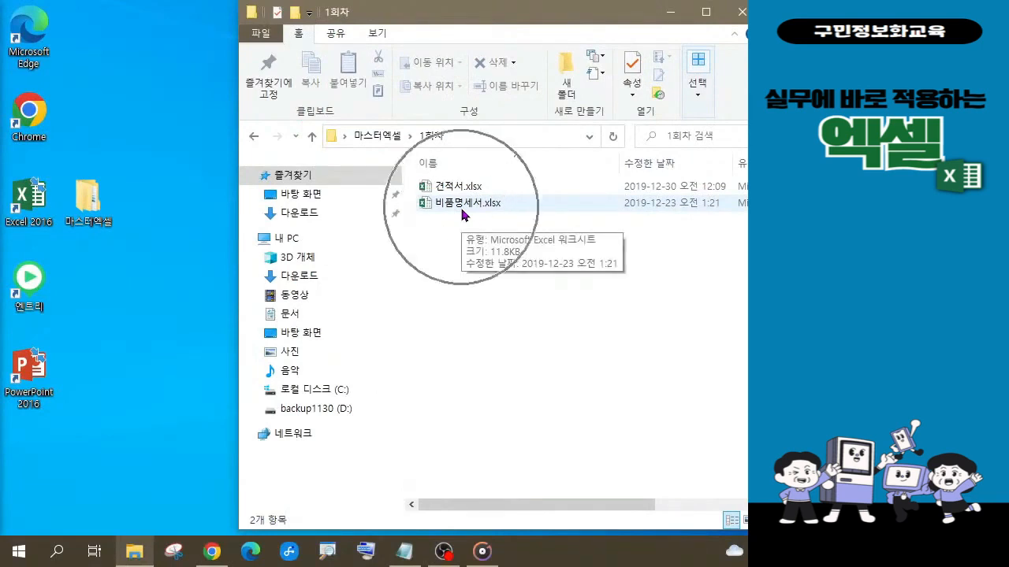
{"action": "double_click", "coordinate": [462, 209]}
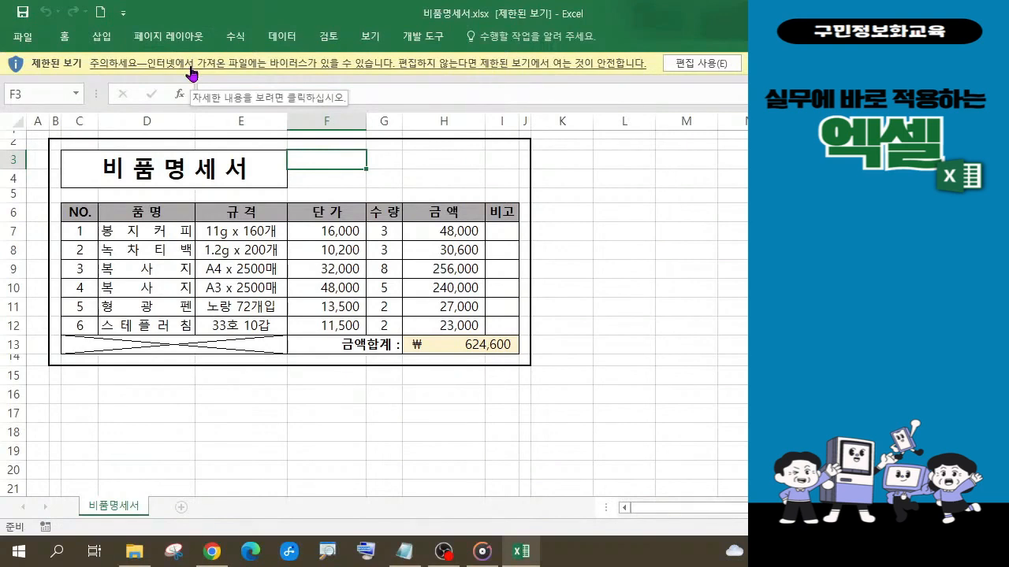
{"action": "left_click", "coordinate": [712, 64]}
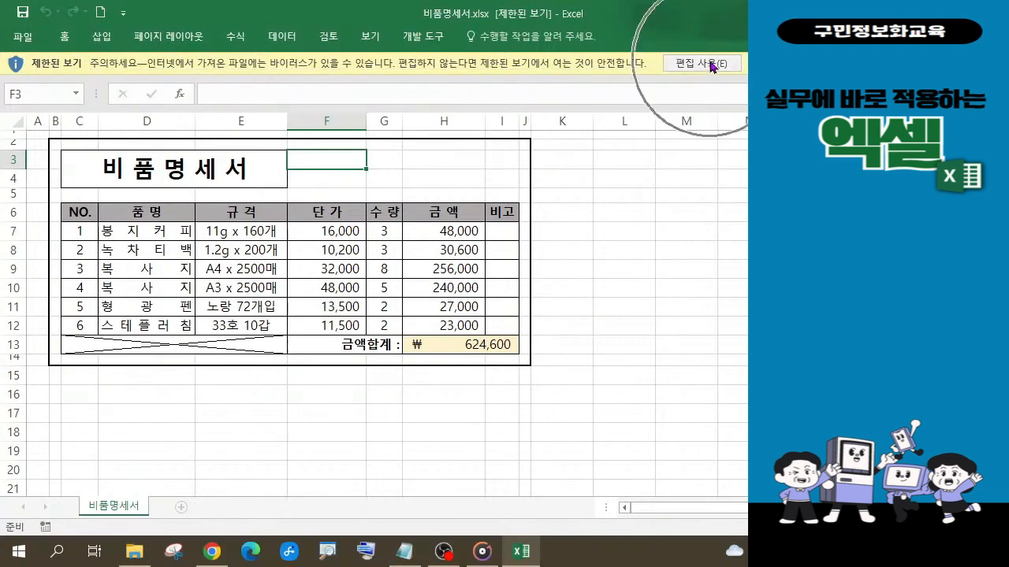
{"action": "key", "text": "ctrl"}
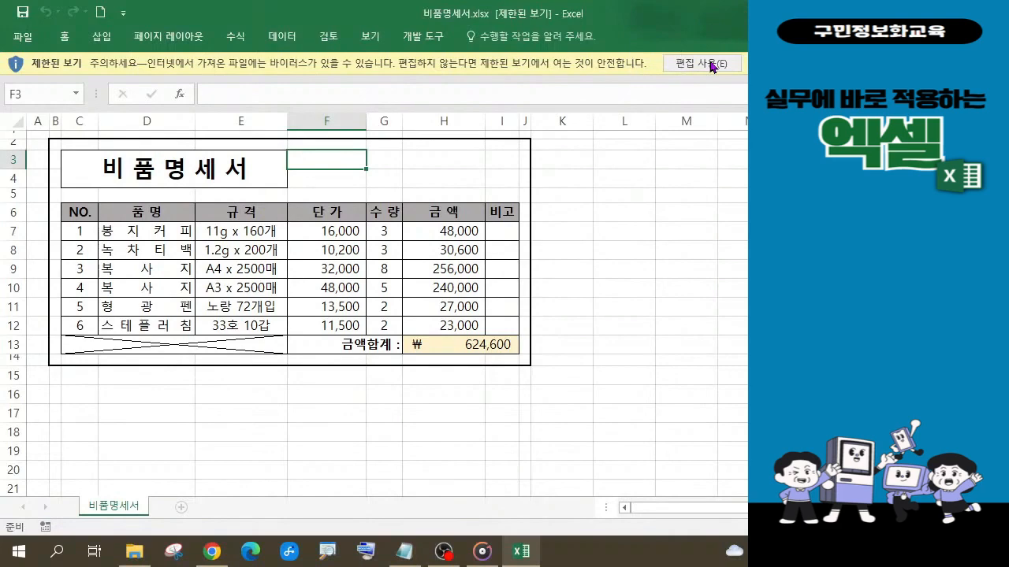
{"action": "left_click", "coordinate": [701, 63]}
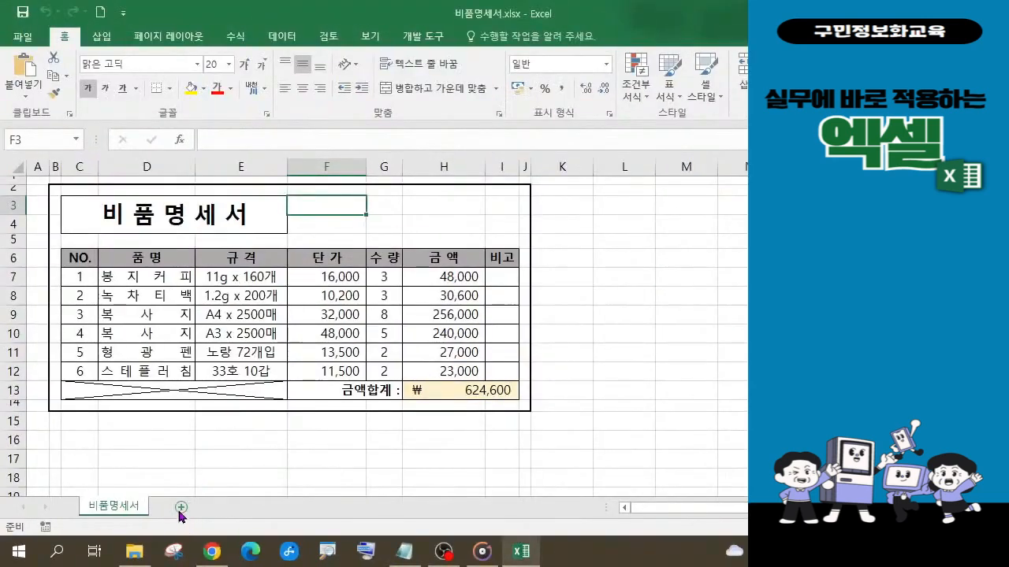
Add a new worksheet after 비품명세서 and rename it 연습.
{"action": "left_click", "coordinate": [360, 451]}
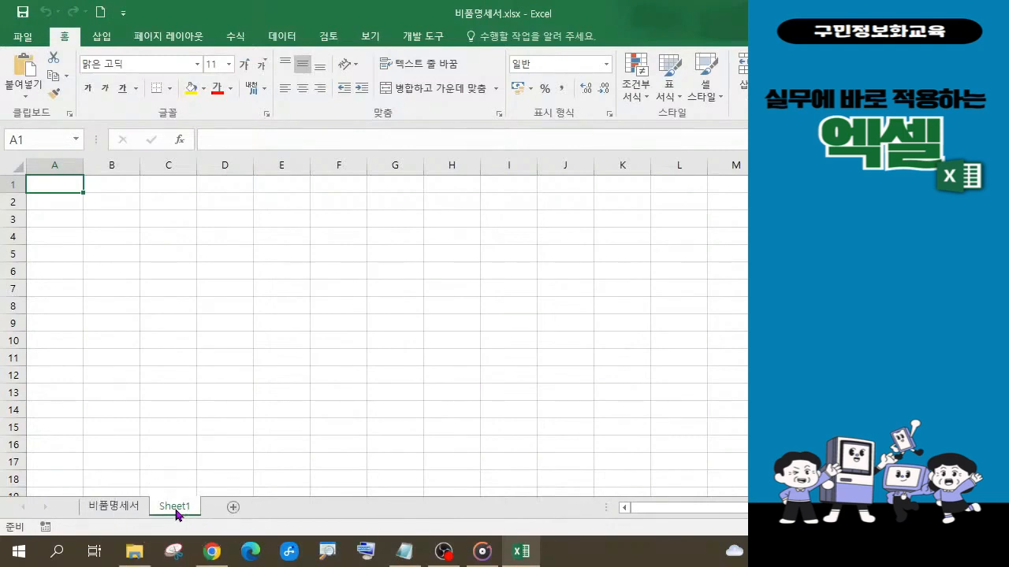
{"action": "double_click", "coordinate": [175, 509]}
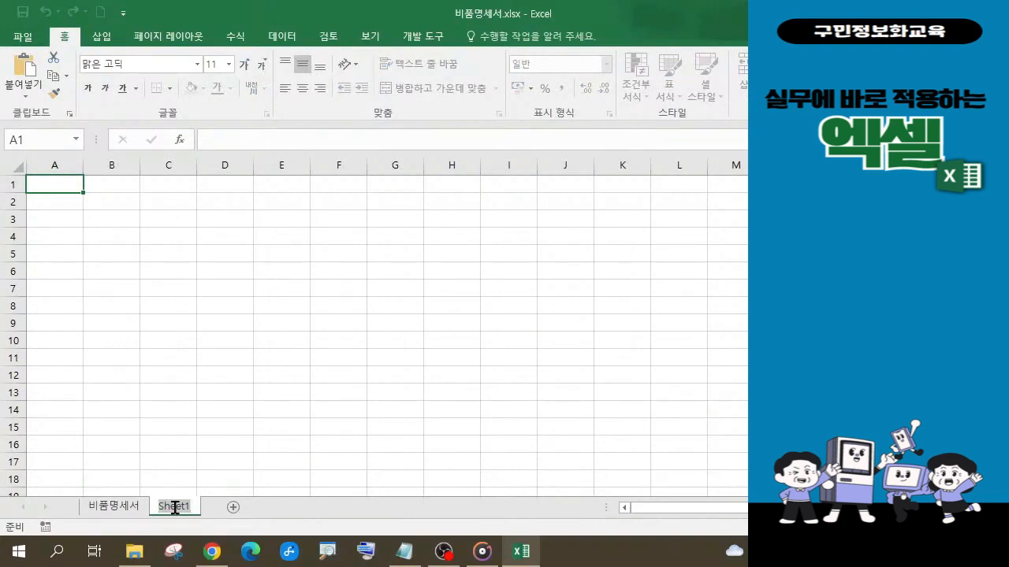
{"action": "type", "text": "연습"}
{"action": "key", "text": "Return"}
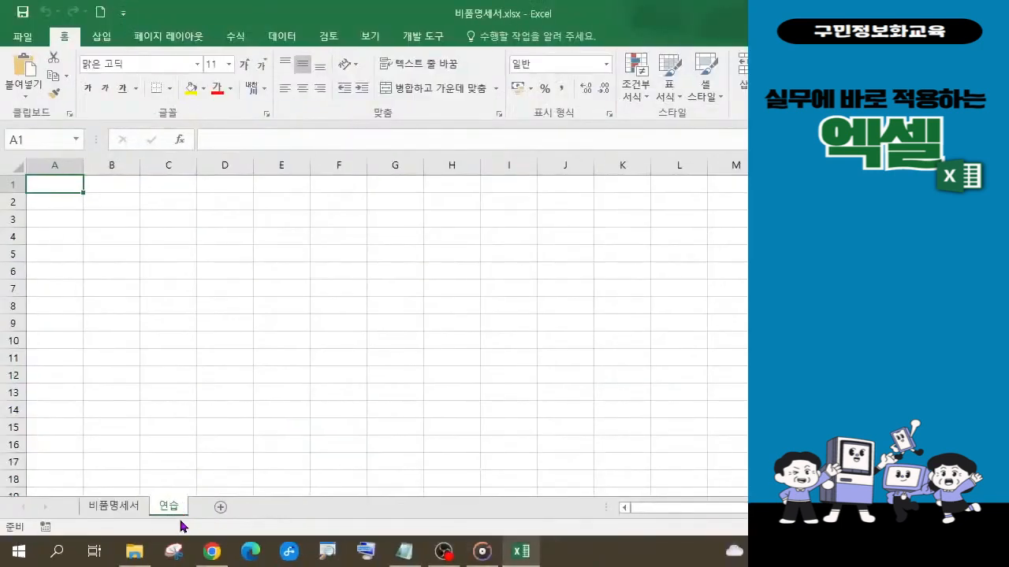
{"action": "key", "text": "ctrl"}
{"action": "key", "text": "ctrl"}
{"action": "key", "text": "ctrl"}
{"action": "key", "text": "ctrl"}
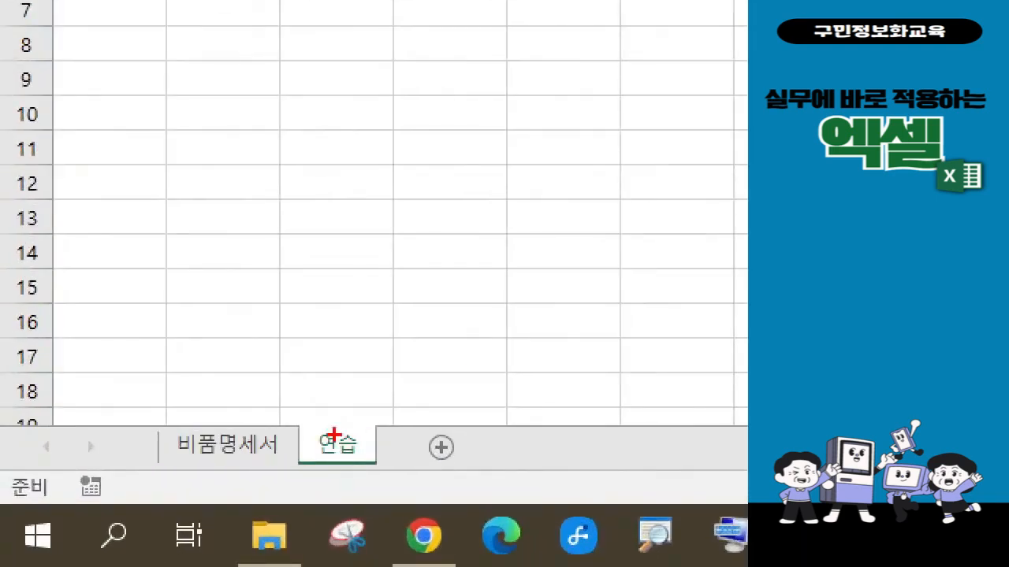
{"action": "left_click_drag", "start_coordinate": [282, 418], "coordinate": [406, 490]}
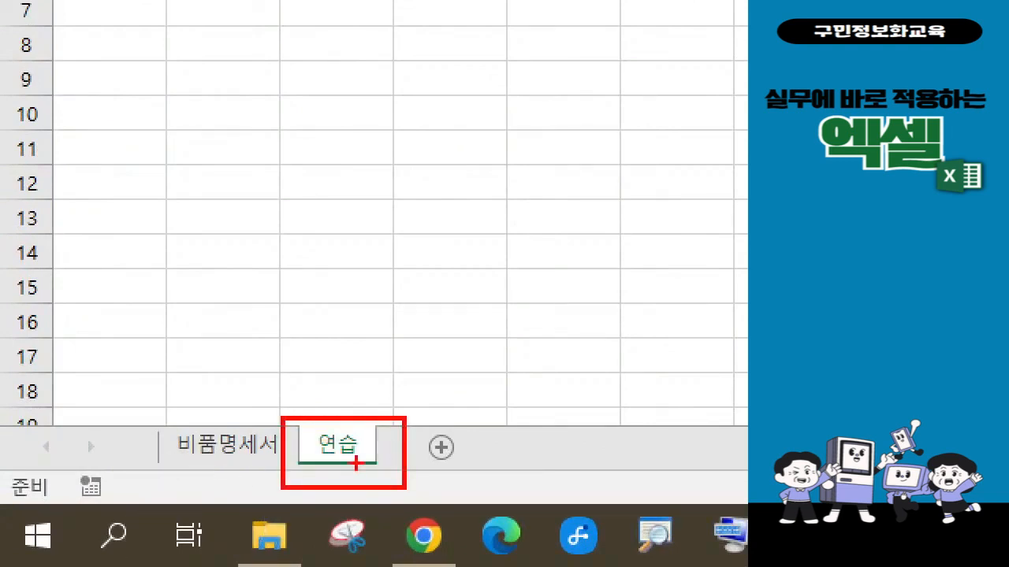
{"action": "mouse_move", "coordinate": [334, 438]}
{"action": "left_mouse_down"}
{"action": "mouse_move", "coordinate": [331, 396]}
{"action": "mouse_move", "coordinate": [238, 378]}
{"action": "mouse_move", "coordinate": [141, 430]}
{"action": "mouse_move", "coordinate": [170, 438]}
{"action": "left_mouse_up"}
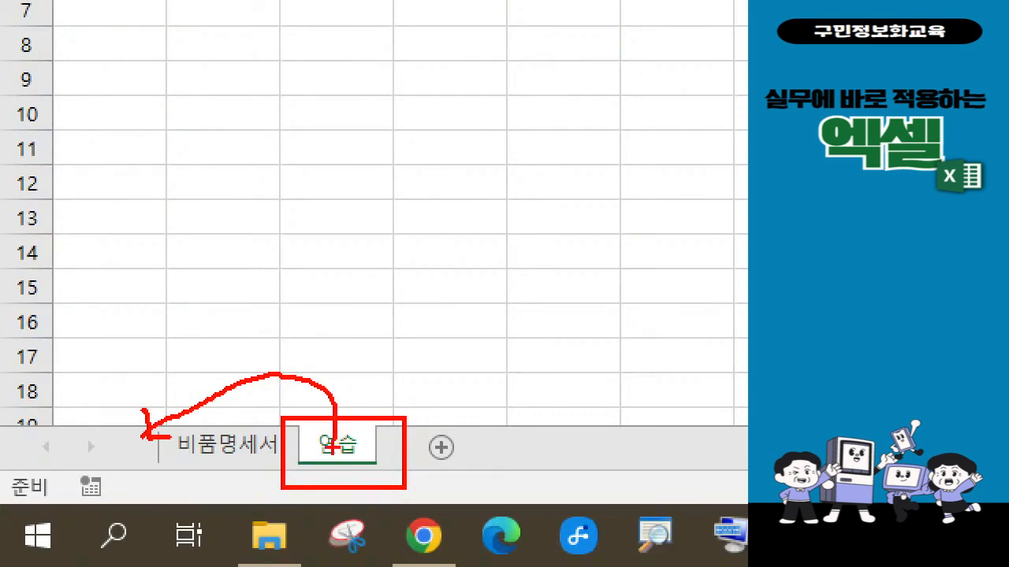
{"action": "mouse_move", "coordinate": [333, 447]}
{"action": "left_mouse_down"}
{"action": "mouse_move", "coordinate": [323, 430]}
{"action": "mouse_move", "coordinate": [212, 404]}
{"action": "mouse_move", "coordinate": [157, 431]}
{"action": "left_mouse_up"}
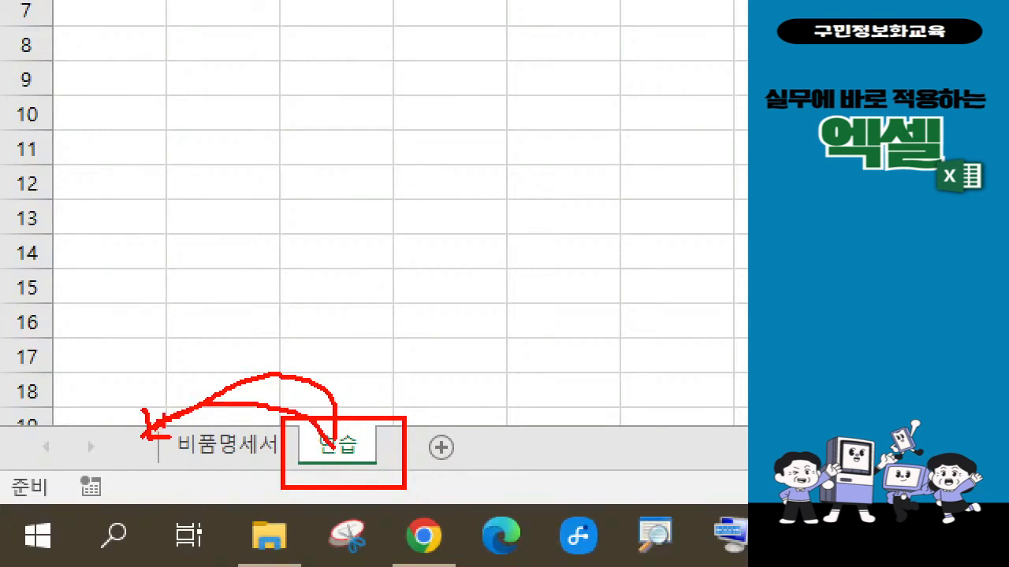
{"action": "key", "text": "Escape"}
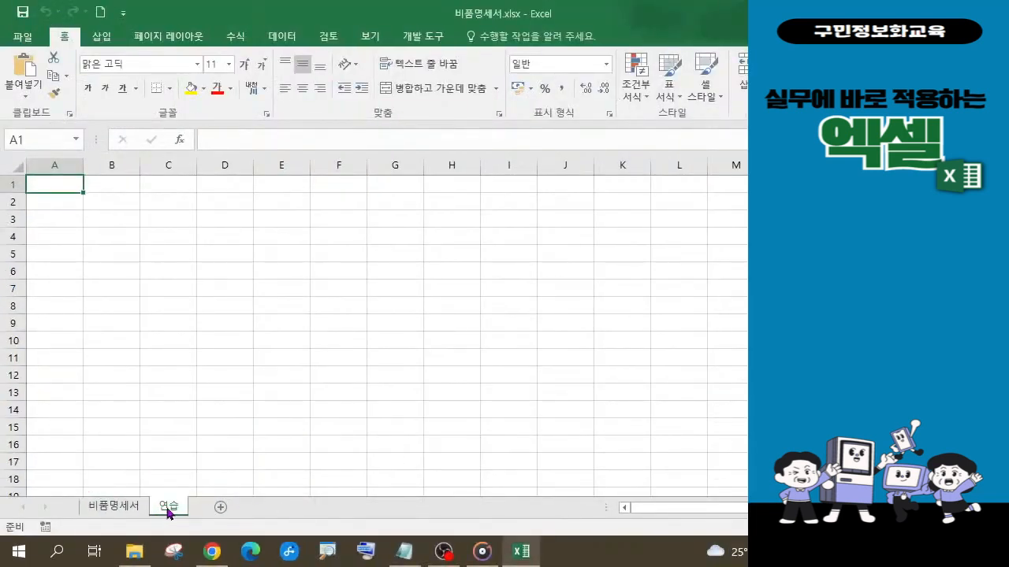
Move the 연습 sheet in front of the 비품명세서 sheet.
{"action": "left_click_drag", "start_coordinate": [167, 511], "coordinate": [89, 479]}
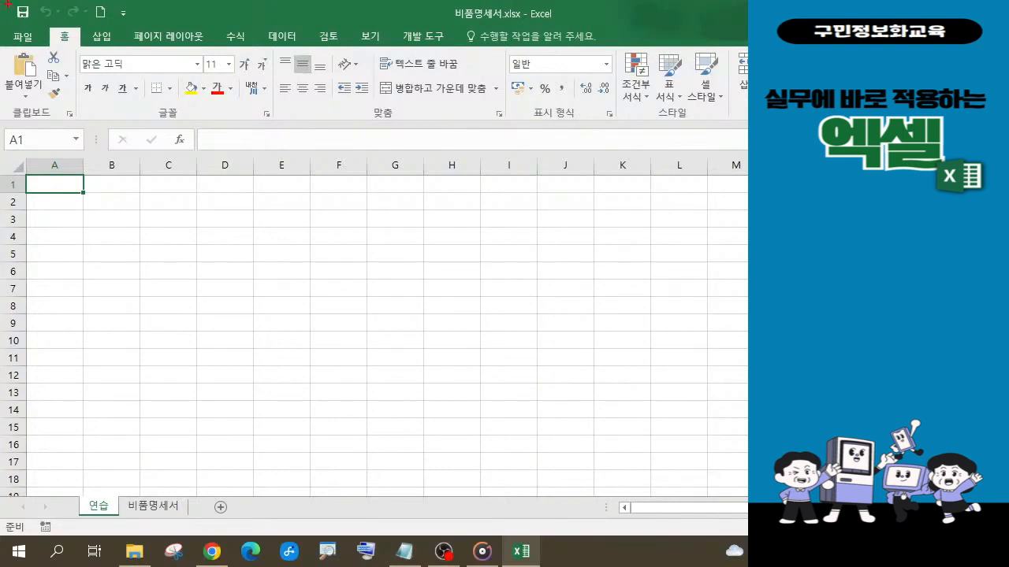
Examine the ribbon's formula, data and insert commands and return to the Home commands.
{"action": "left_click_drag", "start_coordinate": [0, 1], "coordinate": [119, 23]}
{"action": "left_click", "coordinate": [234, 37]}
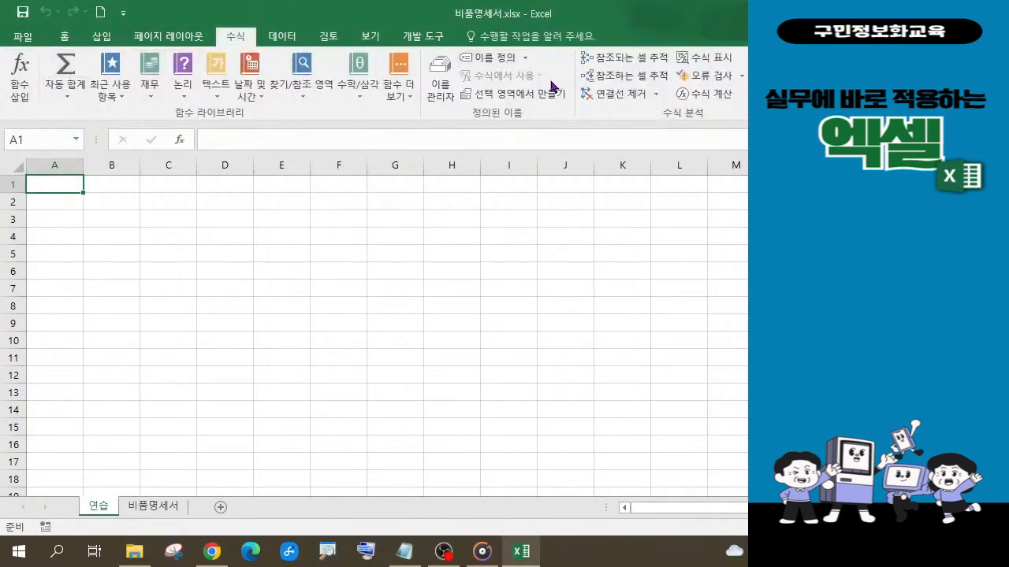
{"action": "left_click", "coordinate": [295, 41]}
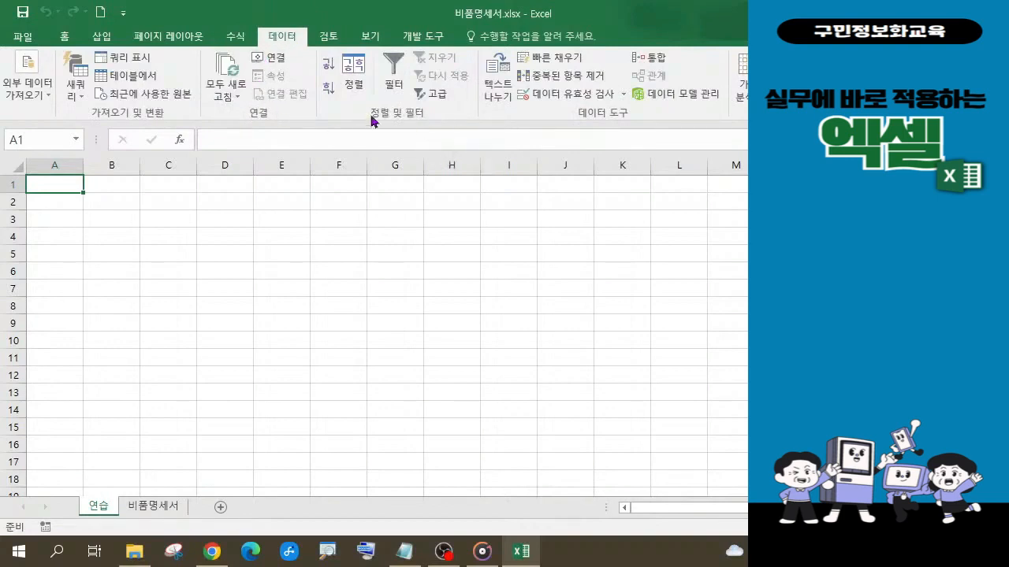
{"action": "left_click", "coordinate": [71, 44]}
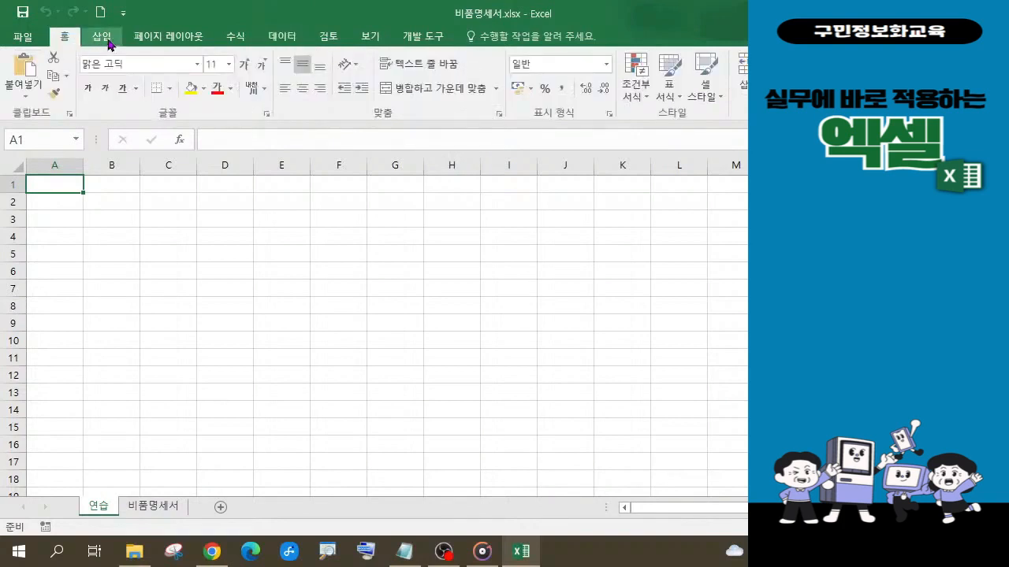
{"action": "left_click", "coordinate": [108, 41]}
{"action": "left_click", "coordinate": [235, 40]}
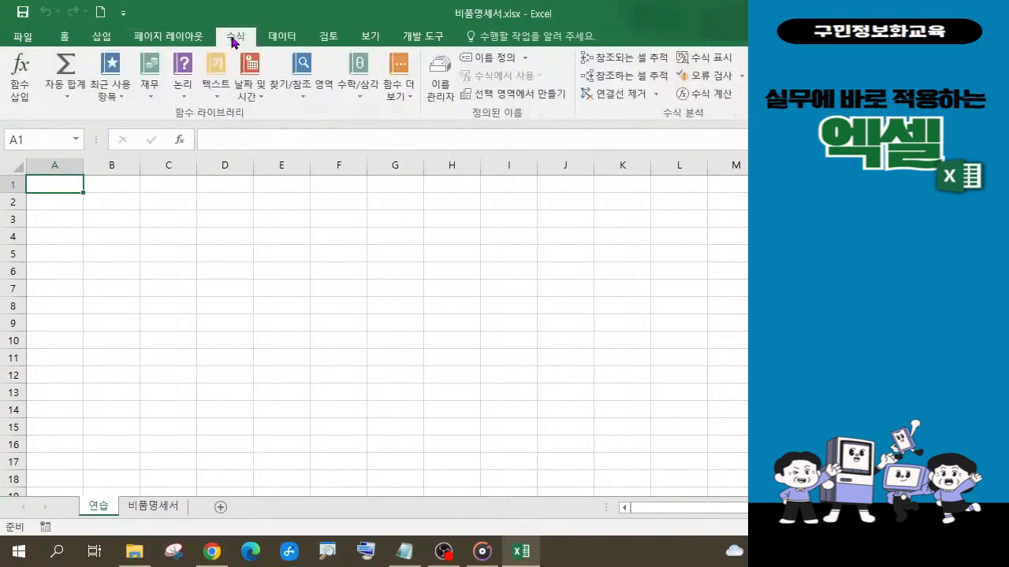
{"action": "left_click", "coordinate": [294, 42]}
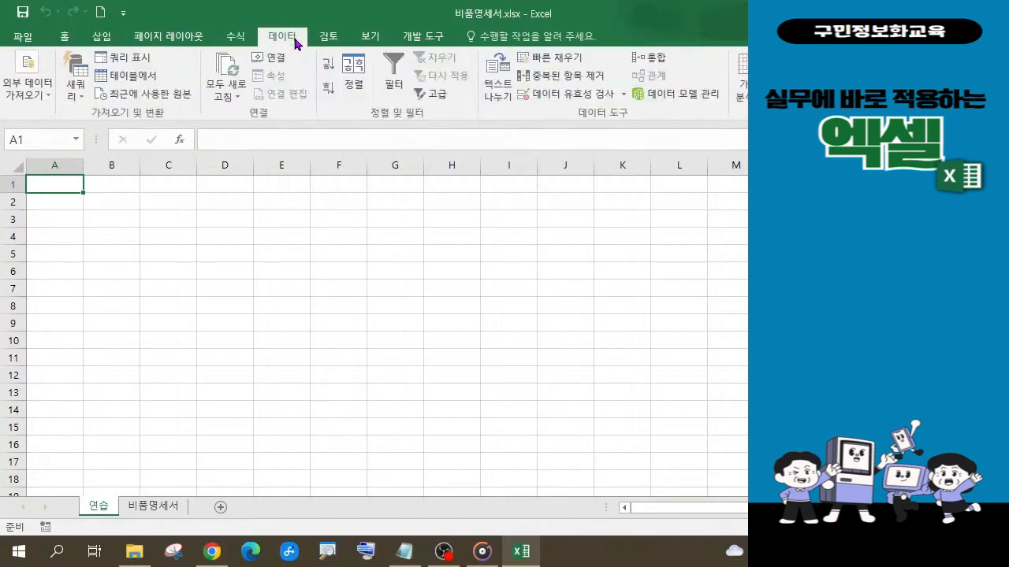
{"action": "left_click", "coordinate": [66, 44]}
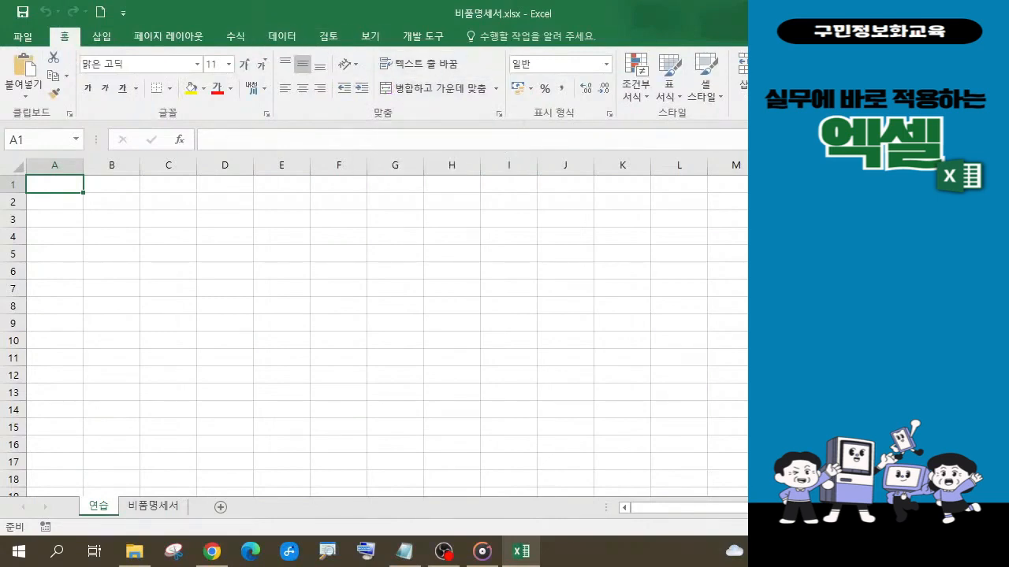
Restore the workbook window from maximized size and move it to the upper-left corner of the desktop.
{"action": "left_click", "coordinate": [954, 14]}
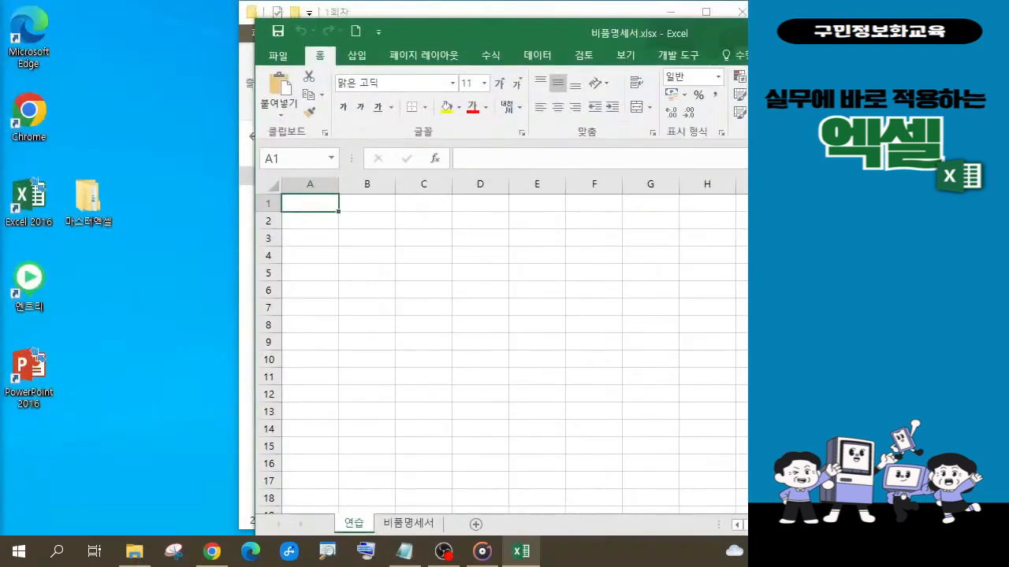
{"action": "left_click_drag", "start_coordinate": [810, 34], "coordinate": [560, 13]}
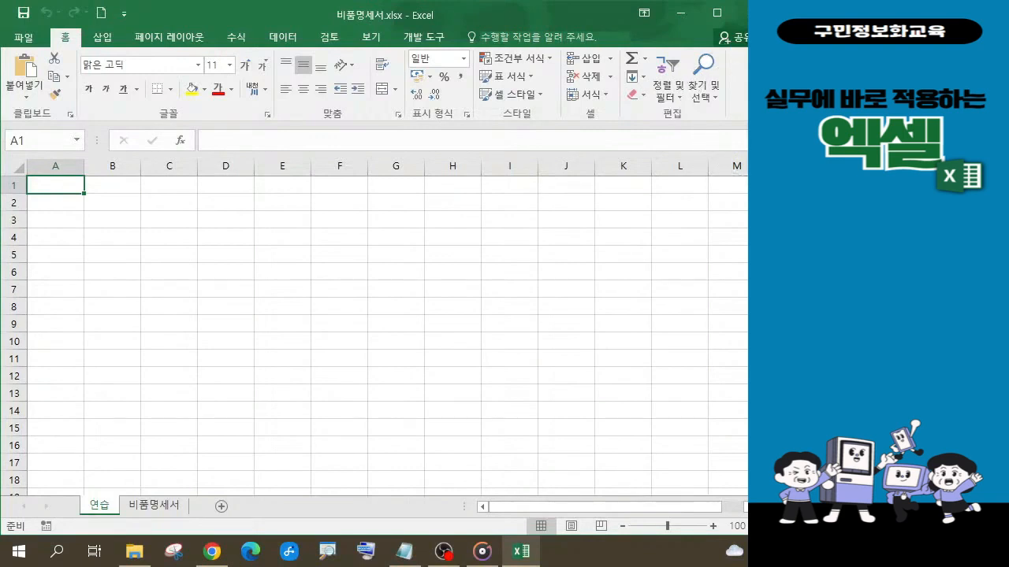
Collapse the ribbon to its category names and display the Home commands temporarily.
{"action": "key", "text": "ctrl+F1"}
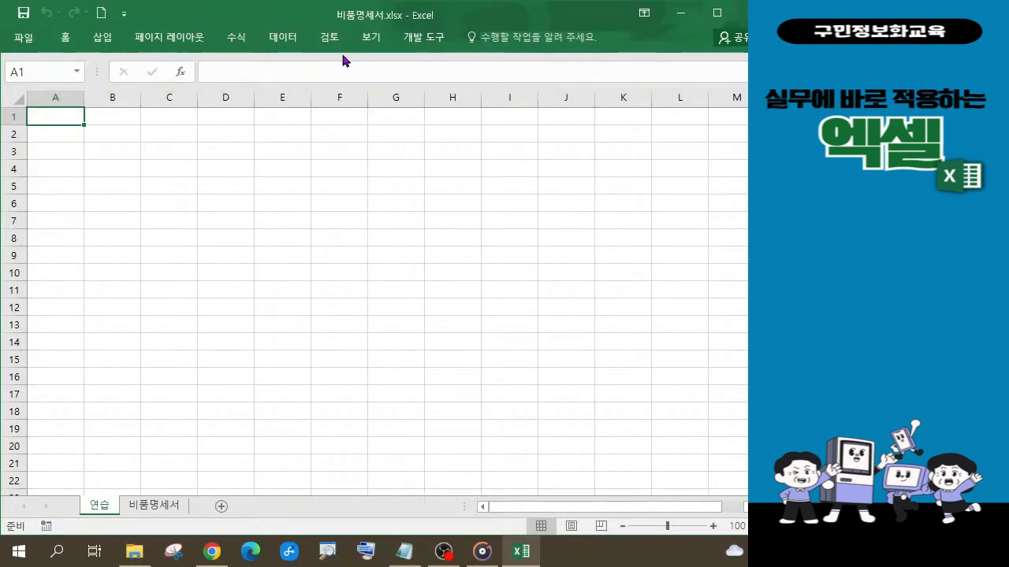
{"action": "left_click", "coordinate": [77, 41]}
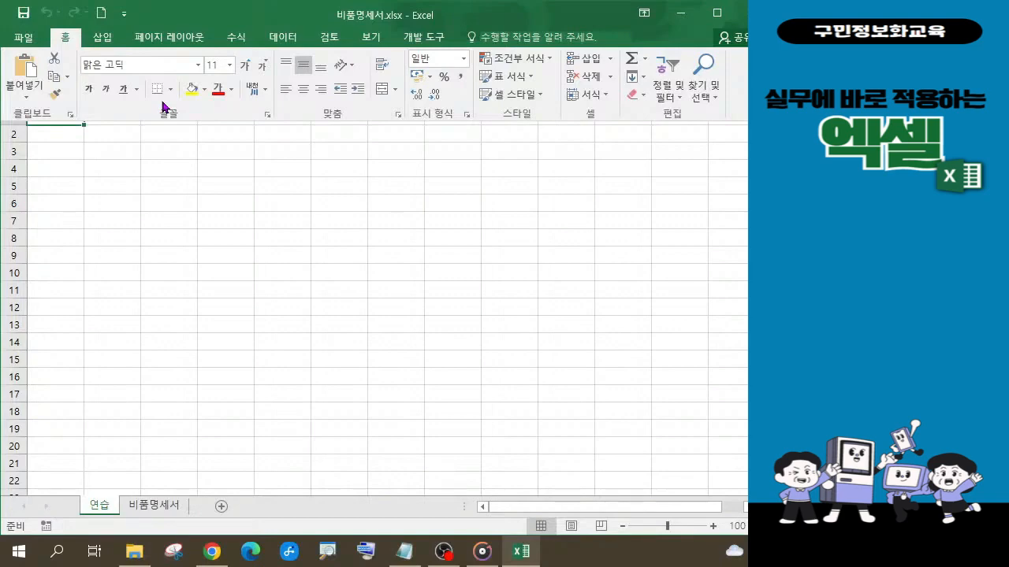
{"action": "key", "text": "ctrl+1"}
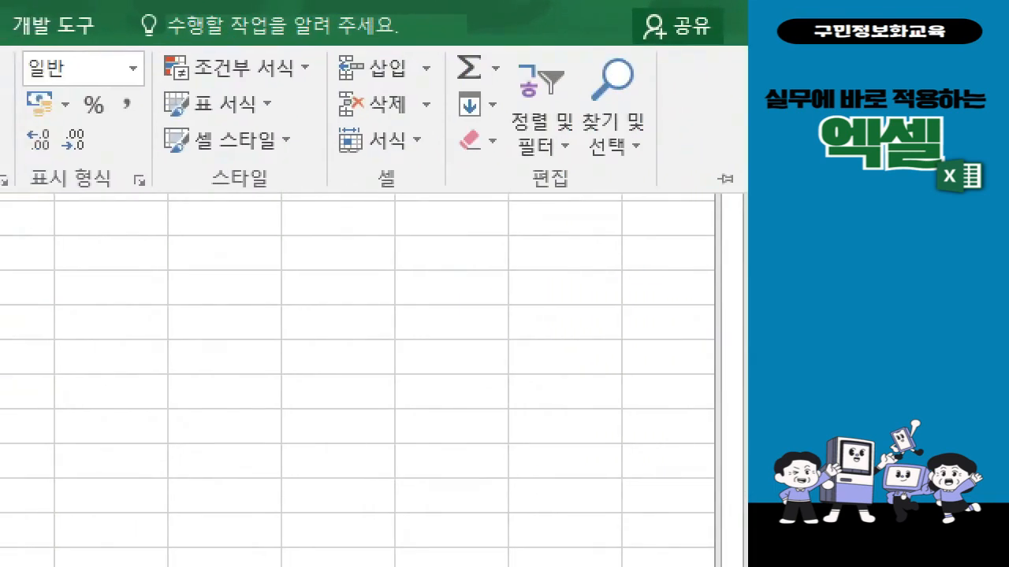
{"action": "mouse_move", "coordinate": [691, 151]}
{"action": "left_mouse_down"}
{"action": "mouse_move", "coordinate": [725, 176]}
{"action": "mouse_move", "coordinate": [747, 212]}
{"action": "mouse_move", "coordinate": [623, 314]}
{"action": "mouse_move", "coordinate": [577, 376]}
{"action": "left_mouse_up"}
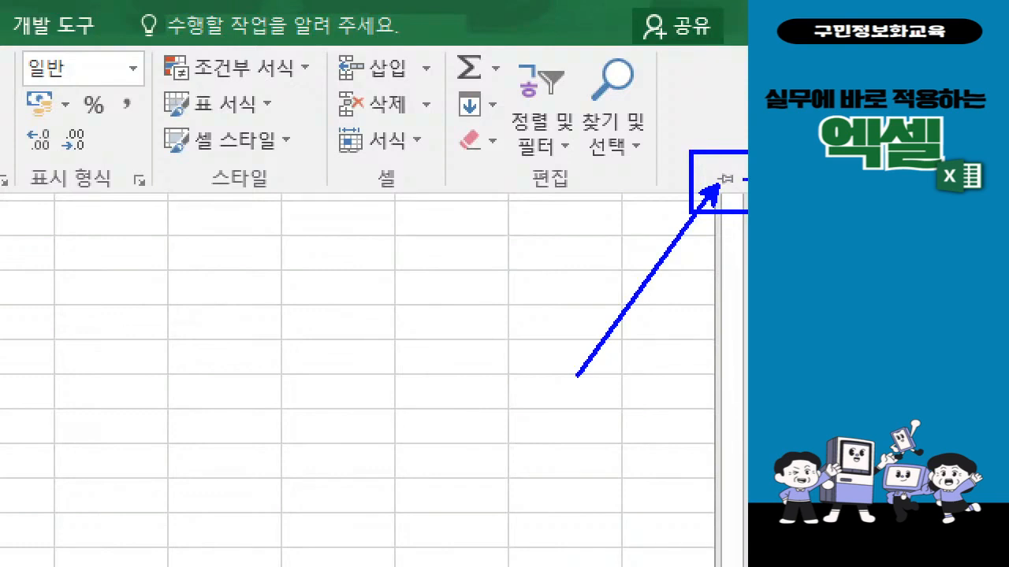
{"action": "left_click", "coordinate": [719, 183]}
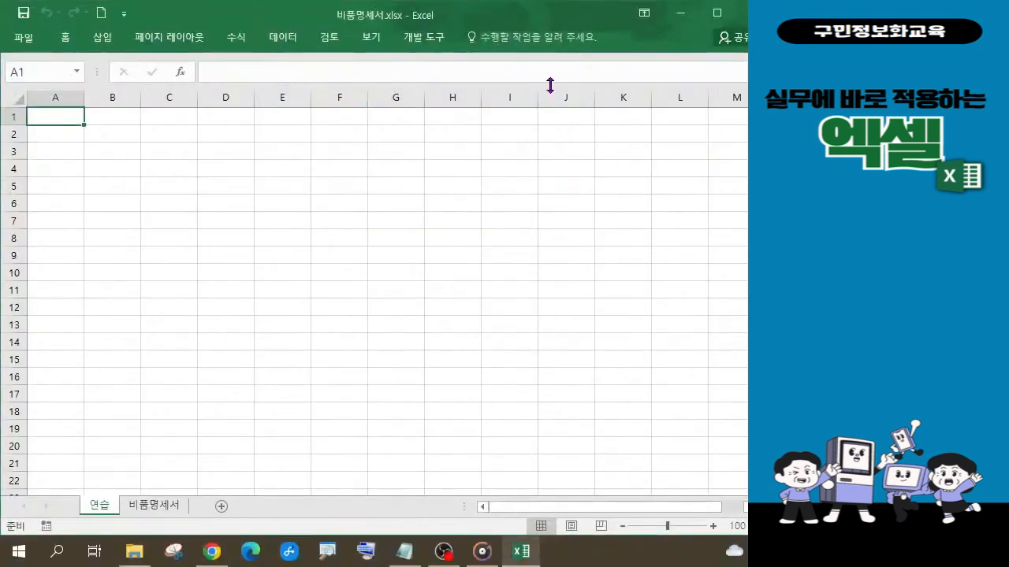
Display the Home commands again and pin the ribbon so it stays expanded.
{"action": "left_click", "coordinate": [75, 49]}
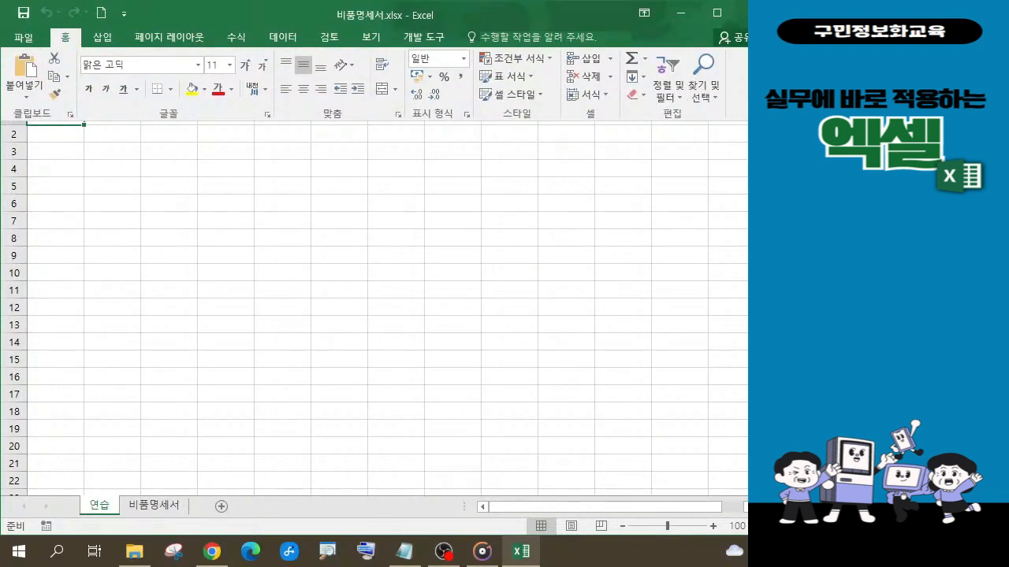
{"action": "left_click", "coordinate": [759, 114]}
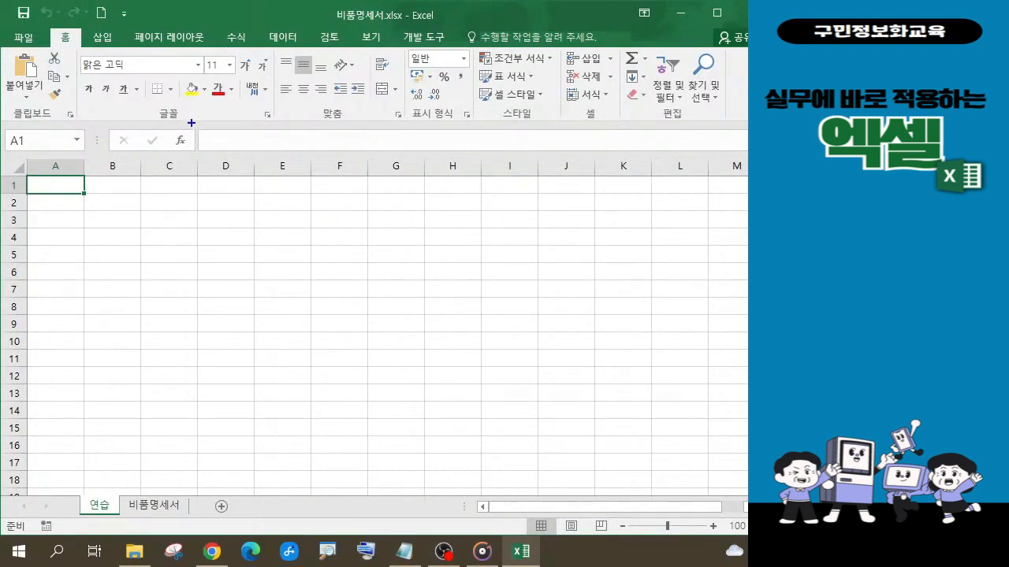
{"action": "mouse_move", "coordinate": [191, 122]}
{"action": "left_mouse_down"}
{"action": "mouse_move", "coordinate": [428, 153]}
{"action": "mouse_move", "coordinate": [726, 151]}
{"action": "left_mouse_up"}
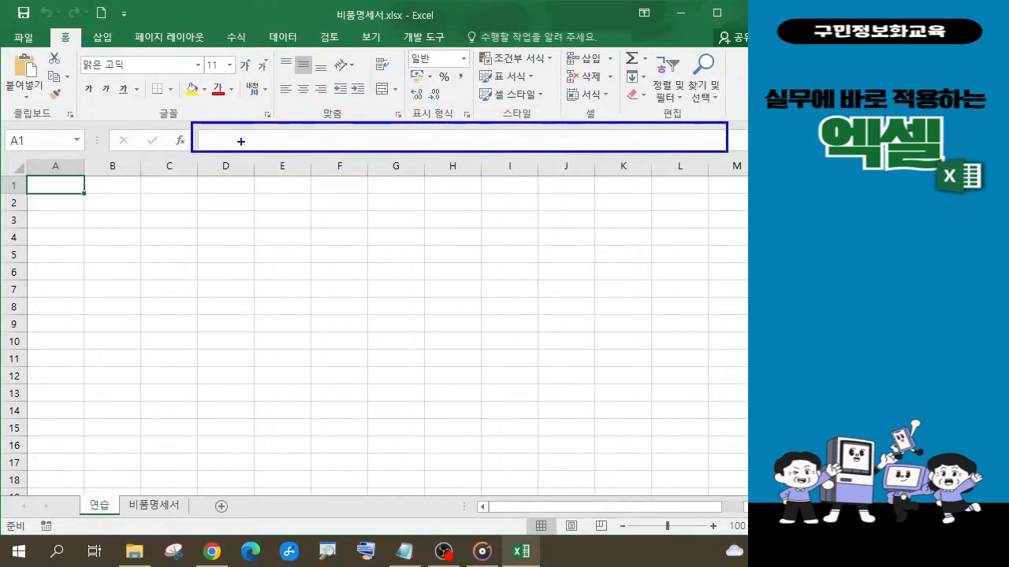
{"action": "left_click_drag", "start_coordinate": [242, 141], "coordinate": [223, 218]}
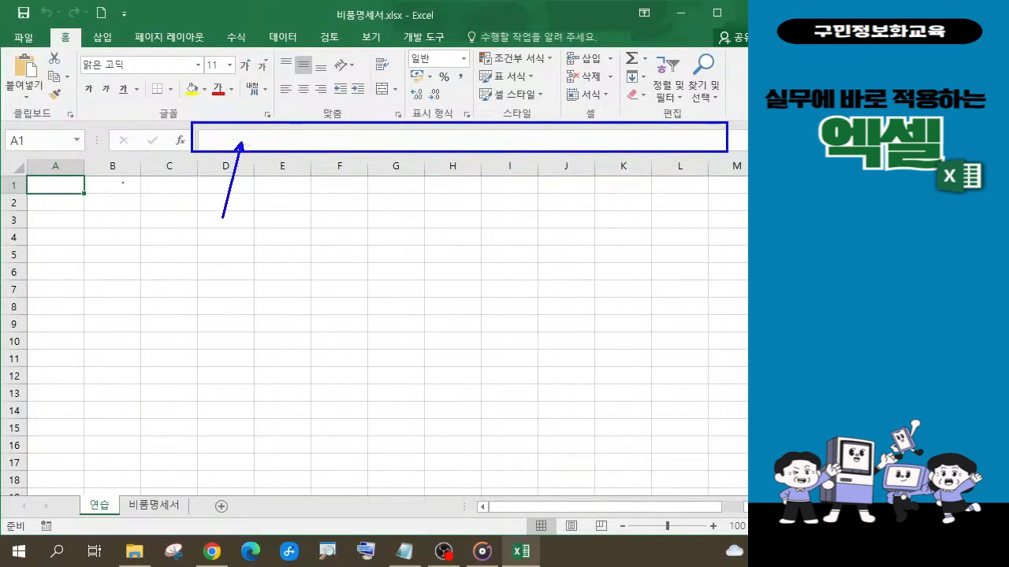
{"action": "left_click_drag", "start_coordinate": [2, 124], "coordinate": [89, 158]}
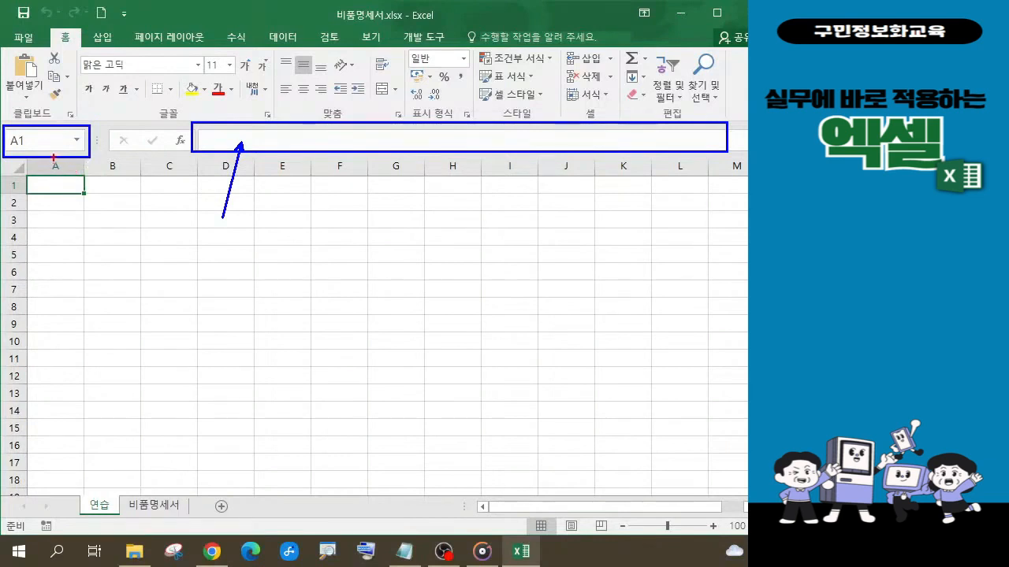
{"action": "mouse_move", "coordinate": [29, 157]}
{"action": "left_mouse_down"}
{"action": "mouse_move", "coordinate": [163, 174]}
{"action": "mouse_move", "coordinate": [697, 164]}
{"action": "mouse_move", "coordinate": [739, 174]}
{"action": "left_mouse_up"}
{"action": "mouse_move", "coordinate": [26, 174]}
{"action": "left_mouse_down"}
{"action": "mouse_move", "coordinate": [10, 199]}
{"action": "mouse_move", "coordinate": [1, 484]}
{"action": "left_mouse_up"}
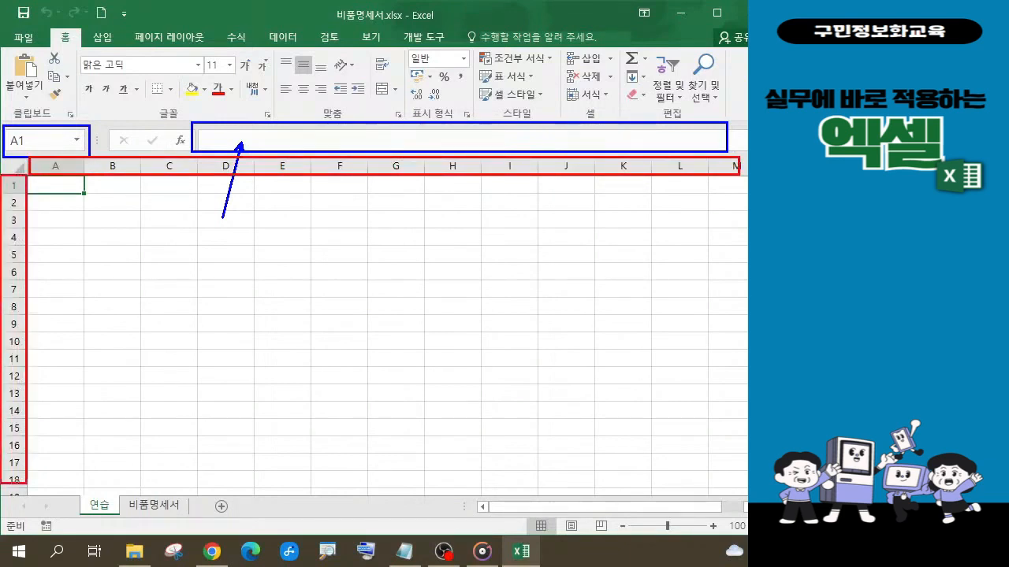
{"action": "mouse_move", "coordinate": [98, 200]}
{"action": "left_mouse_down"}
{"action": "mouse_move", "coordinate": [108, 212]}
{"action": "mouse_move", "coordinate": [121, 204]}
{"action": "left_mouse_up"}
{"action": "left_click_drag", "start_coordinate": [177, 233], "coordinate": [196, 234]}
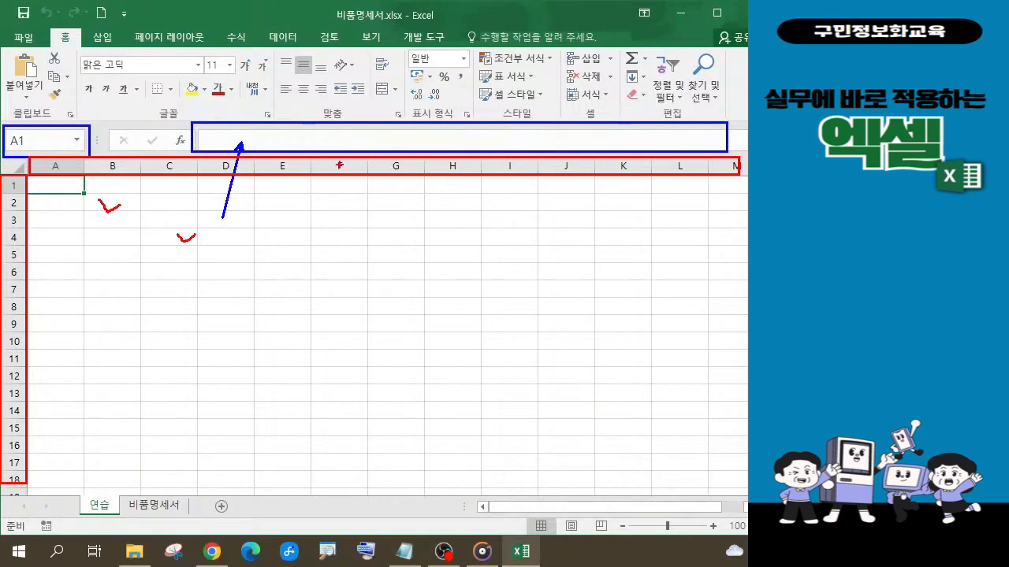
{"action": "mouse_move", "coordinate": [336, 252]}
{"action": "left_mouse_down"}
{"action": "mouse_move", "coordinate": [340, 263]}
{"action": "mouse_move", "coordinate": [347, 251]}
{"action": "mouse_move", "coordinate": [339, 253]}
{"action": "left_mouse_up"}
{"action": "left_click_drag", "start_coordinate": [336, 162], "coordinate": [340, 249]}
{"action": "mouse_move", "coordinate": [12, 253]}
{"action": "left_mouse_down"}
{"action": "mouse_move", "coordinate": [327, 251]}
{"action": "mouse_move", "coordinate": [321, 265]}
{"action": "mouse_move", "coordinate": [331, 257]}
{"action": "mouse_move", "coordinate": [343, 268]}
{"action": "mouse_move", "coordinate": [360, 240]}
{"action": "mouse_move", "coordinate": [355, 259]}
{"action": "left_mouse_up"}
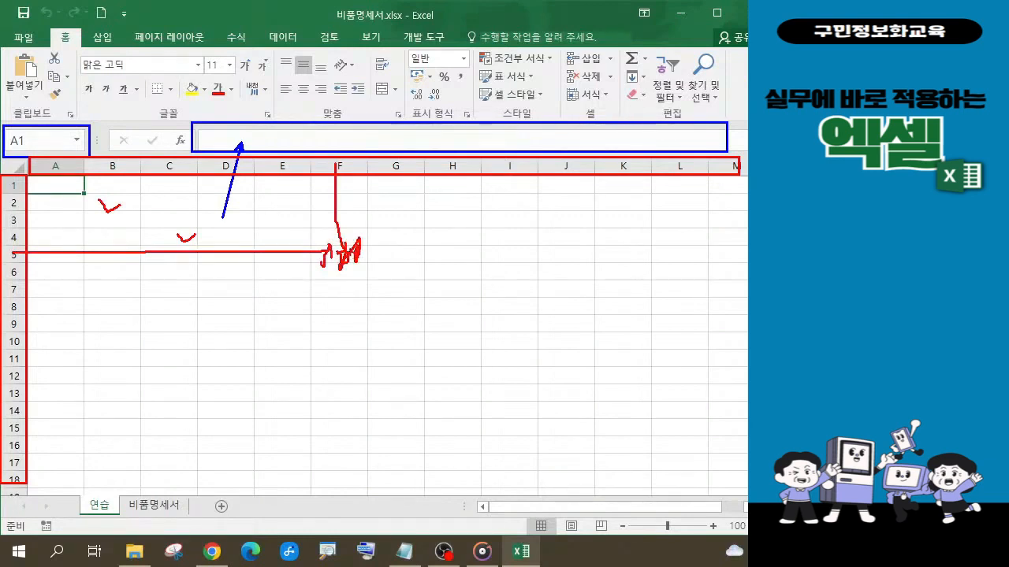
{"action": "key", "text": "Escape"}
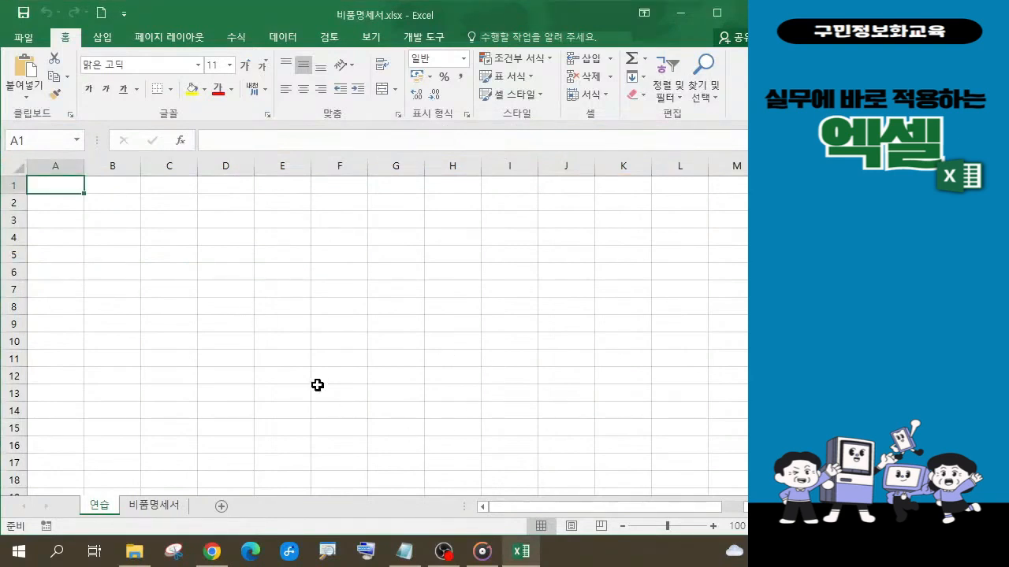
Select cell E8 and cell A1 in turn and check each cell's address in the Name Box.
{"action": "left_click", "coordinate": [283, 309]}
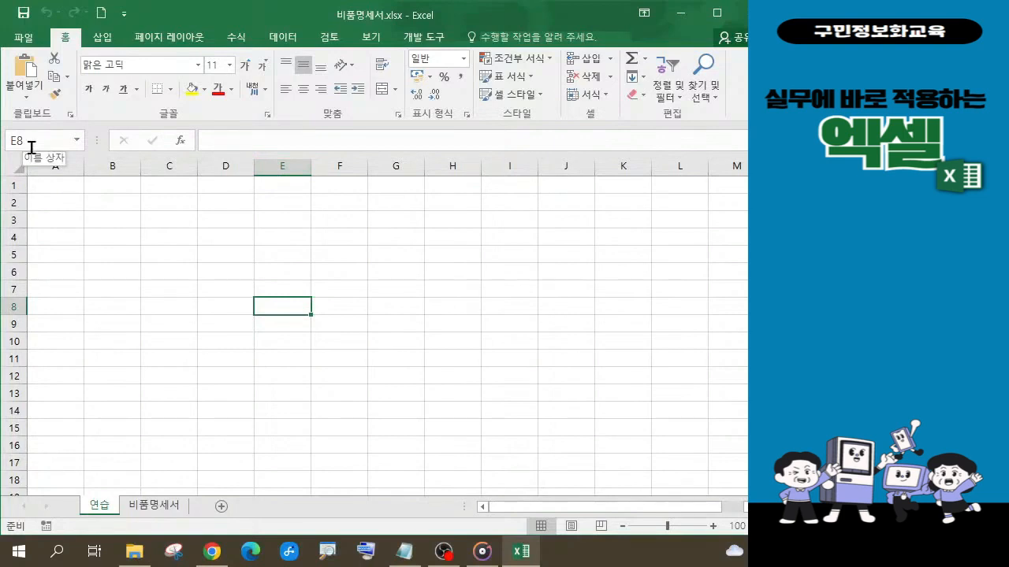
{"action": "left_click", "coordinate": [55, 189]}
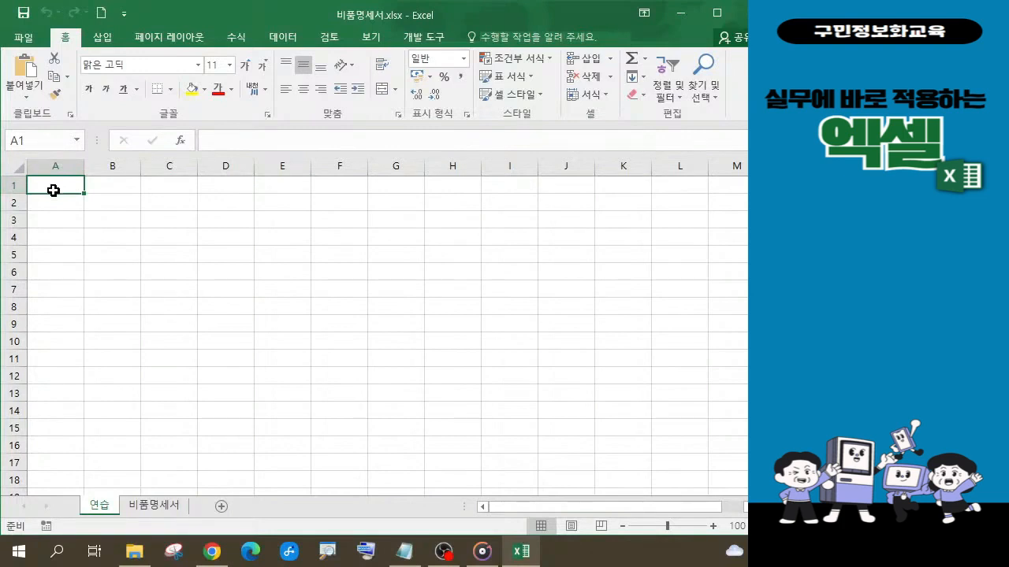
{"action": "left_click", "coordinate": [33, 143]}
{"action": "left_click", "coordinate": [74, 187]}
Enter 1 in cell B2 and fill it down to B10 as a consecutive number series.
{"action": "left_click", "coordinate": [113, 205]}
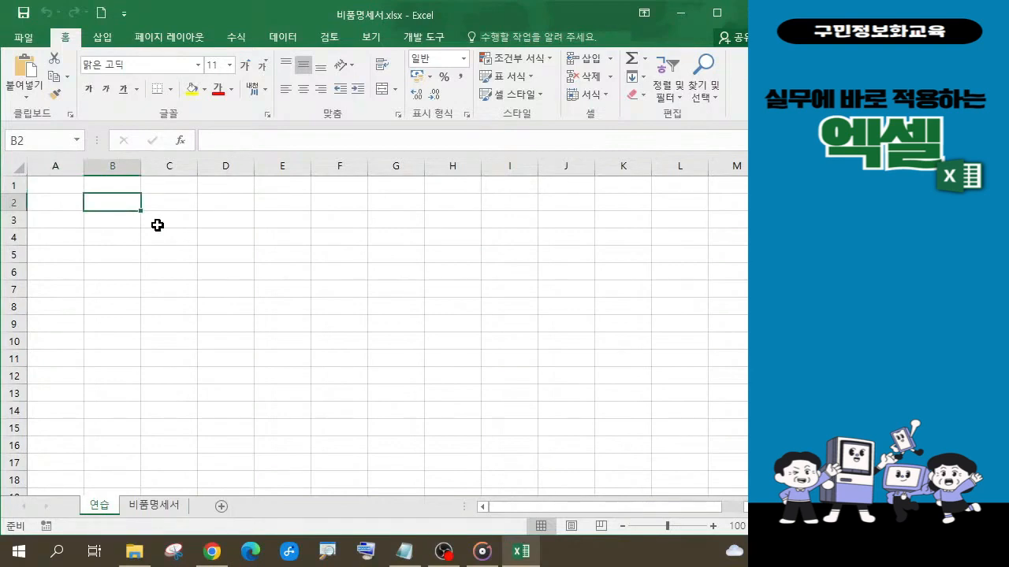
{"action": "type", "text": "1"}
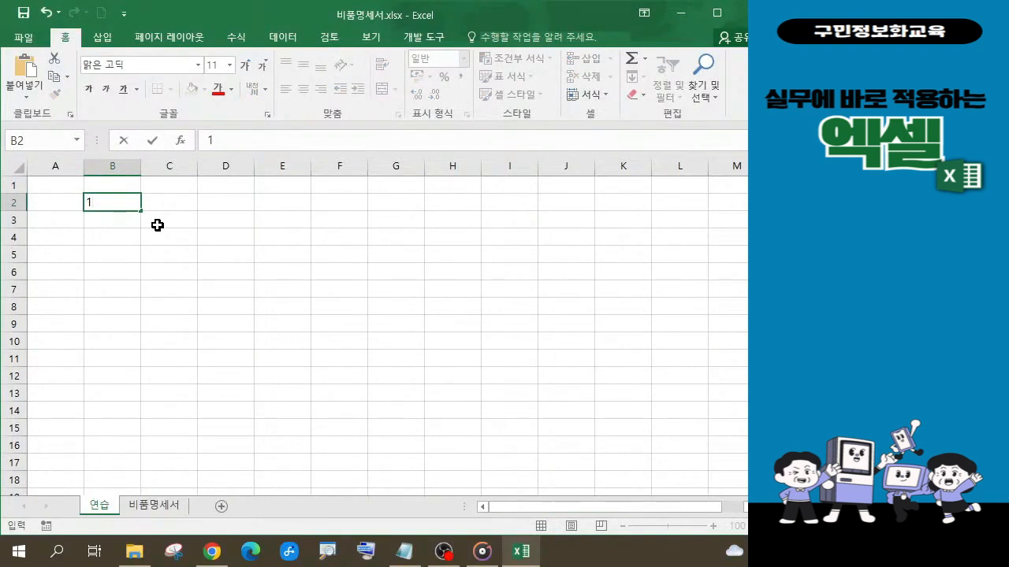
{"action": "key", "text": "Return"}
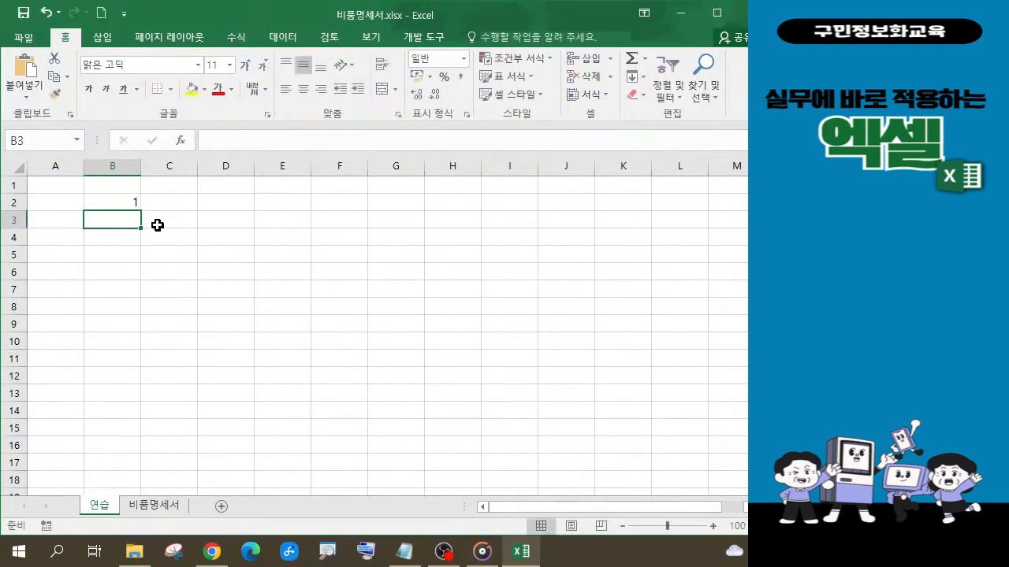
{"action": "left_click", "coordinate": [119, 203]}
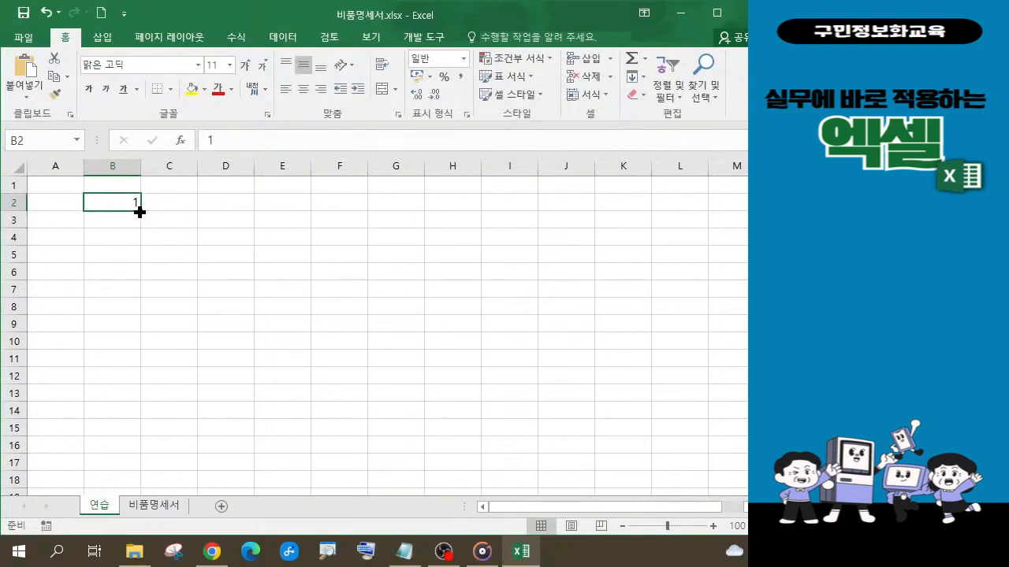
{"action": "left_click_drag", "start_coordinate": [140, 211], "coordinate": [140, 351]}
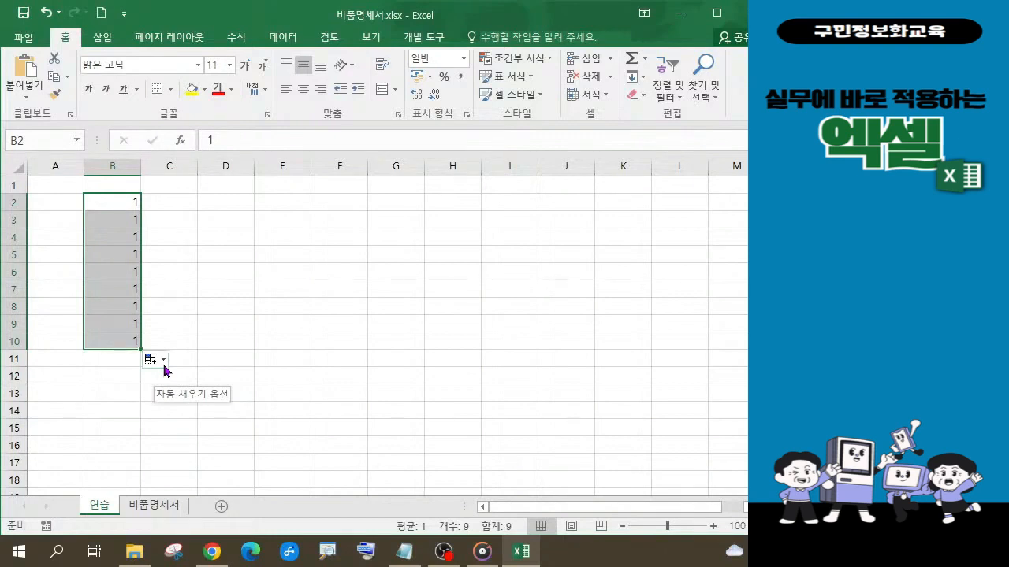
{"action": "left_click", "coordinate": [164, 364]}
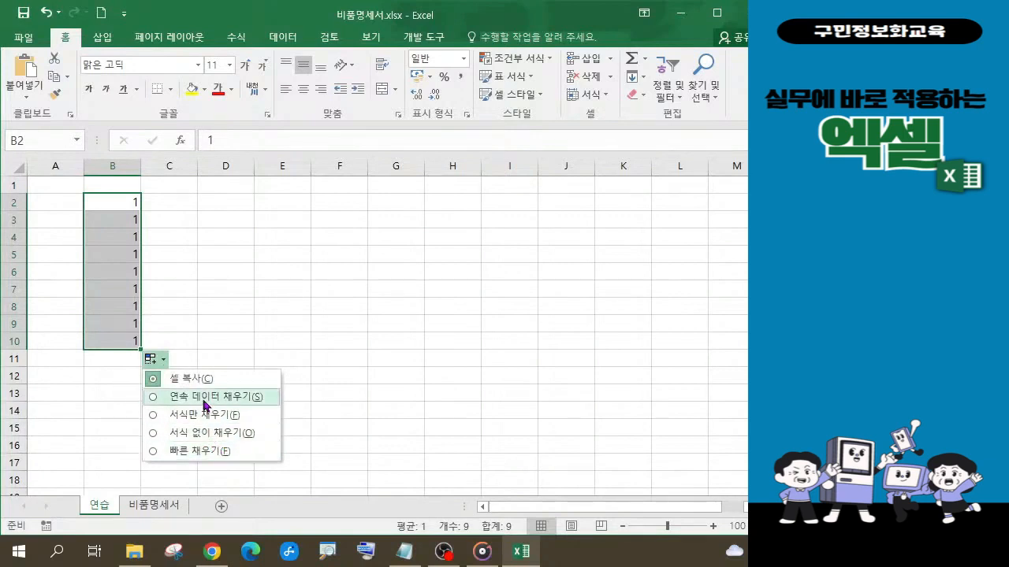
{"action": "left_click", "coordinate": [154, 406]}
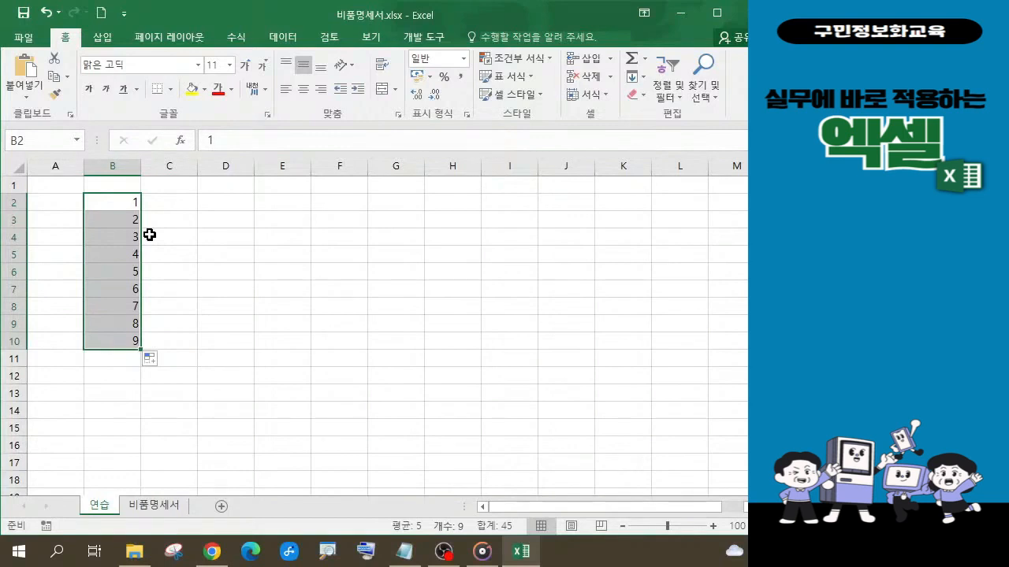
Enter the text 엑셀 in cell C2.
{"action": "left_click", "coordinate": [177, 201]}
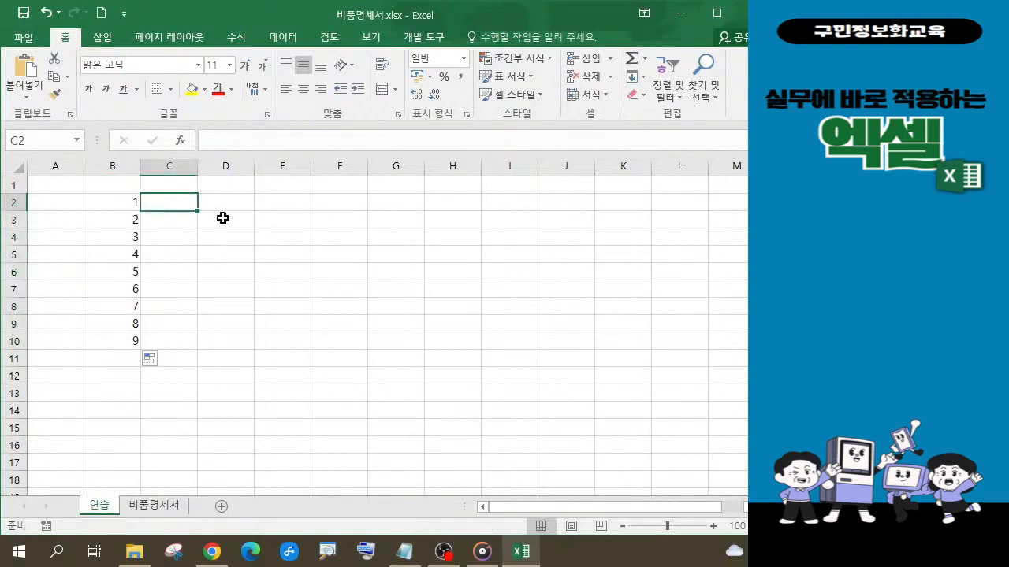
{"action": "type", "text": "가"}
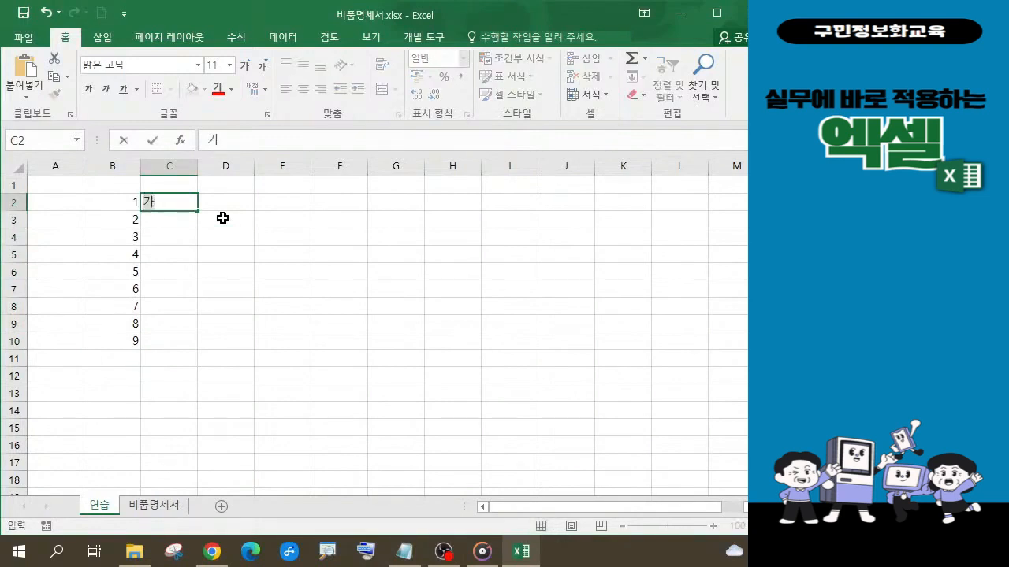
{"action": "key", "text": "BackSpace"}
{"action": "key", "text": "BackSpace"}
{"action": "type", "text": "엑셀"}
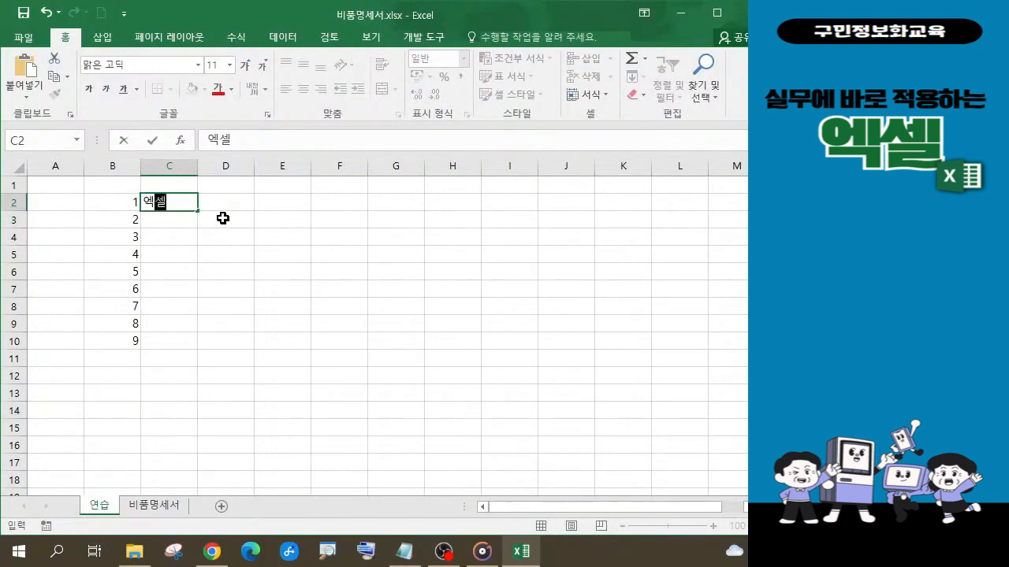
{"action": "key", "text": "Return"}
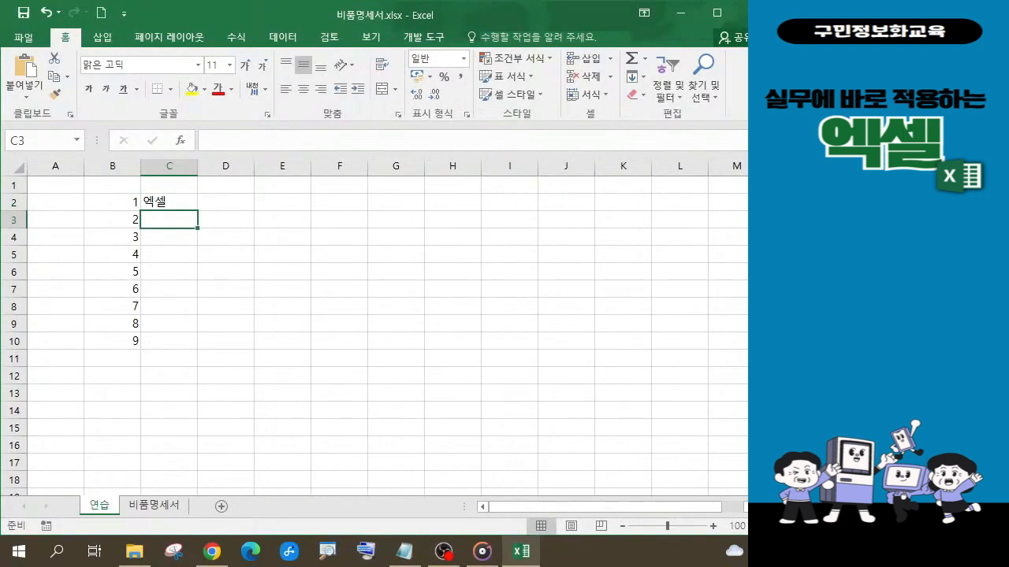
Fill the text from cell C2 down through C10.
{"action": "key", "text": "alt+Tab"}
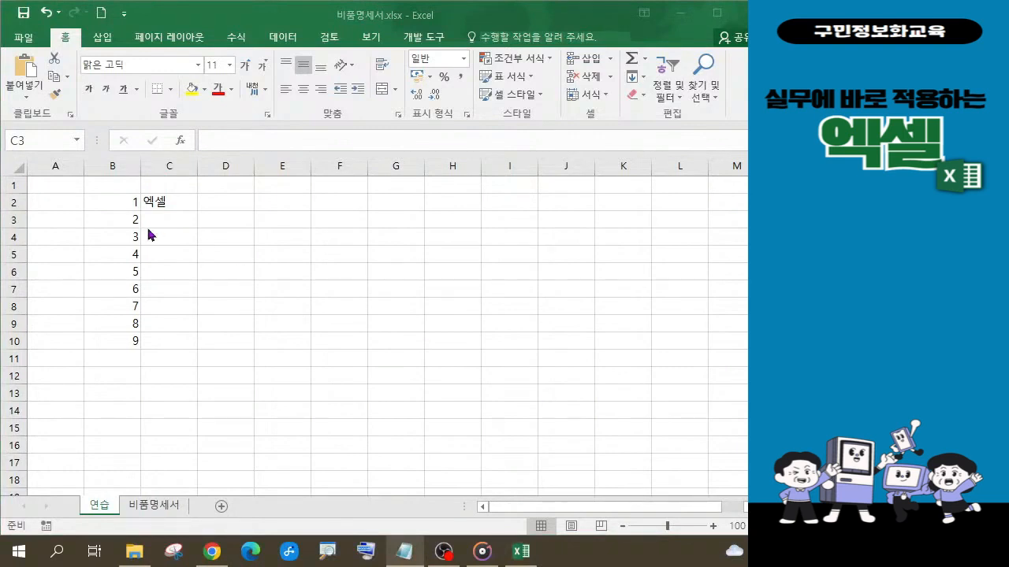
{"action": "key", "text": "alt+Tab"}
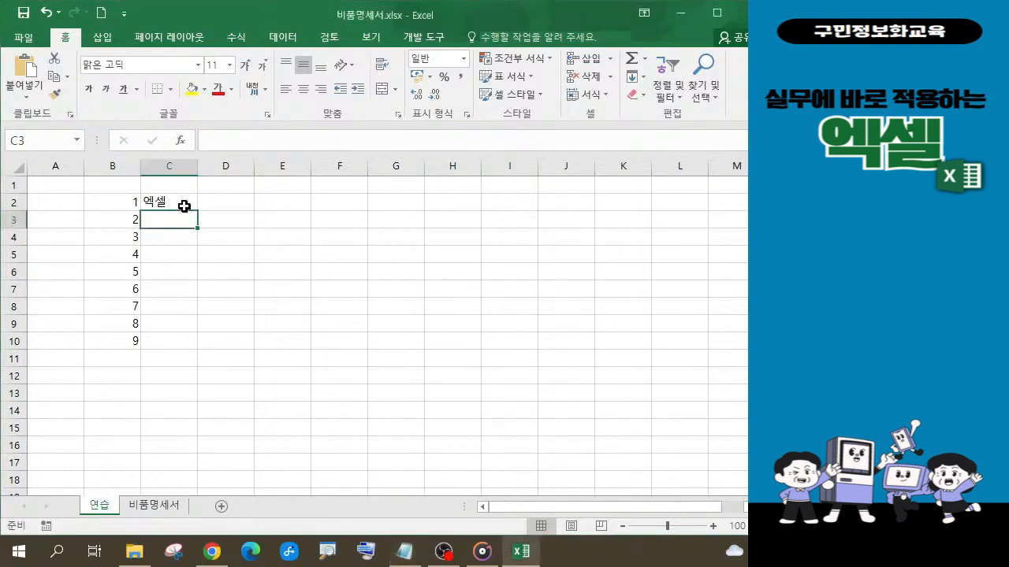
{"action": "left_click", "coordinate": [182, 203]}
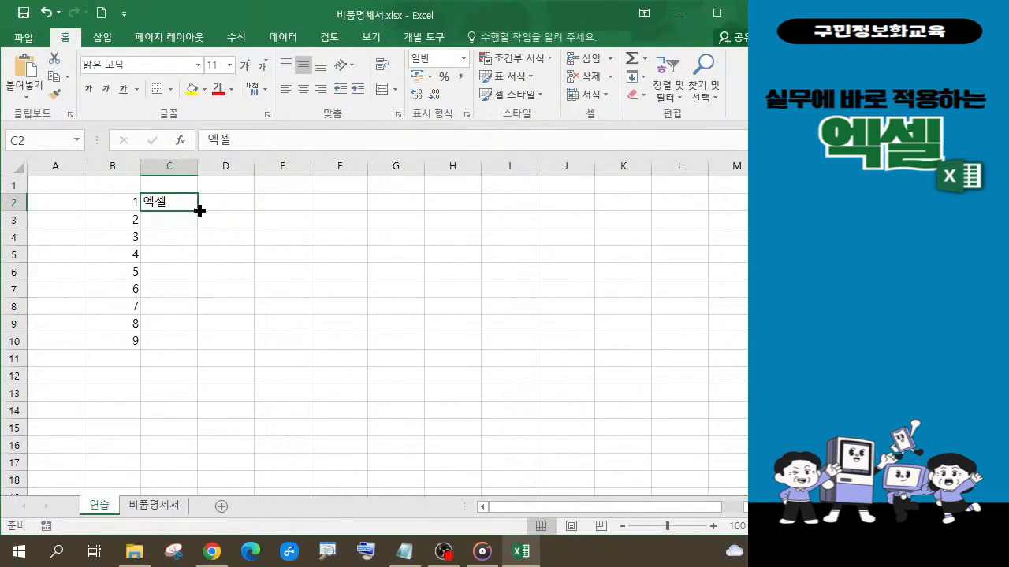
{"action": "left_click_drag", "start_coordinate": [199, 210], "coordinate": [207, 359]}
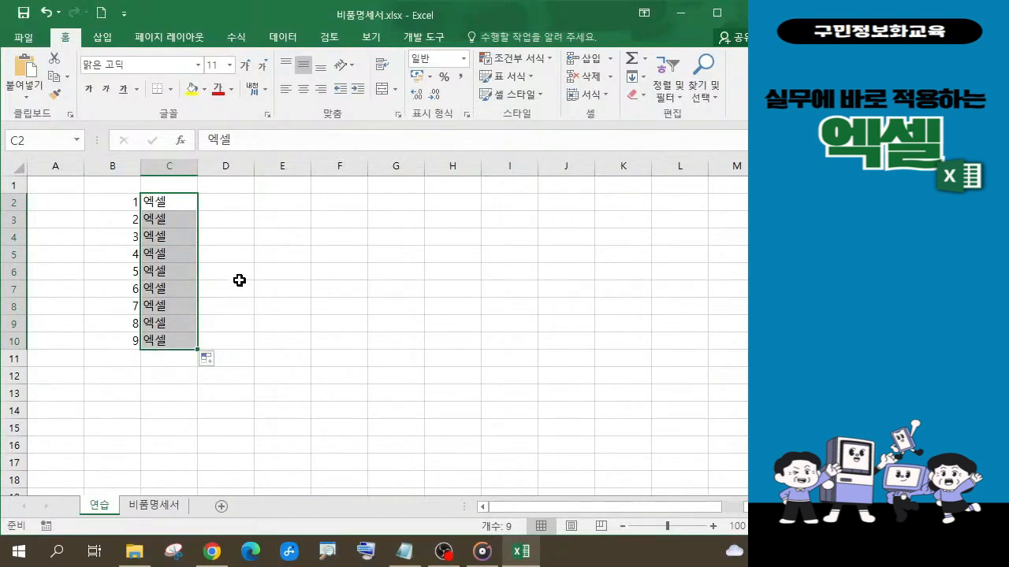
Enter 강동3 in cell D2 and autofill it down through D10.
{"action": "left_click", "coordinate": [234, 201]}
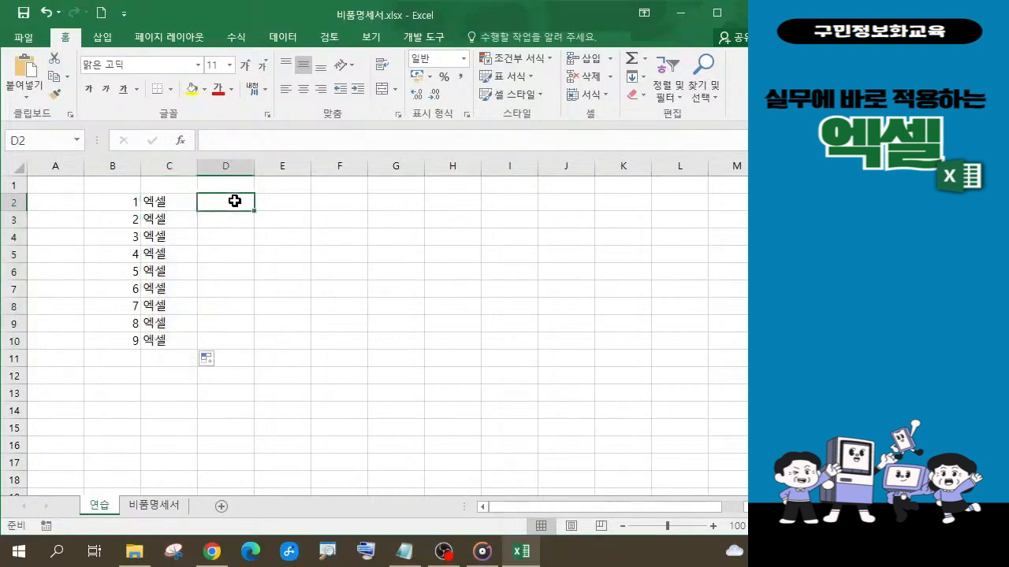
{"action": "type", "text": "강"}
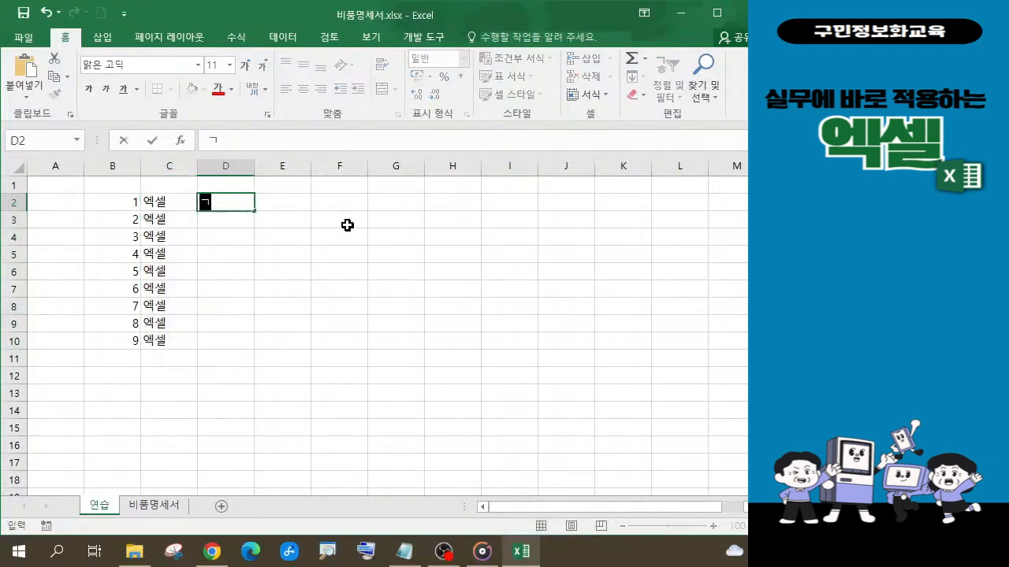
{"action": "type", "text": "동3"}
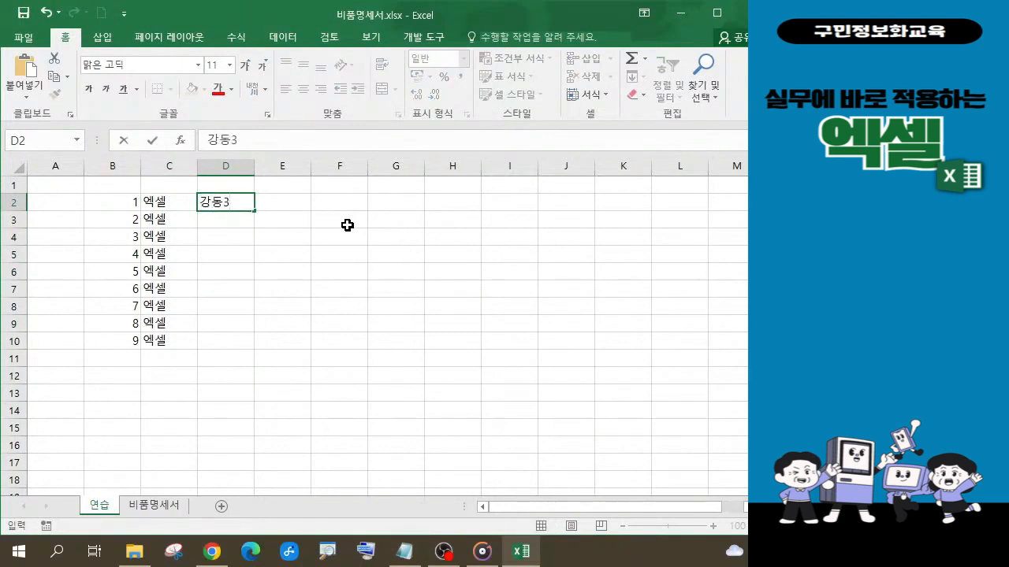
{"action": "key", "text": "Return"}
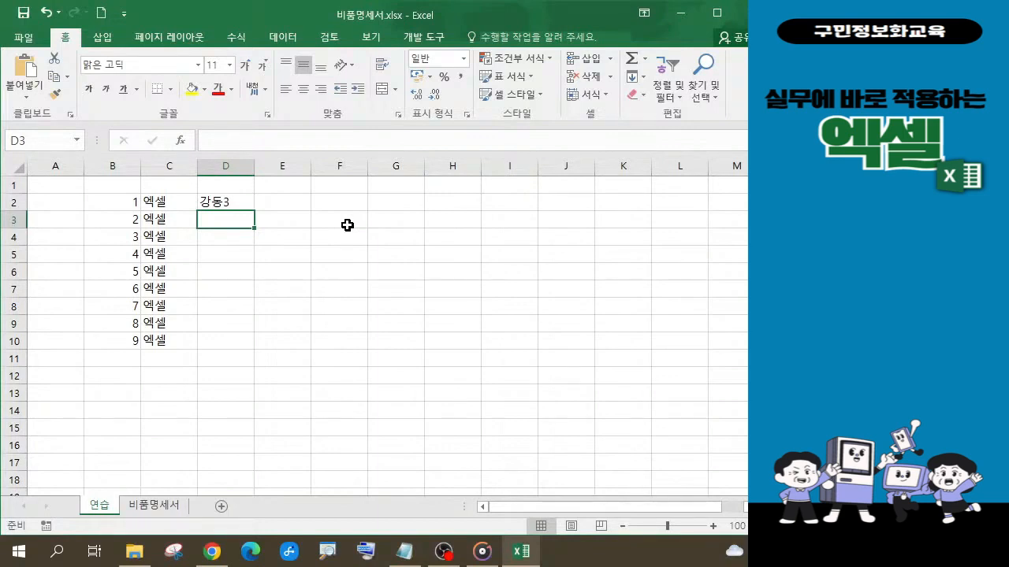
{"action": "left_click", "coordinate": [247, 207]}
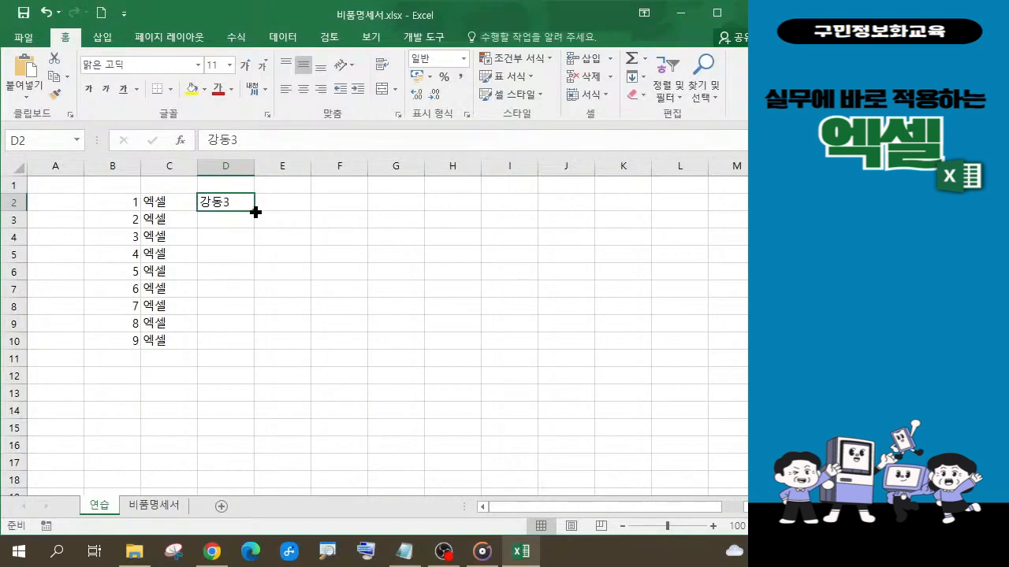
{"action": "left_click_drag", "start_coordinate": [255, 211], "coordinate": [300, 353]}
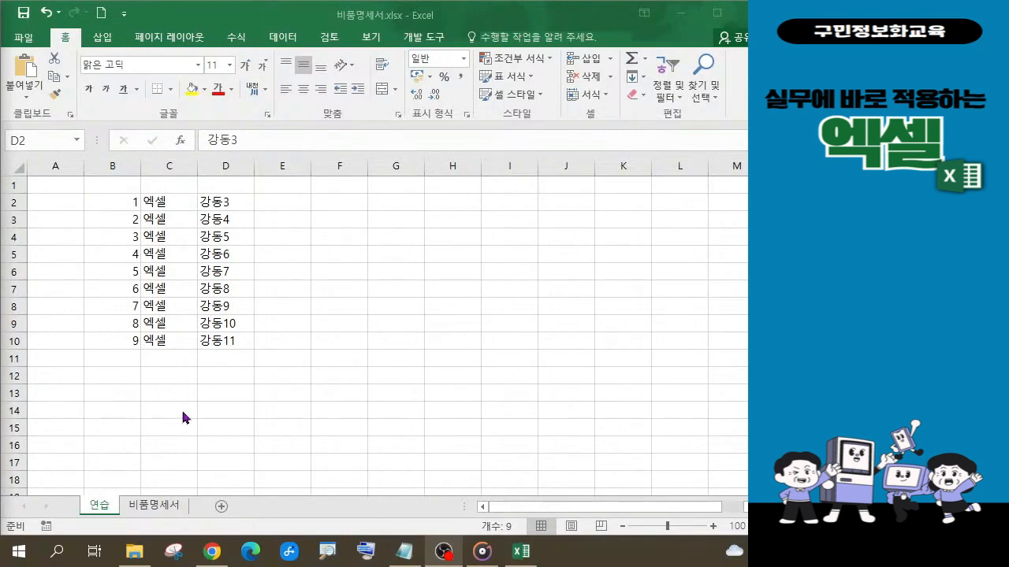
Review the starting cells B2, C2 and D2 against the filled columns below them.
{"action": "left_click", "coordinate": [121, 201]}
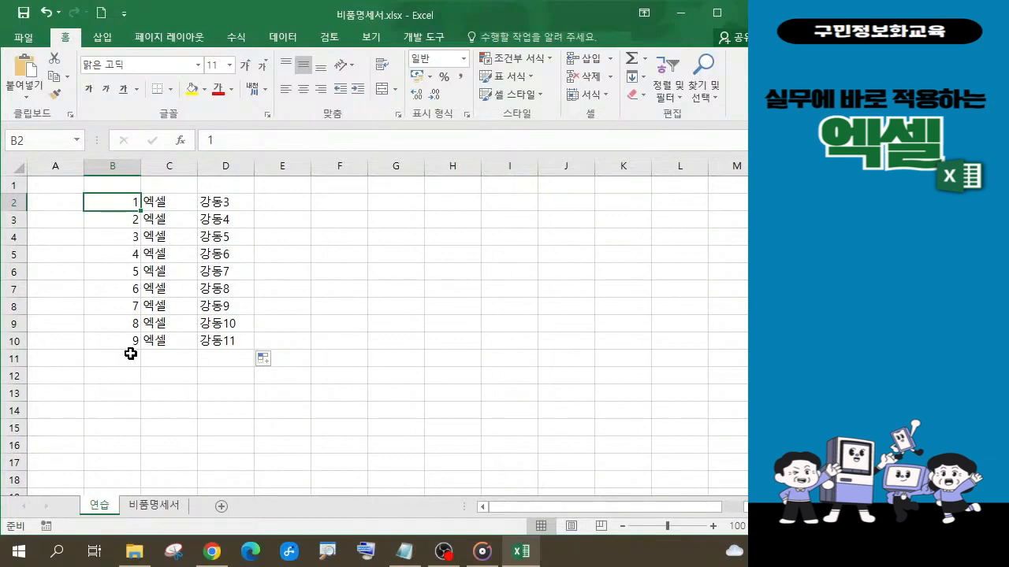
{"action": "left_click", "coordinate": [175, 203]}
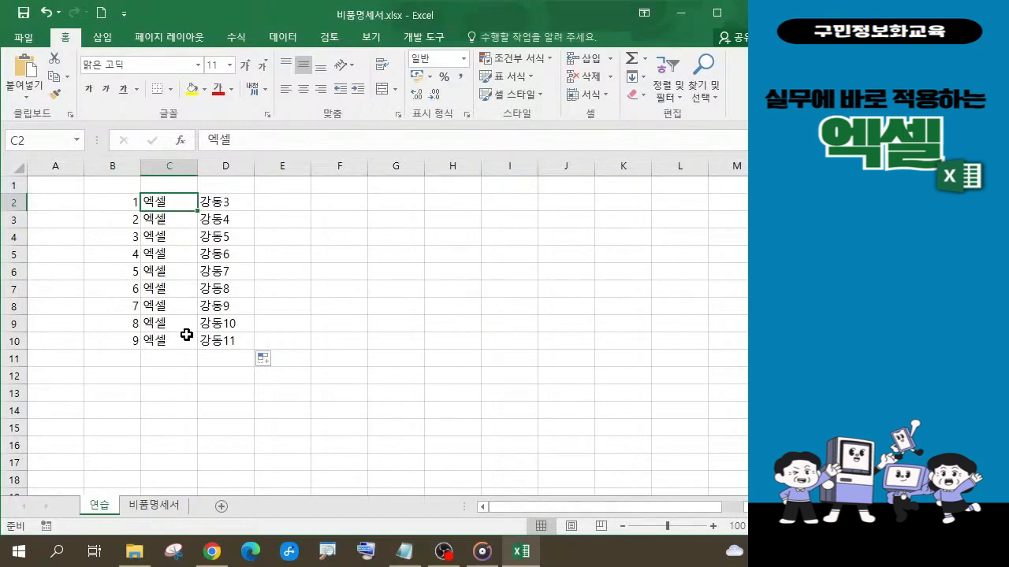
{"action": "left_click", "coordinate": [247, 207]}
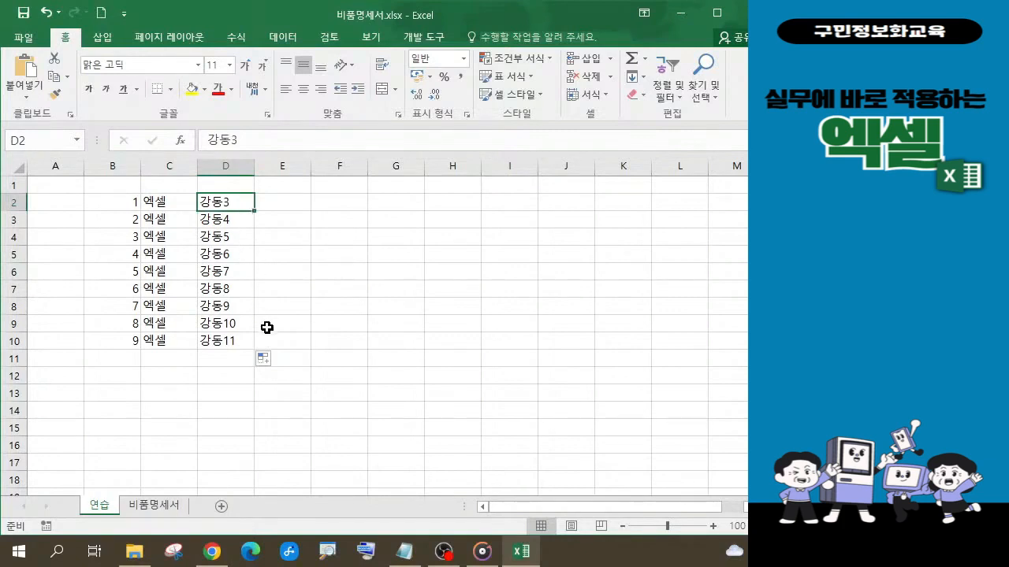
Enter 5 in cell E2 and 10 in cell E3.
{"action": "left_click", "coordinate": [296, 209]}
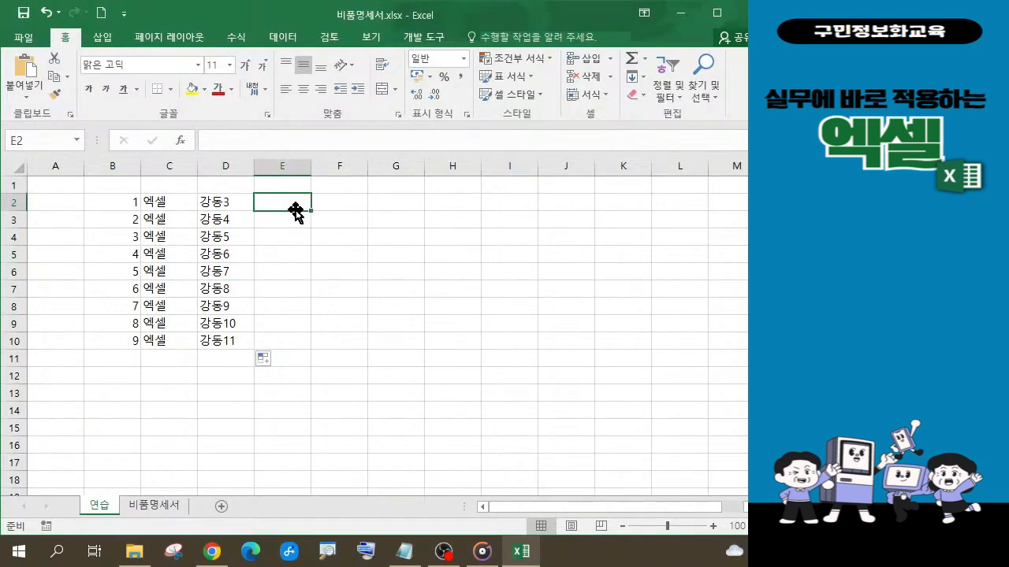
{"action": "type", "text": "5"}
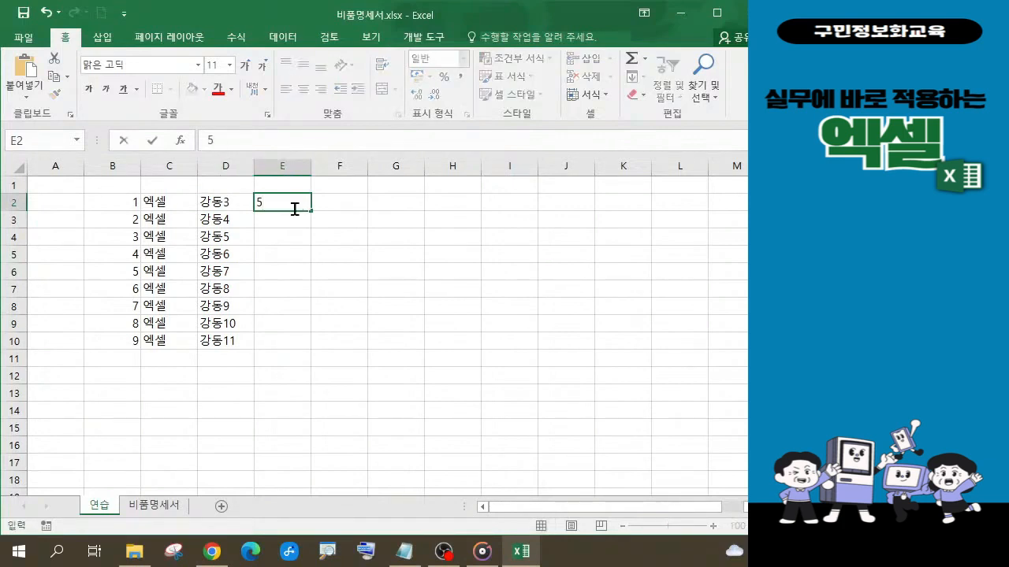
{"action": "key", "text": "Return"}
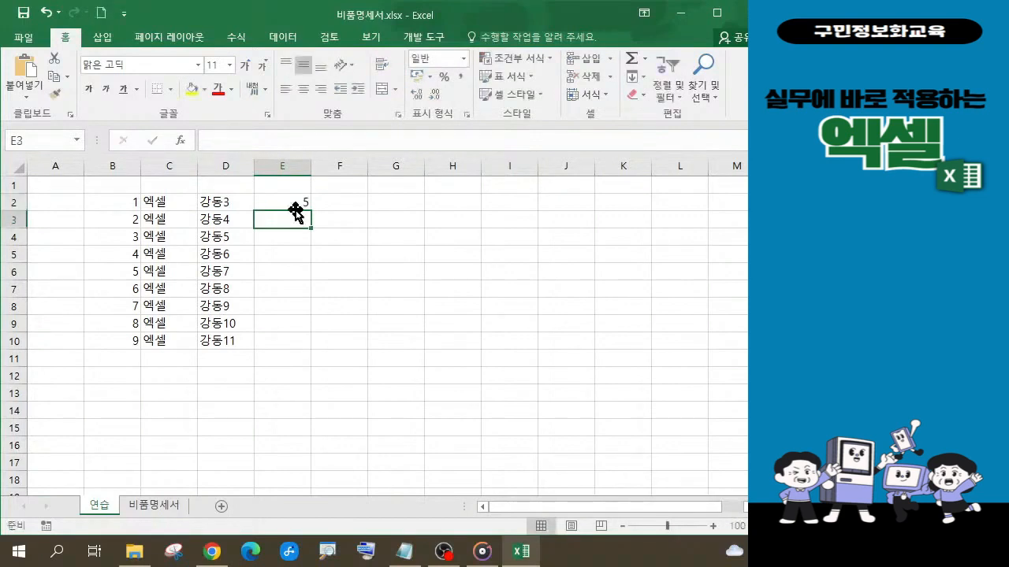
{"action": "type", "text": "10"}
{"action": "key", "text": "Return"}
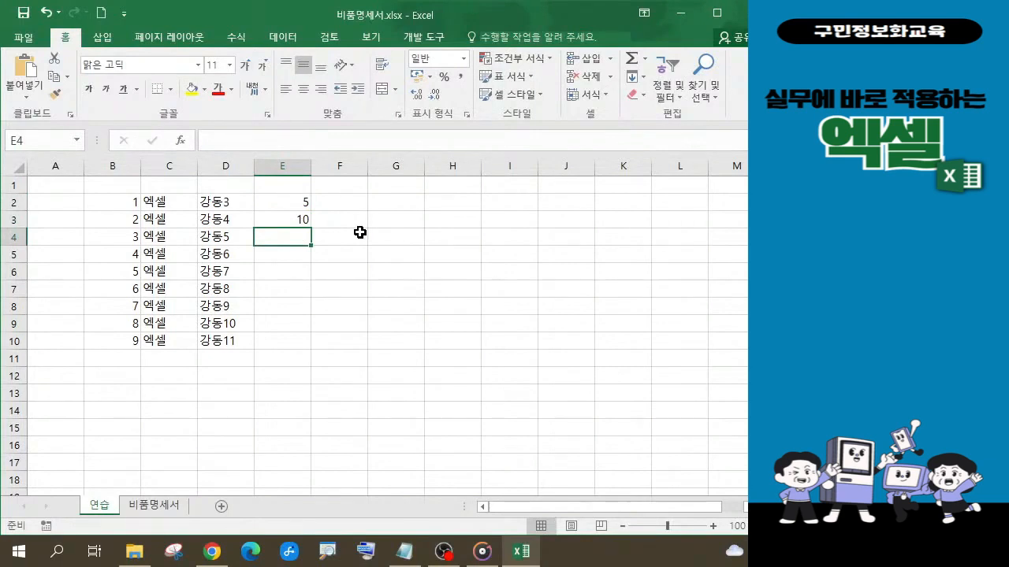
Autofill the number pattern from cells E2 and E3 down through E10.
{"action": "left_click", "coordinate": [294, 204]}
{"action": "left_click_drag", "start_coordinate": [294, 204], "coordinate": [294, 221]}
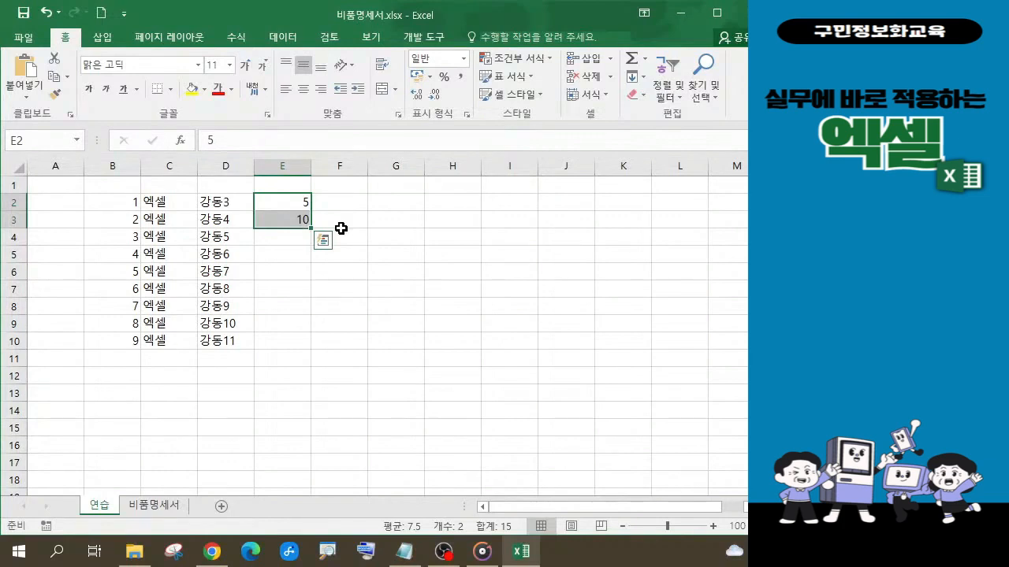
{"action": "left_click_drag", "start_coordinate": [309, 227], "coordinate": [316, 349]}
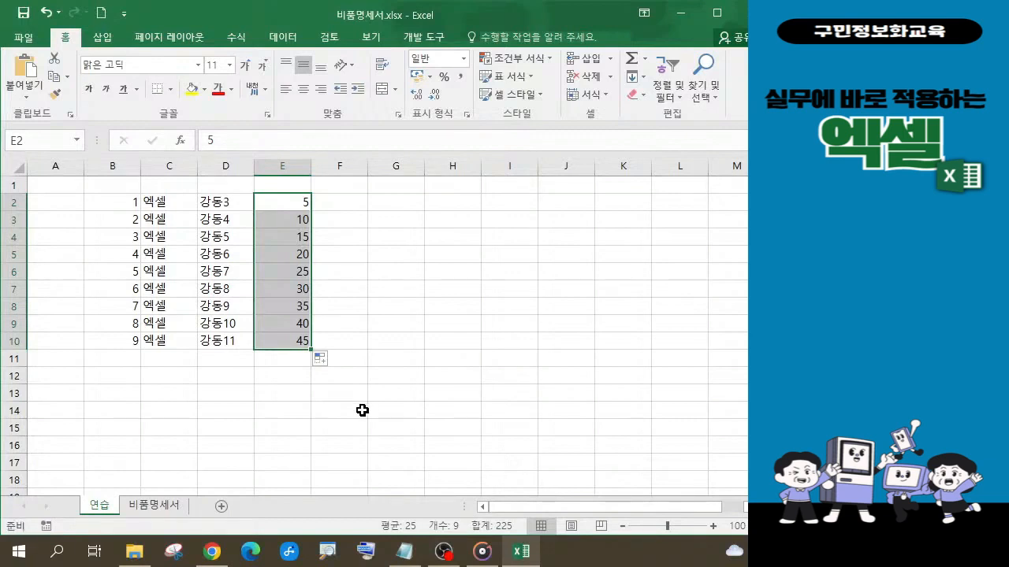
{"action": "left_click", "coordinate": [361, 208]}
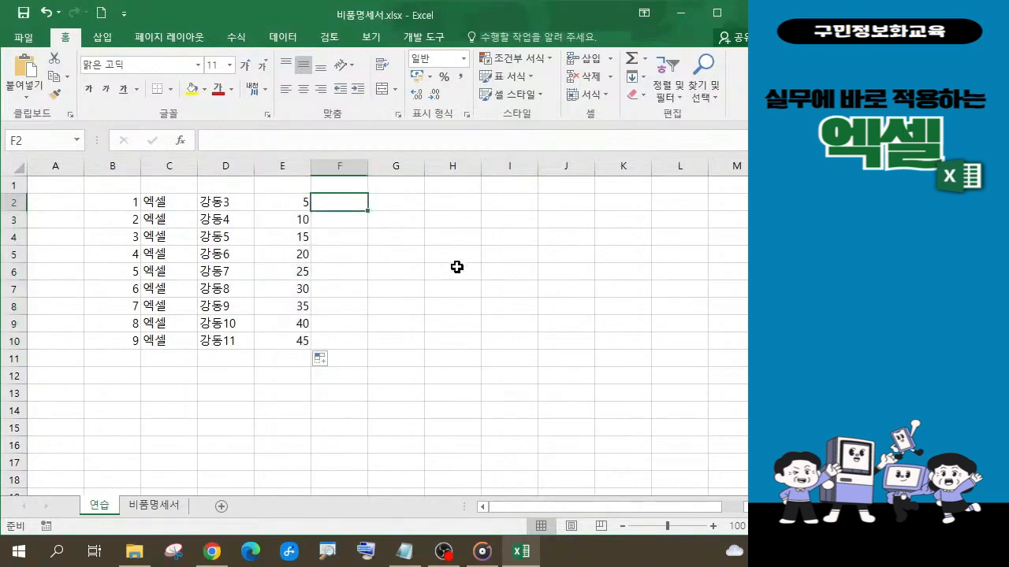
{"action": "type", "text": "3"}
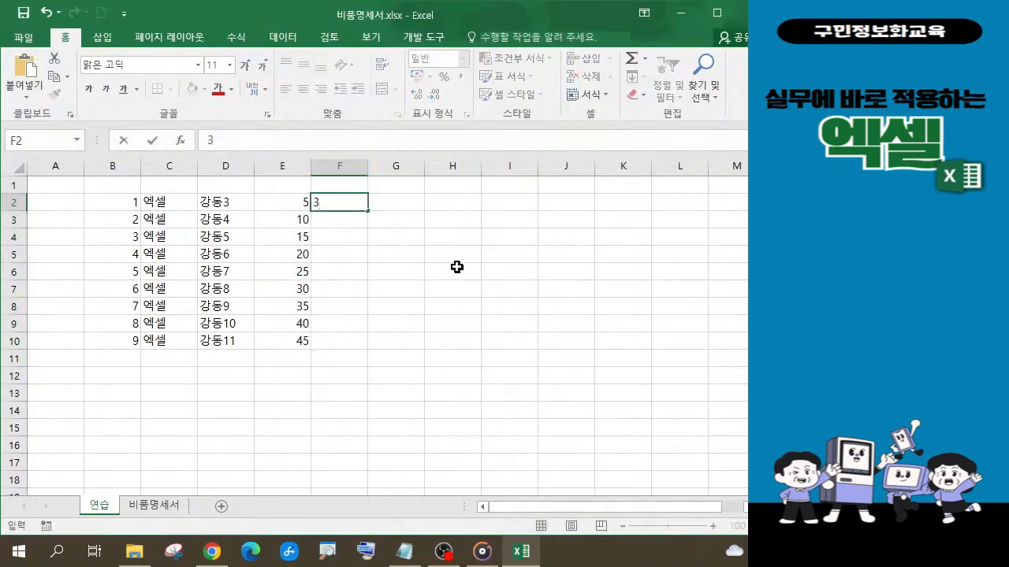
{"action": "key", "text": "Return"}
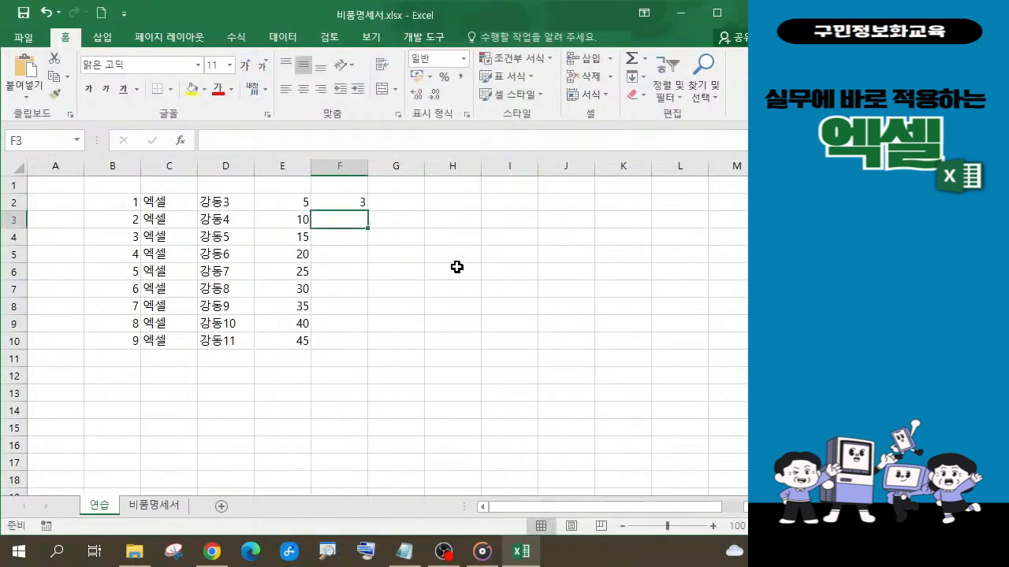
{"action": "type", "text": "1"}
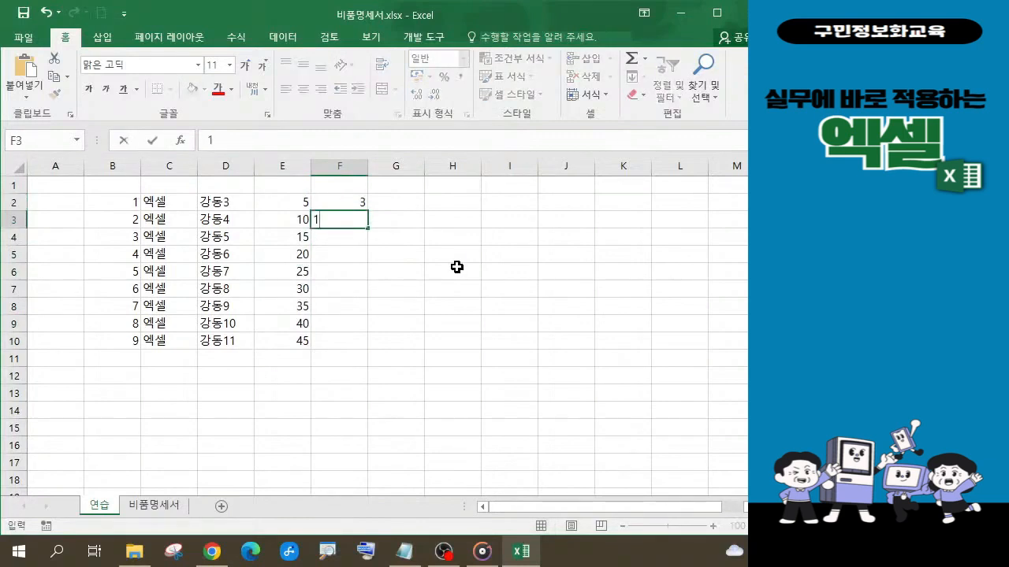
{"action": "key", "text": "BackSpace"}
Enter 10 in cell F2 and 8 in F3, and autofill the decreasing series from both cells down through F10.
{"action": "left_click", "coordinate": [359, 202]}
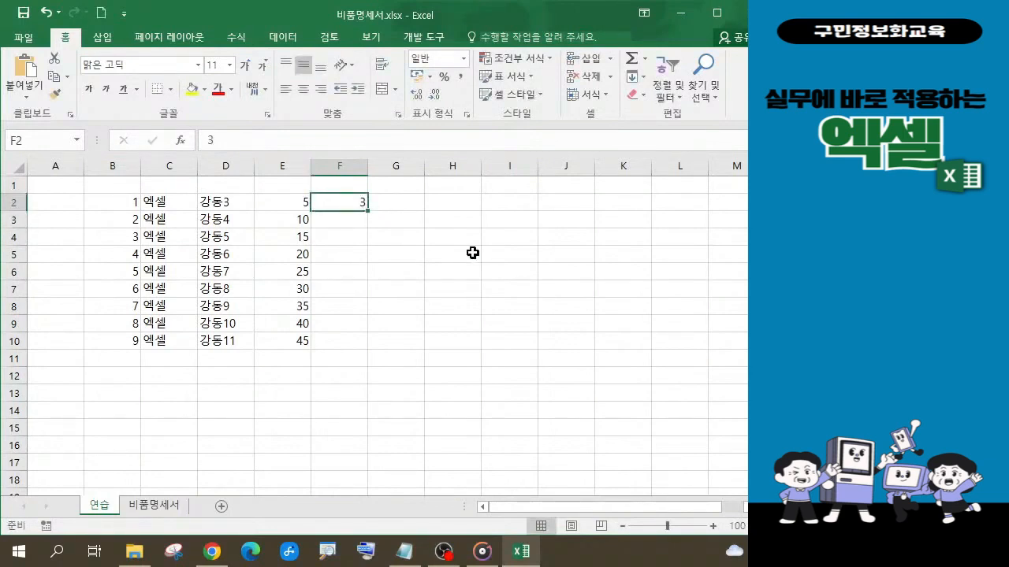
{"action": "type", "text": "10"}
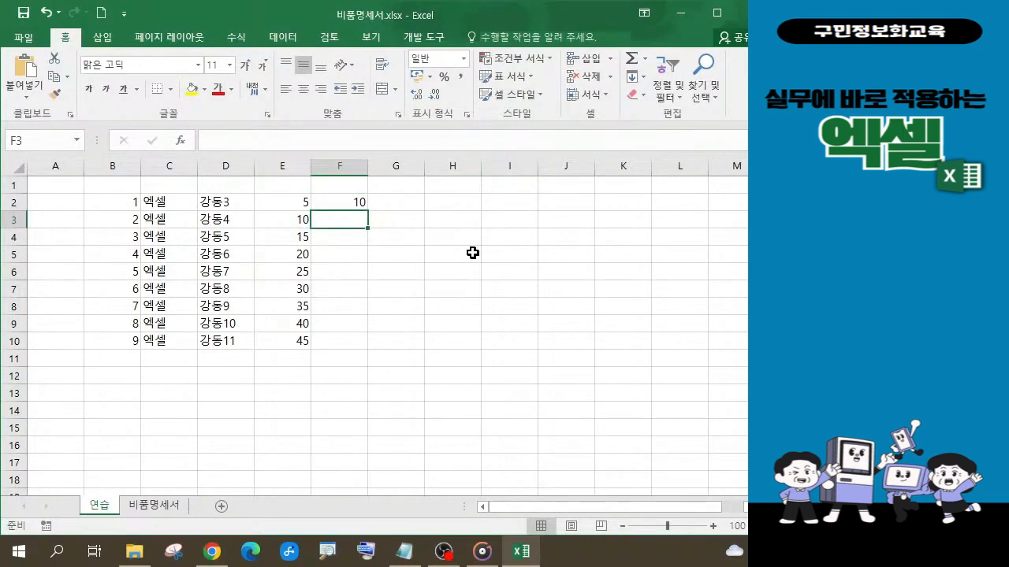
{"action": "type", "text": "8"}
{"action": "key", "text": "Return"}
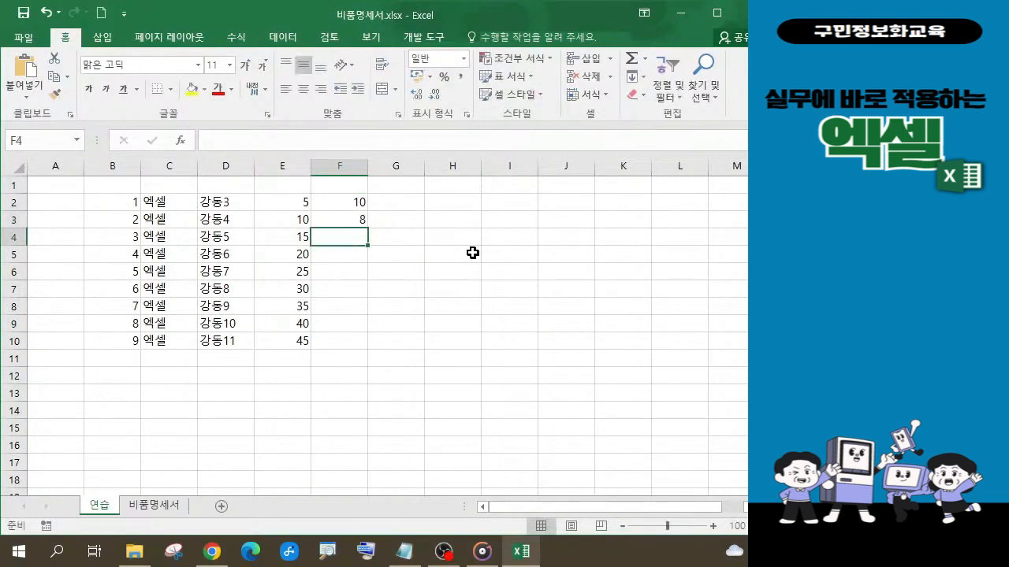
{"action": "left_click_drag", "start_coordinate": [343, 202], "coordinate": [376, 347]}
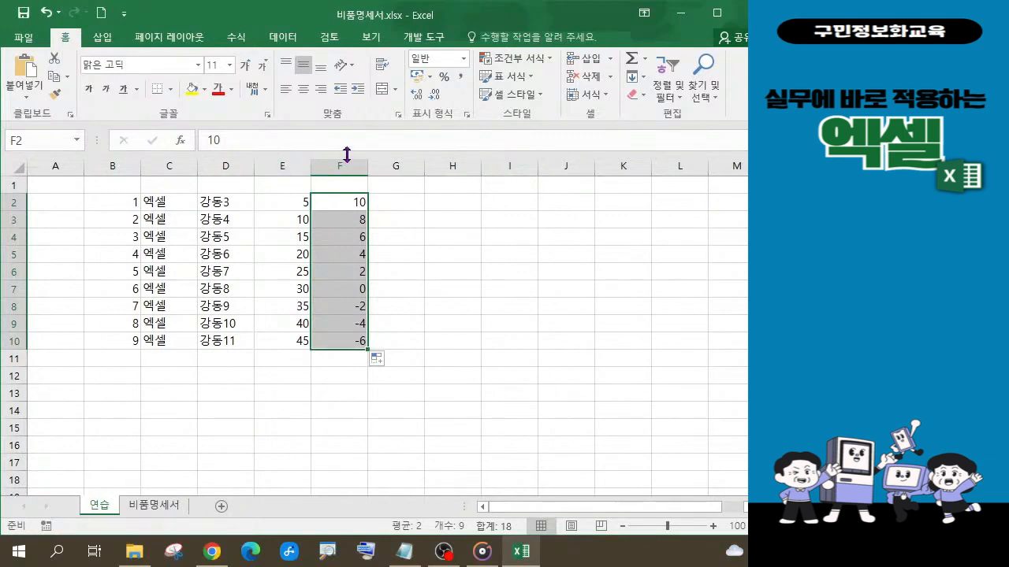
Insert the current date, 2022-08-03, in cell G2 and autofill it down through G10.
{"action": "left_click", "coordinate": [407, 206]}
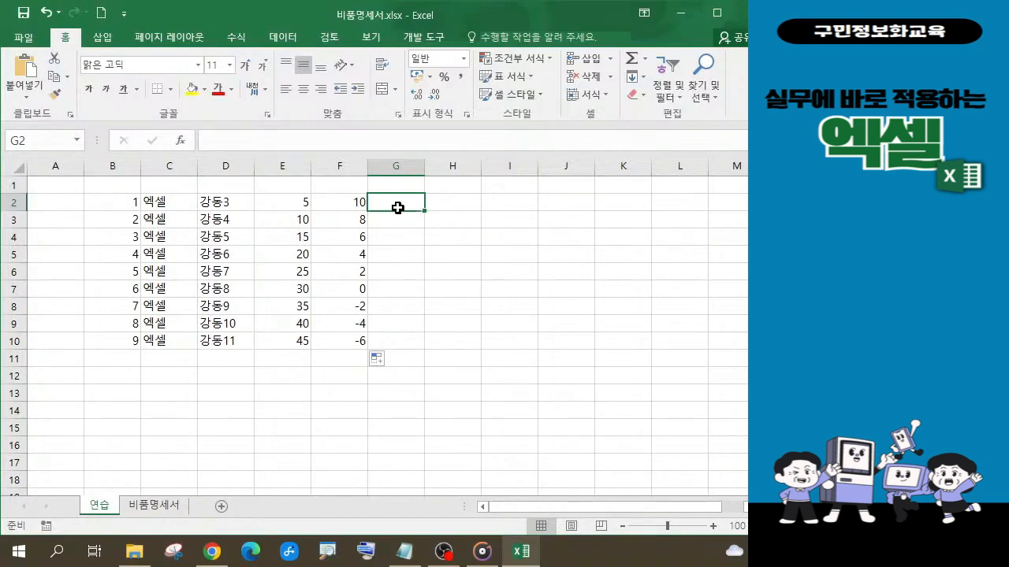
{"action": "key", "text": "ctrl+semicolon"}
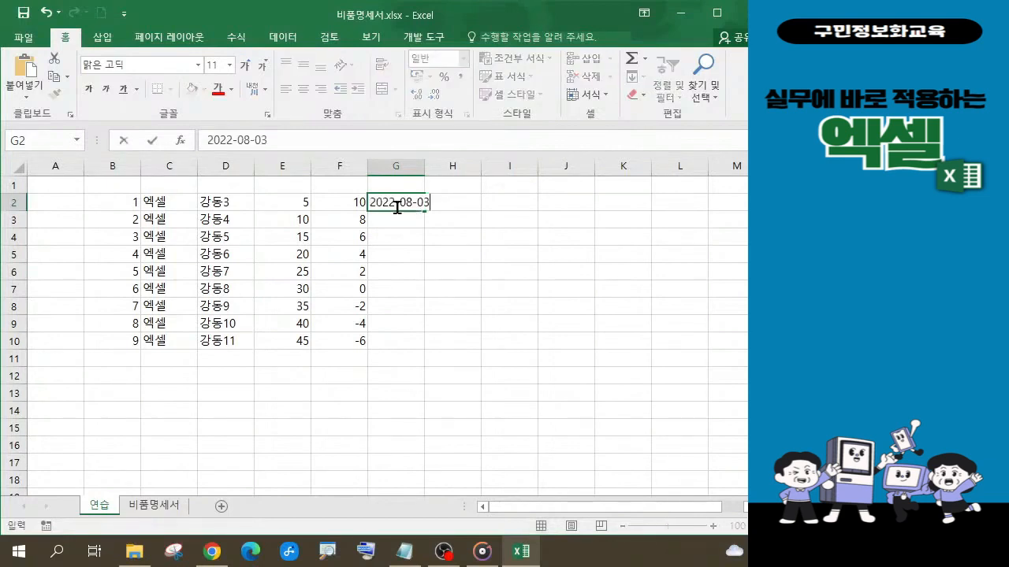
{"action": "key", "text": "Return"}
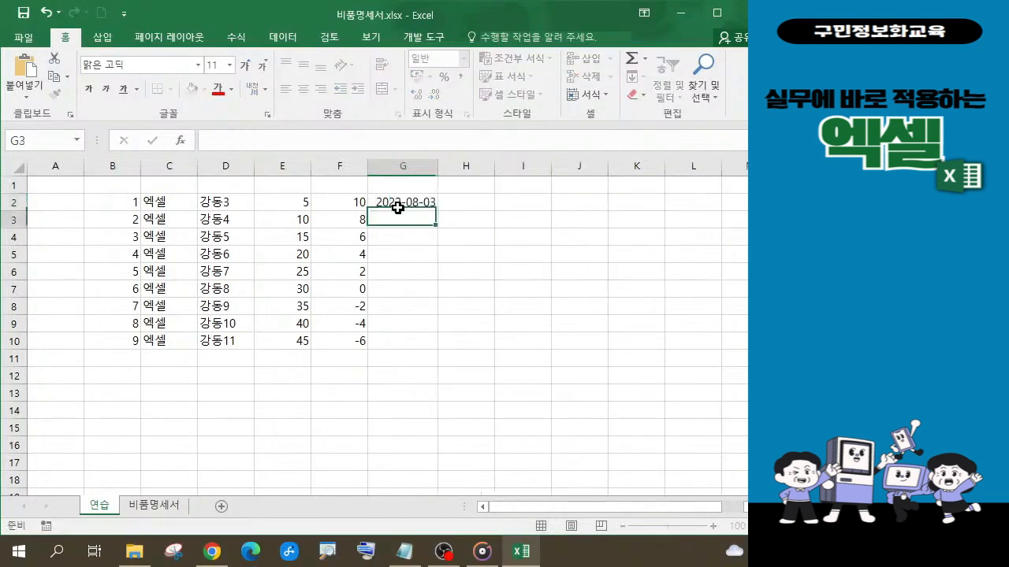
{"action": "left_click", "coordinate": [398, 207]}
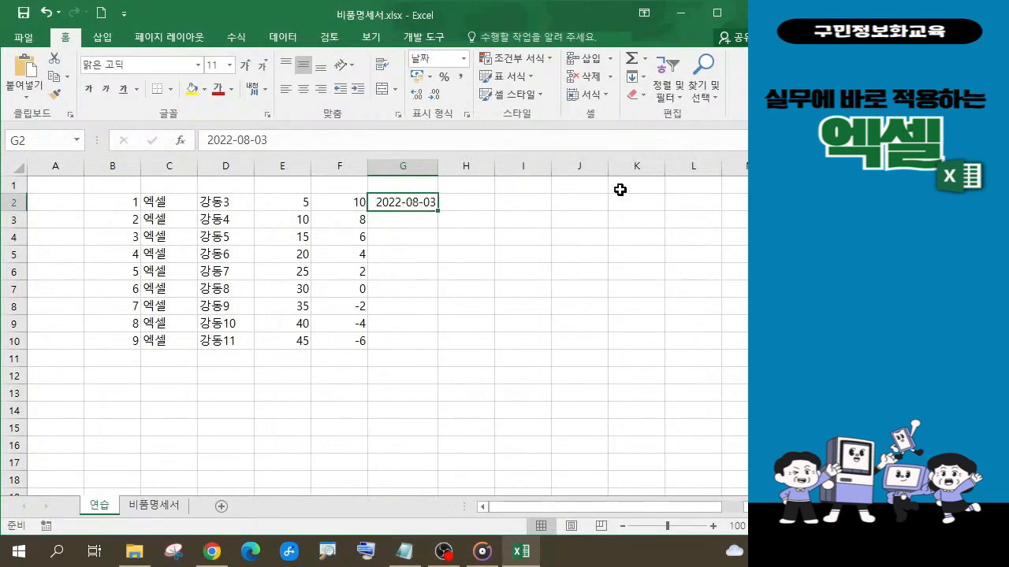
{"action": "key", "text": "alt+Tab"}
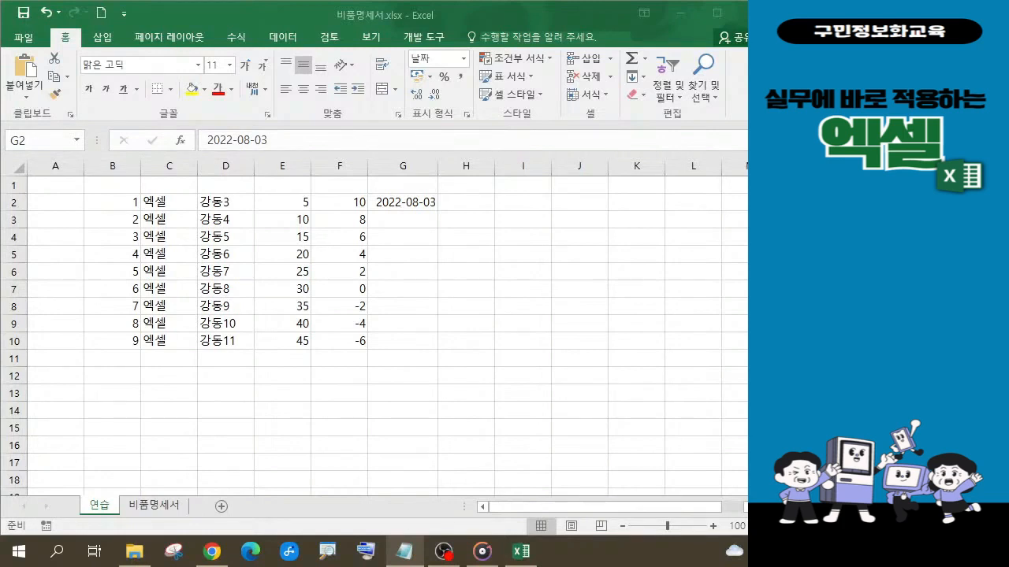
{"action": "left_click", "coordinate": [407, 203]}
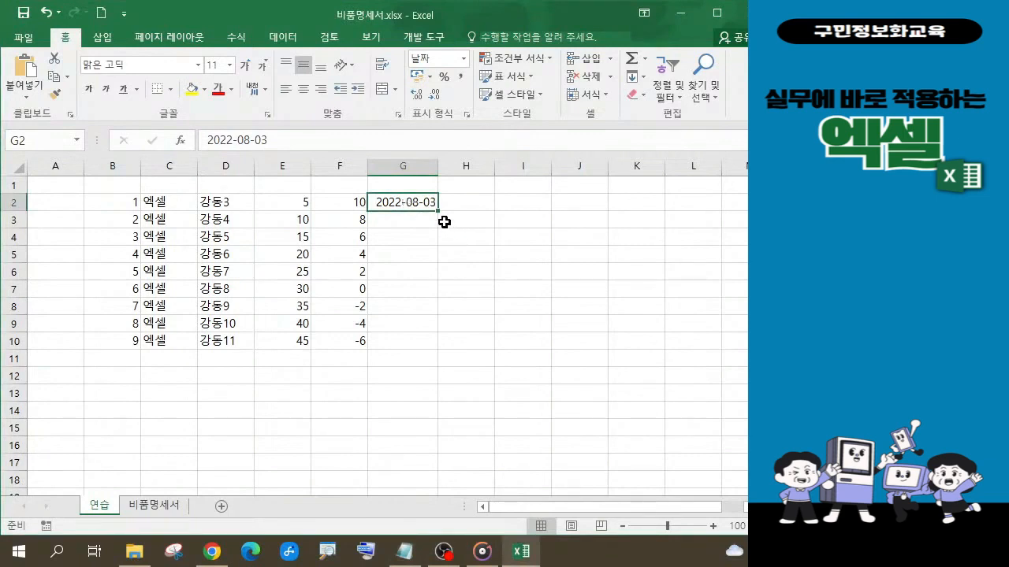
{"action": "left_click_drag", "start_coordinate": [438, 210], "coordinate": [441, 349]}
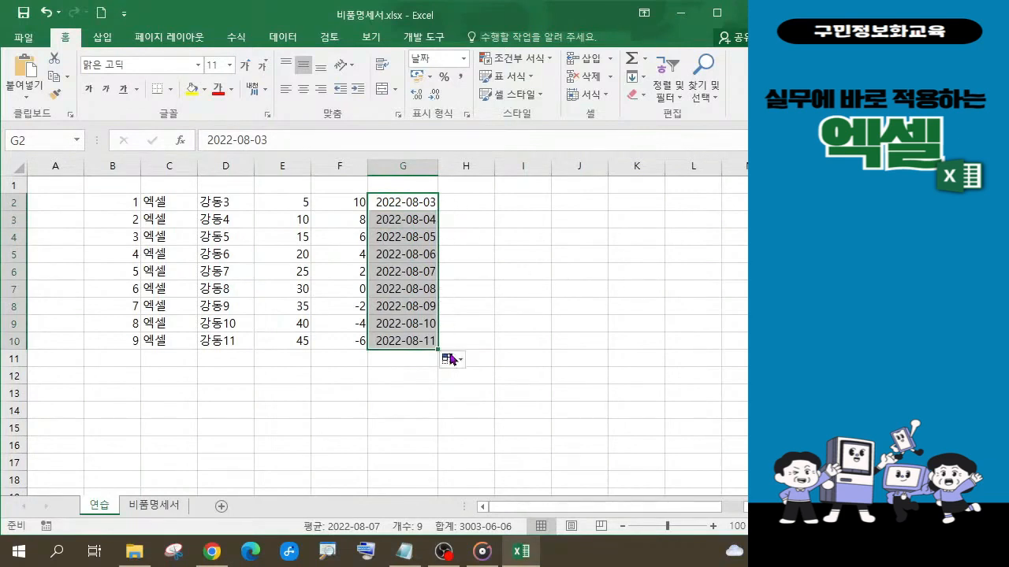
Enter the time 10:30 AM in cell I2 and autofill it down through I10.
{"action": "left_click", "coordinate": [526, 205]}
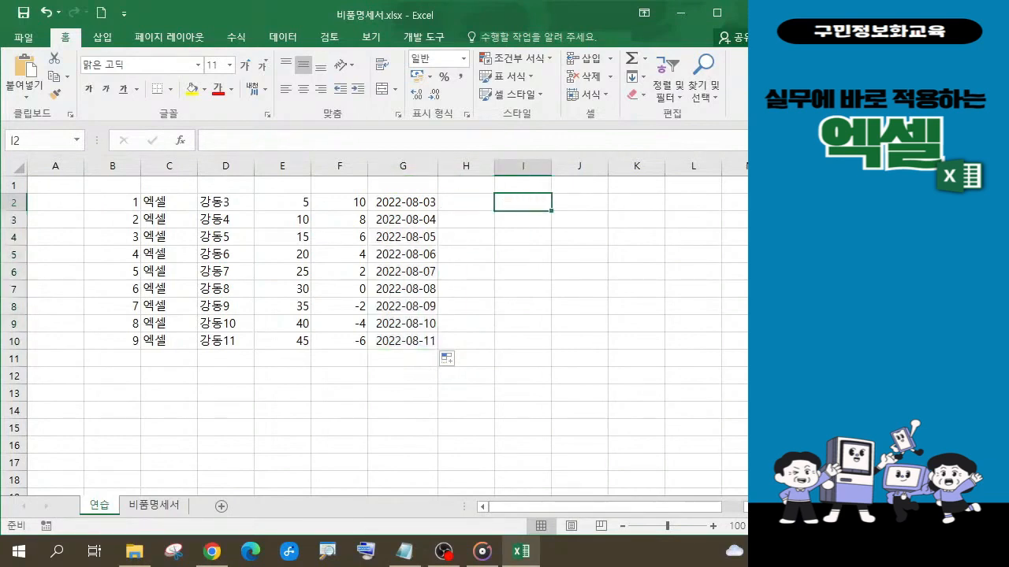
{"action": "key", "text": "alt+Tab"}
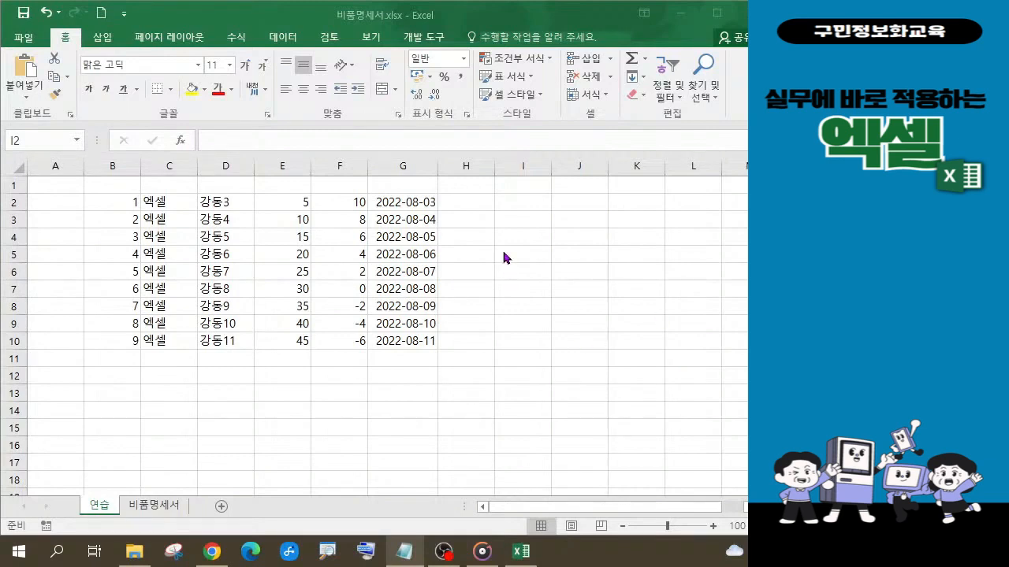
{"action": "left_click", "coordinate": [505, 207]}
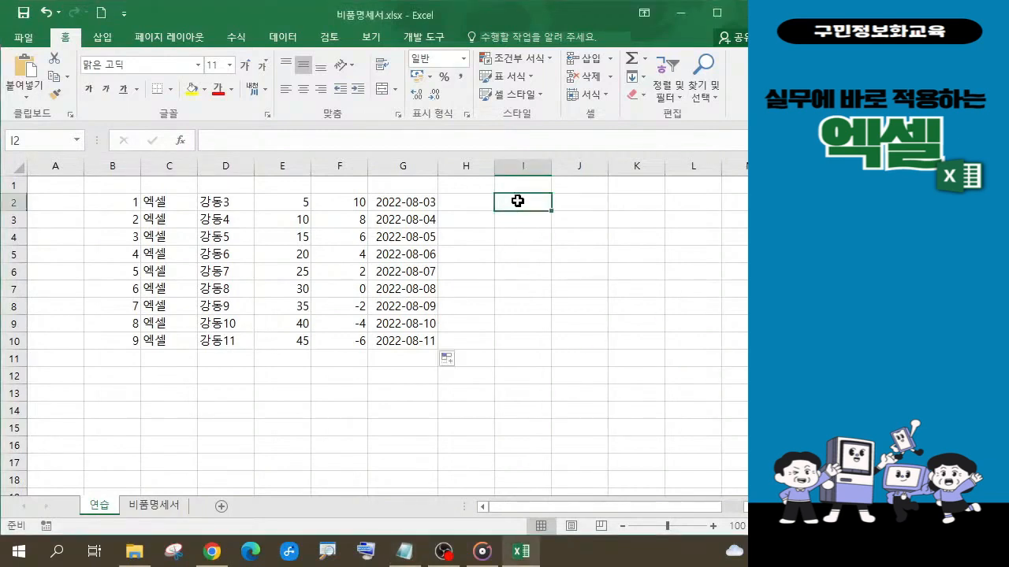
{"action": "type", "text": "10:30 AM"}
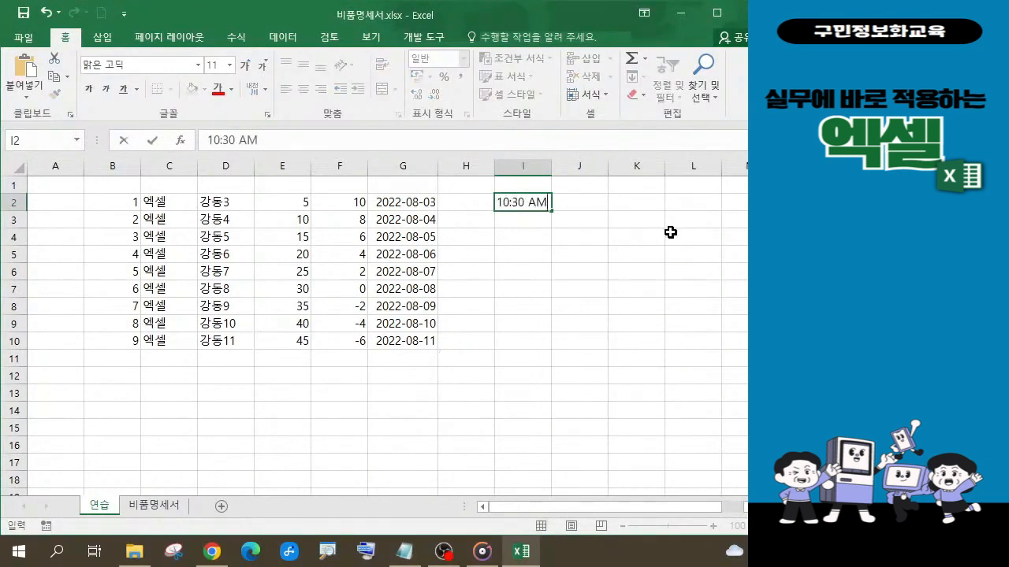
{"action": "key", "text": "Return"}
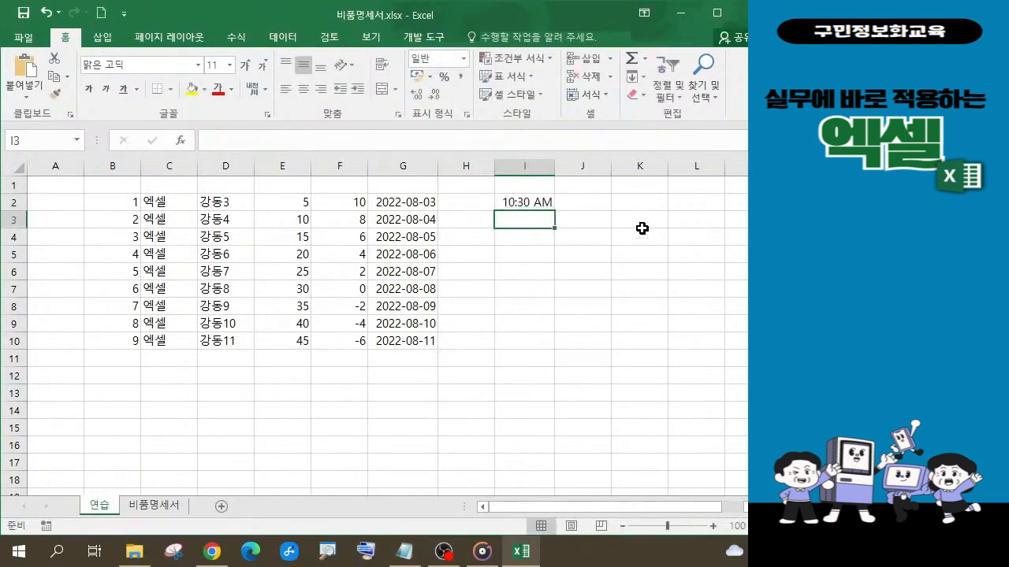
{"action": "left_click", "coordinate": [525, 201]}
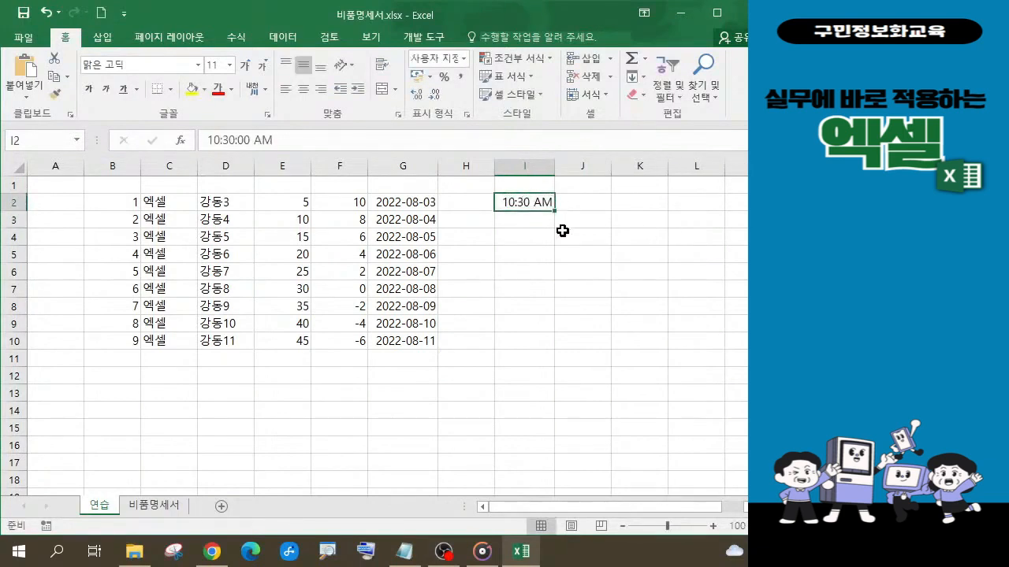
{"action": "left_click_drag", "start_coordinate": [554, 211], "coordinate": [560, 352]}
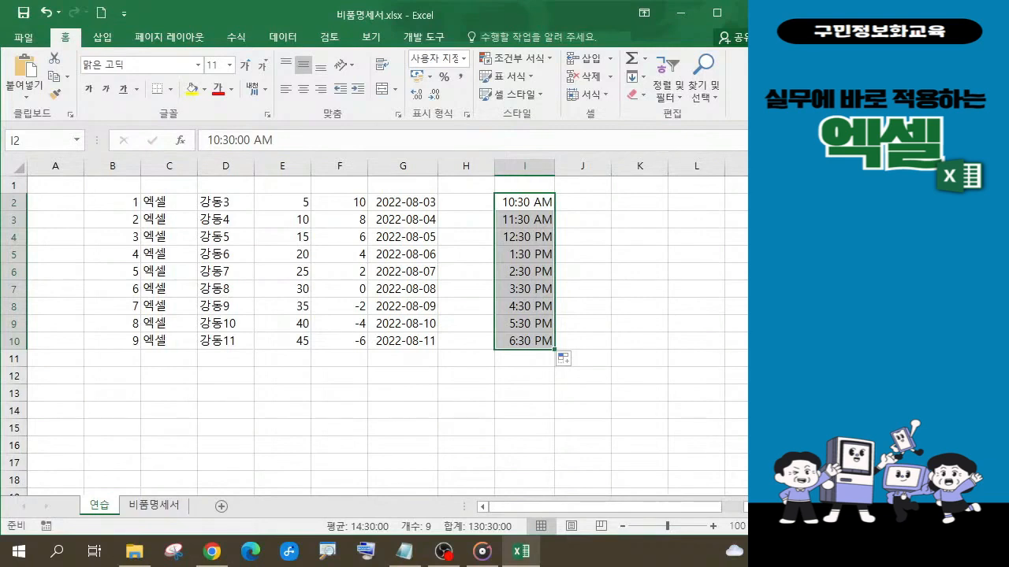
Open the 비품명세서 sheet of the workbook.
{"action": "key", "text": "alt+Tab"}
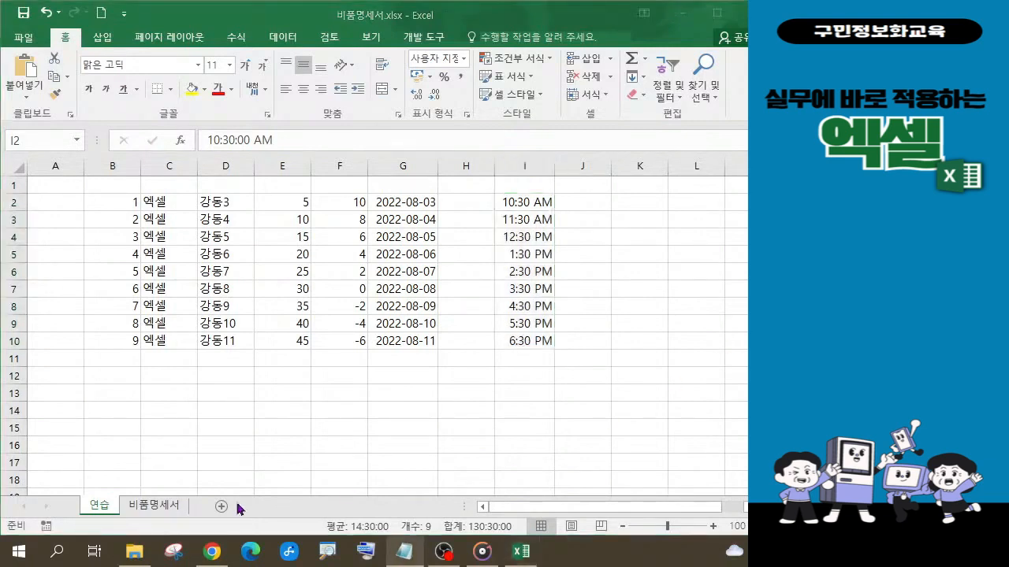
{"action": "key", "text": "alt+Tab"}
{"action": "left_click", "coordinate": [155, 505]}
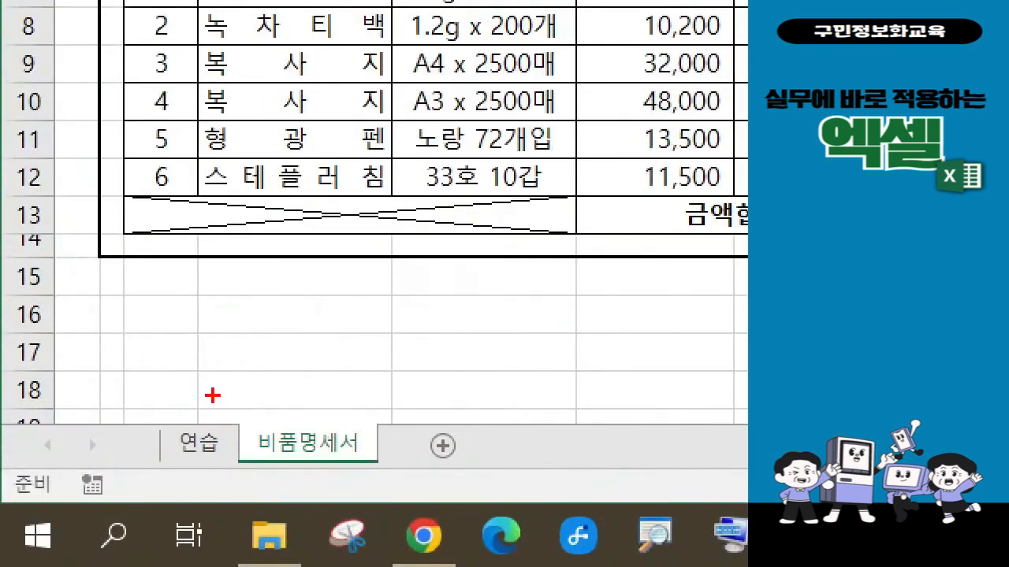
{"action": "left_click_drag", "start_coordinate": [212, 394], "coordinate": [425, 497]}
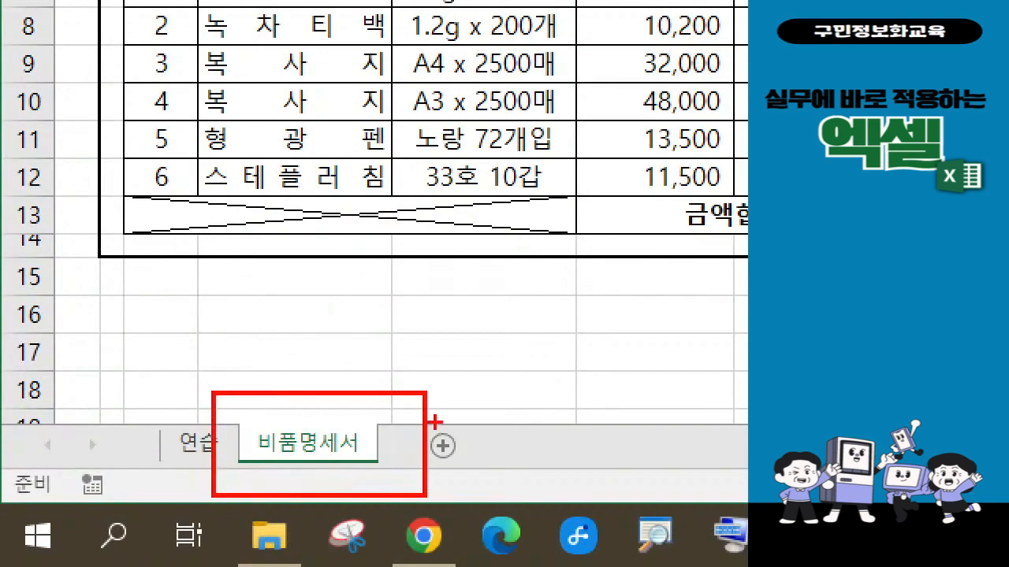
{"action": "left_click_drag", "start_coordinate": [389, 410], "coordinate": [449, 340]}
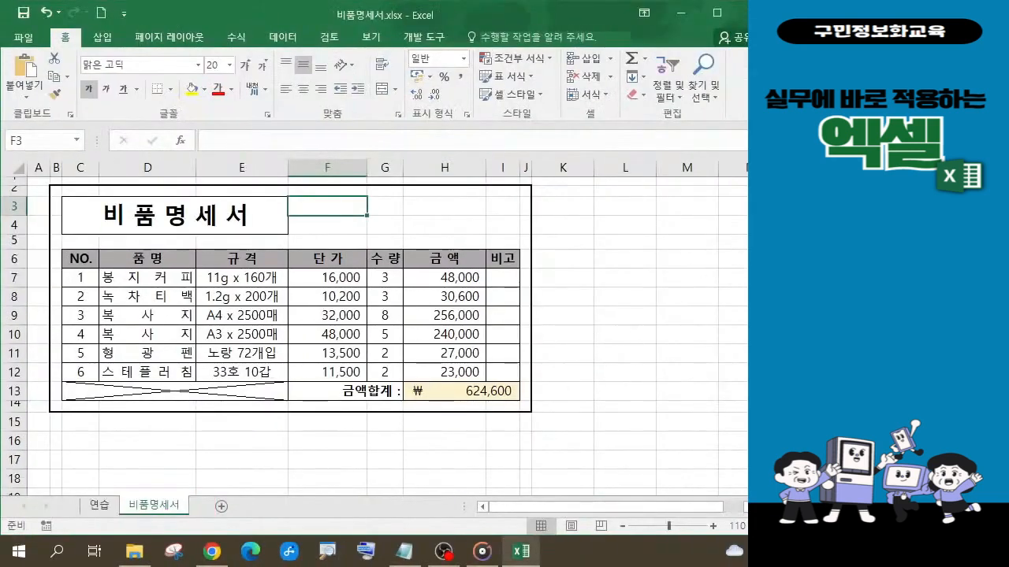
Enter the approval box labels 결재, 과장, 부장 and 팀장 in cells L16 through O16.
{"action": "key", "text": "alt+Tab"}
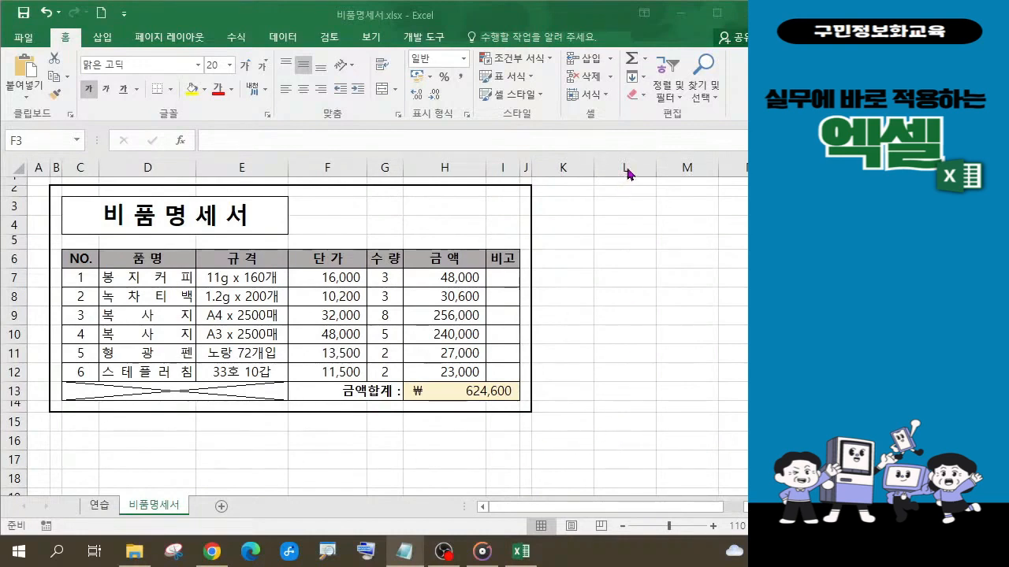
{"action": "left_click", "coordinate": [614, 442]}
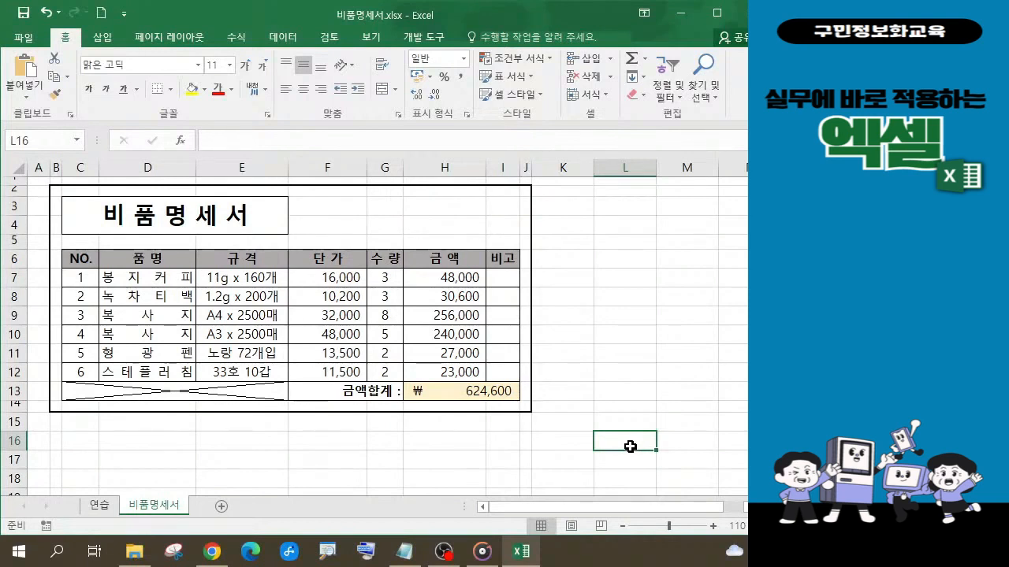
{"action": "type", "text": "결재"}
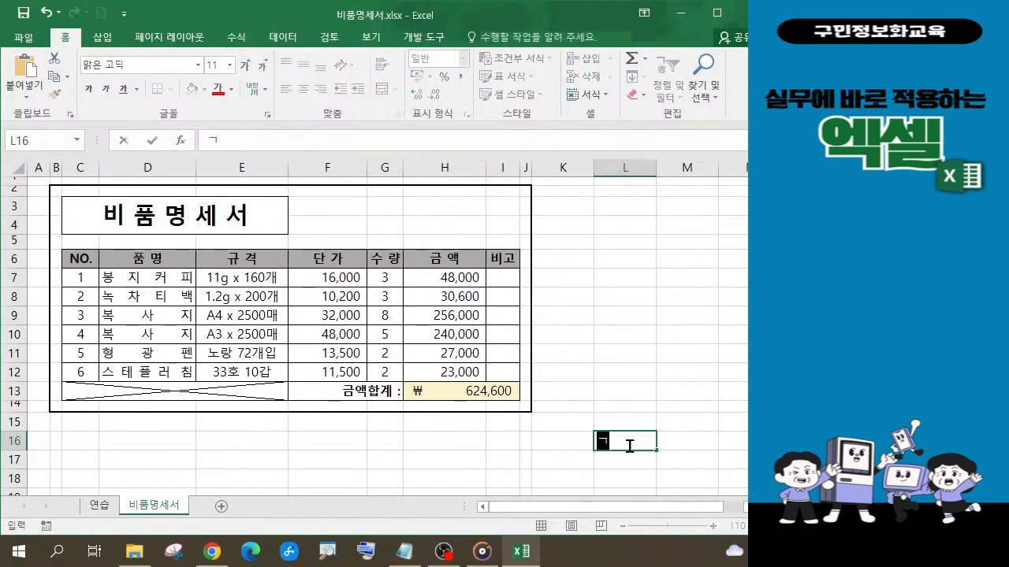
{"action": "key", "text": "Tab"}
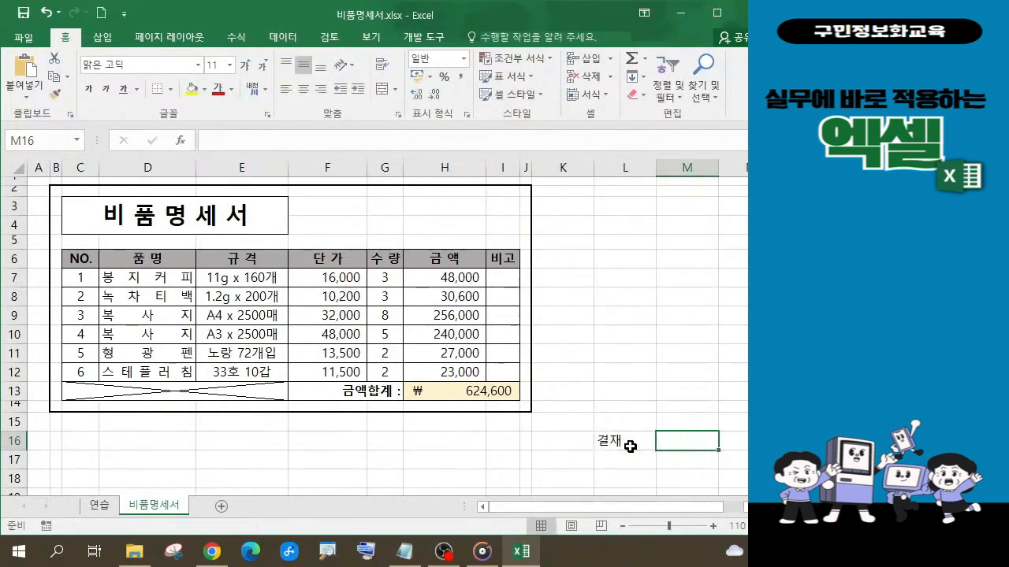
{"action": "type", "text": "과장"}
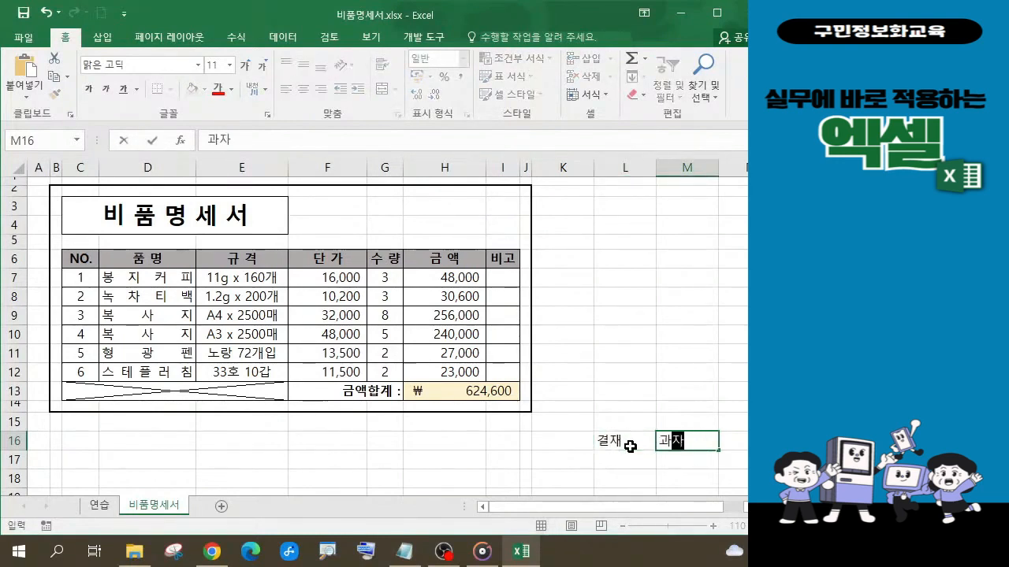
{"action": "key", "text": "Tab"}
{"action": "type", "text": "부장"}
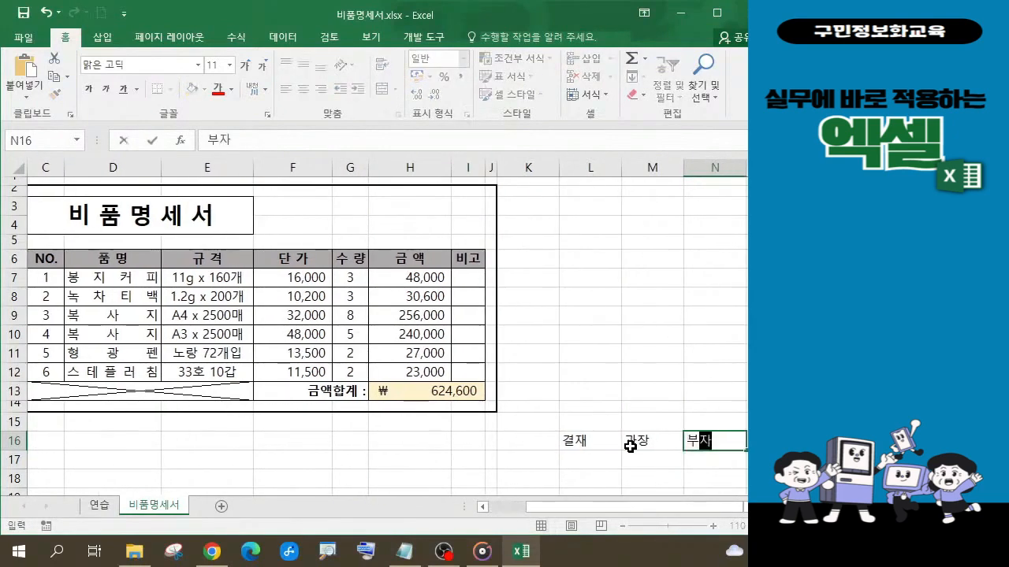
{"action": "key", "text": "Tab"}
{"action": "type", "text": "팀장"}
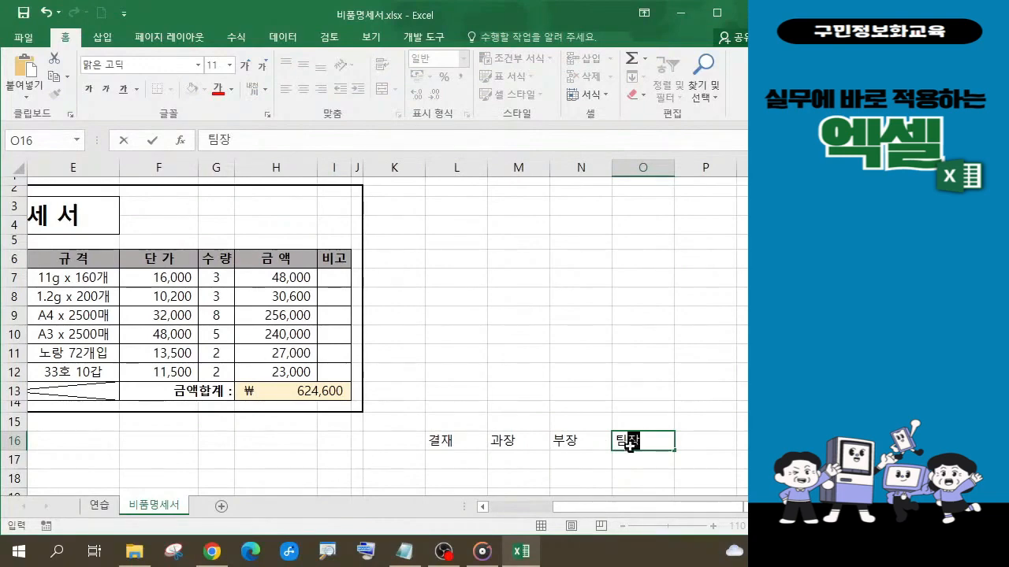
{"action": "scroll", "coordinate": [632, 445], "scroll_direction": "down", "scroll_amount": 1}
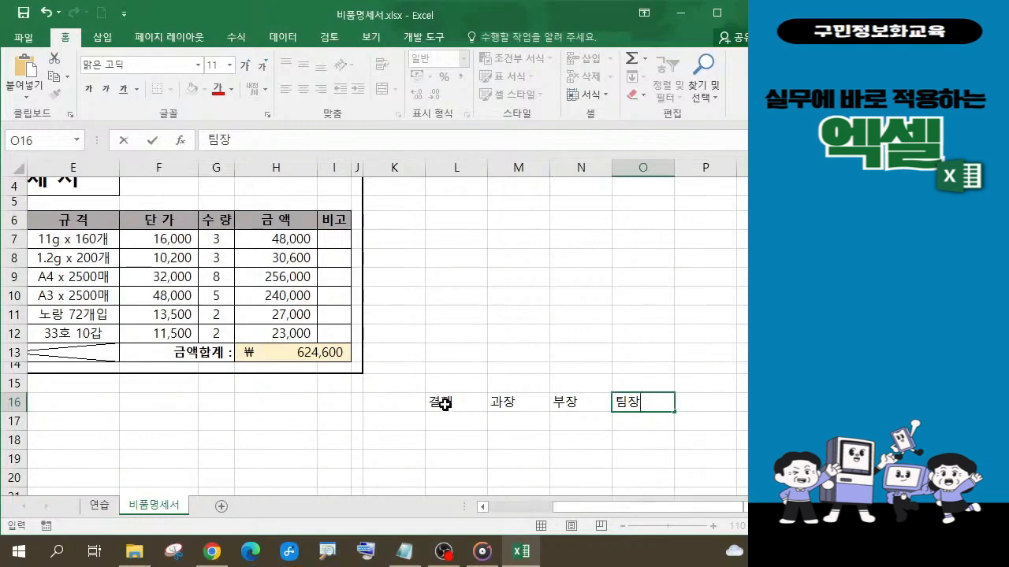
Center the labels in cells L16:O16 horizontally.
{"action": "left_click_drag", "start_coordinate": [441, 402], "coordinate": [647, 406]}
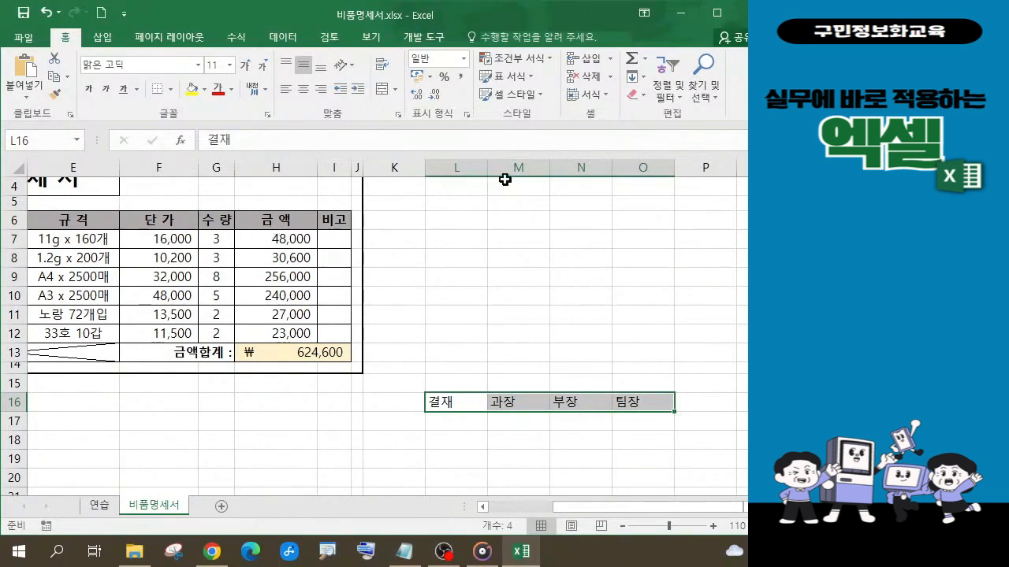
{"action": "key", "text": "alt+Tab"}
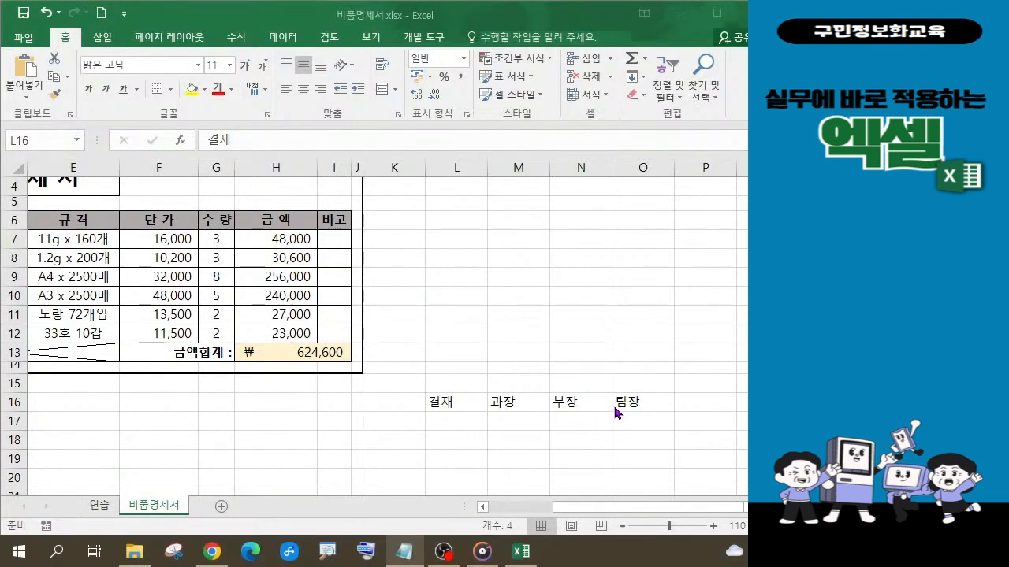
{"action": "left_click", "coordinate": [443, 405]}
{"action": "left_click_drag", "start_coordinate": [443, 405], "coordinate": [623, 405]}
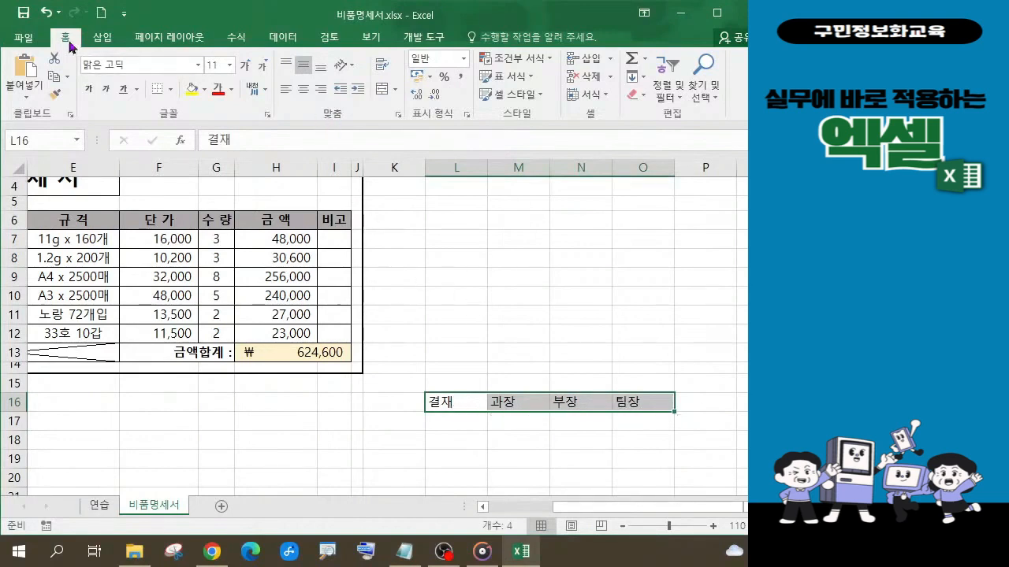
{"action": "left_click", "coordinate": [307, 89]}
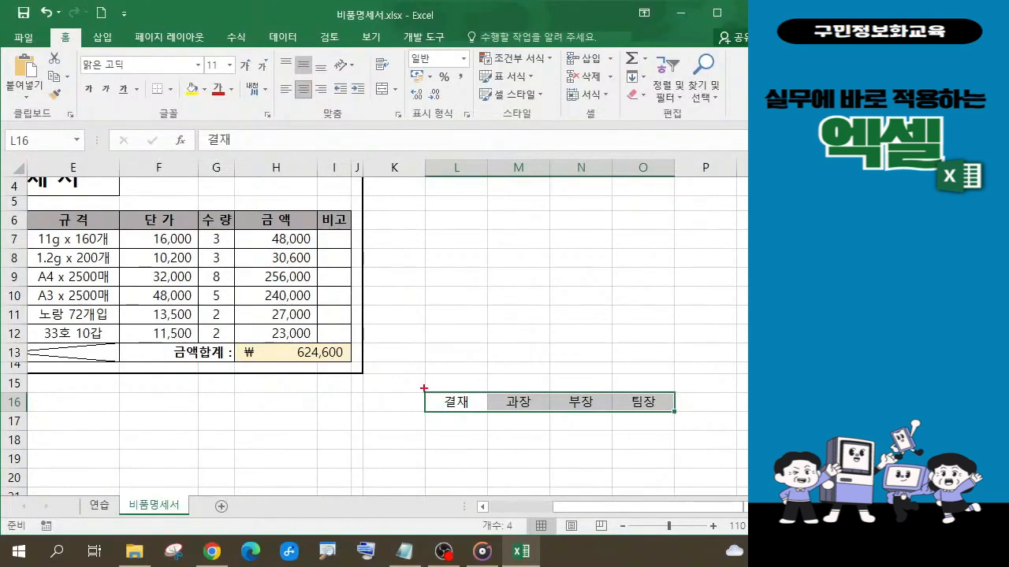
{"action": "mouse_move", "coordinate": [424, 387]}
{"action": "left_mouse_down"}
{"action": "mouse_move", "coordinate": [522, 412]}
{"action": "mouse_move", "coordinate": [696, 423]}
{"action": "left_mouse_up"}
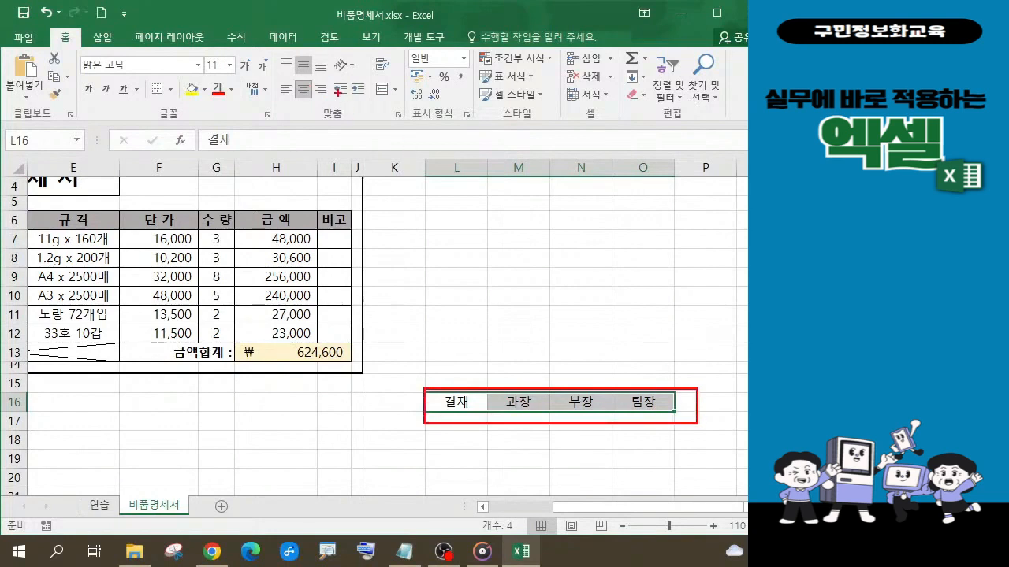
{"action": "left_click_drag", "start_coordinate": [36, 17], "coordinate": [85, 66]}
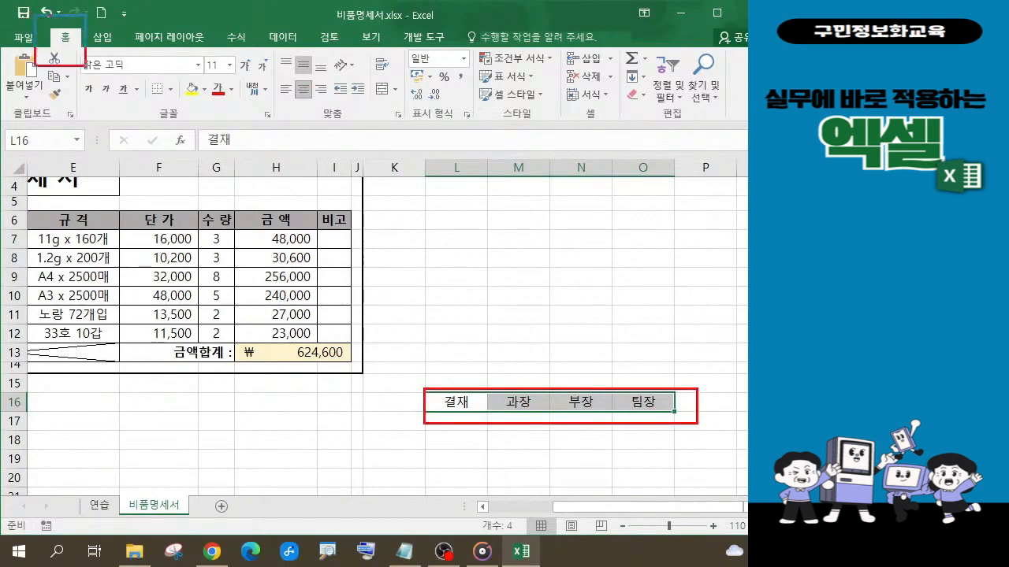
{"action": "mouse_move", "coordinate": [261, 36]}
{"action": "left_mouse_down"}
{"action": "mouse_move", "coordinate": [410, 113]}
{"action": "mouse_move", "coordinate": [412, 136]}
{"action": "left_mouse_up"}
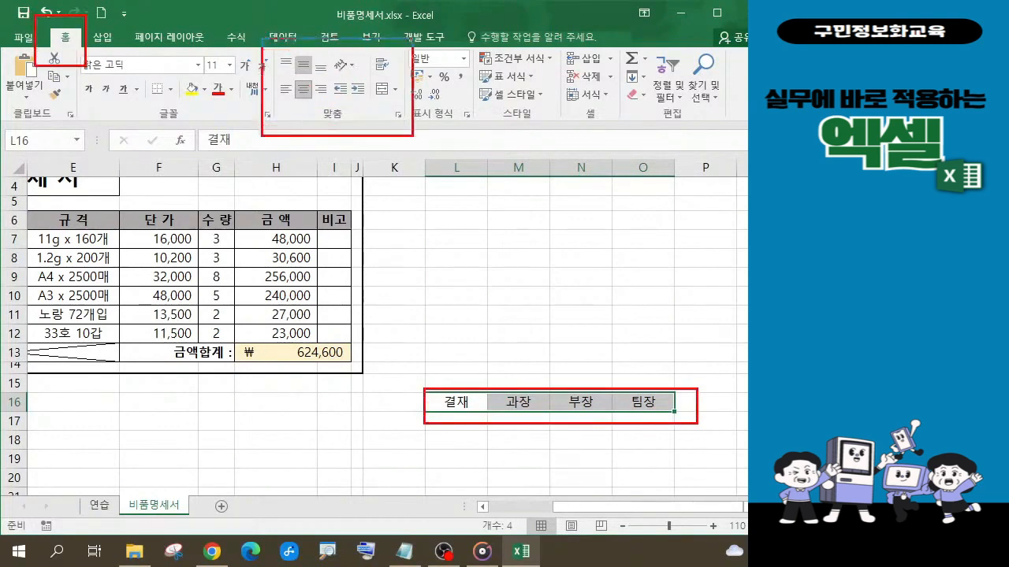
{"action": "left_click_drag", "start_coordinate": [294, 50], "coordinate": [320, 104]}
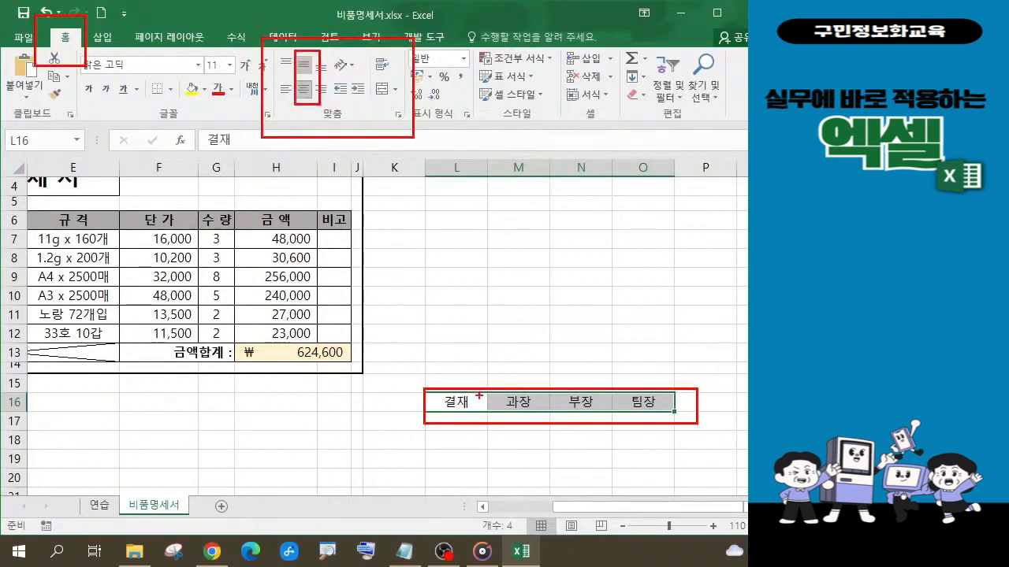
{"action": "mouse_move", "coordinate": [478, 395]}
{"action": "left_mouse_down"}
{"action": "mouse_move", "coordinate": [310, 128]}
{"action": "mouse_move", "coordinate": [303, 94]}
{"action": "left_mouse_up"}
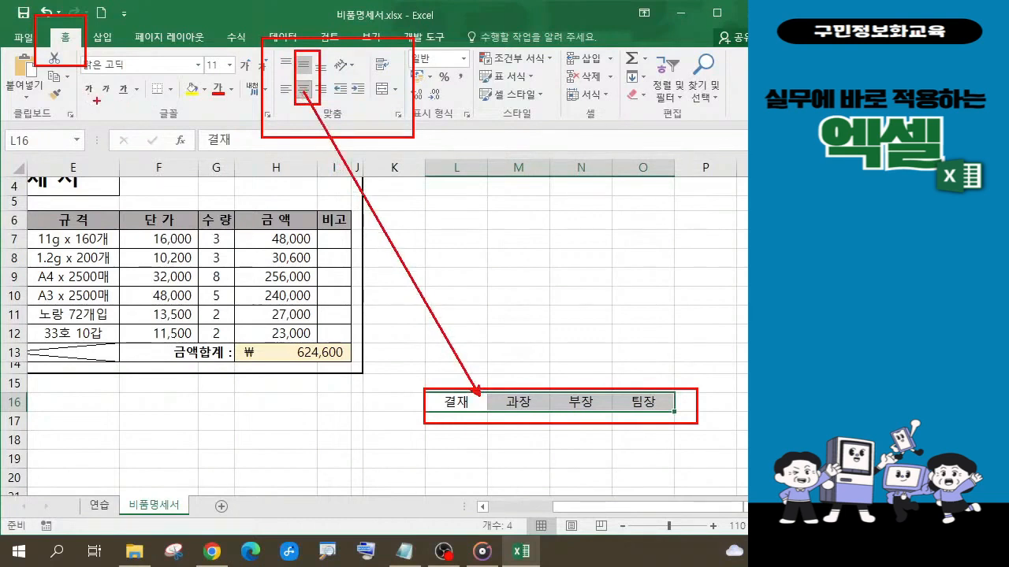
{"action": "mouse_move", "coordinate": [91, 103]}
{"action": "left_mouse_down"}
{"action": "mouse_move", "coordinate": [79, 86]}
{"action": "mouse_move", "coordinate": [92, 82]}
{"action": "mouse_move", "coordinate": [95, 108]}
{"action": "left_mouse_up"}
{"action": "key", "text": "Escape"}
Make the labels in L16:O16 bold and increase row 17 to about two and a half times the normal row height.
{"action": "left_click", "coordinate": [91, 93]}
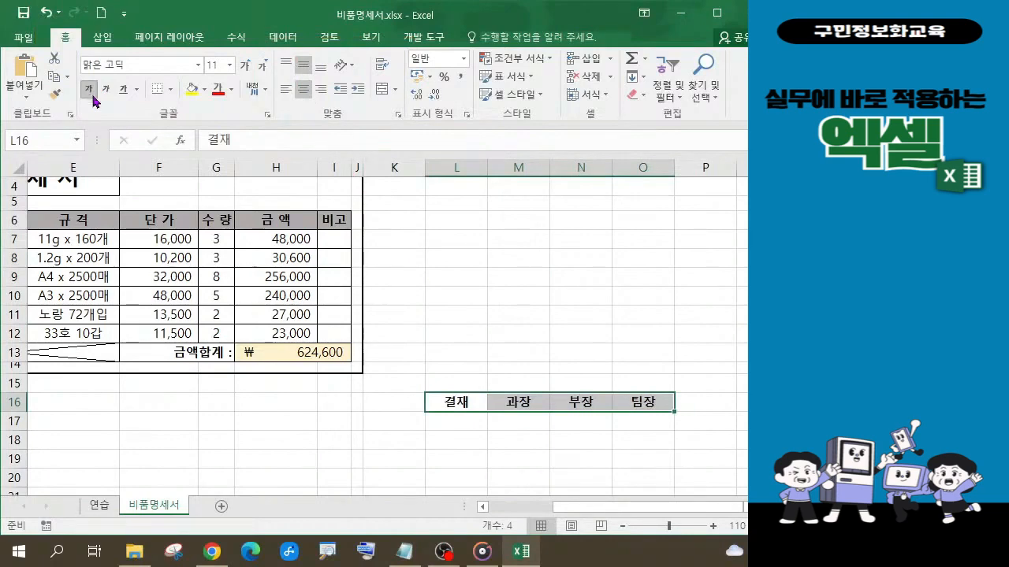
{"action": "scroll", "coordinate": [493, 374], "scroll_direction": "down", "scroll_amount": 1}
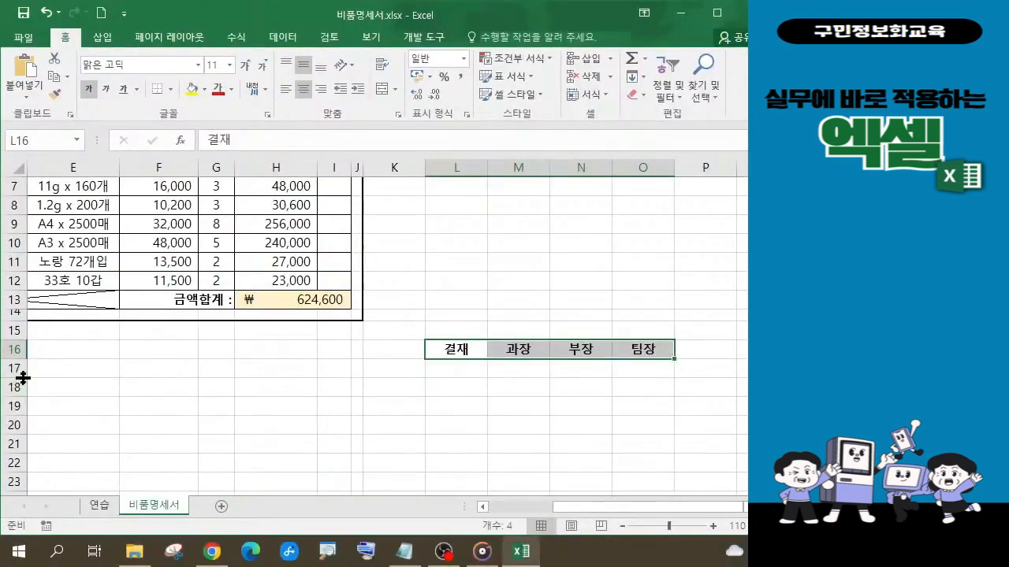
{"action": "left_click_drag", "start_coordinate": [22, 379], "coordinate": [21, 407]}
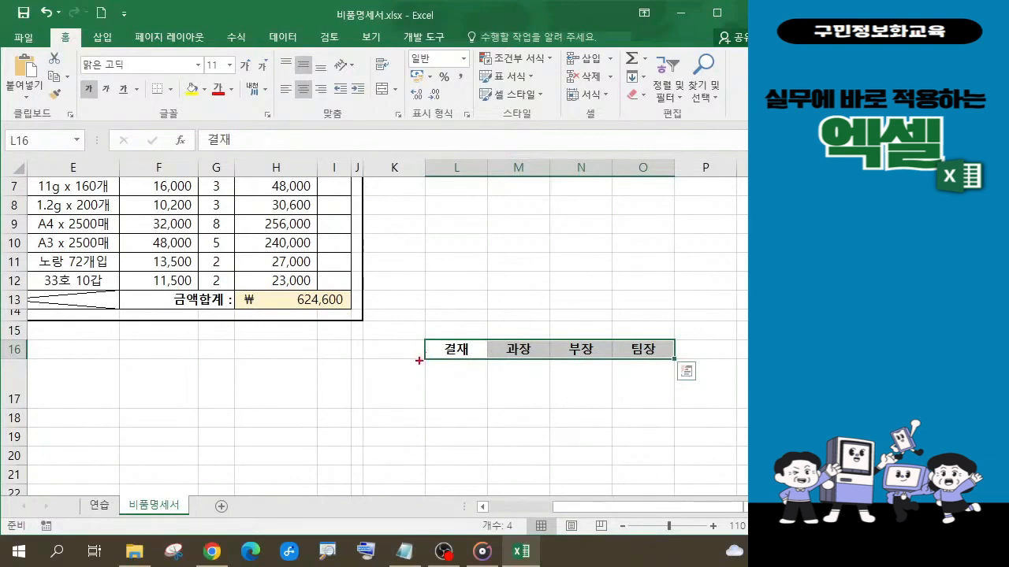
{"action": "left_click_drag", "start_coordinate": [416, 358], "coordinate": [435, 408]}
{"action": "mouse_move", "coordinate": [470, 367]}
{"action": "left_mouse_down"}
{"action": "mouse_move", "coordinate": [465, 389]}
{"action": "mouse_move", "coordinate": [470, 366]}
{"action": "mouse_move", "coordinate": [476, 372]}
{"action": "left_mouse_up"}
{"action": "mouse_move", "coordinate": [502, 374]}
{"action": "left_mouse_down"}
{"action": "mouse_move", "coordinate": [504, 391]}
{"action": "mouse_move", "coordinate": [517, 380]}
{"action": "left_mouse_up"}
{"action": "key", "text": "Escape"}
Apply all borders (모든 테두리) to the cell range L16:O17.
{"action": "left_click_drag", "start_coordinate": [444, 348], "coordinate": [668, 398]}
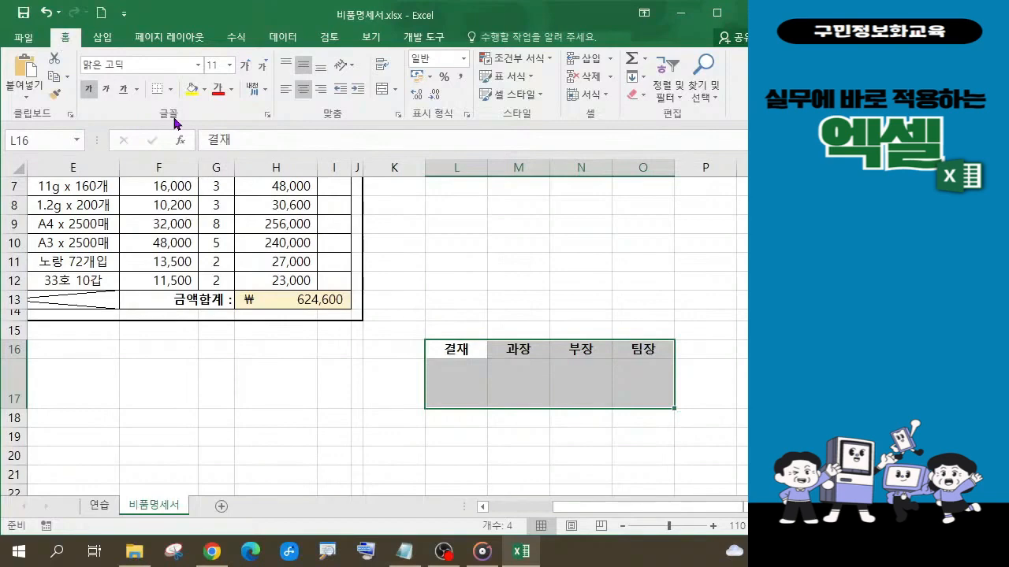
{"action": "left_click", "coordinate": [170, 91]}
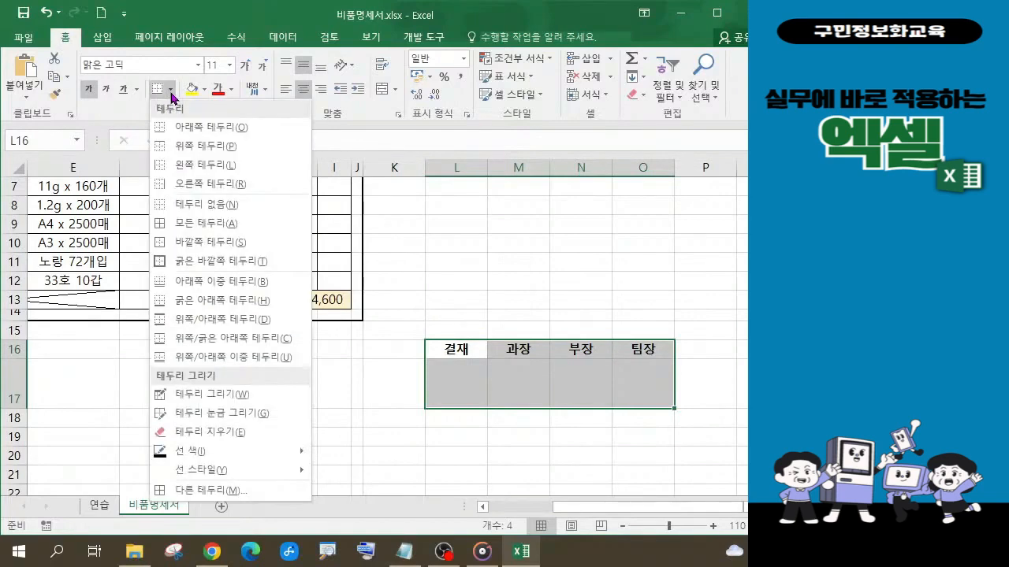
{"action": "left_click", "coordinate": [207, 228]}
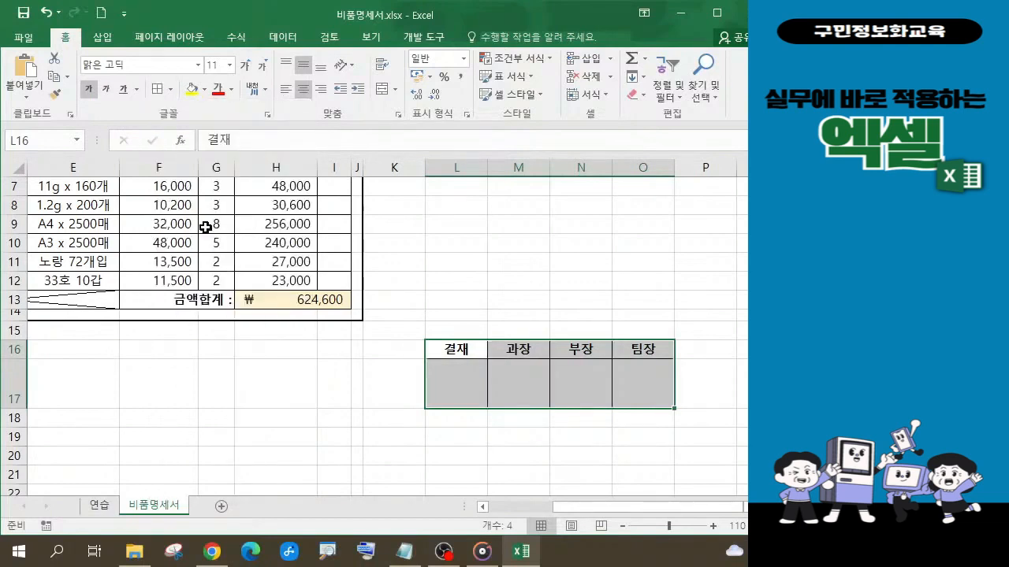
{"action": "left_click", "coordinate": [170, 89]}
{"action": "left_click", "coordinate": [576, 279]}
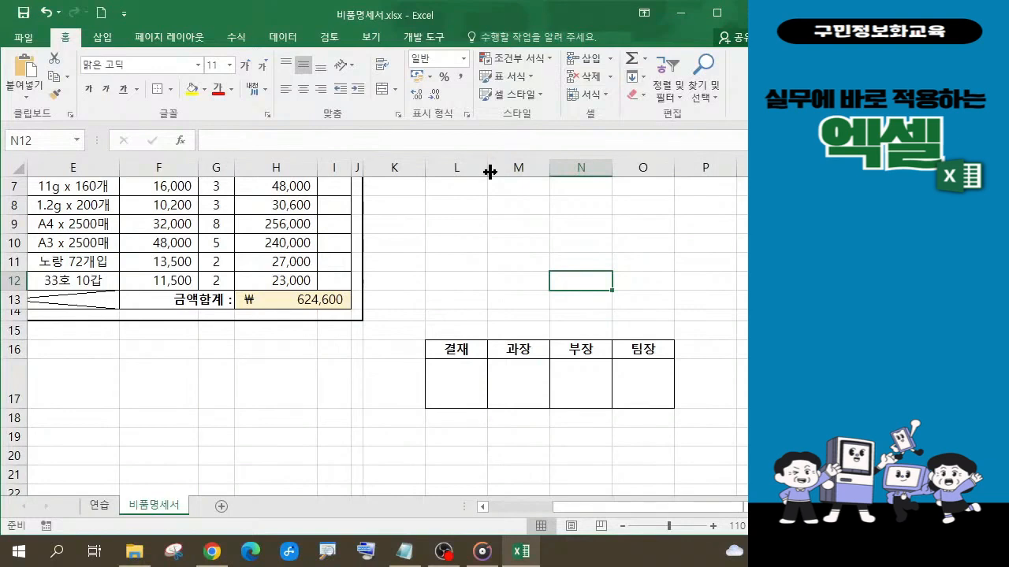
Narrow column L to just fit the 결재 label, and merge and center cells L16:L17.
{"action": "left_click_drag", "start_coordinate": [489, 171], "coordinate": [456, 177]}
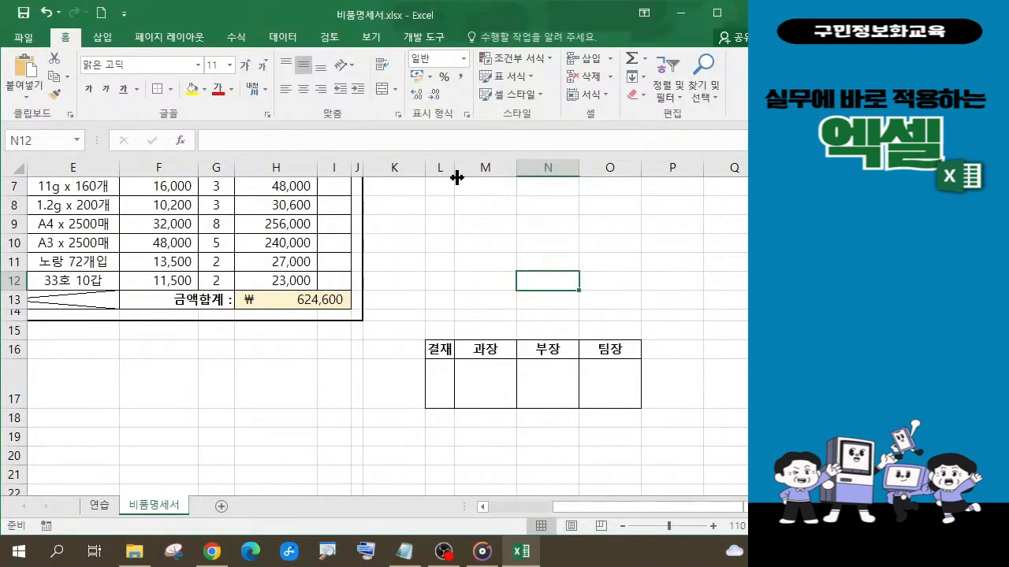
{"action": "left_click", "coordinate": [446, 352]}
{"action": "left_click_drag", "start_coordinate": [446, 353], "coordinate": [446, 384]}
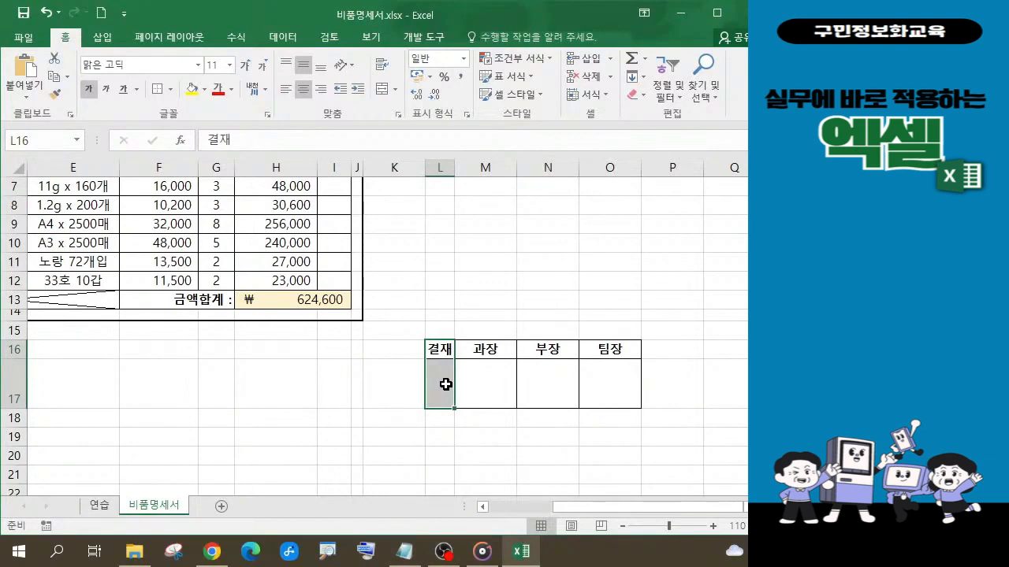
{"action": "left_click", "coordinate": [386, 93]}
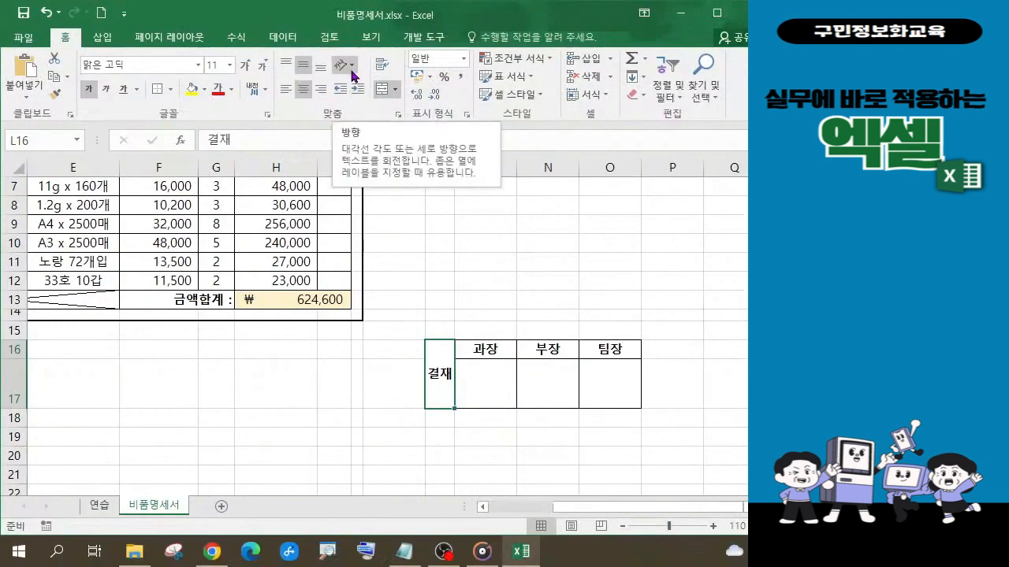
Set the text direction of the merged 결재 cell to vertical writing (세로 쓰기).
{"action": "left_click", "coordinate": [352, 73]}
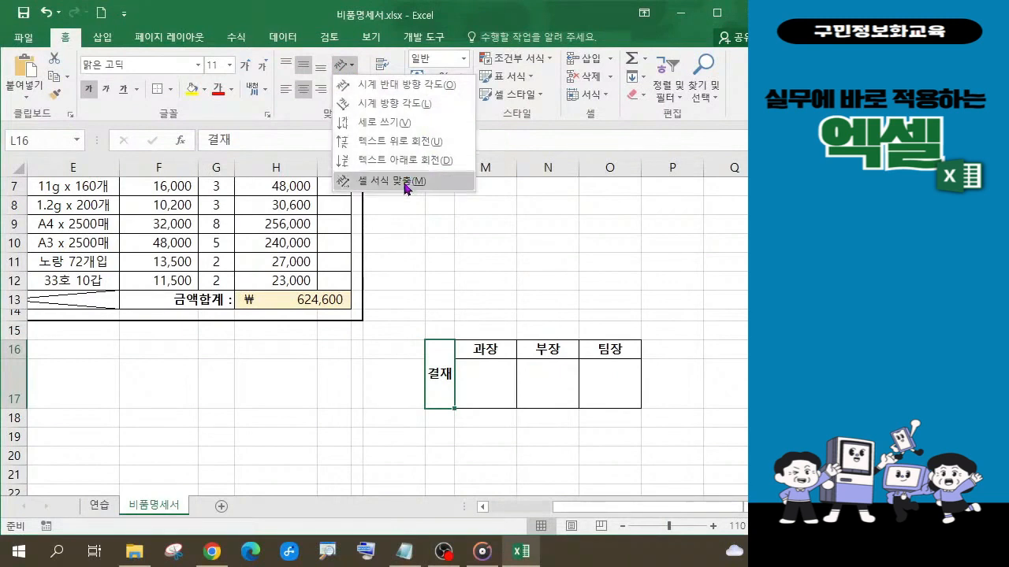
{"action": "left_click", "coordinate": [377, 124]}
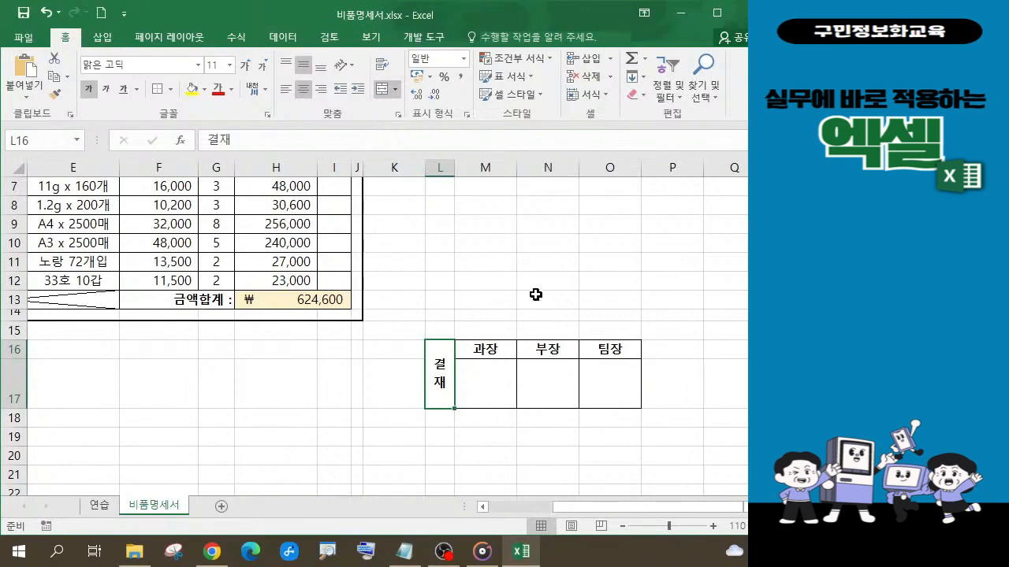
{"action": "scroll", "coordinate": [535, 294], "scroll_direction": "up", "scroll_amount": 2}
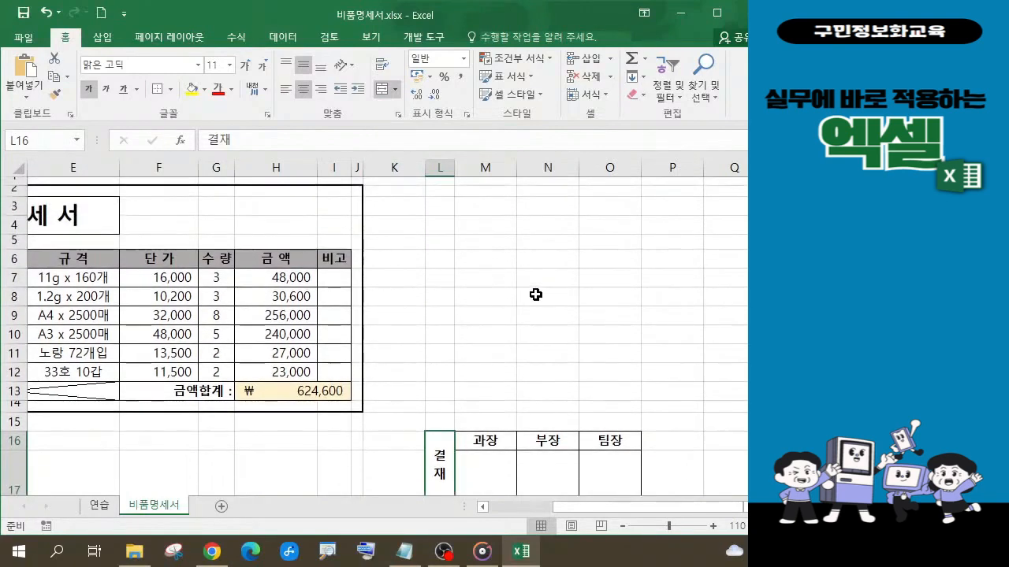
{"action": "scroll", "coordinate": [535, 295], "scroll_direction": "down", "scroll_amount": 1}
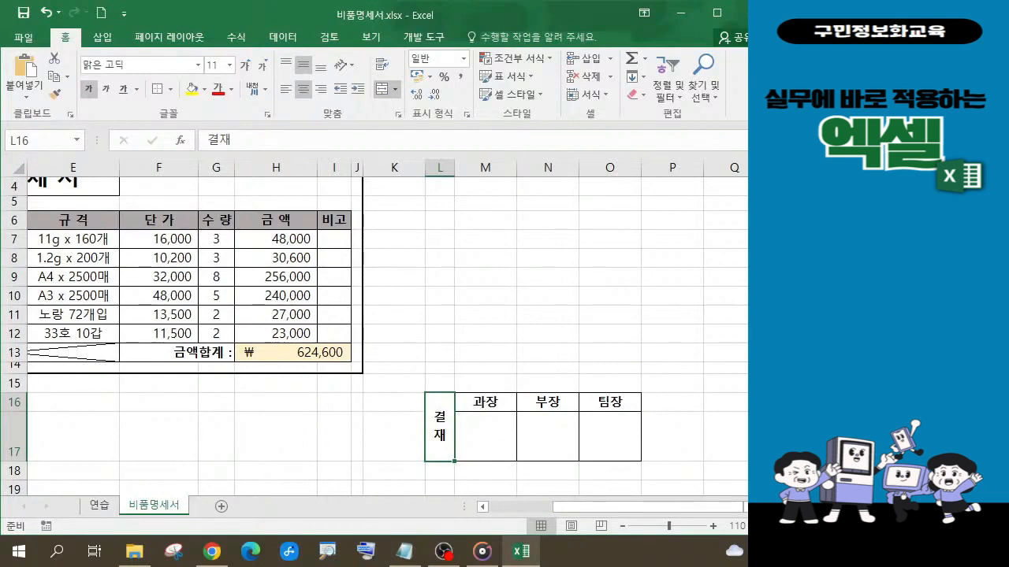
Set the width of columns M through O to 6.
{"action": "key", "text": "alt+Tab"}
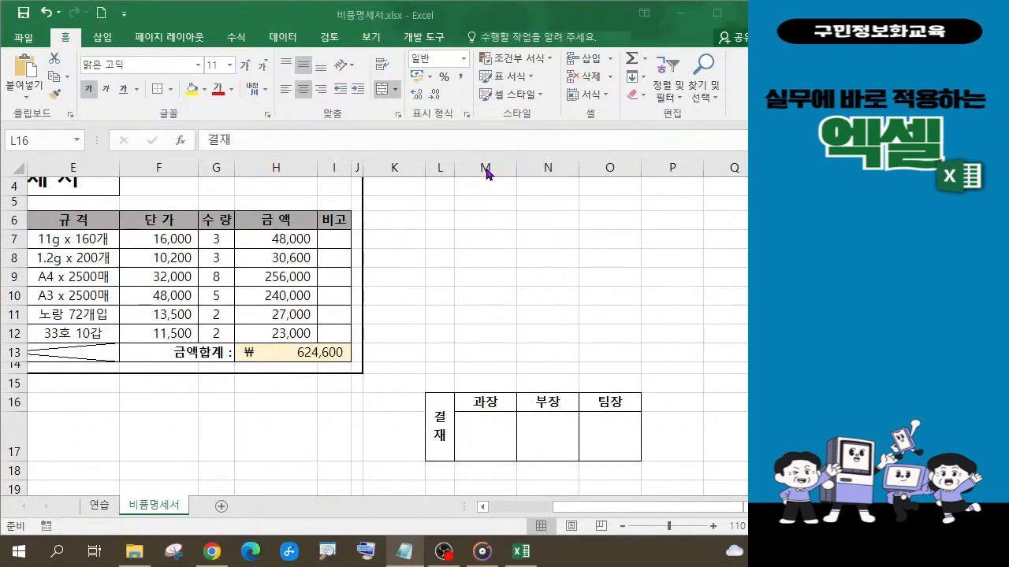
{"action": "left_click_drag", "start_coordinate": [485, 169], "coordinate": [595, 167]}
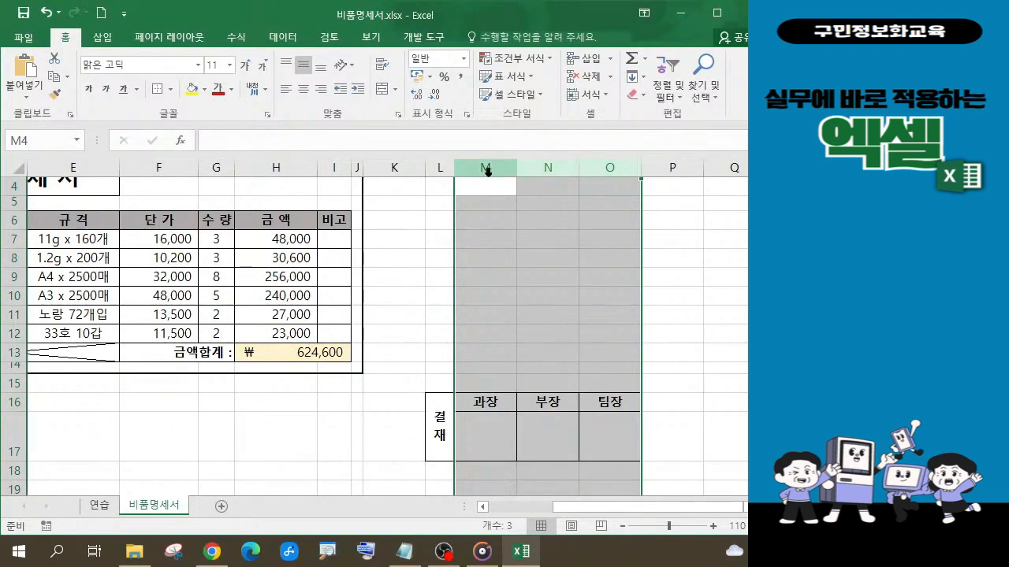
{"action": "right_click", "coordinate": [586, 167]}
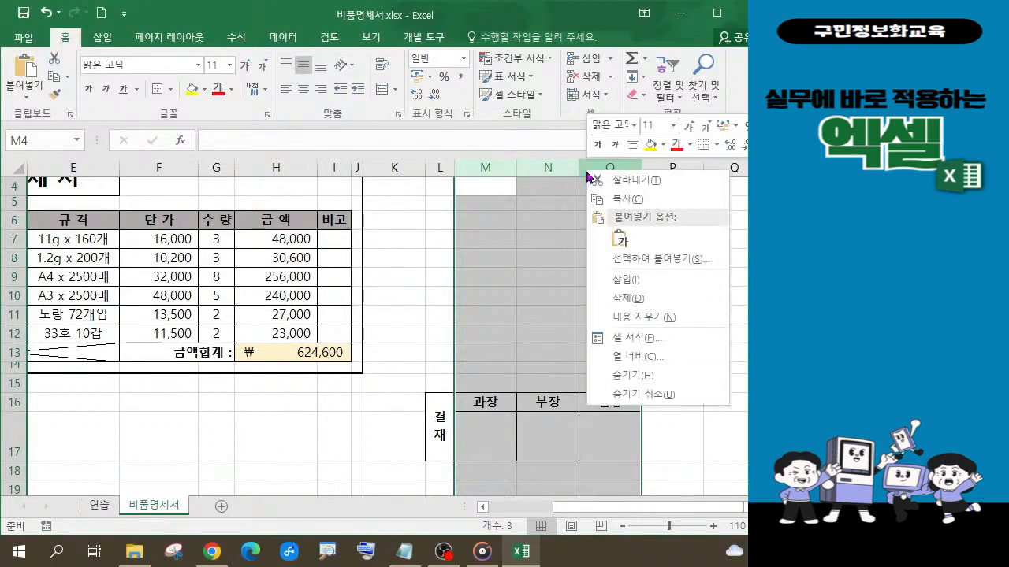
{"action": "left_click", "coordinate": [634, 361]}
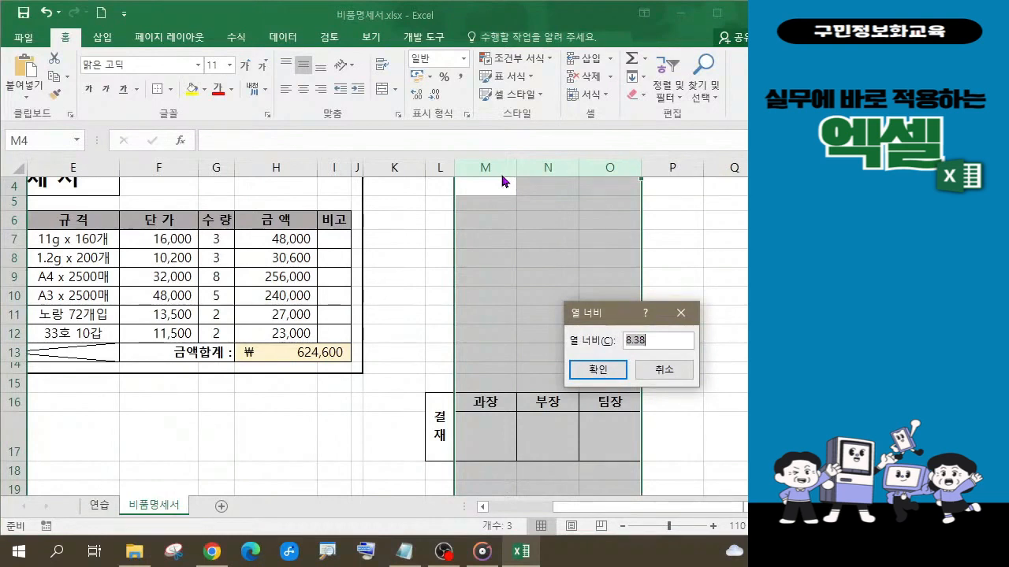
{"action": "type", "text": "6"}
{"action": "key", "text": "alt+Tab"}
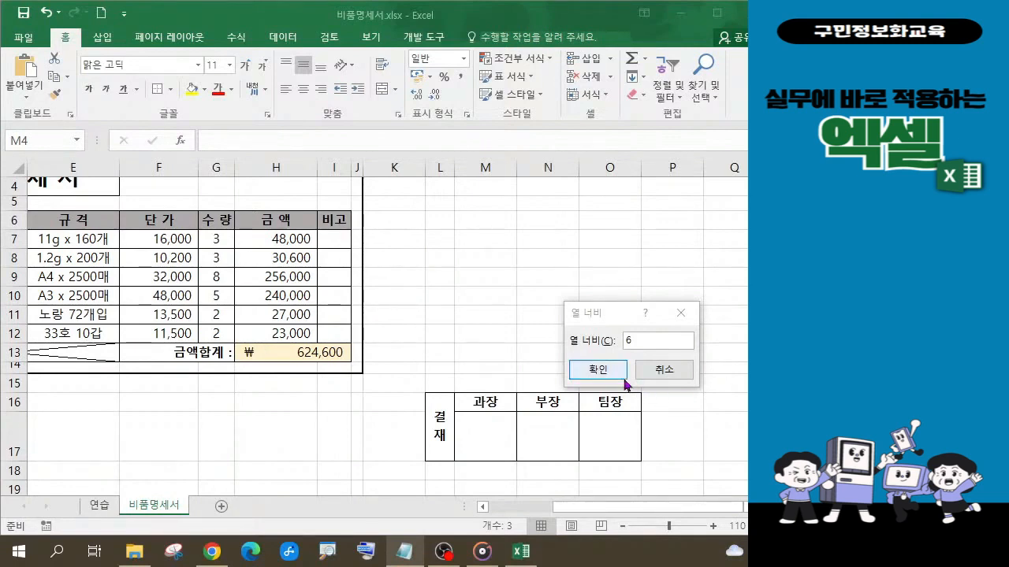
{"action": "left_click", "coordinate": [598, 370]}
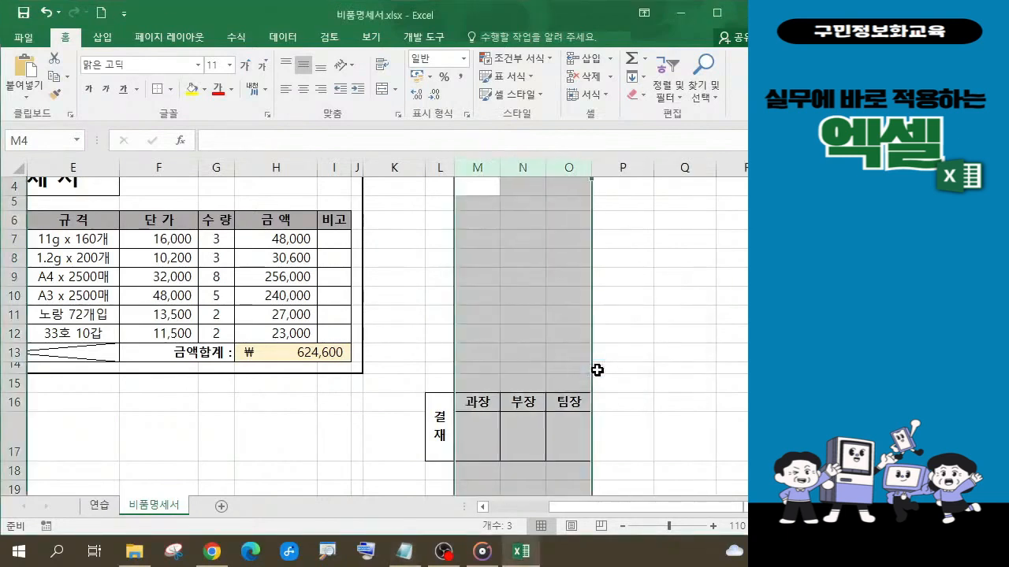
{"action": "left_click", "coordinate": [659, 443]}
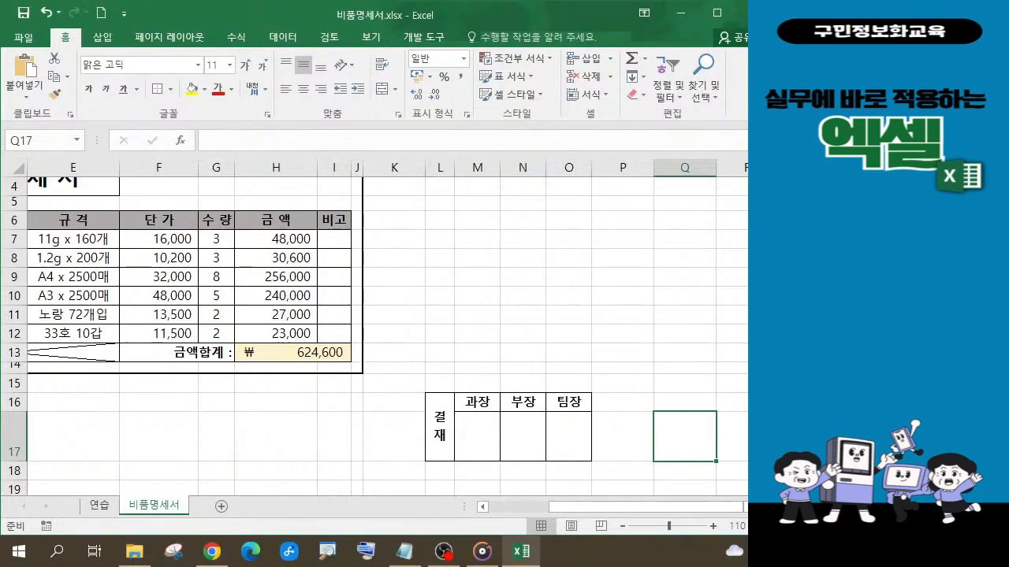
{"action": "scroll", "coordinate": [702, 412], "scroll_direction": "up", "scroll_amount": 1}
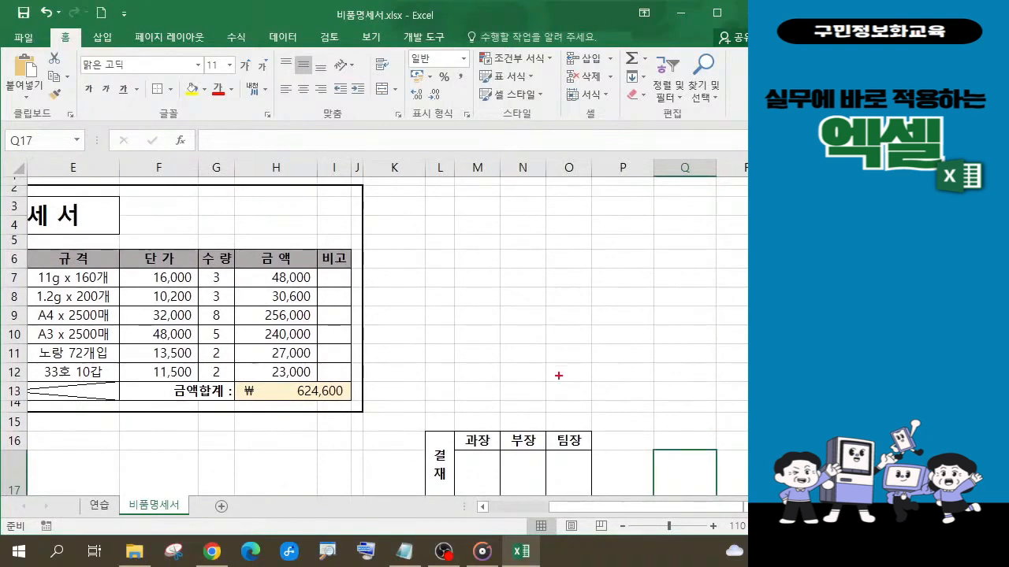
{"action": "mouse_move", "coordinate": [400, 427]}
{"action": "left_mouse_down"}
{"action": "mouse_move", "coordinate": [567, 460]}
{"action": "mouse_move", "coordinate": [605, 501]}
{"action": "left_mouse_up"}
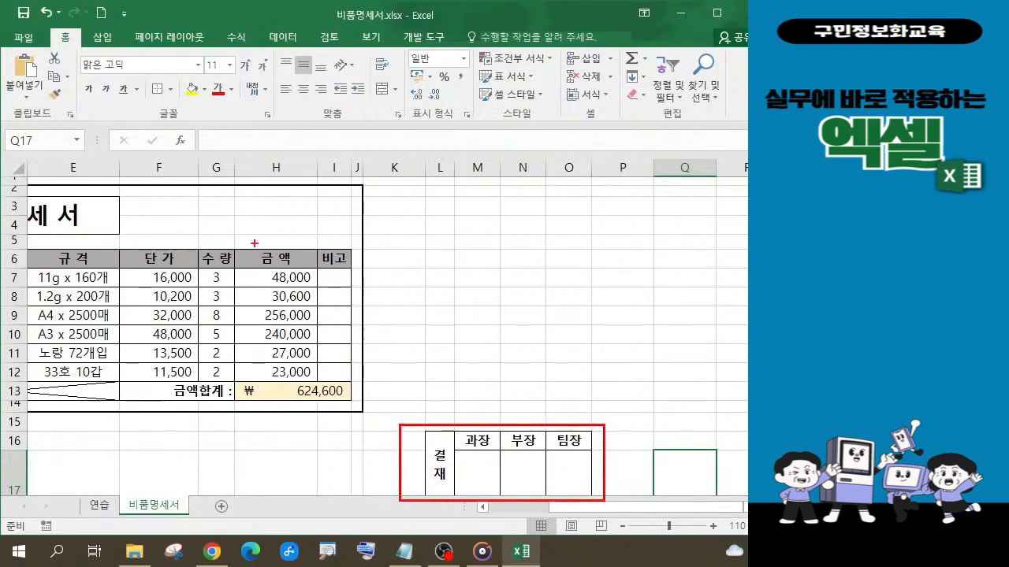
{"action": "mouse_move", "coordinate": [169, 191]}
{"action": "left_mouse_down"}
{"action": "mouse_move", "coordinate": [293, 211]}
{"action": "mouse_move", "coordinate": [340, 240]}
{"action": "left_mouse_up"}
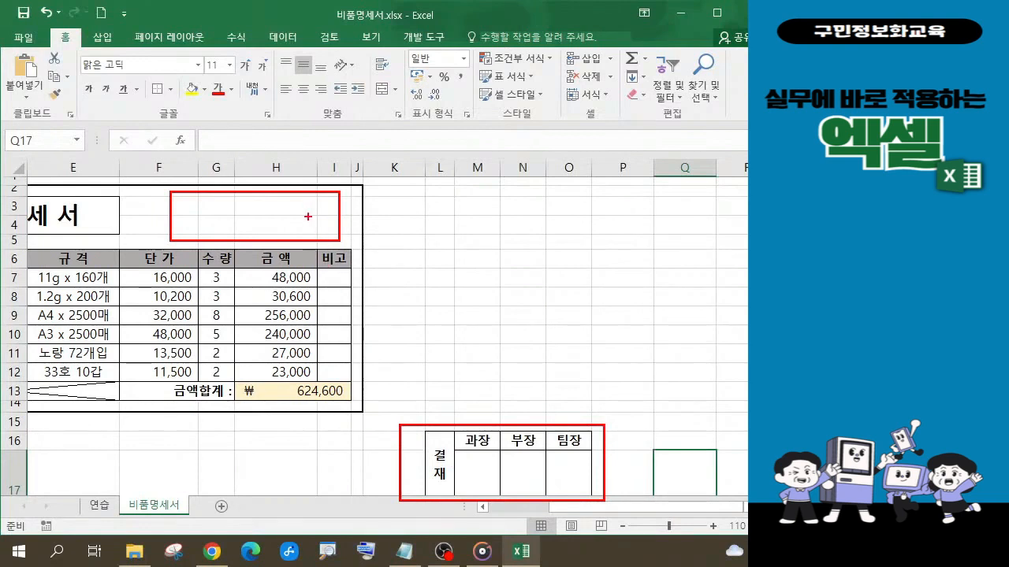
{"action": "mouse_move", "coordinate": [307, 216]}
{"action": "left_mouse_down"}
{"action": "mouse_move", "coordinate": [452, 463]}
{"action": "mouse_move", "coordinate": [442, 456]}
{"action": "left_mouse_up"}
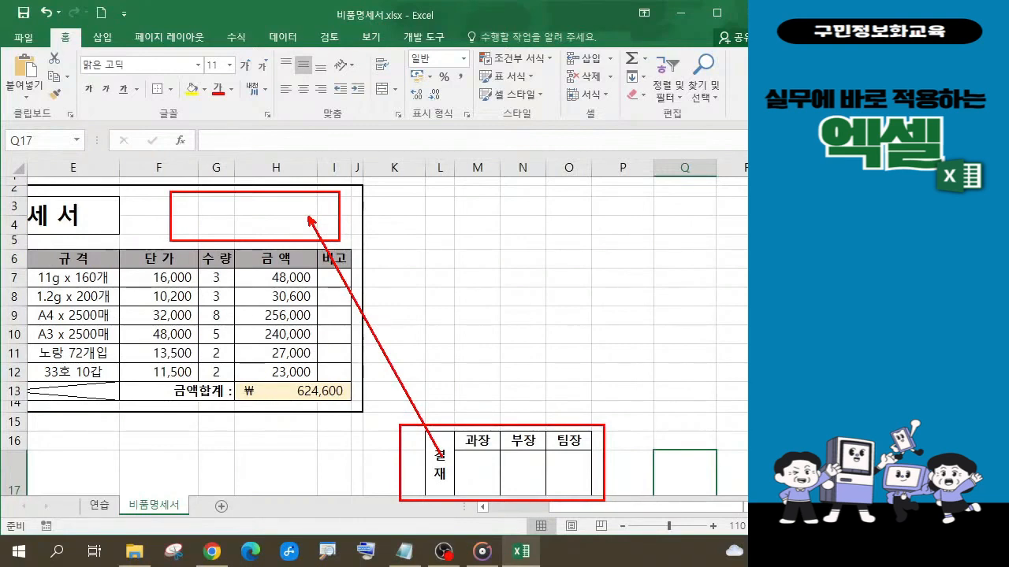
{"action": "key", "text": "Escape"}
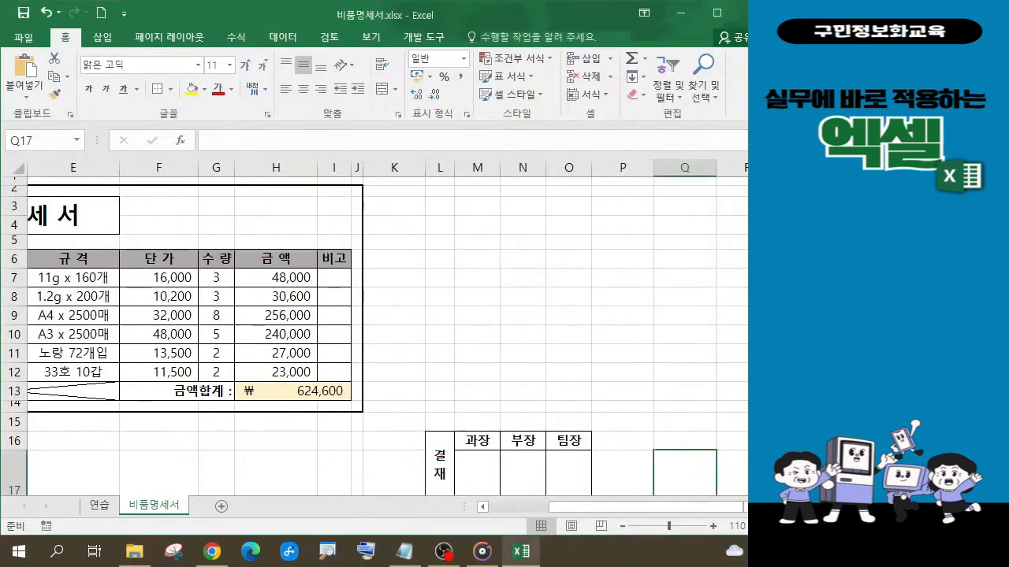
{"action": "key", "text": "alt+Tab"}
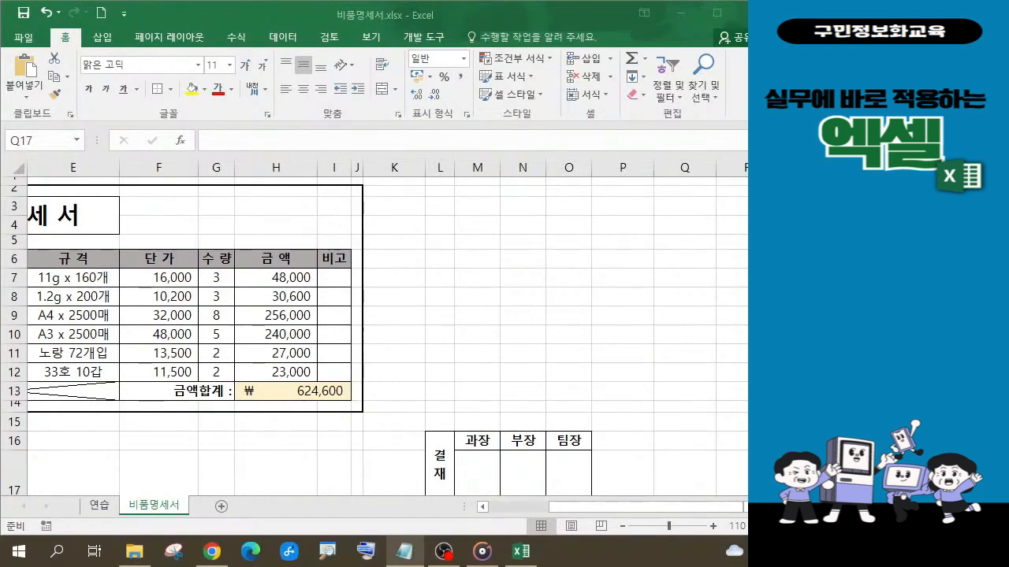
{"action": "key", "text": "alt+Tab"}
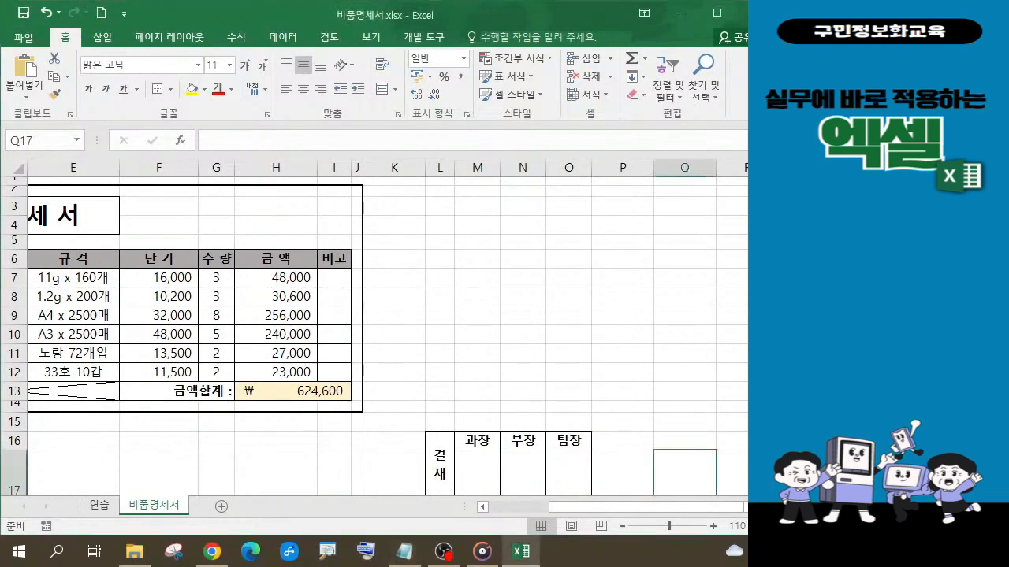
Copy the approval box L16:O17 as a picture, with appearance as shown on screen (화면에 표시된 대로) and format 그림.
{"action": "scroll", "coordinate": [520, 457], "scroll_direction": "down", "scroll_amount": 1}
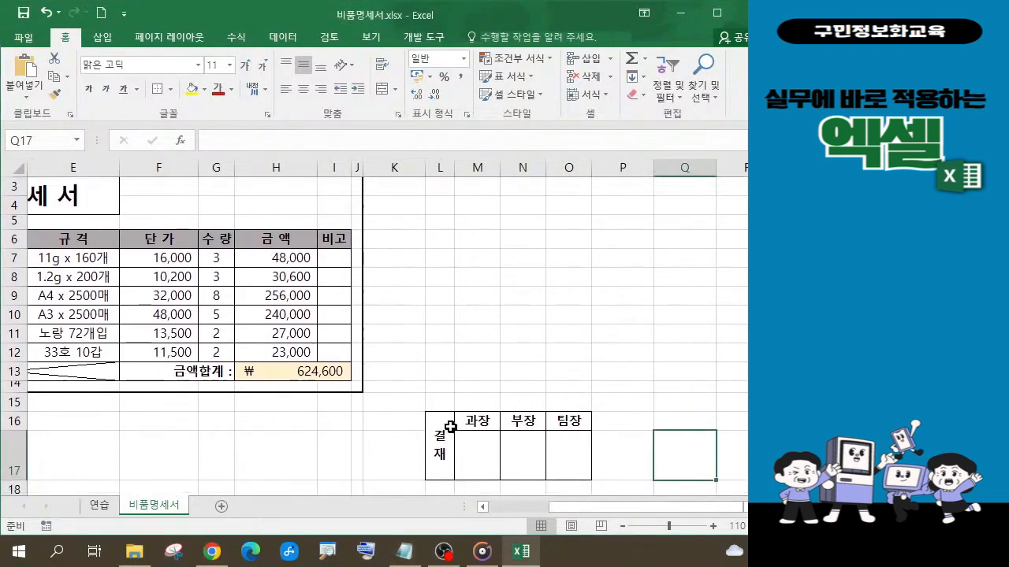
{"action": "left_click_drag", "start_coordinate": [444, 443], "coordinate": [561, 461]}
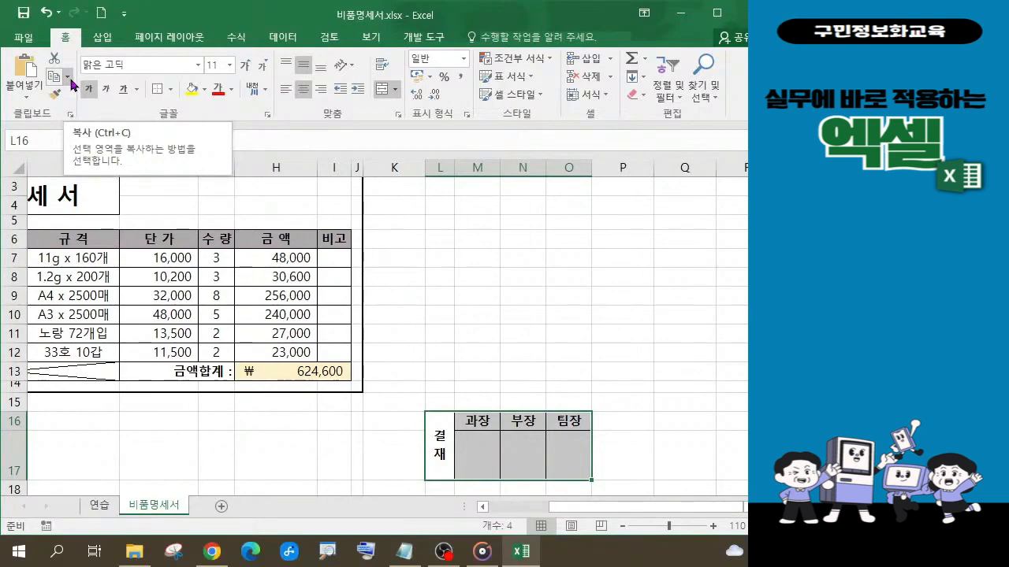
{"action": "left_click", "coordinate": [68, 77]}
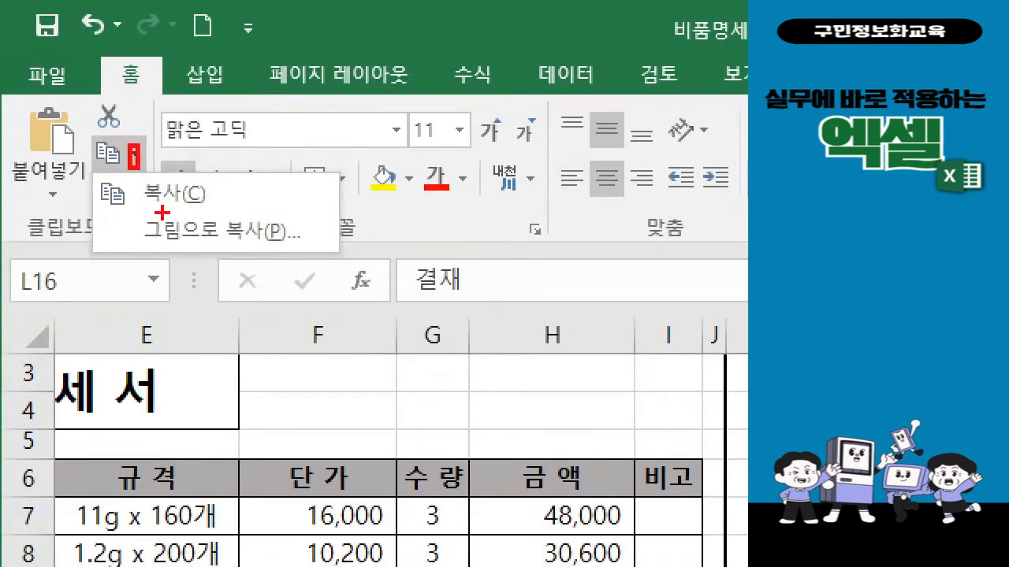
{"action": "mouse_move", "coordinate": [147, 197]}
{"action": "left_mouse_down"}
{"action": "mouse_move", "coordinate": [201, 207]}
{"action": "mouse_move", "coordinate": [226, 232]}
{"action": "mouse_move", "coordinate": [318, 255]}
{"action": "left_mouse_up"}
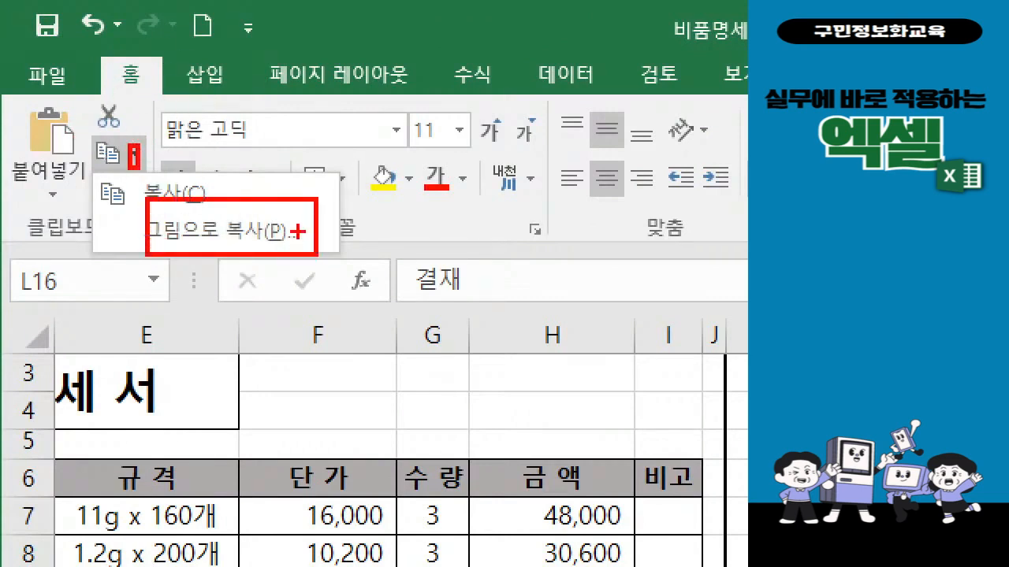
{"action": "left_click_drag", "start_coordinate": [287, 239], "coordinate": [353, 364]}
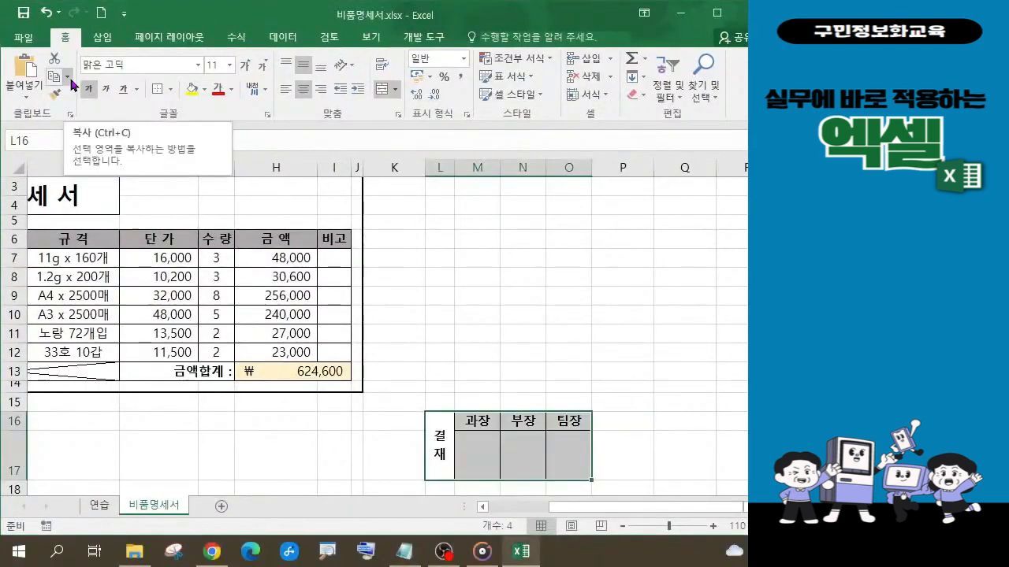
{"action": "left_click", "coordinate": [135, 153]}
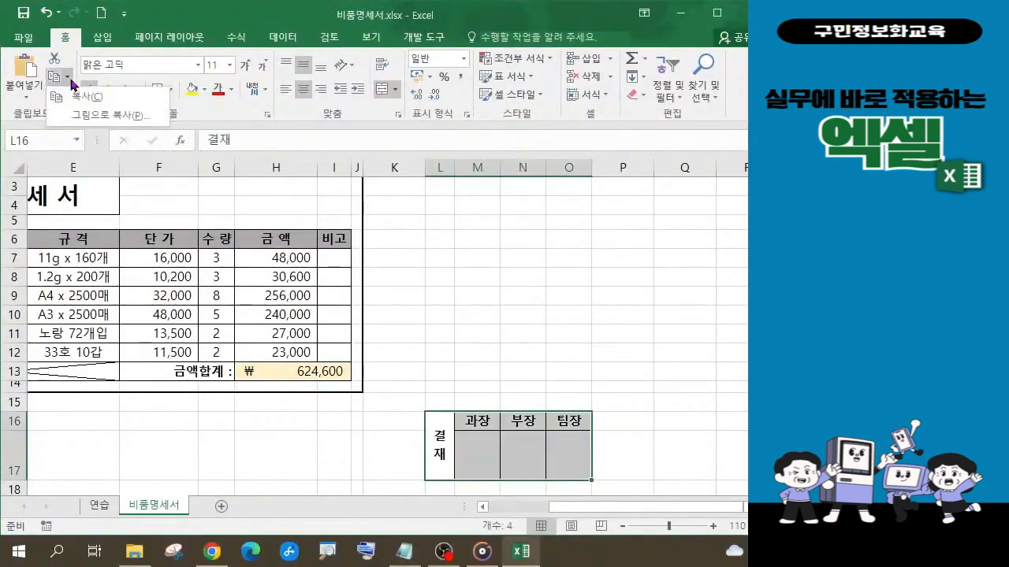
{"action": "left_click", "coordinate": [93, 121]}
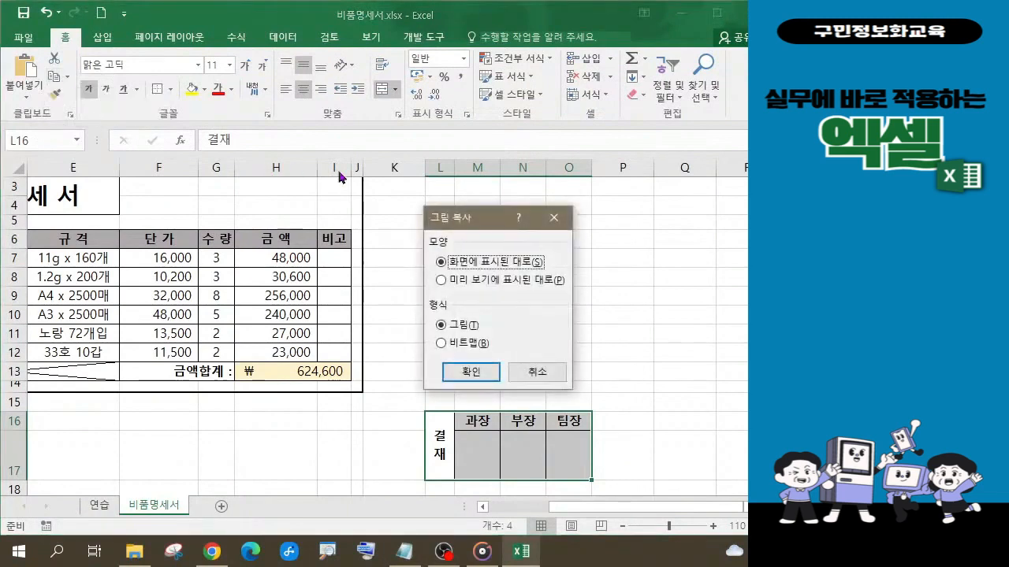
{"action": "left_click_drag", "start_coordinate": [498, 217], "coordinate": [454, 195]}
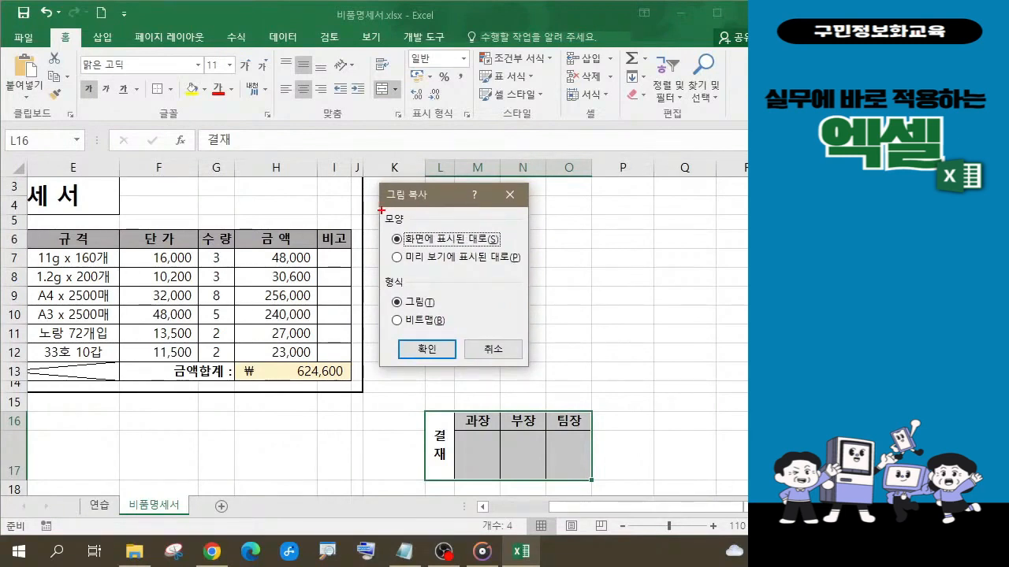
{"action": "left_click_drag", "start_coordinate": [367, 209], "coordinate": [516, 254]}
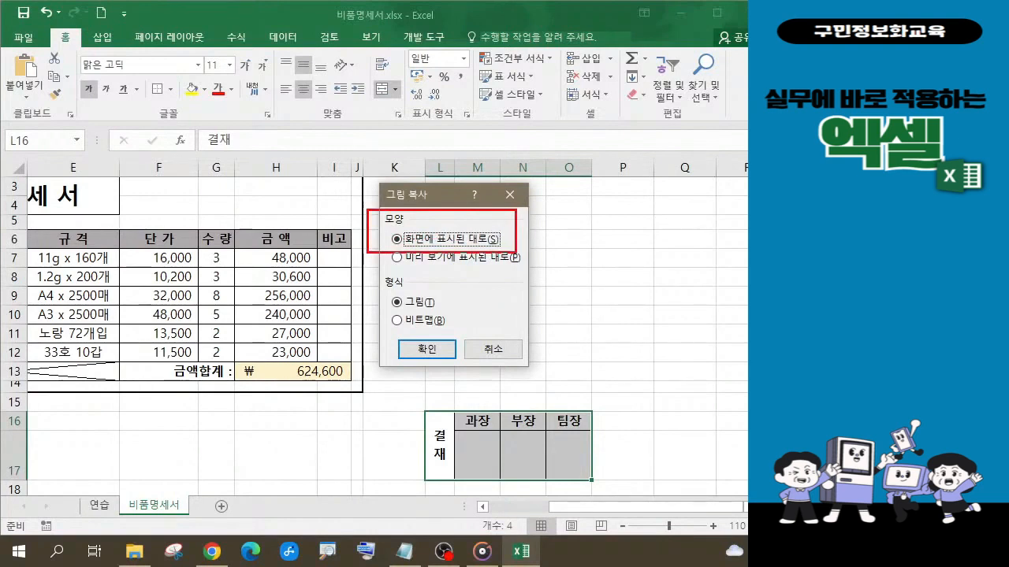
{"action": "left_click_drag", "start_coordinate": [367, 273], "coordinate": [456, 311]}
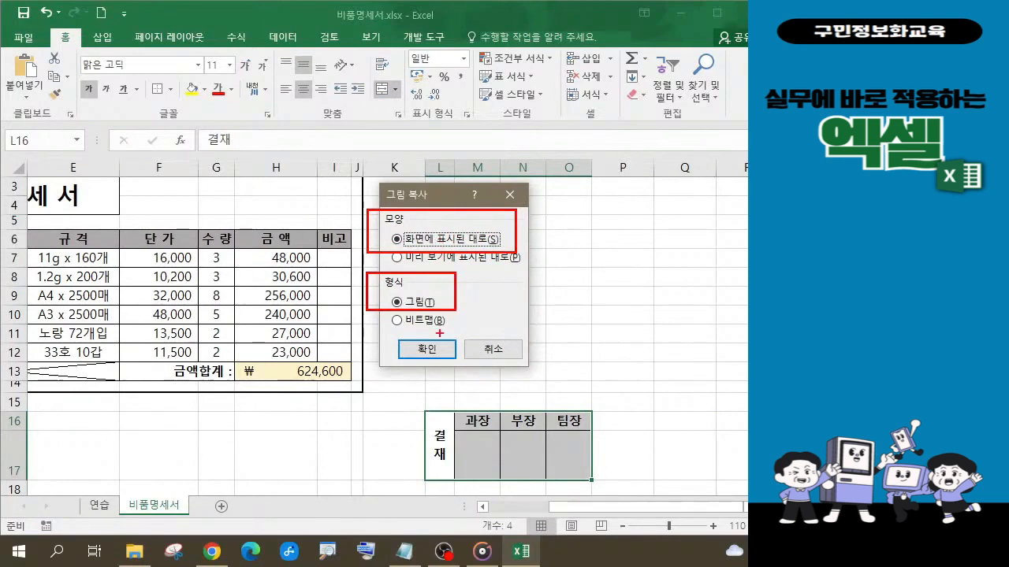
{"action": "mouse_move", "coordinate": [440, 350]}
{"action": "left_mouse_down"}
{"action": "mouse_move", "coordinate": [415, 364]}
{"action": "mouse_move", "coordinate": [402, 344]}
{"action": "mouse_move", "coordinate": [436, 336]}
{"action": "mouse_move", "coordinate": [431, 366]}
{"action": "left_mouse_up"}
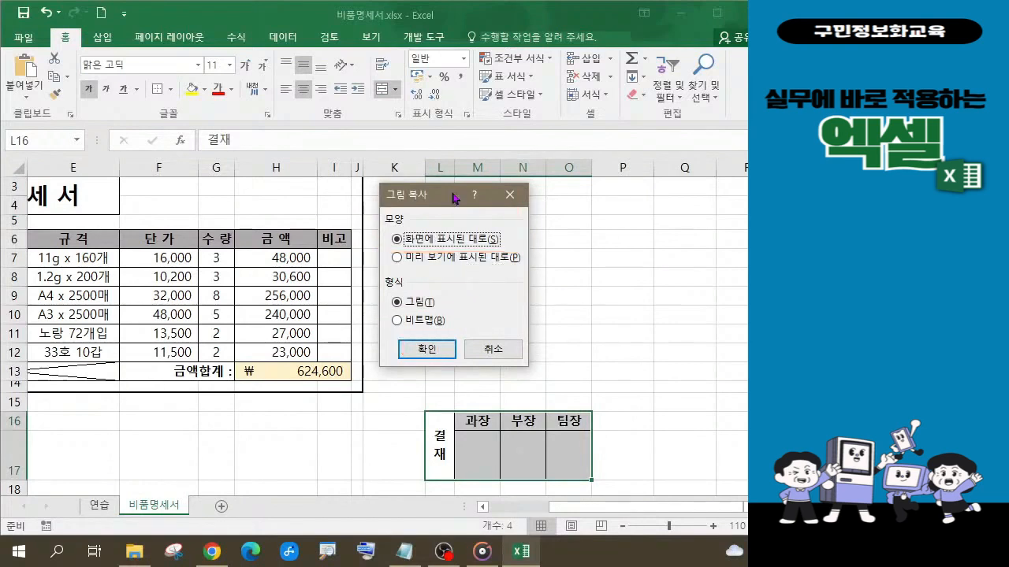
{"action": "left_click", "coordinate": [442, 354]}
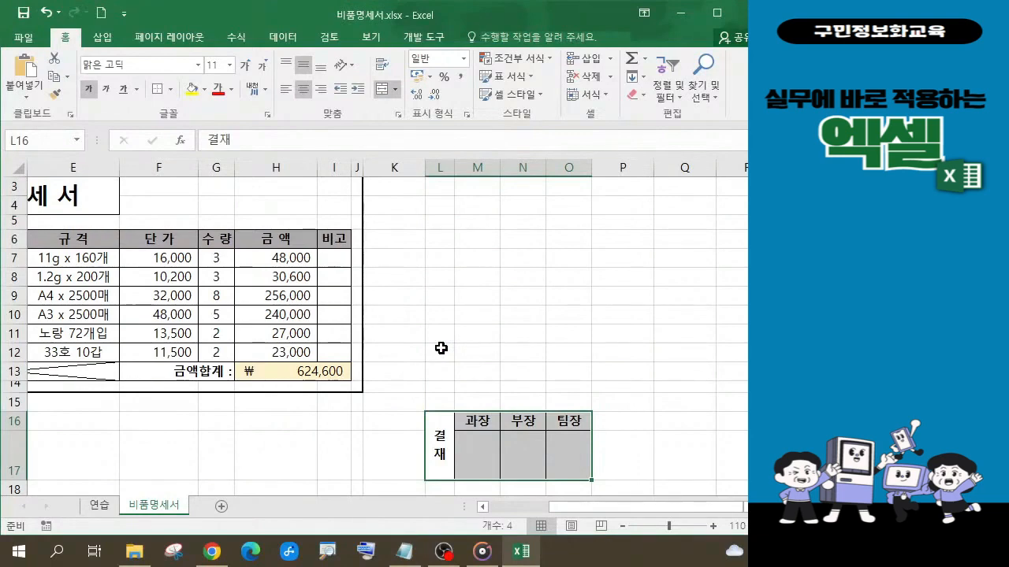
Paste the copied approval box picture at cell F3, beside the sheet title.
{"action": "scroll", "coordinate": [440, 348], "scroll_direction": "up", "scroll_amount": 1}
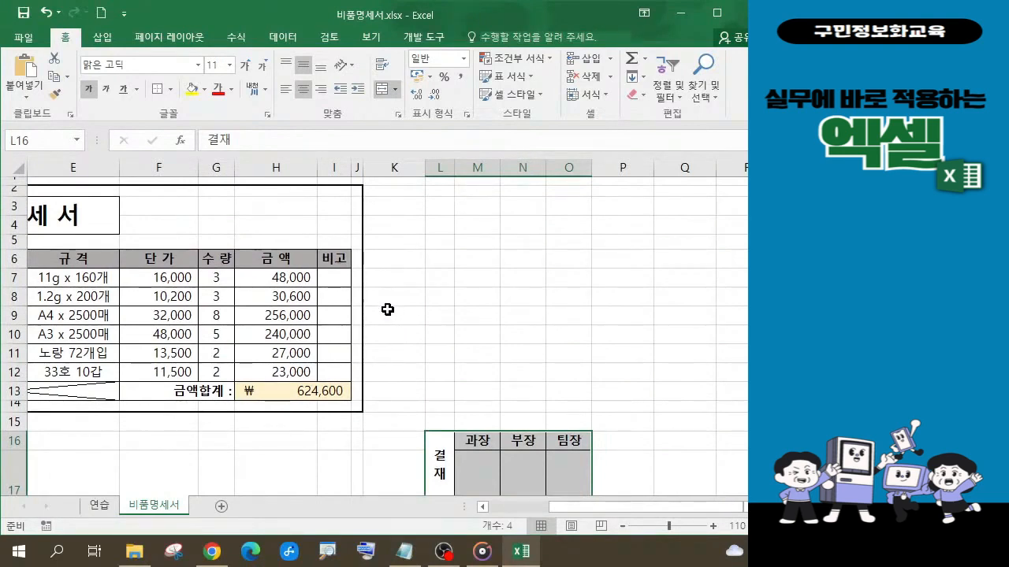
{"action": "left_click", "coordinate": [173, 207]}
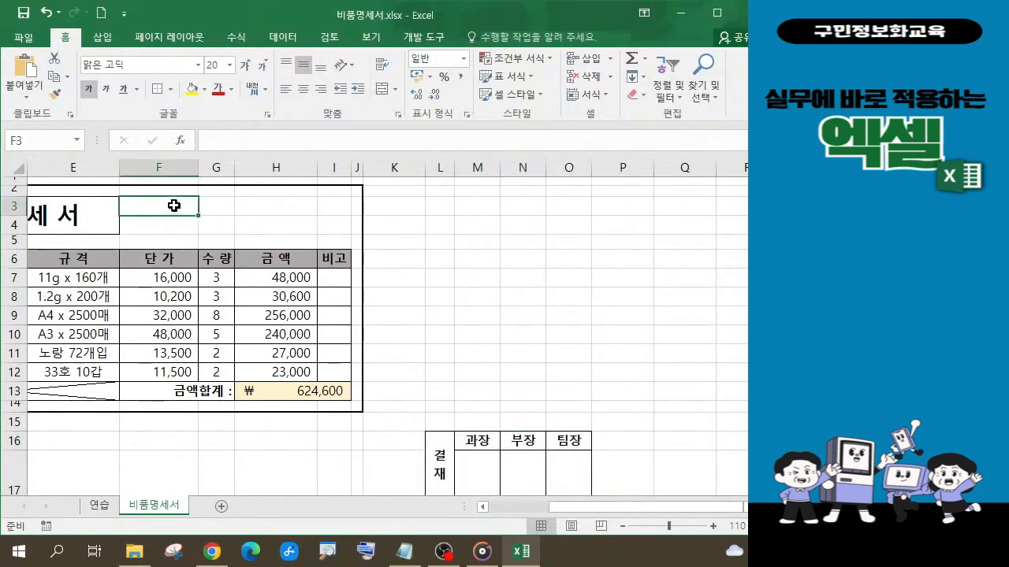
{"action": "left_click", "coordinate": [26, 99]}
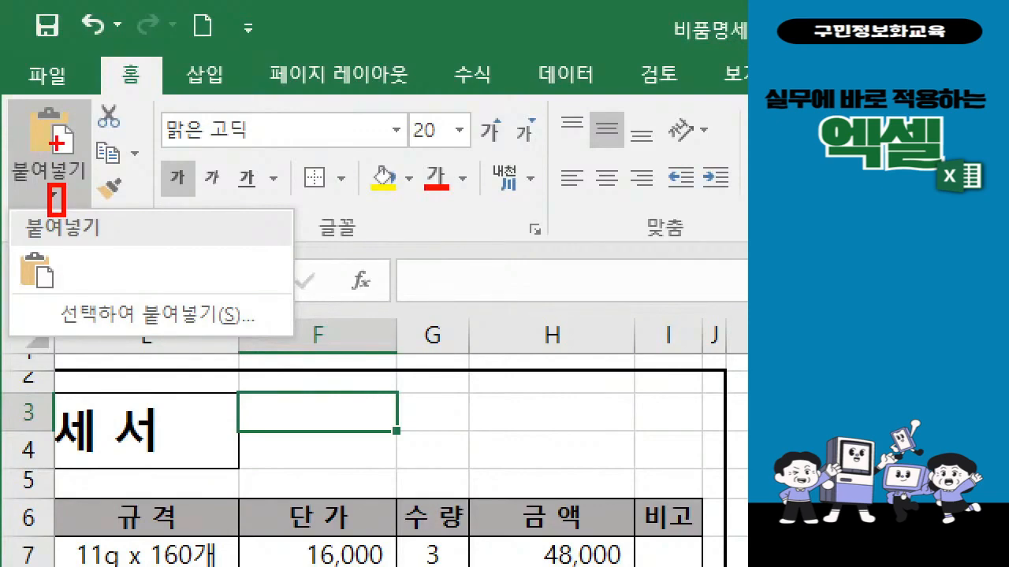
{"action": "key", "text": "Escape"}
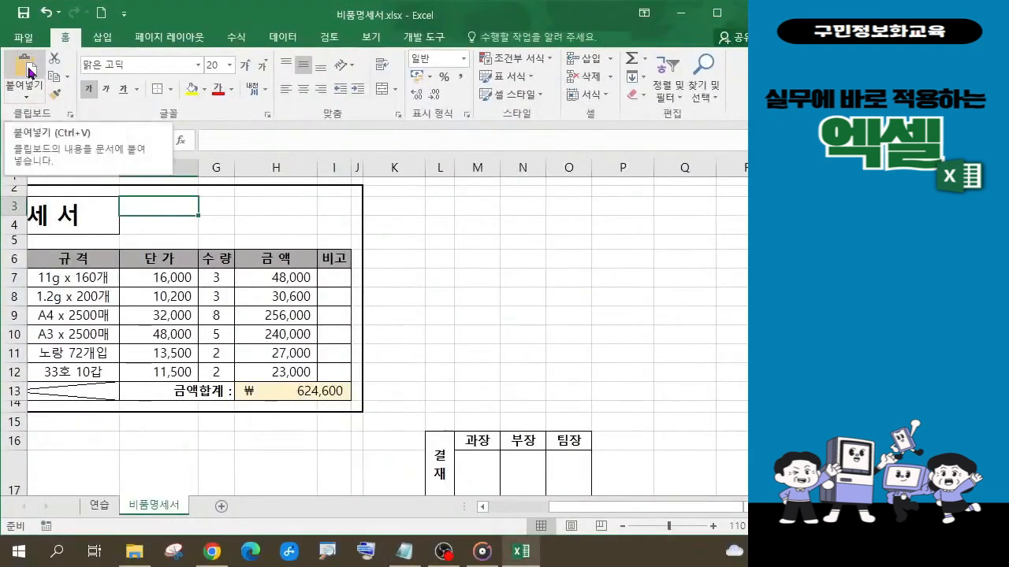
{"action": "left_click", "coordinate": [28, 72]}
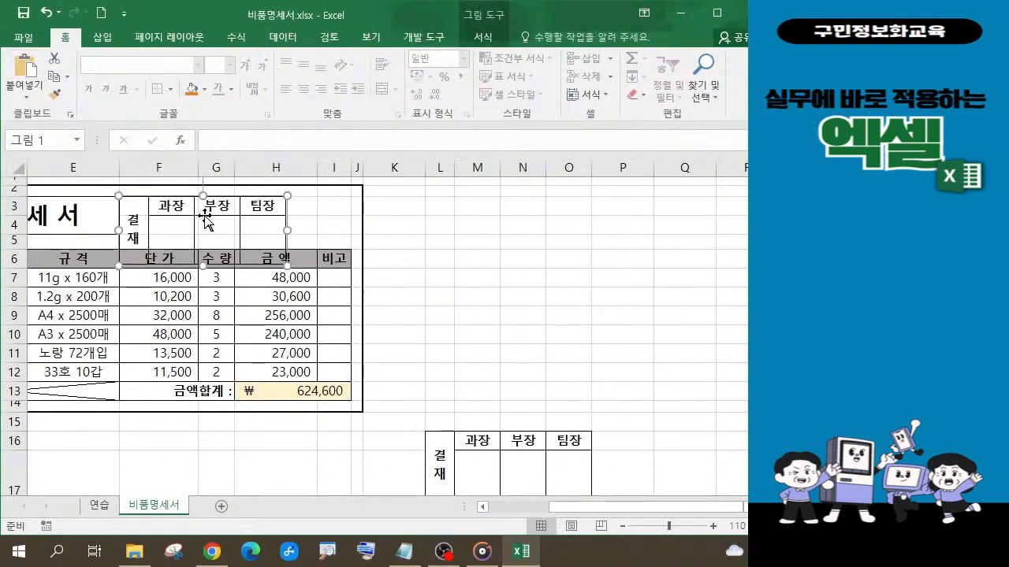
{"action": "key", "text": "ctrl+2"}
{"action": "mouse_move", "coordinate": [433, 1]}
{"action": "left_mouse_down"}
{"action": "mouse_move", "coordinate": [509, 30]}
{"action": "mouse_move", "coordinate": [525, 74]}
{"action": "left_mouse_up"}
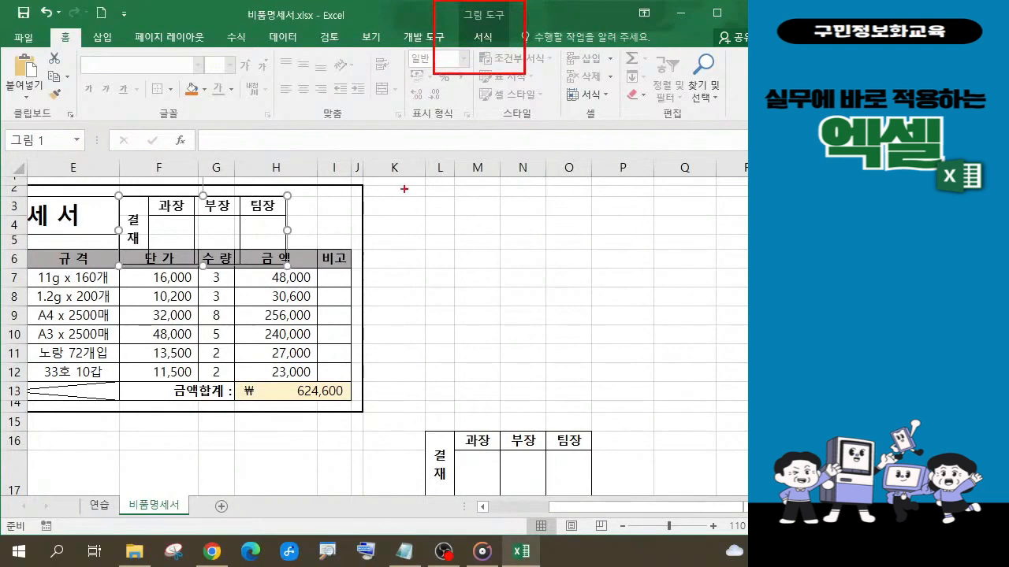
{"action": "left_click_drag", "start_coordinate": [271, 223], "coordinate": [445, 54]}
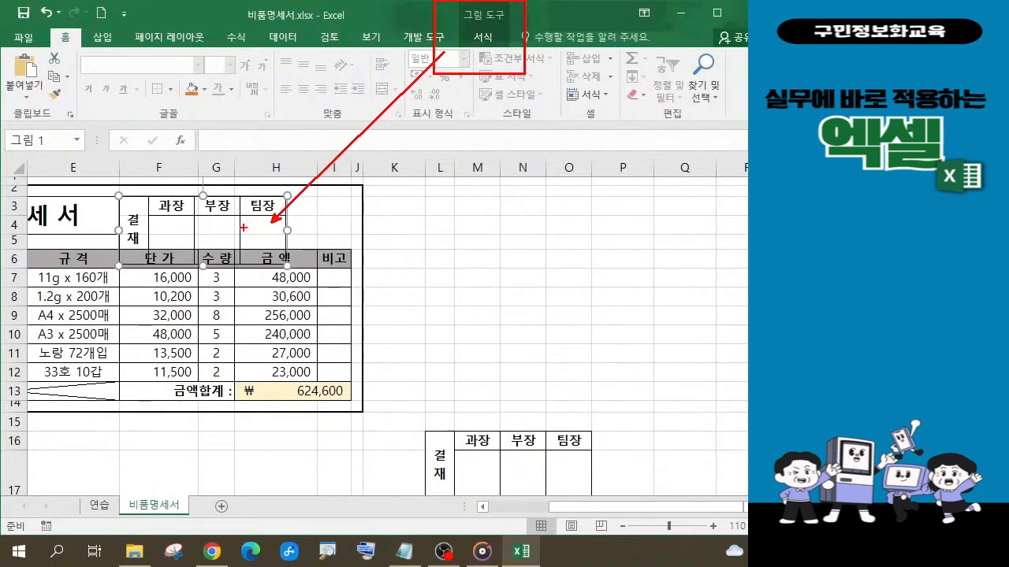
{"action": "left_click", "coordinate": [217, 227]}
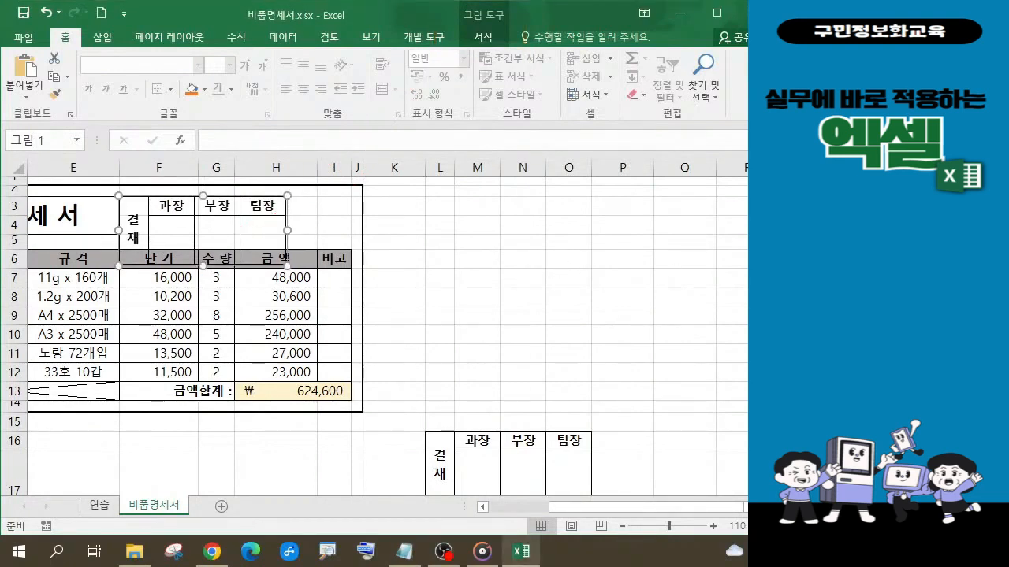
{"action": "key", "text": "alt+Tab"}
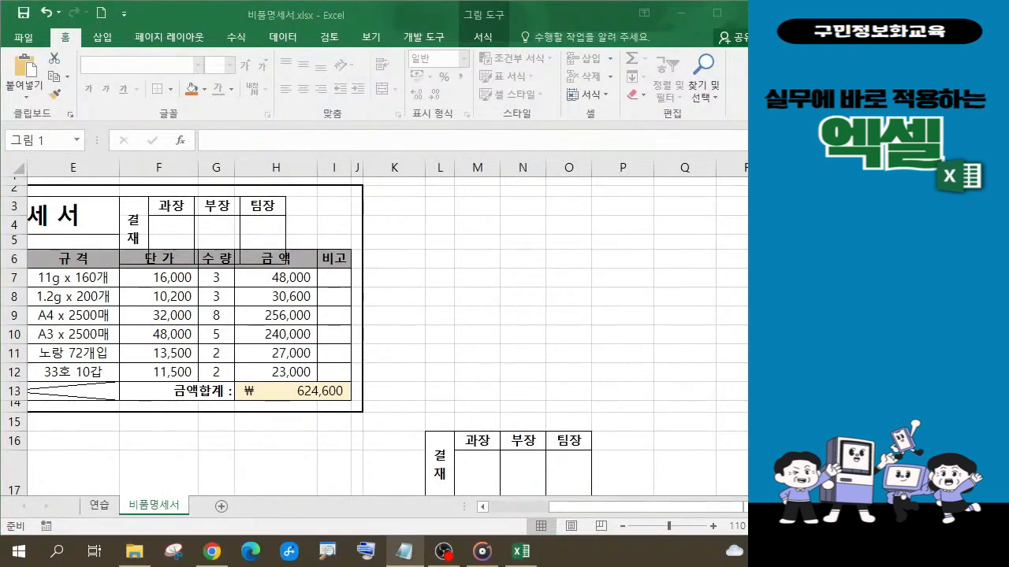
Shrink and stretch the pasted approval box picture and move it above the 단가 to 비고 columns, within the outer border.
{"action": "left_click", "coordinate": [260, 211]}
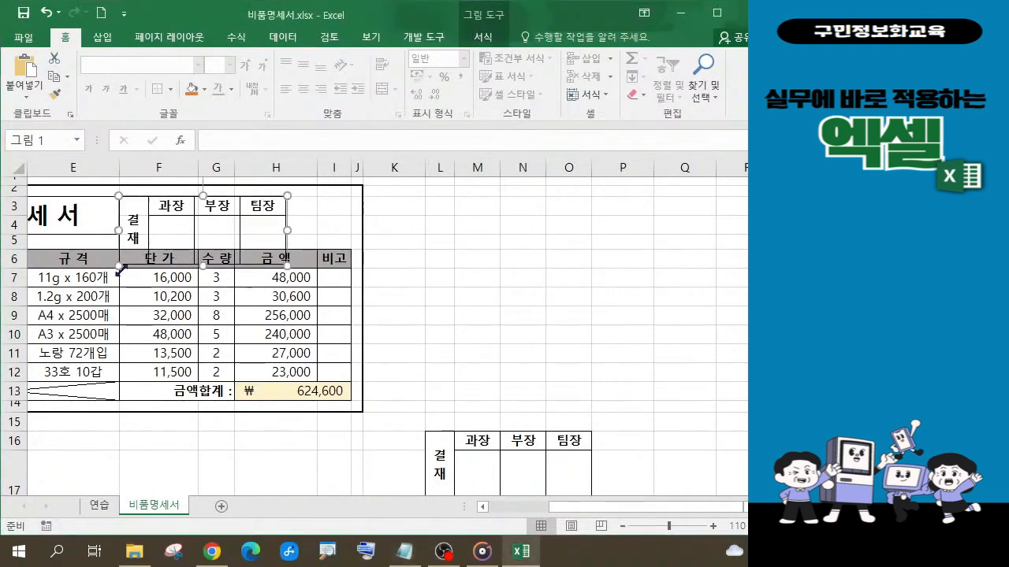
{"action": "left_click_drag", "start_coordinate": [118, 268], "coordinate": [152, 249]}
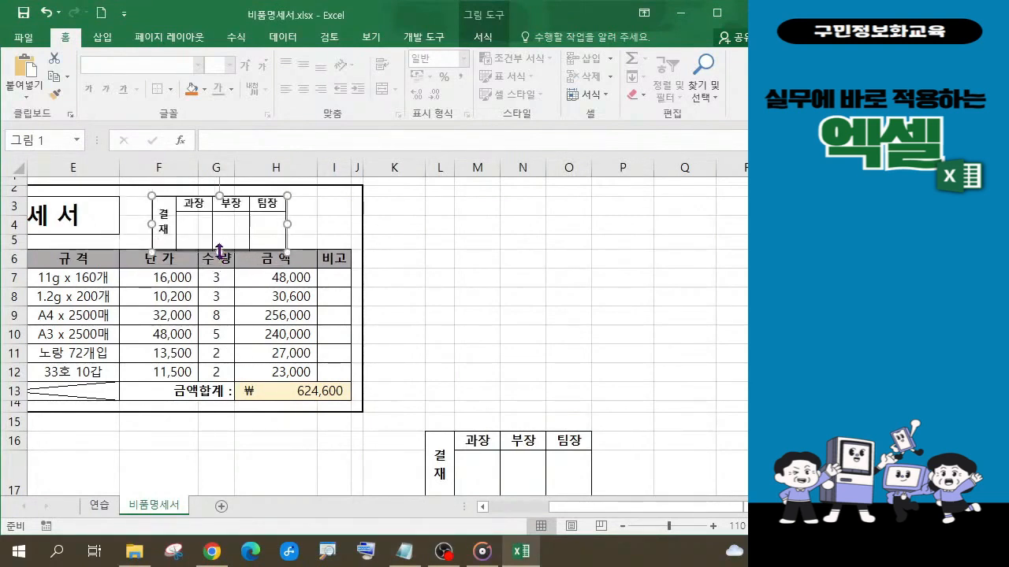
{"action": "left_click_drag", "start_coordinate": [220, 250], "coordinate": [220, 239]}
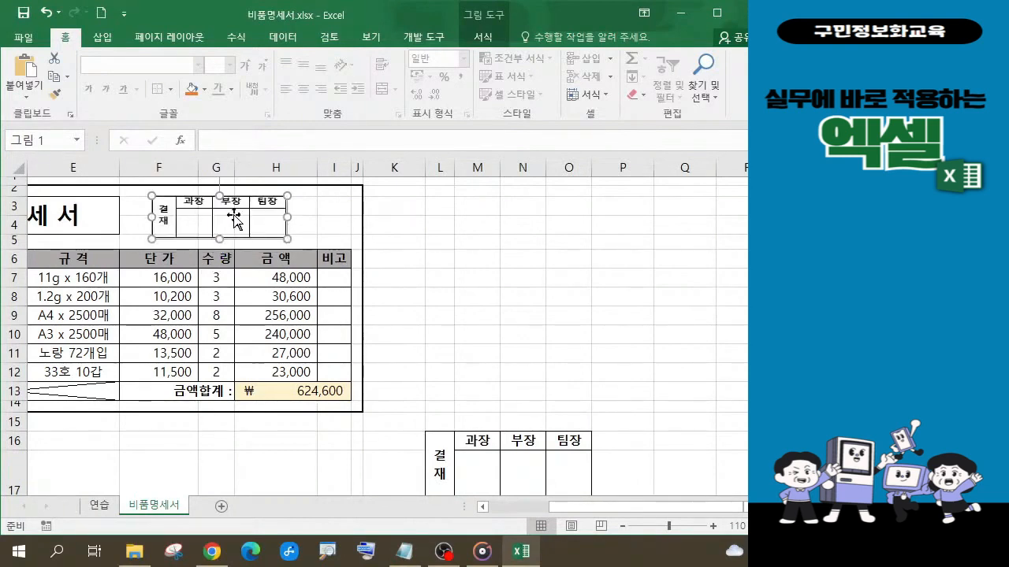
{"action": "left_click_drag", "start_coordinate": [266, 203], "coordinate": [330, 203]}
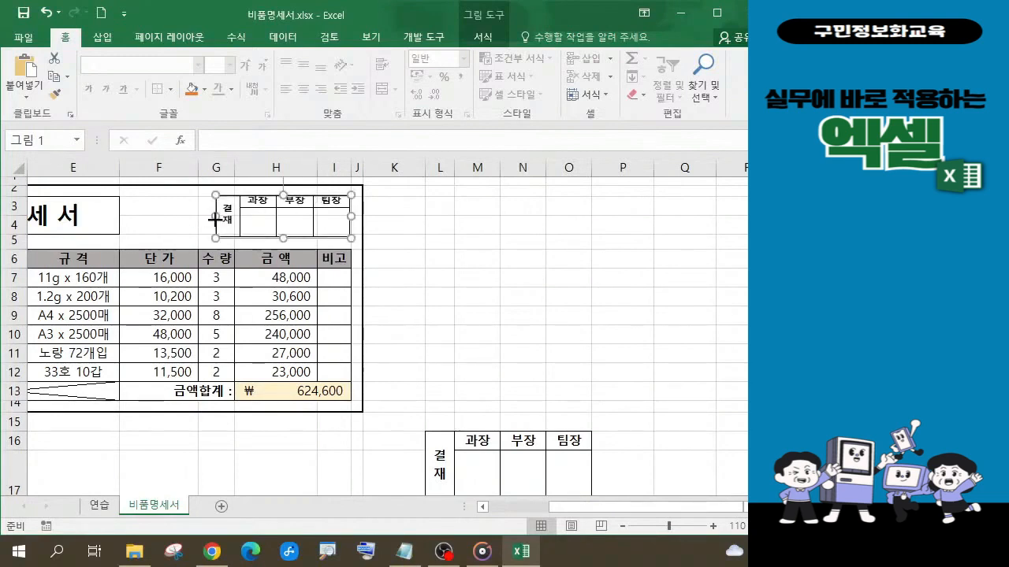
{"action": "left_click_drag", "start_coordinate": [217, 220], "coordinate": [163, 221]}
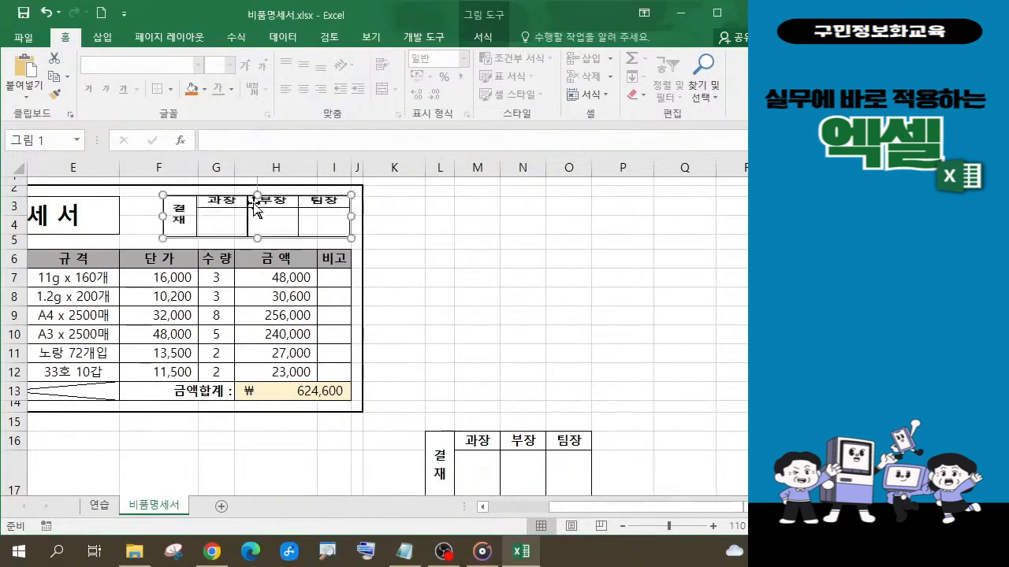
{"action": "left_click_drag", "start_coordinate": [260, 194], "coordinate": [259, 187]}
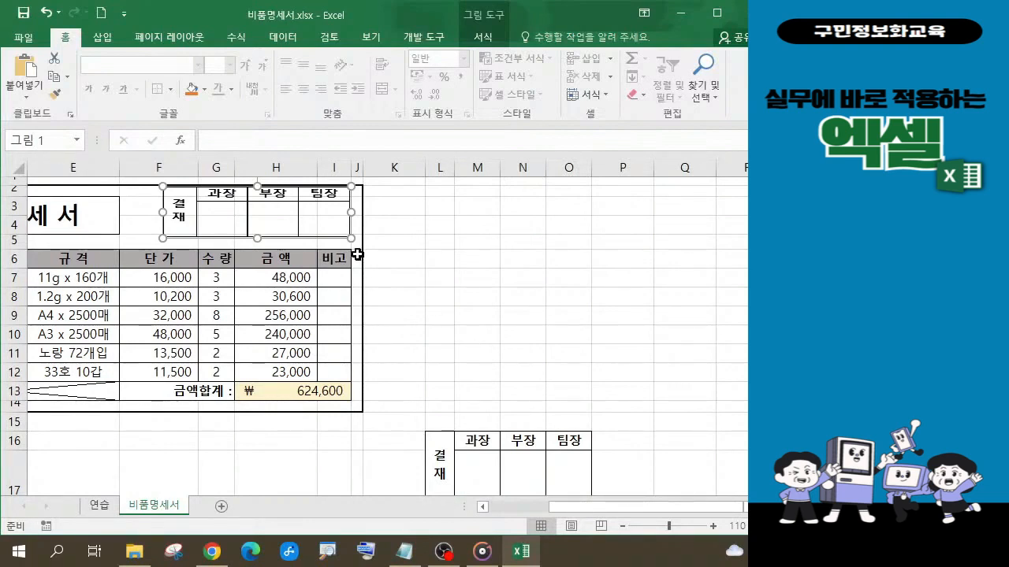
Fill the 과장, 부장 and 팀장 cells M16:O16 of the source approval box with yellow.
{"action": "scroll", "coordinate": [462, 331], "scroll_direction": "down", "scroll_amount": 1}
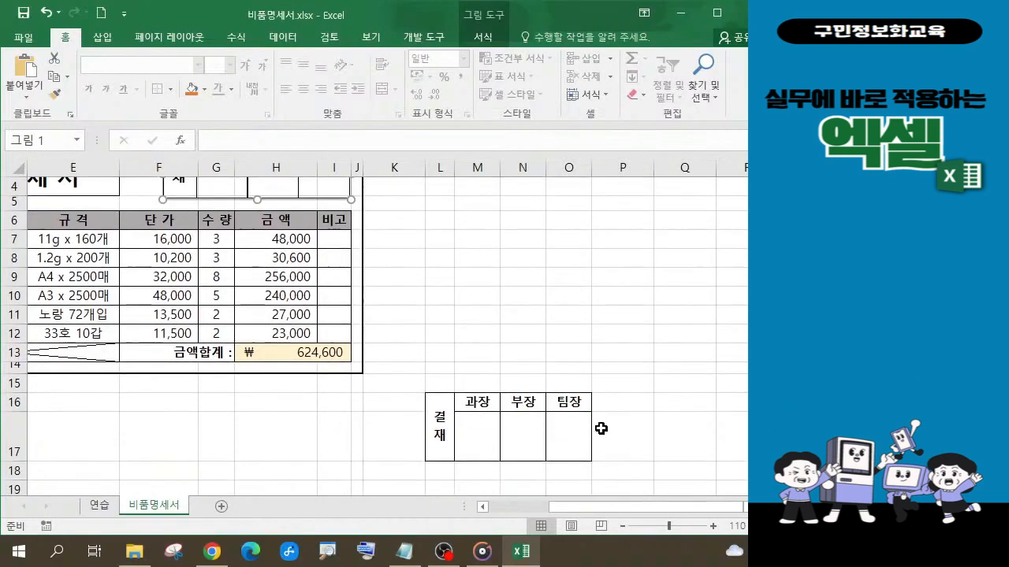
{"action": "left_click", "coordinate": [478, 401]}
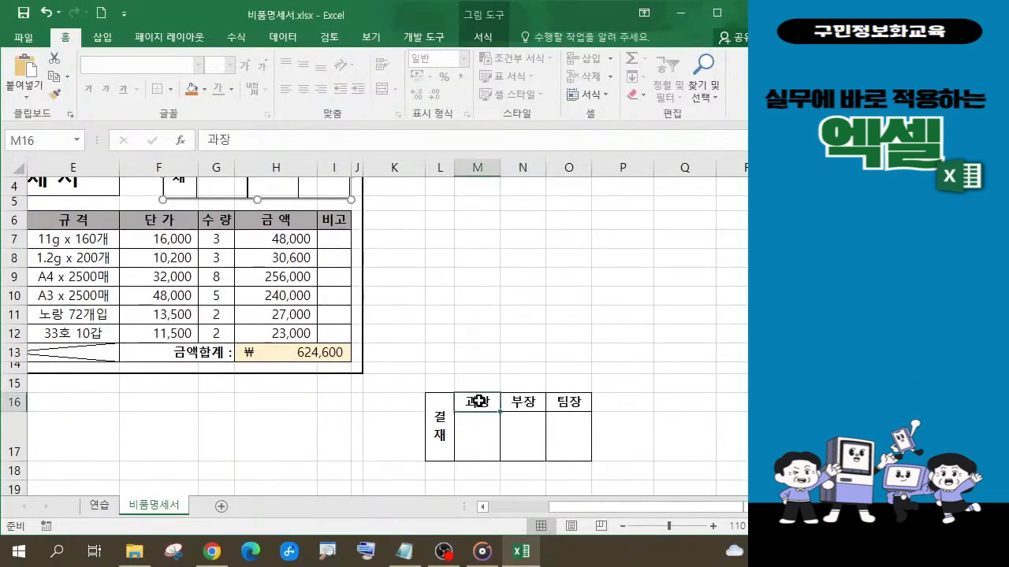
{"action": "left_click_drag", "start_coordinate": [479, 401], "coordinate": [566, 401]}
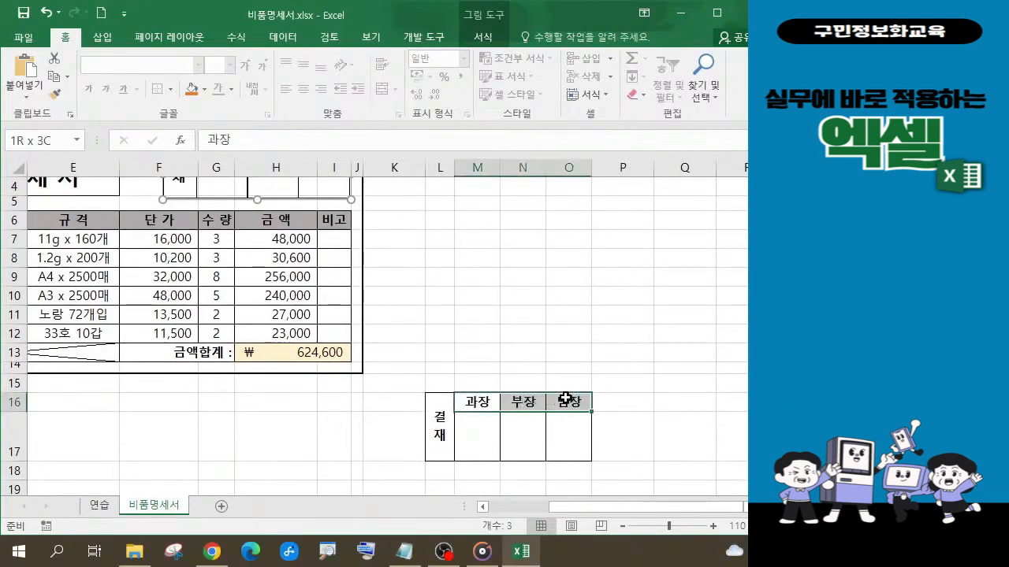
{"action": "left_click", "coordinate": [193, 89]}
{"action": "scroll", "coordinate": [518, 446], "scroll_direction": "up", "scroll_amount": 1}
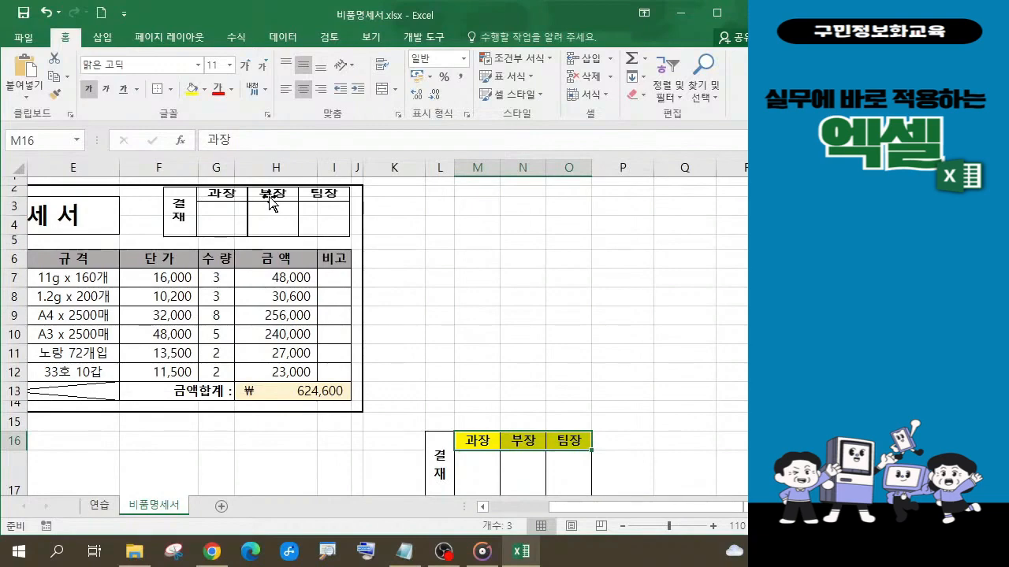
{"action": "left_click", "coordinate": [269, 202]}
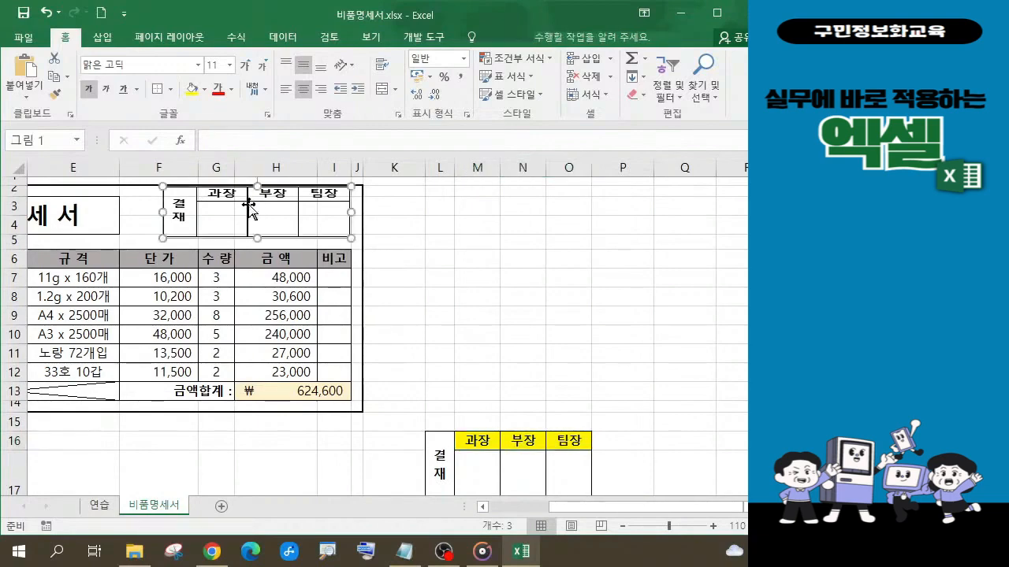
{"action": "left_click", "coordinate": [26, 97]}
{"action": "left_click", "coordinate": [64, 161]}
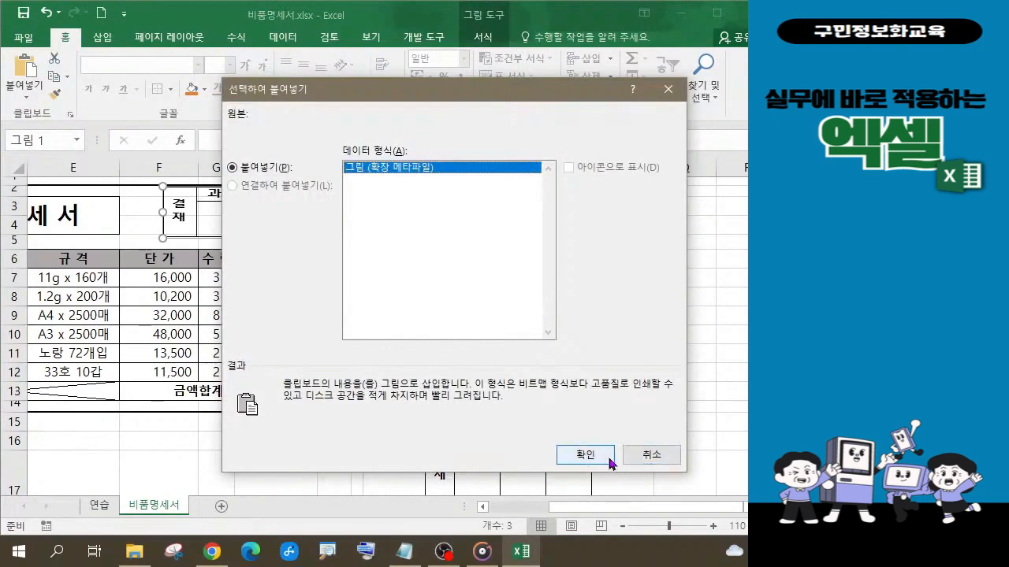
{"action": "left_click", "coordinate": [644, 458]}
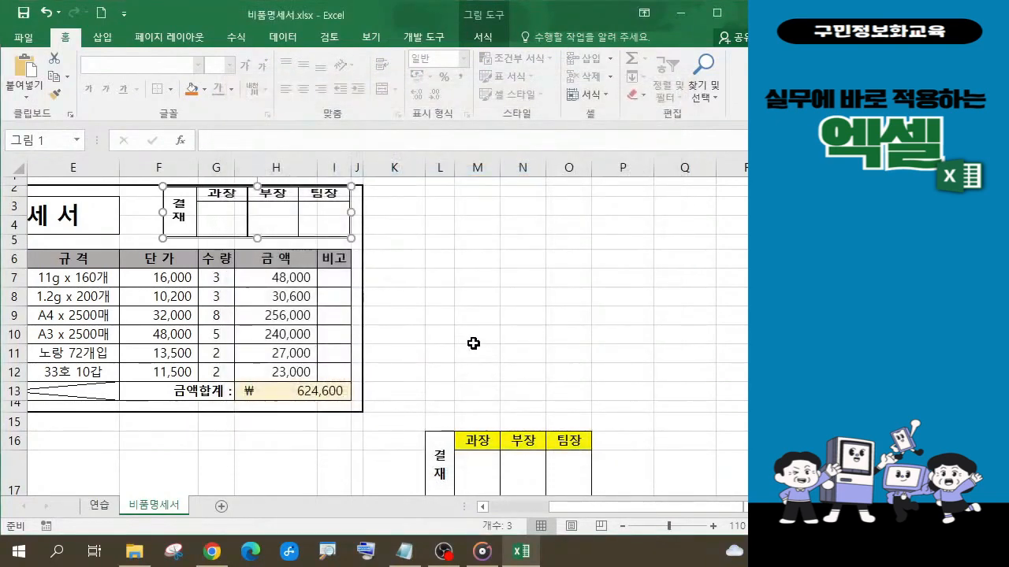
Remove the yellow fill from the 과장, 부장 and 팀장 cells M16:O16.
{"action": "left_click", "coordinate": [488, 440]}
{"action": "left_click_drag", "start_coordinate": [462, 439], "coordinate": [559, 439]}
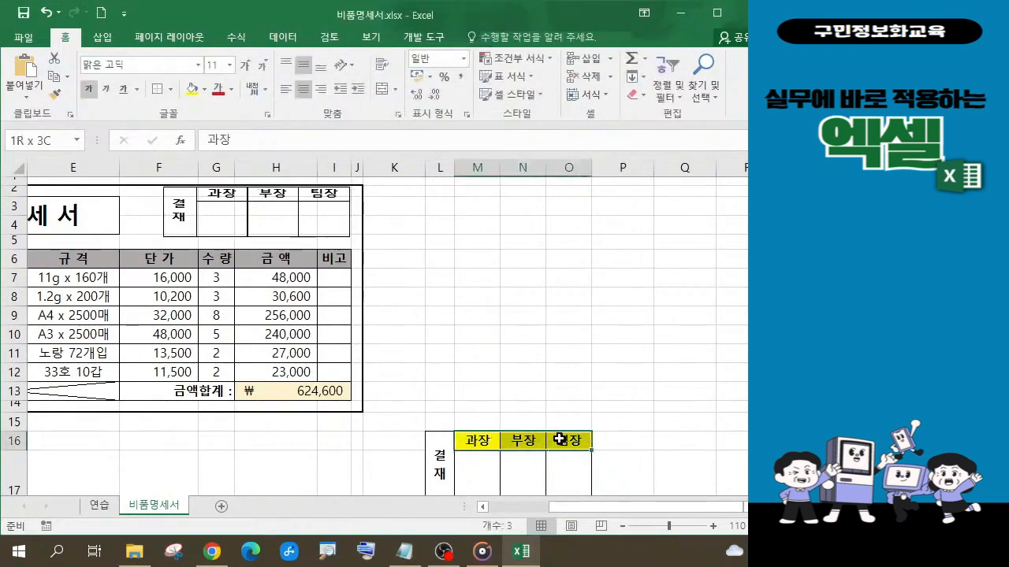
{"action": "left_click", "coordinate": [204, 90]}
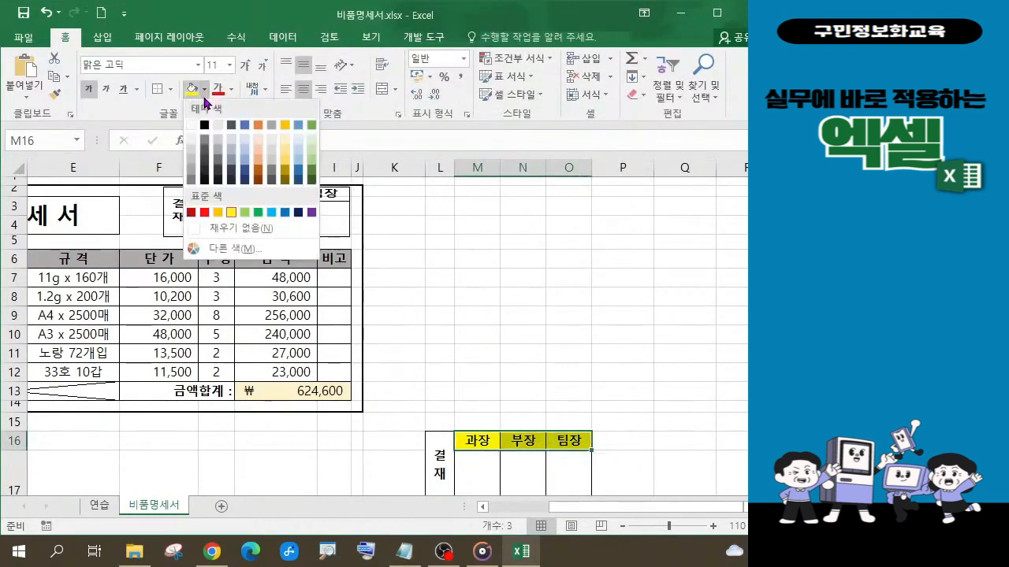
{"action": "left_click", "coordinate": [192, 137]}
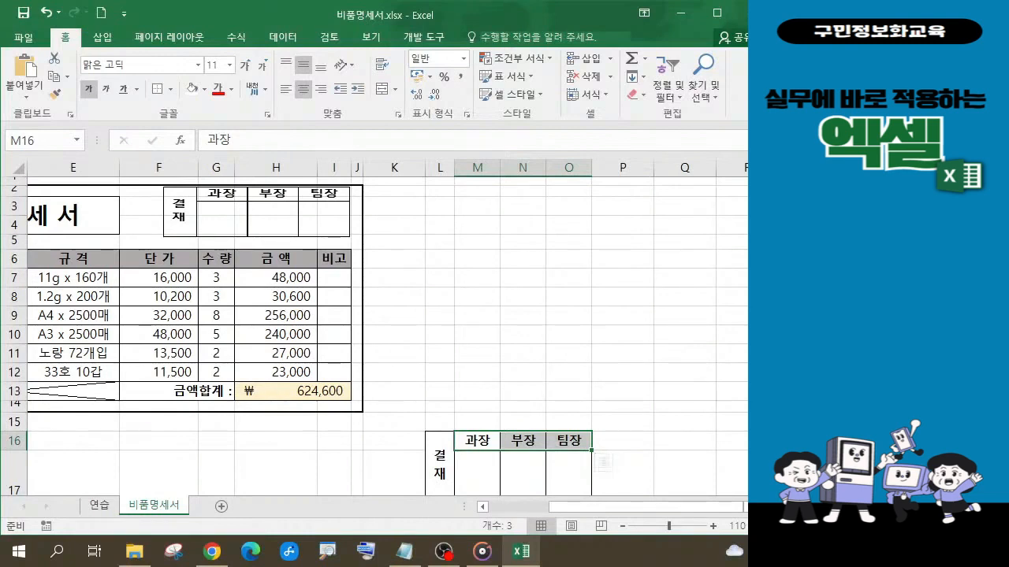
Remove the unlinked approval box picture from beside the sheet title.
{"action": "key", "text": "alt+Tab"}
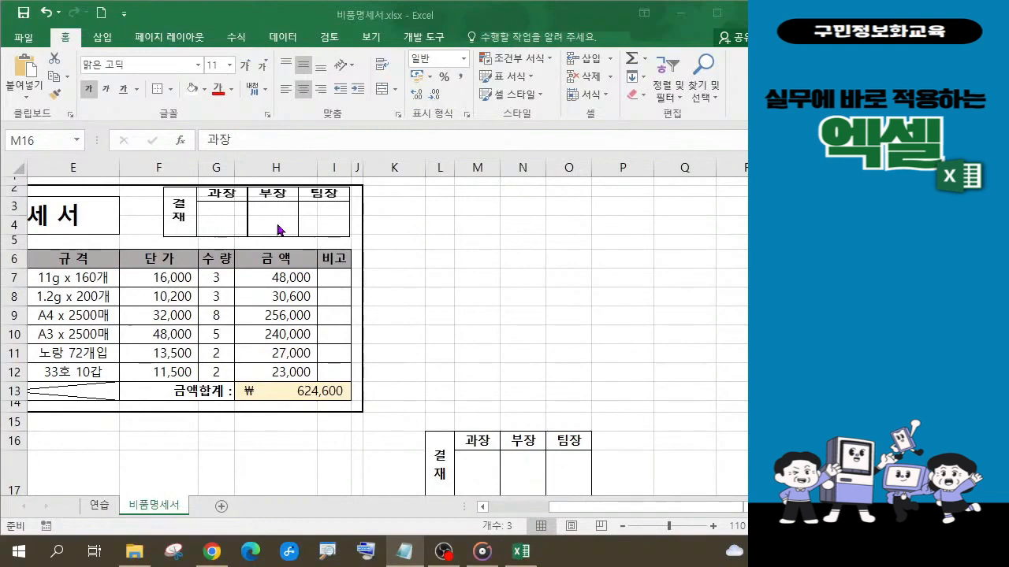
{"action": "left_click", "coordinate": [169, 216]}
{"action": "left_click", "coordinate": [169, 217]}
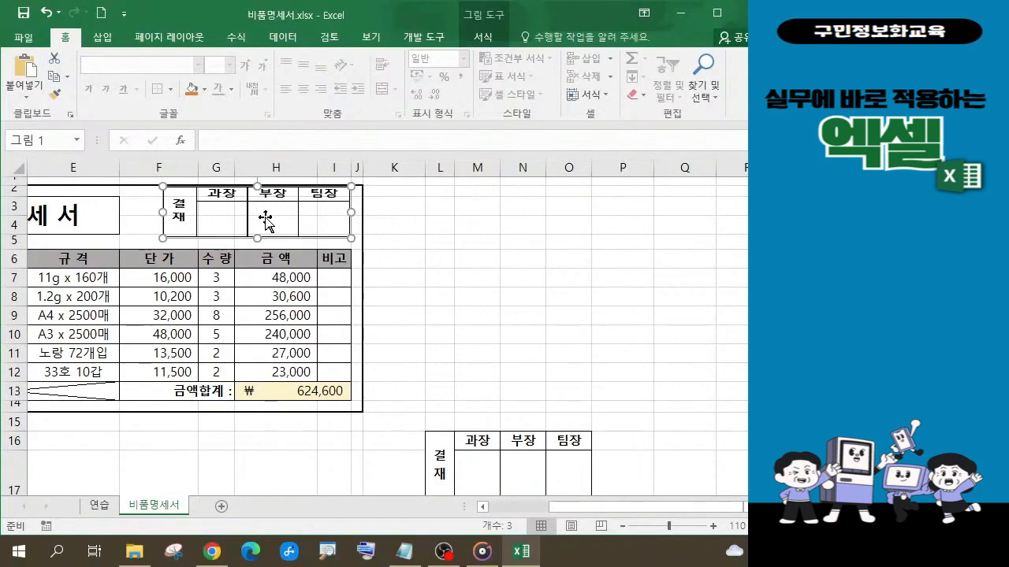
{"action": "key", "text": "ctrl+z"}
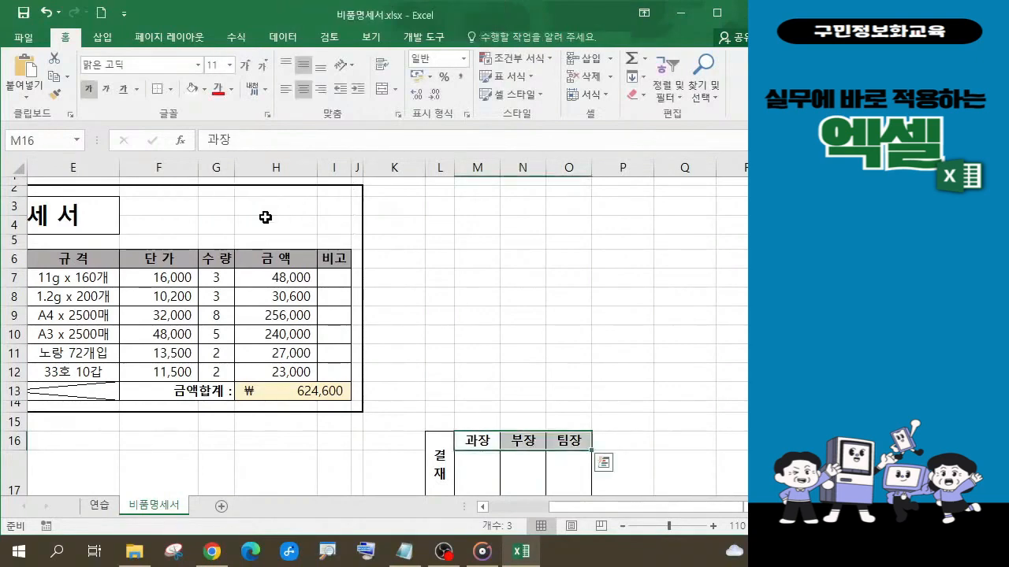
Copy the source approval box range L16:O17 as ordinary cells.
{"action": "left_click", "coordinate": [590, 403]}
{"action": "scroll", "coordinate": [595, 424], "scroll_direction": "down", "scroll_amount": 1}
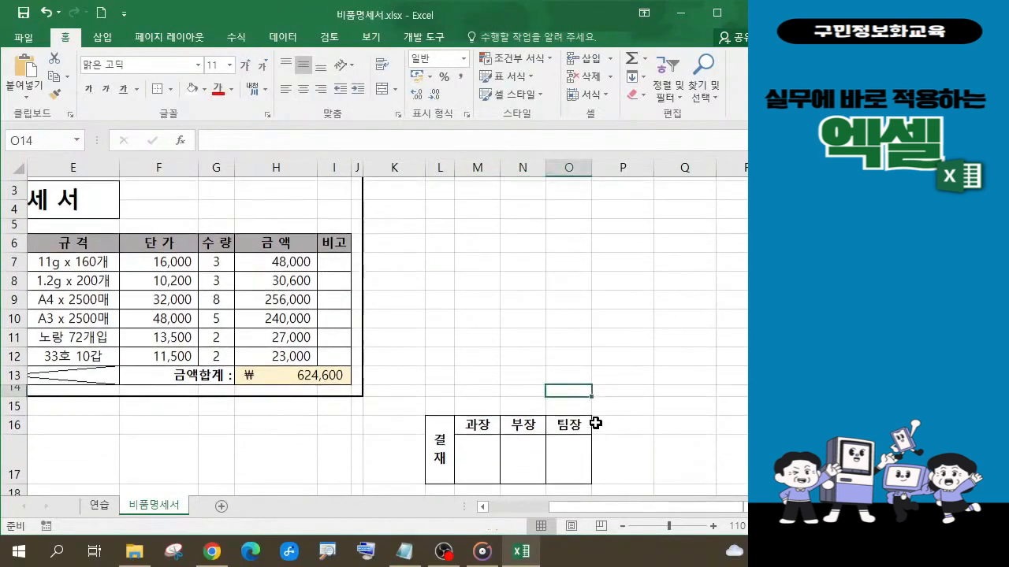
{"action": "scroll", "coordinate": [595, 424], "scroll_direction": "down", "scroll_amount": 1}
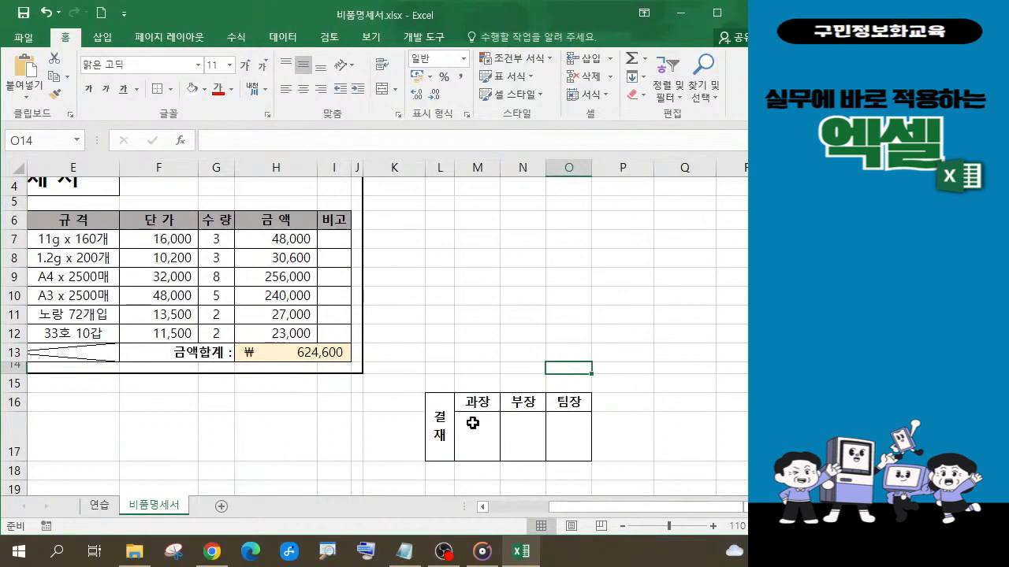
{"action": "left_click_drag", "start_coordinate": [443, 408], "coordinate": [551, 440]}
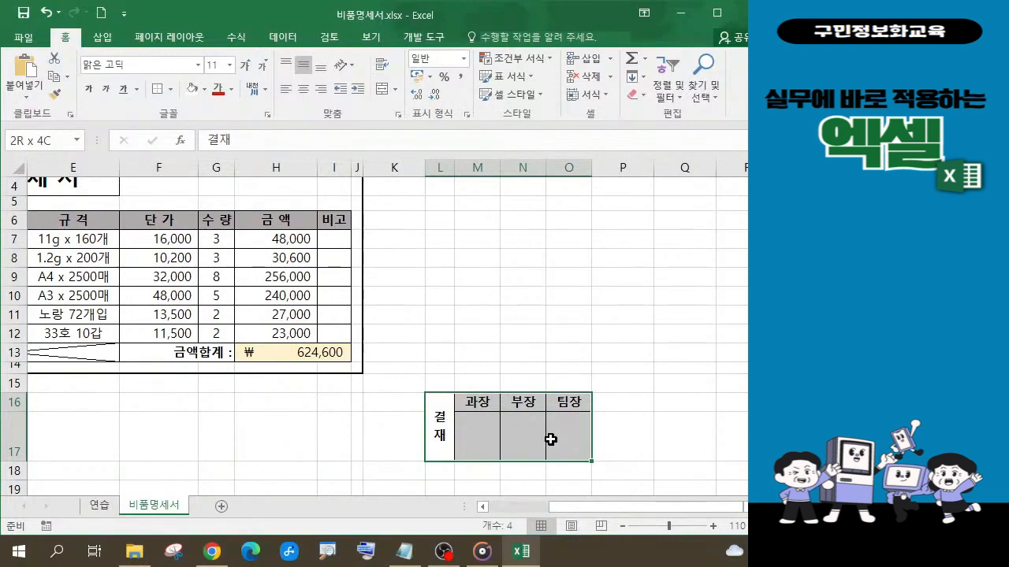
{"action": "left_click_drag", "start_coordinate": [550, 440], "coordinate": [549, 438]}
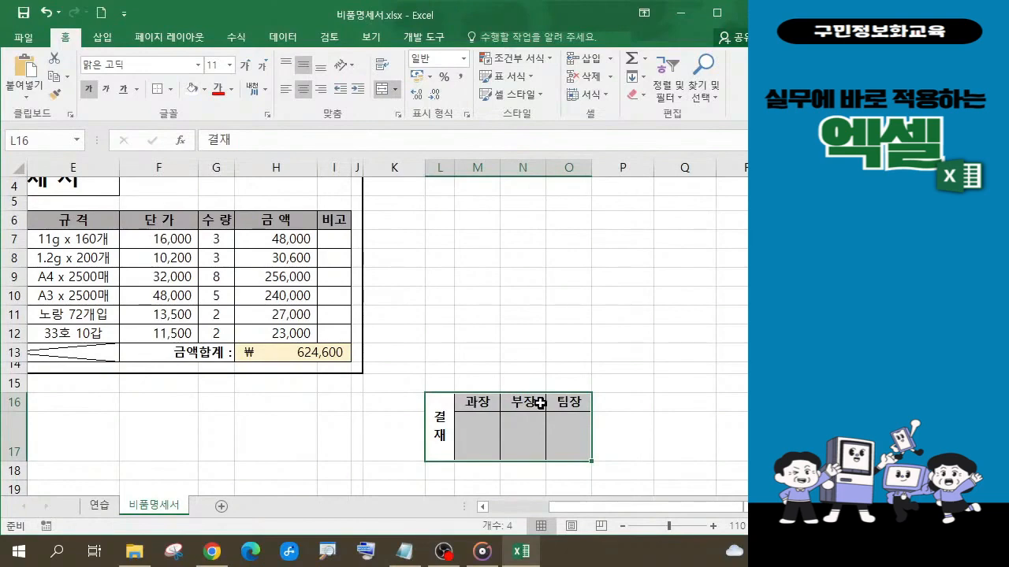
{"action": "scroll", "coordinate": [402, 383], "scroll_direction": "up", "scroll_amount": 1}
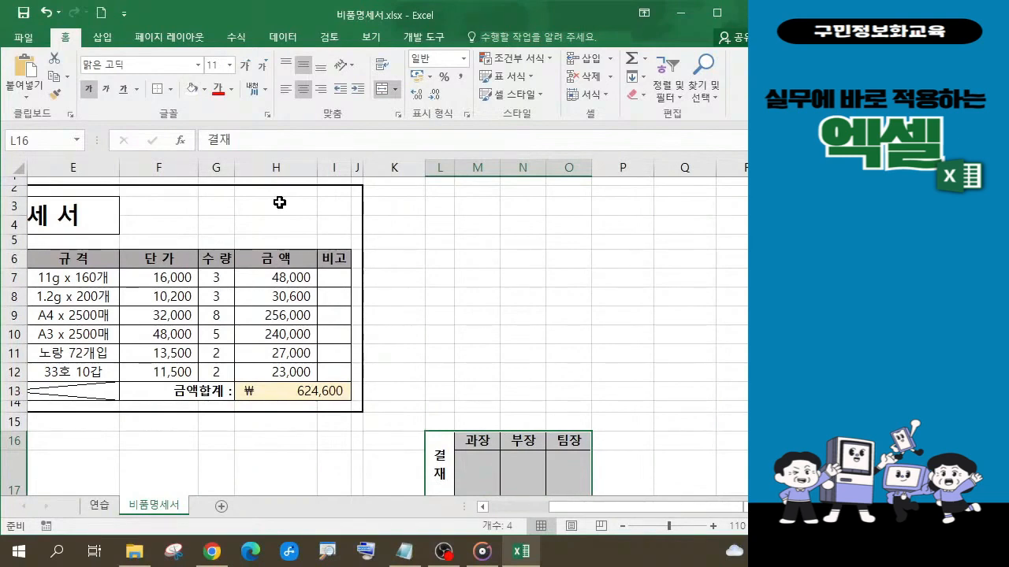
{"action": "scroll", "coordinate": [551, 429], "scroll_direction": "down", "scroll_amount": 1}
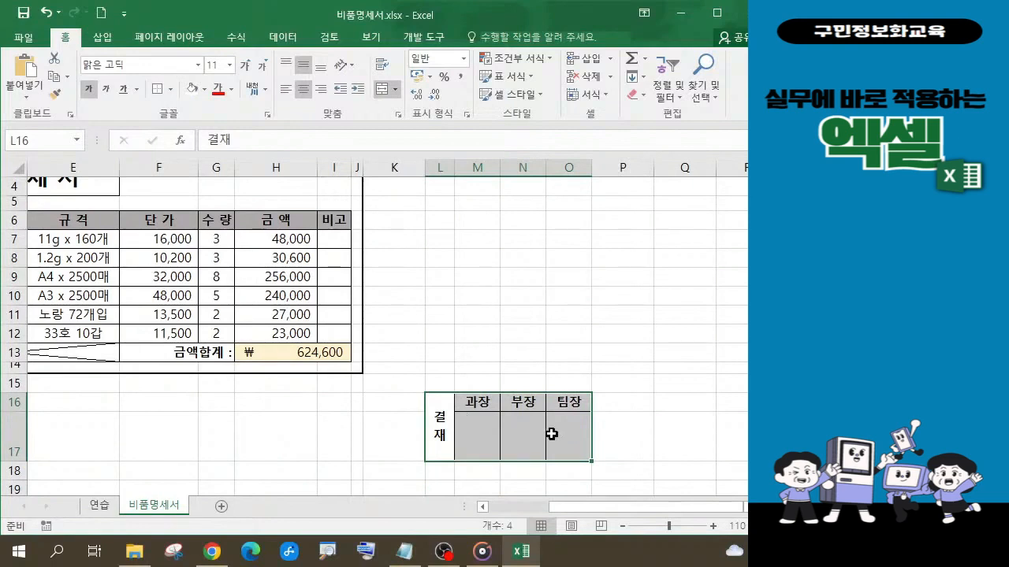
{"action": "left_click", "coordinate": [56, 83]}
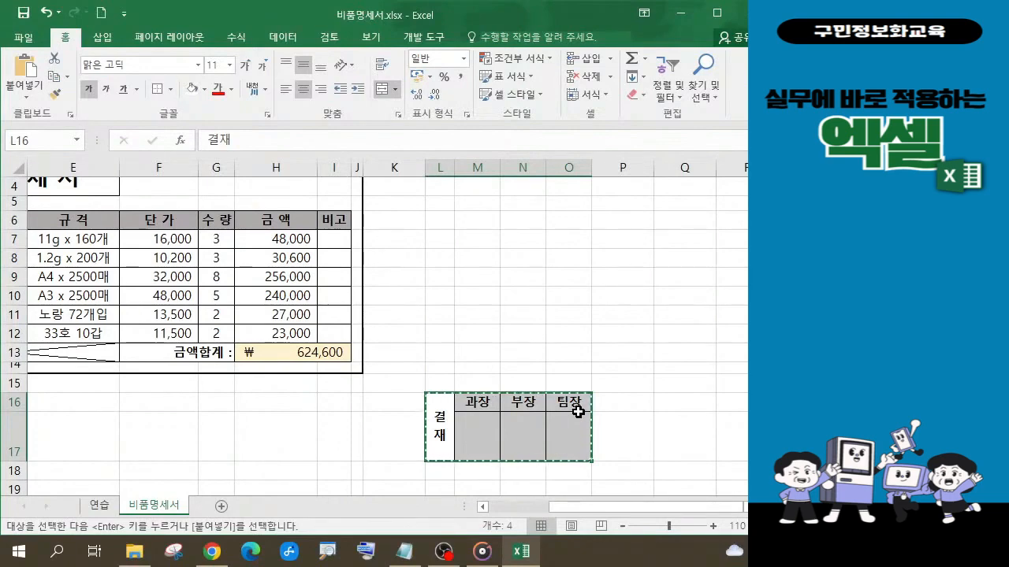
Paste the copied approval box at cell F3 as a linked picture.
{"action": "scroll", "coordinate": [578, 410], "scroll_direction": "up", "scroll_amount": 1}
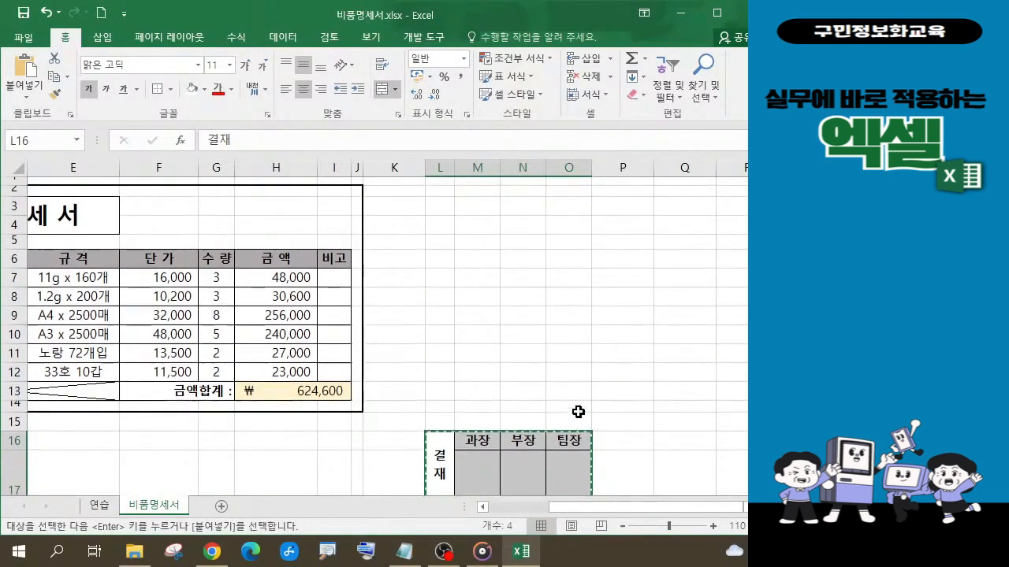
{"action": "left_click", "coordinate": [175, 210]}
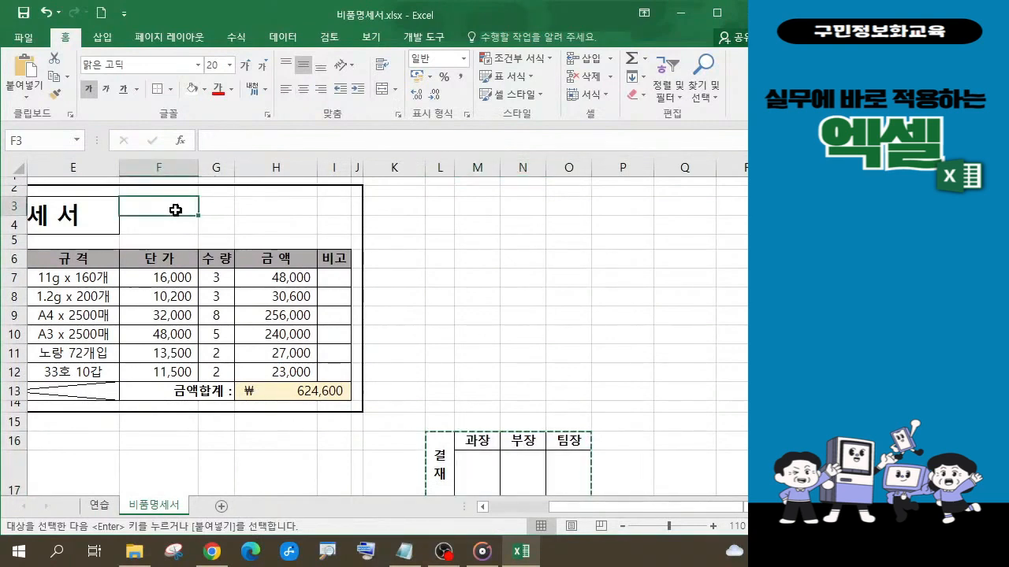
{"action": "left_click", "coordinate": [28, 99]}
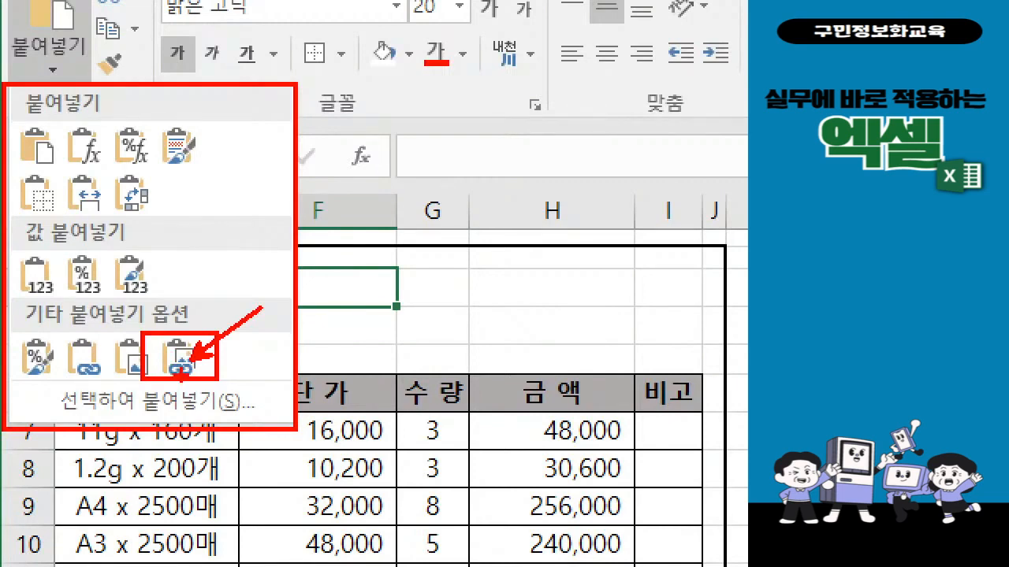
{"action": "key", "text": "Escape"}
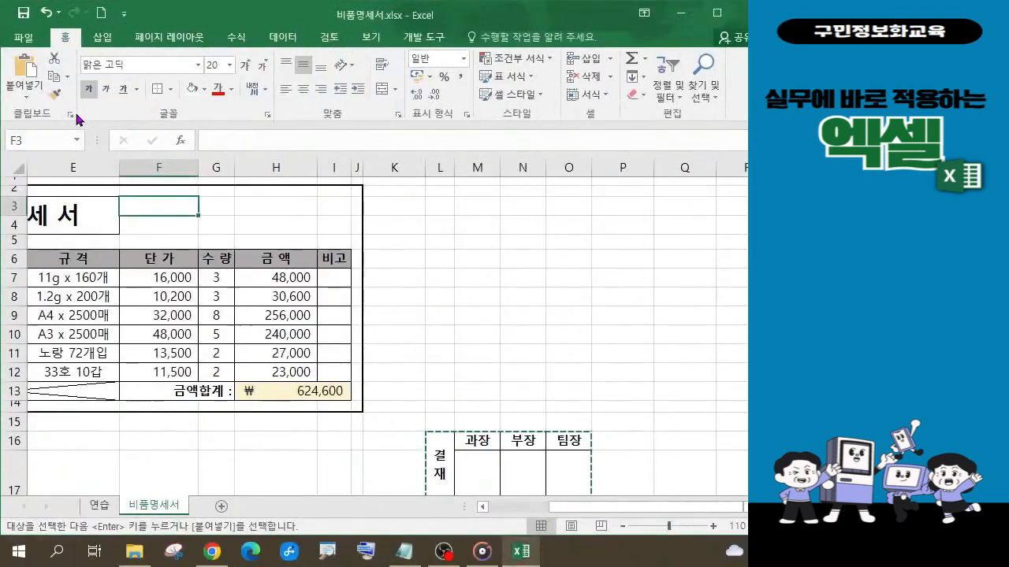
{"action": "left_click", "coordinate": [26, 97]}
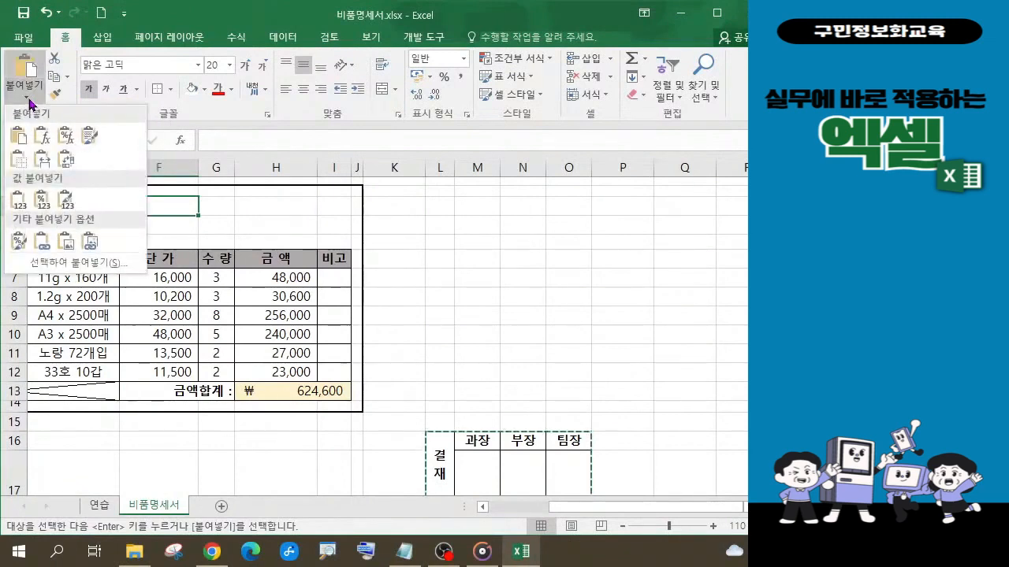
{"action": "left_click", "coordinate": [91, 243]}
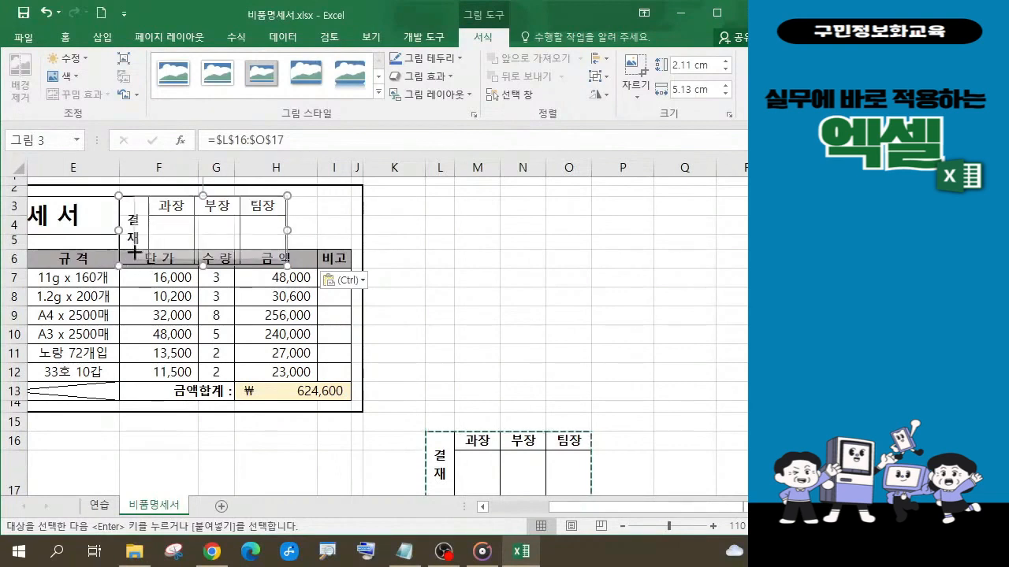
Resize the linked picture to about 1.71 cm high and 4.5 cm wide, and align it above the table with the 비고 column's outer edge.
{"action": "left_click_drag", "start_coordinate": [145, 243], "coordinate": [151, 234]}
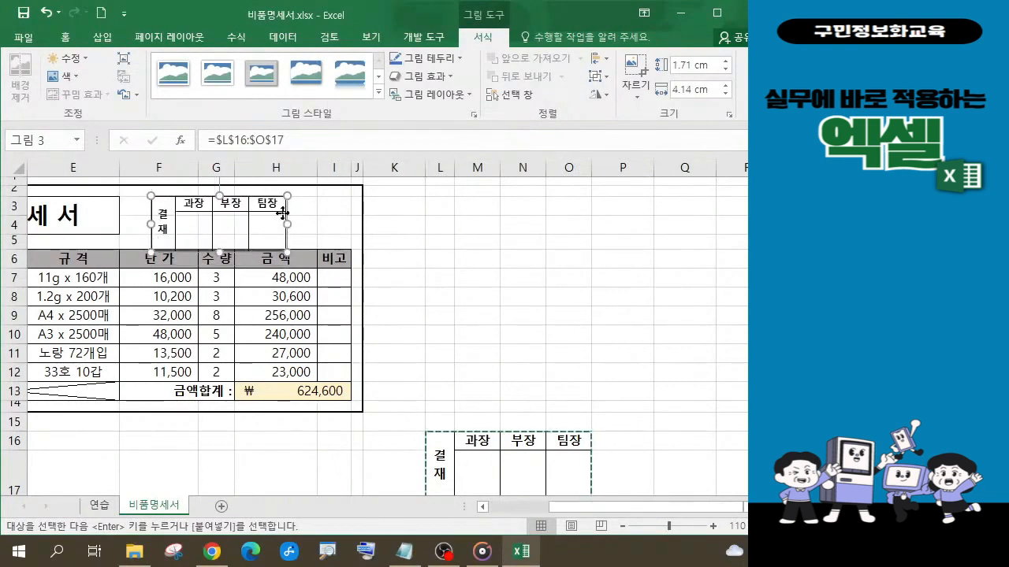
{"action": "left_click_drag", "start_coordinate": [273, 211], "coordinate": [355, 222]}
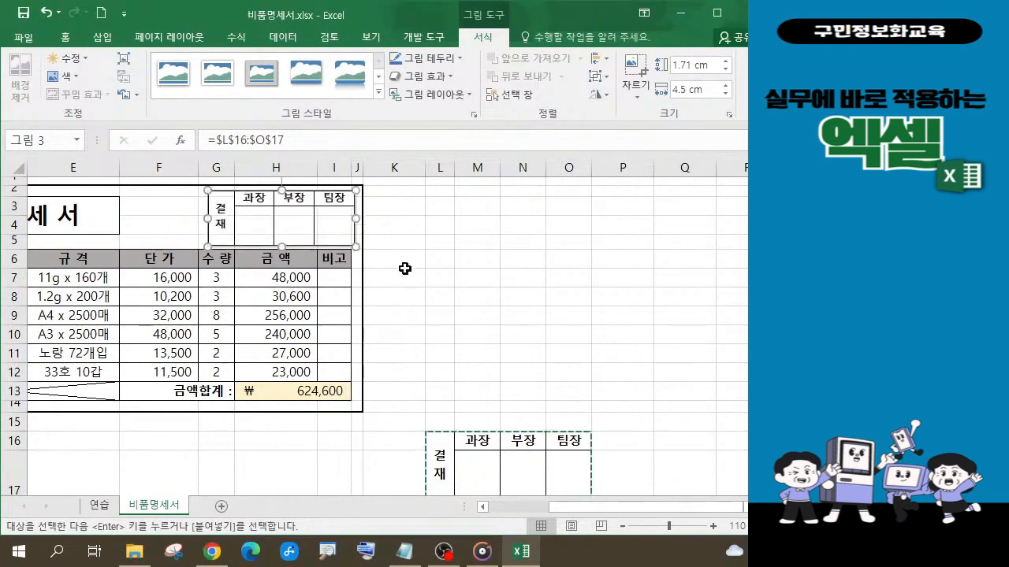
{"action": "key", "text": "Left"}
{"action": "key", "text": "Left"}
{"action": "key", "text": "Left"}
{"action": "key", "text": "Left"}
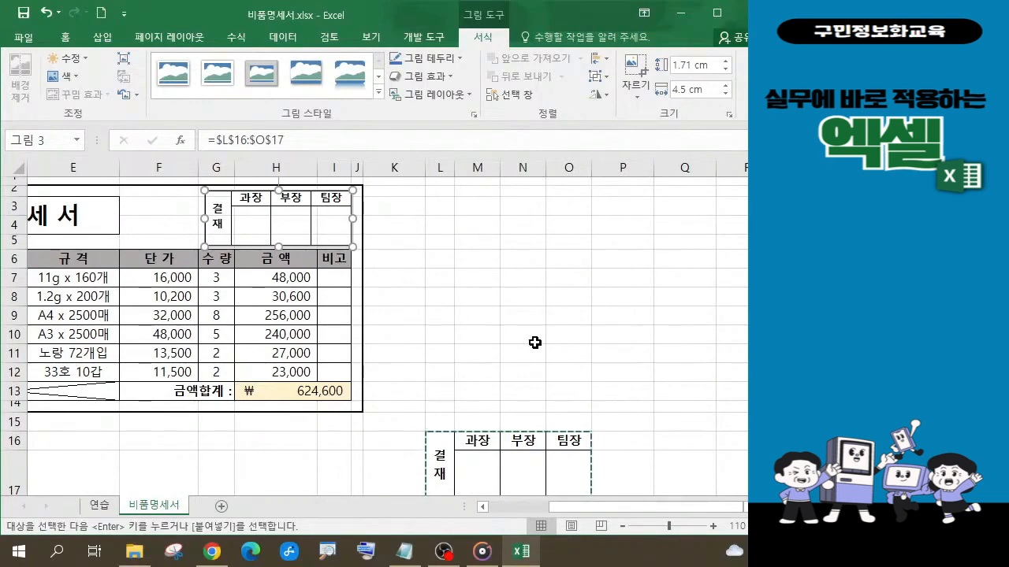
Fill the 과장, 부장 and 팀장 header cells M16:O16 of the source approval box with standard yellow.
{"action": "scroll", "coordinate": [552, 355], "scroll_direction": "down", "scroll_amount": 2}
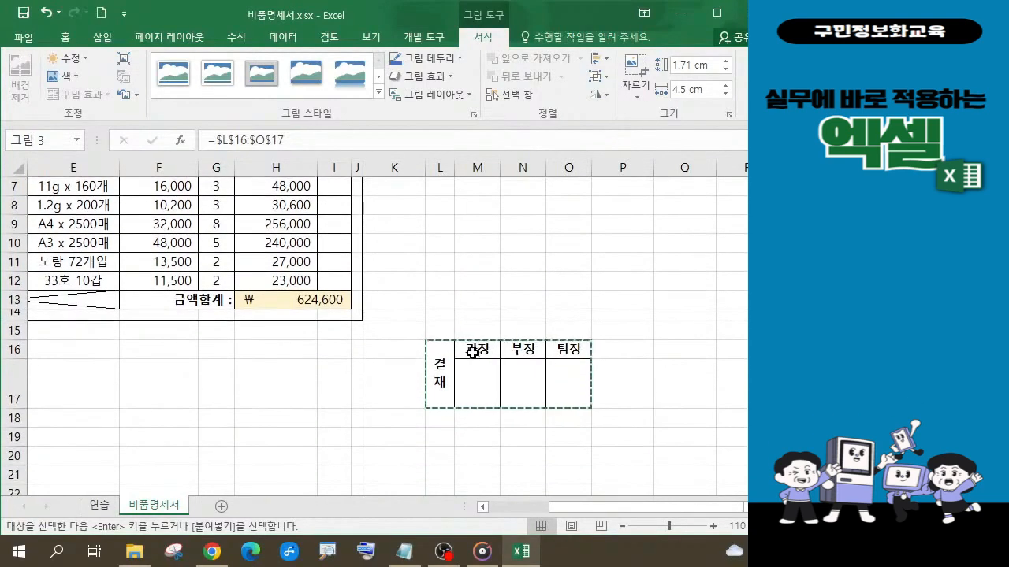
{"action": "left_click_drag", "start_coordinate": [470, 350], "coordinate": [573, 357]}
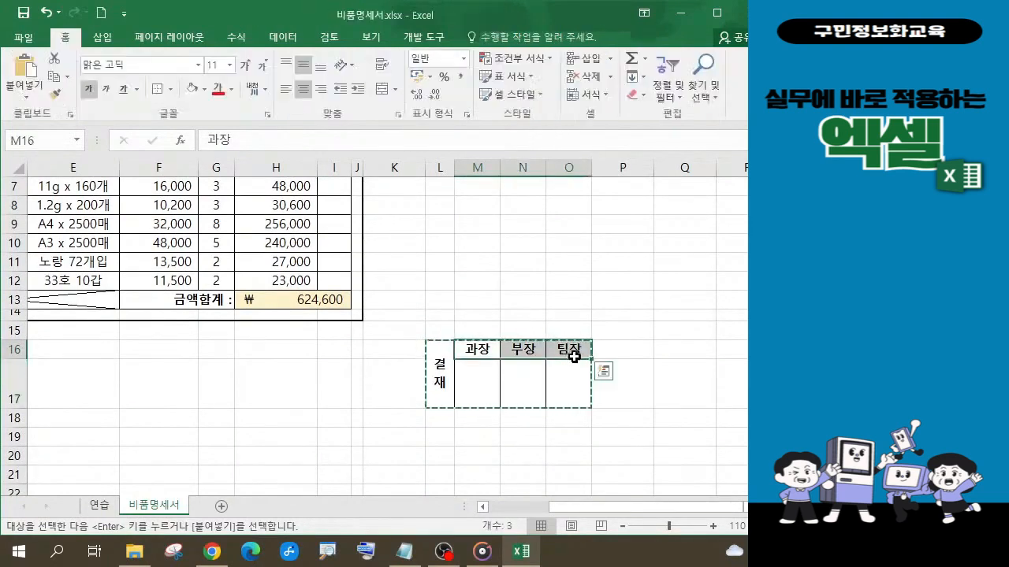
{"action": "left_click", "coordinate": [205, 89]}
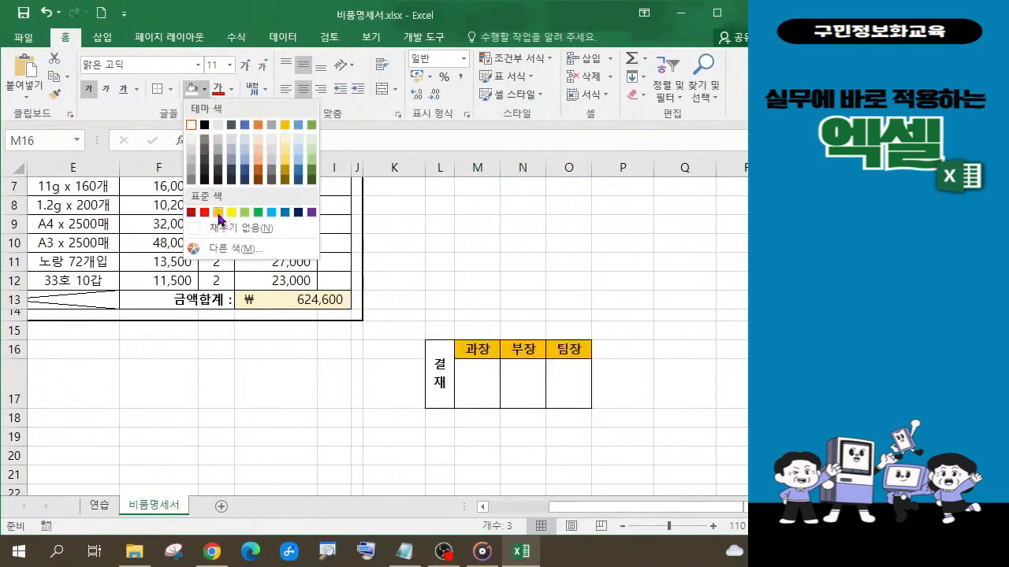
{"action": "left_click", "coordinate": [232, 212]}
{"action": "scroll", "coordinate": [595, 438], "scroll_direction": "up", "scroll_amount": 2}
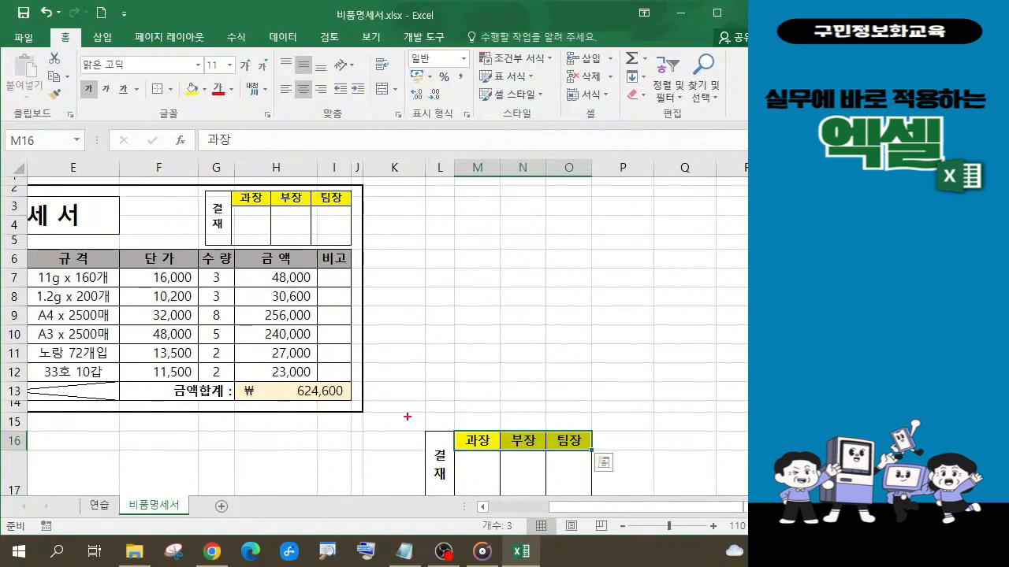
{"action": "left_click_drag", "start_coordinate": [407, 417], "coordinate": [612, 459]}
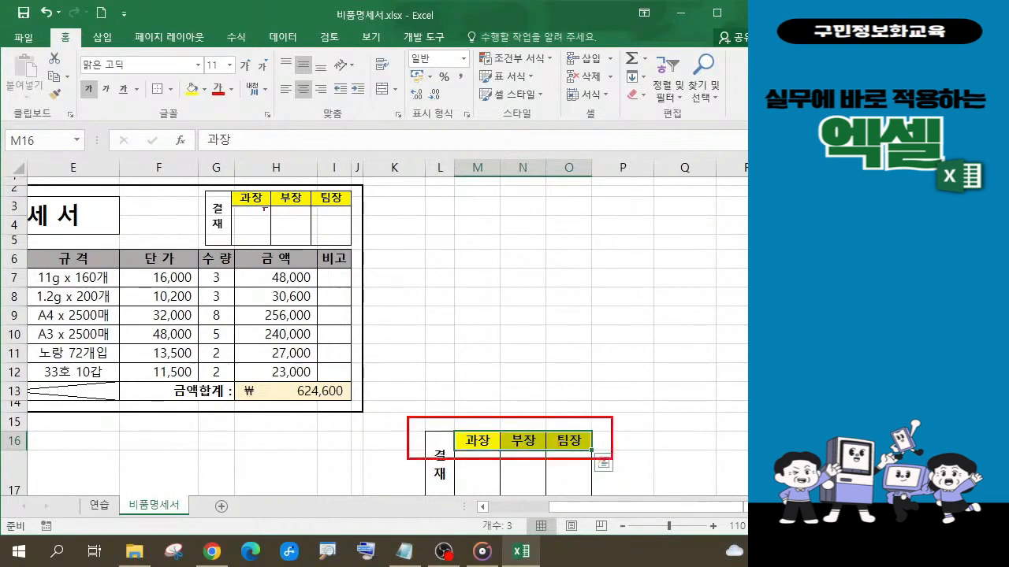
{"action": "mouse_move", "coordinate": [202, 185]}
{"action": "left_mouse_down"}
{"action": "mouse_move", "coordinate": [254, 202]}
{"action": "mouse_move", "coordinate": [360, 211]}
{"action": "left_mouse_up"}
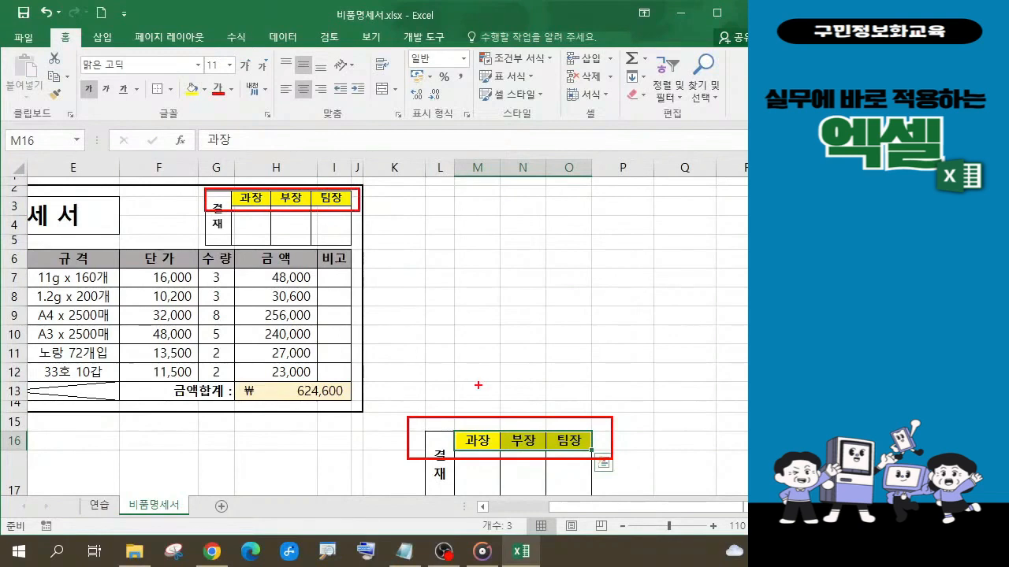
{"action": "mouse_move", "coordinate": [443, 394]}
{"action": "left_mouse_down"}
{"action": "mouse_move", "coordinate": [380, 267]}
{"action": "mouse_move", "coordinate": [340, 224]}
{"action": "left_mouse_up"}
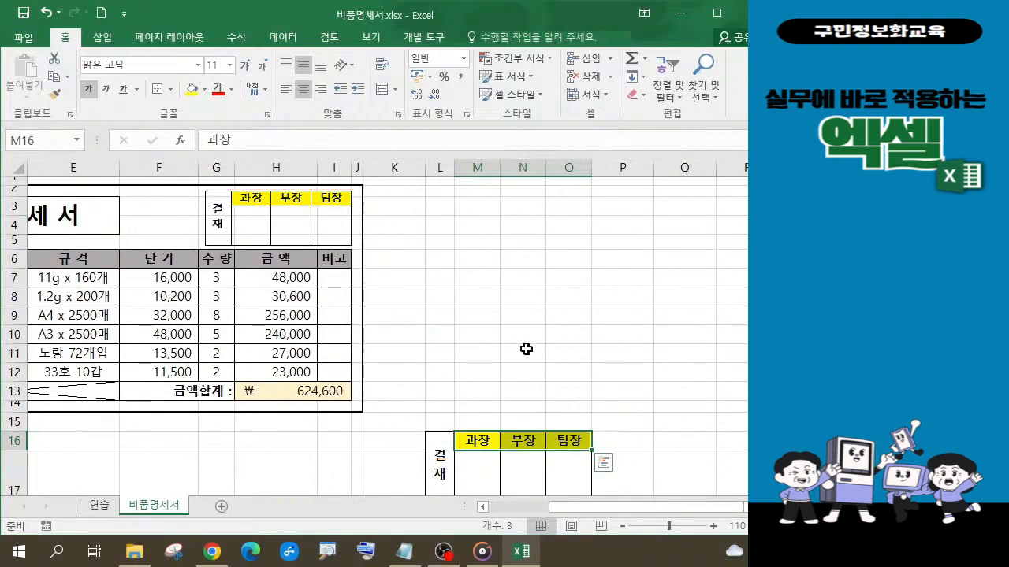
Fill the merged 결재 cell L16 of the source approval box with standard green and compare it with the linked picture.
{"action": "left_click", "coordinate": [442, 465]}
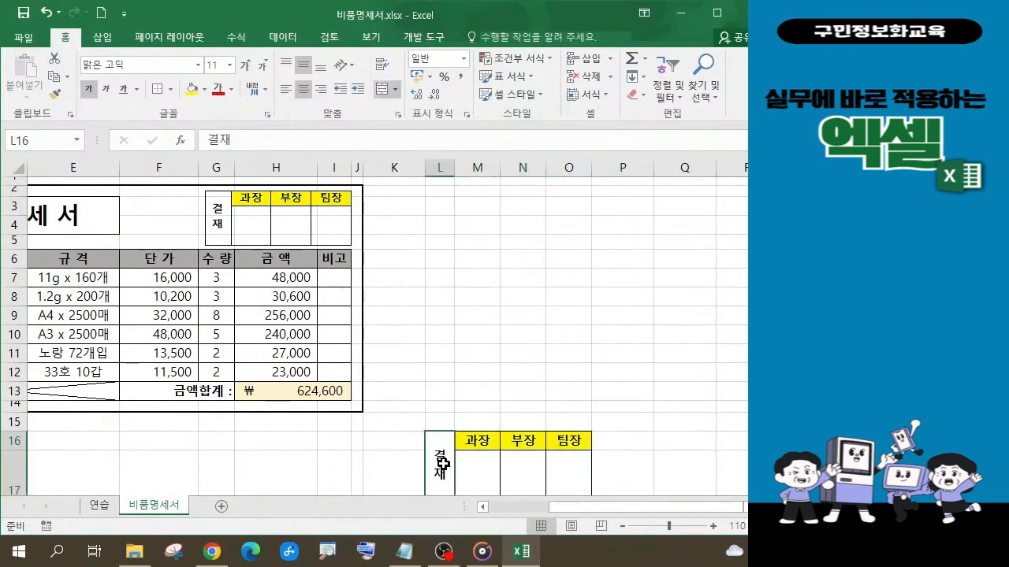
{"action": "left_click", "coordinate": [193, 89]}
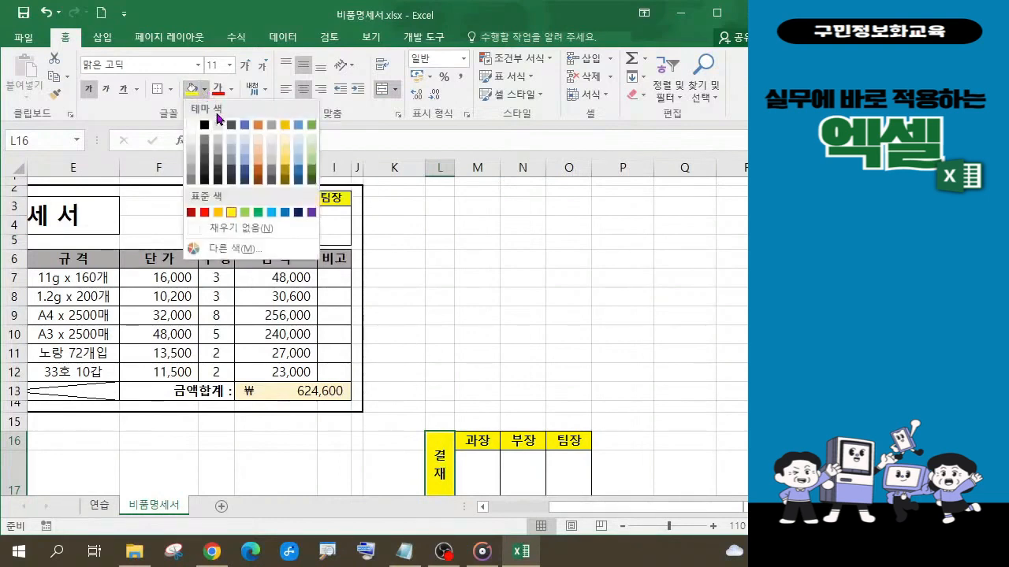
{"action": "left_click", "coordinate": [258, 212]}
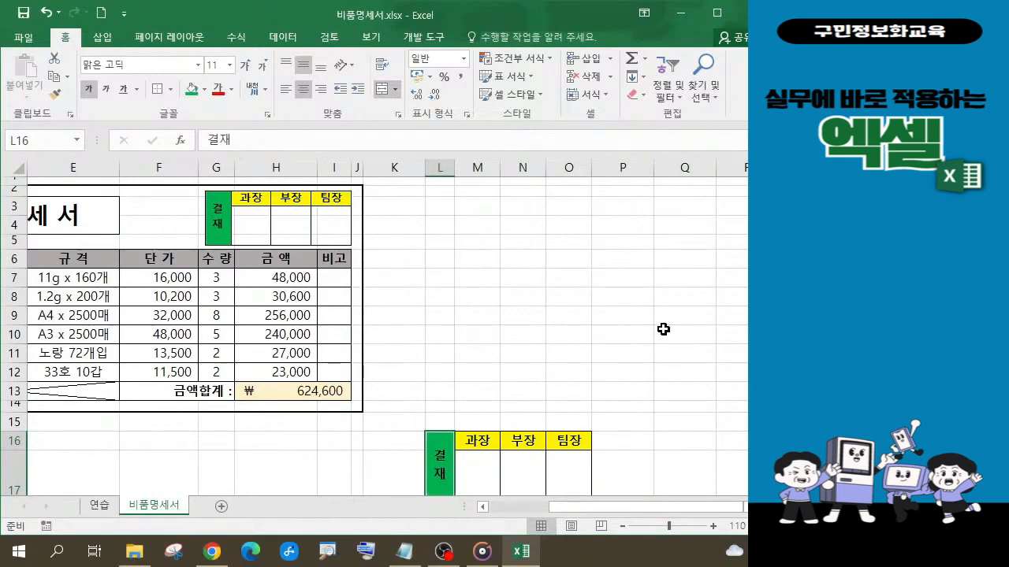
{"action": "scroll", "coordinate": [564, 445], "scroll_direction": "down", "scroll_amount": 1}
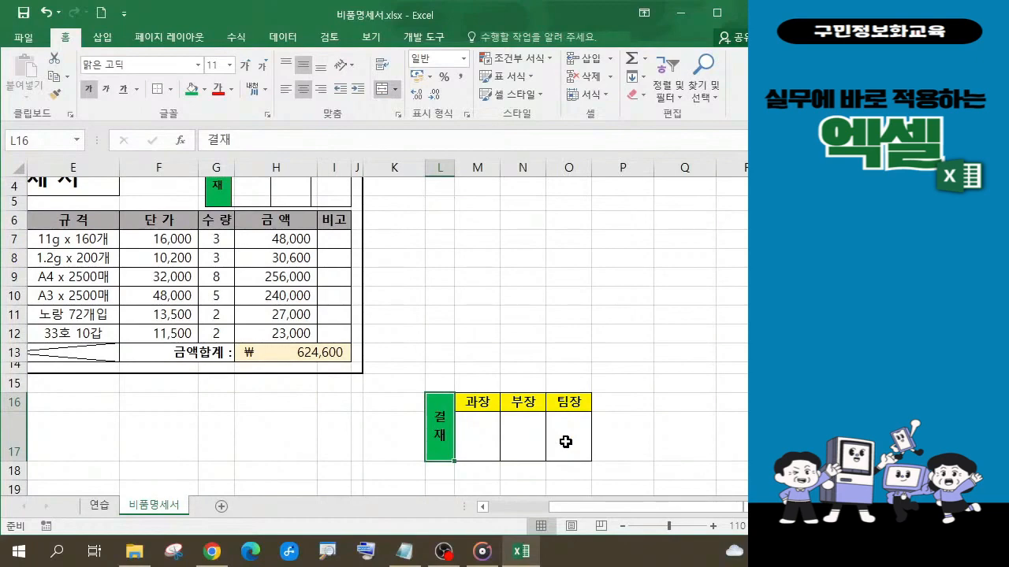
{"action": "scroll", "coordinate": [566, 442], "scroll_direction": "up", "scroll_amount": 1}
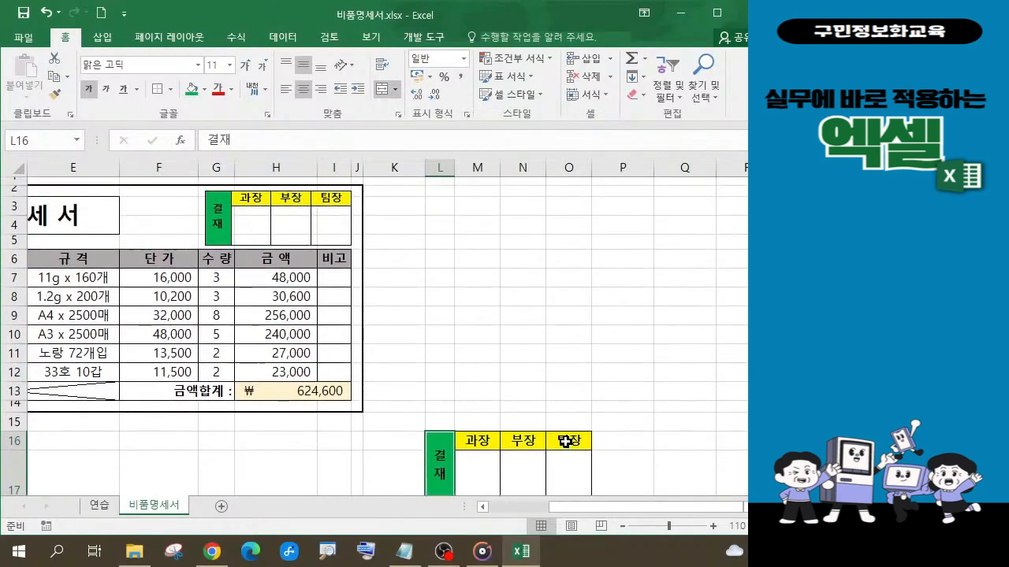
{"action": "scroll", "coordinate": [566, 442], "scroll_direction": "down", "scroll_amount": 1}
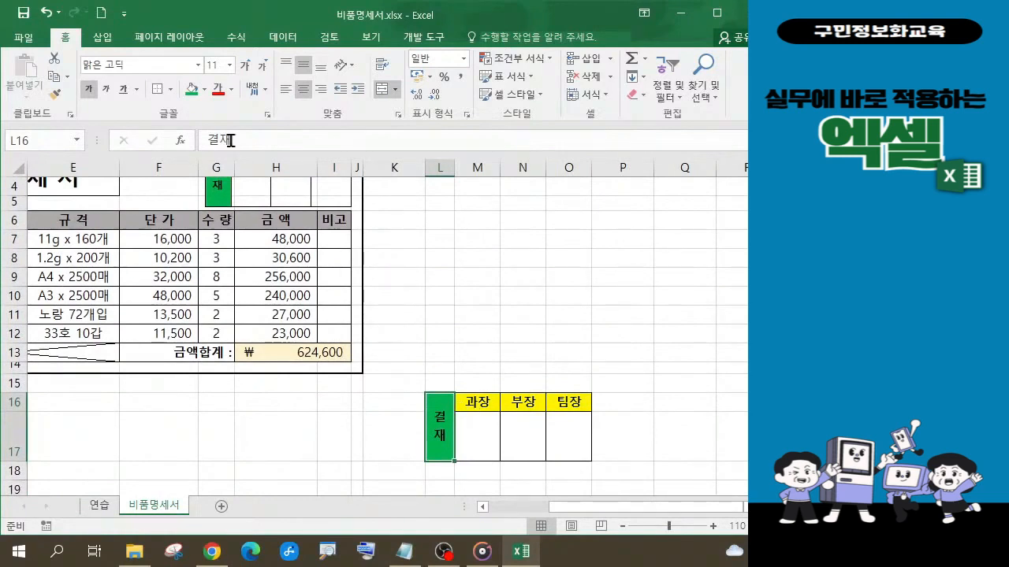
Remove the fill colour from the 결재 cell and the 과장, 부장 and 팀장 header cells of the source approval box.
{"action": "left_click", "coordinate": [204, 90]}
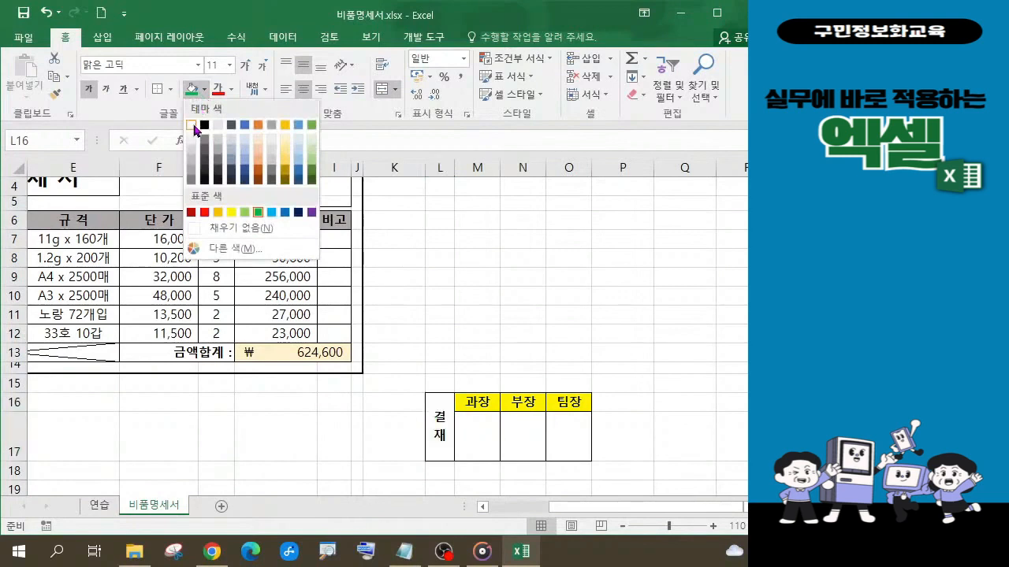
{"action": "left_click", "coordinate": [233, 227]}
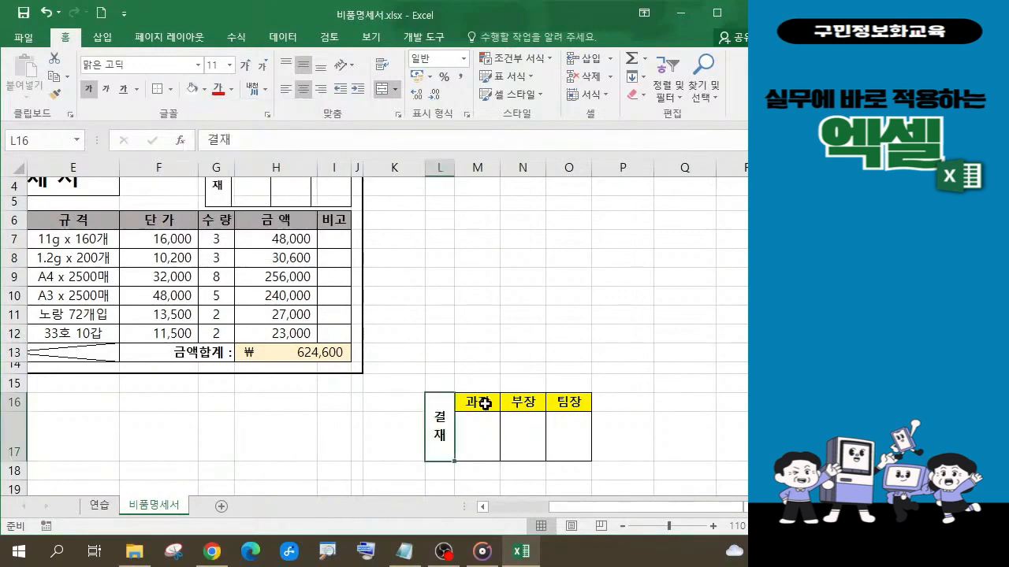
{"action": "left_click_drag", "start_coordinate": [482, 403], "coordinate": [566, 405]}
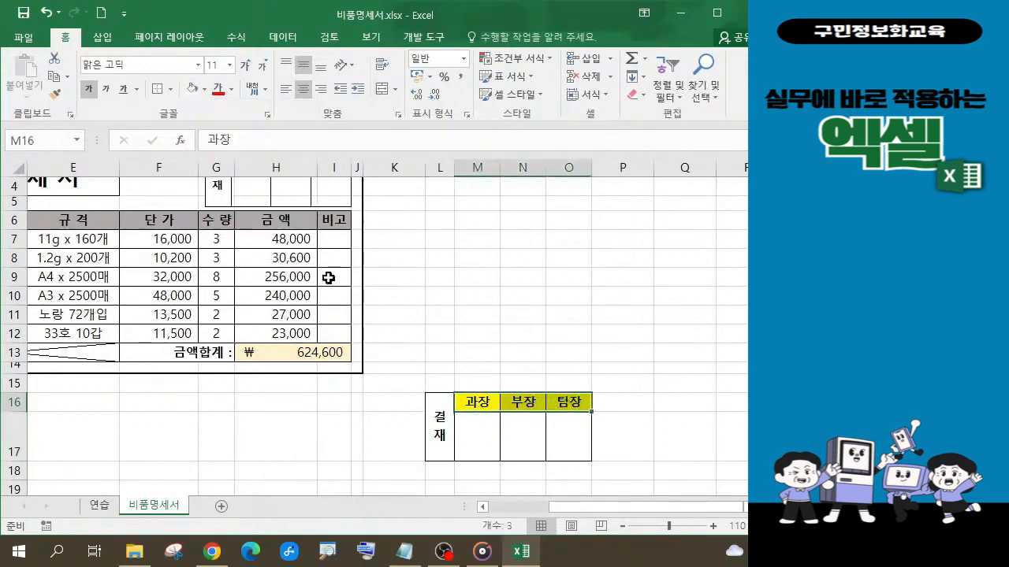
{"action": "left_click", "coordinate": [193, 92]}
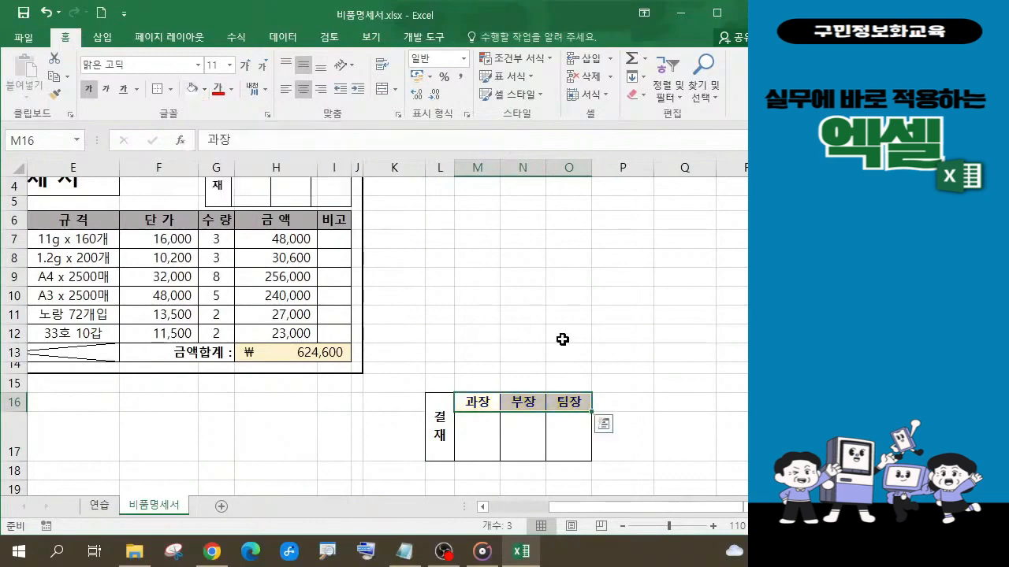
{"action": "left_click", "coordinate": [563, 337]}
{"action": "scroll", "coordinate": [628, 386], "scroll_direction": "up", "scroll_amount": 1}
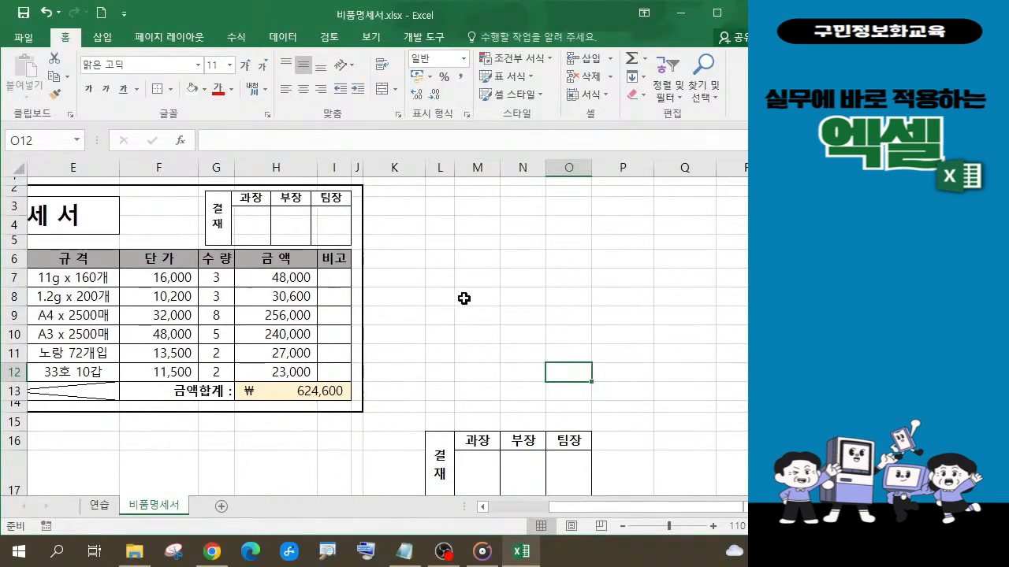
Delete the linked approval box picture beside the sheet title.
{"action": "left_click", "coordinate": [210, 206]}
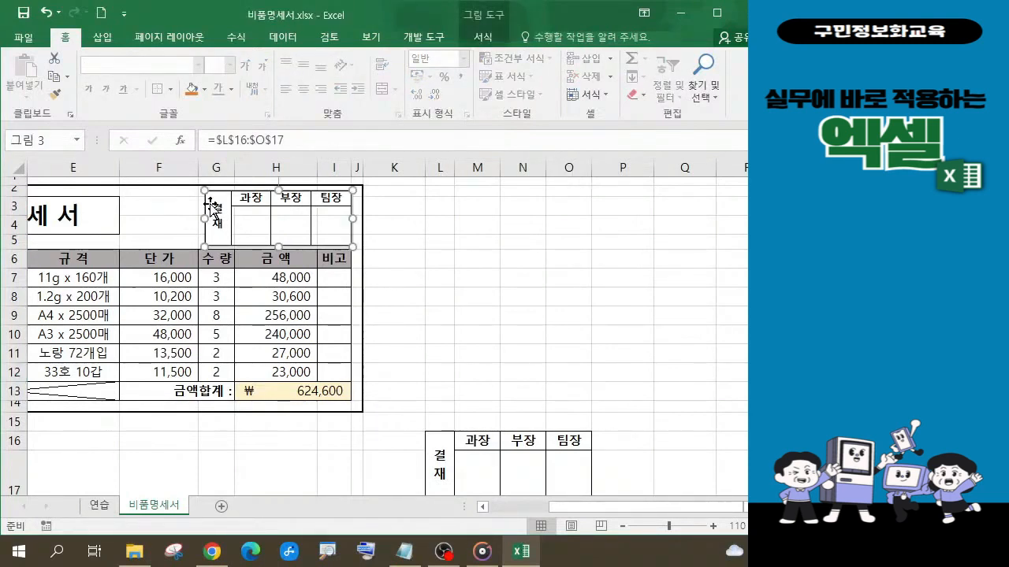
{"action": "key", "text": "Delete"}
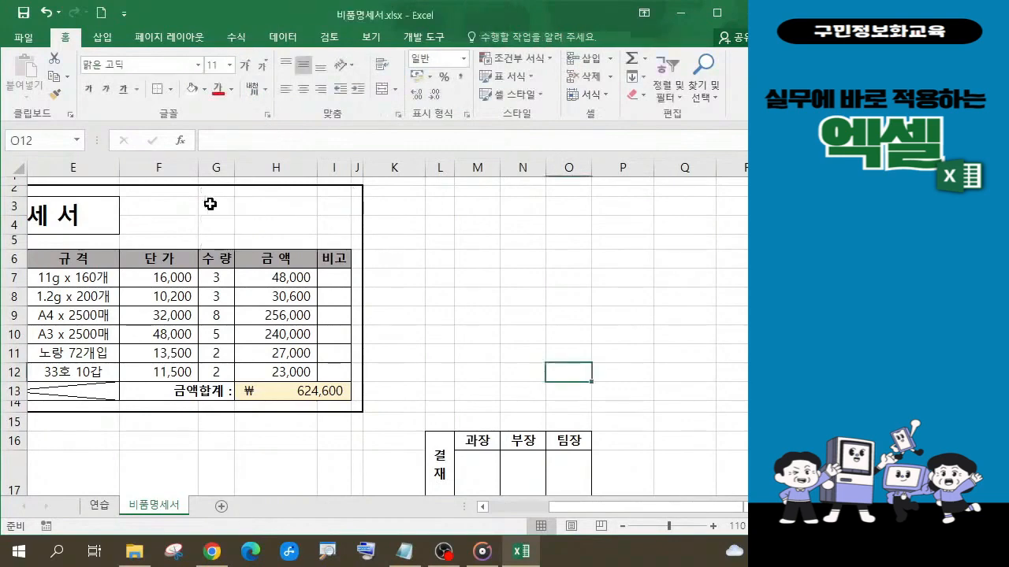
Copy the source approval box range L16:O17 and paste it at cell F3 as ordinary cells.
{"action": "scroll", "coordinate": [681, 419], "scroll_direction": "down", "scroll_amount": 1}
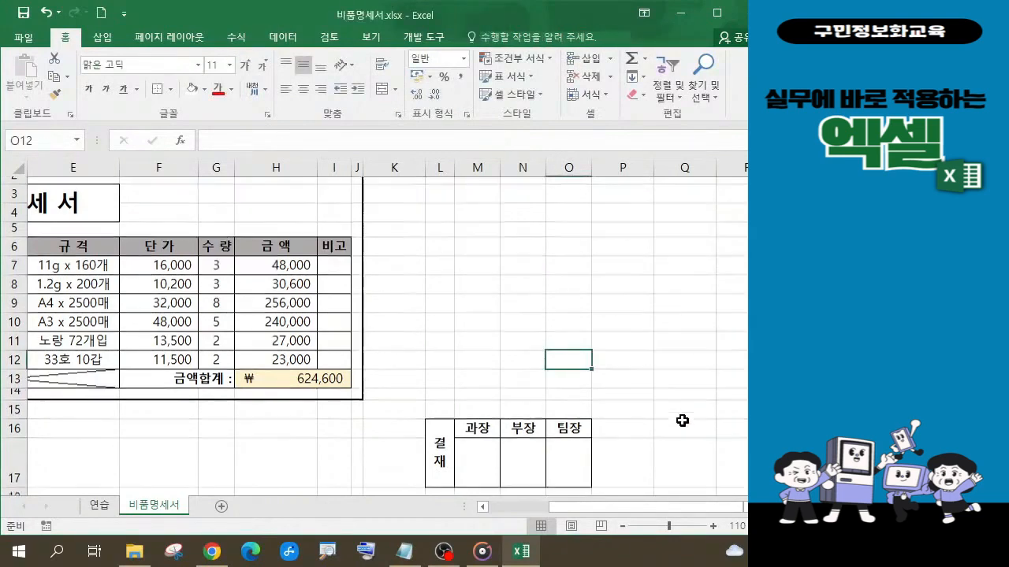
{"action": "left_click_drag", "start_coordinate": [430, 407], "coordinate": [561, 428]}
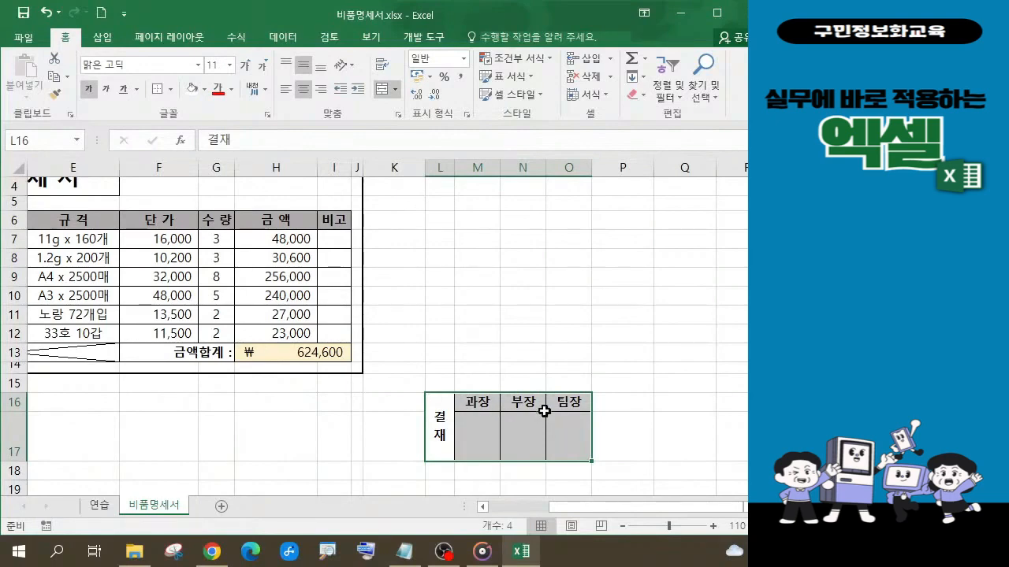
{"action": "left_click", "coordinate": [56, 82]}
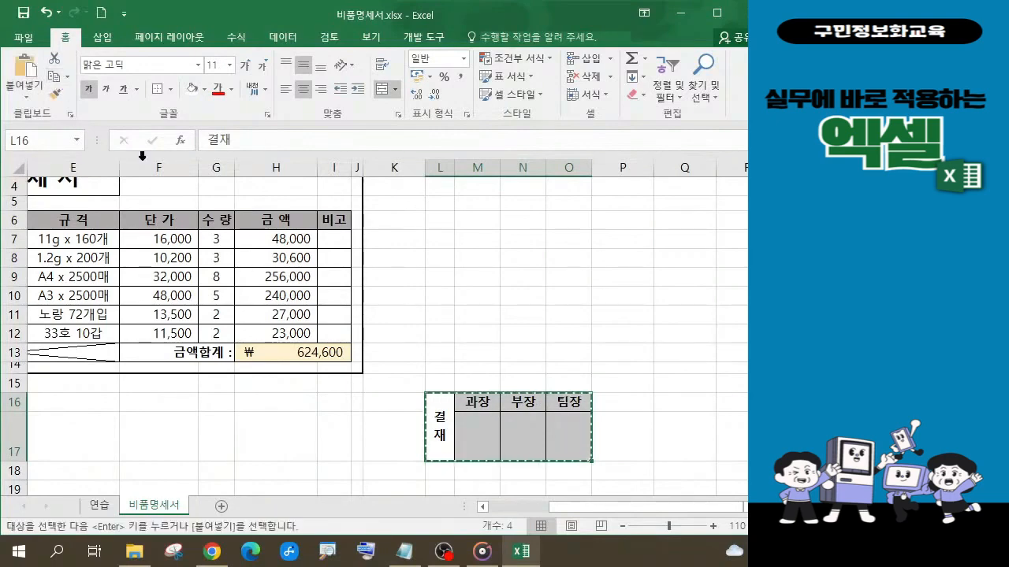
{"action": "scroll", "coordinate": [291, 266], "scroll_direction": "up", "scroll_amount": 1}
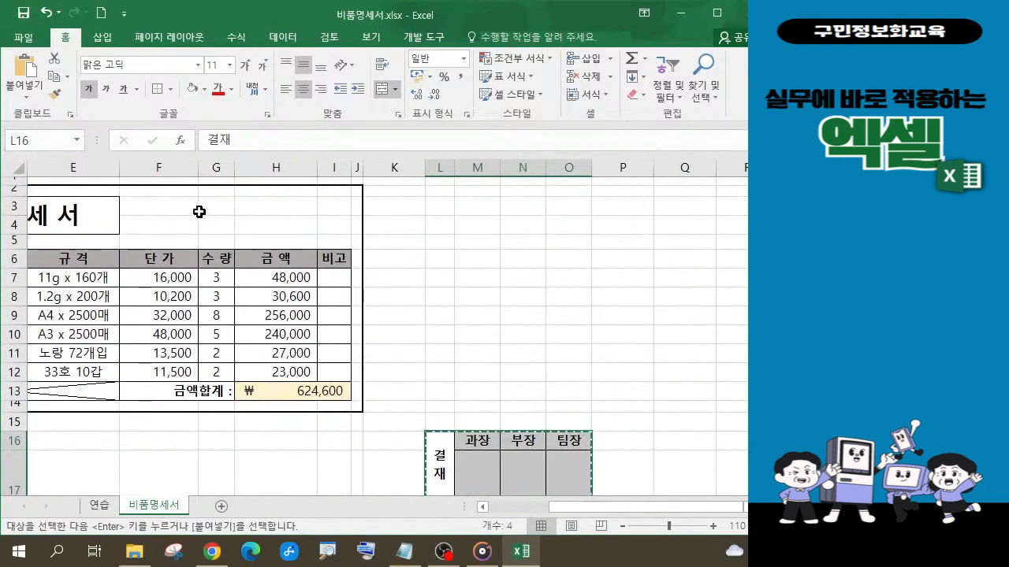
{"action": "left_click", "coordinate": [169, 204]}
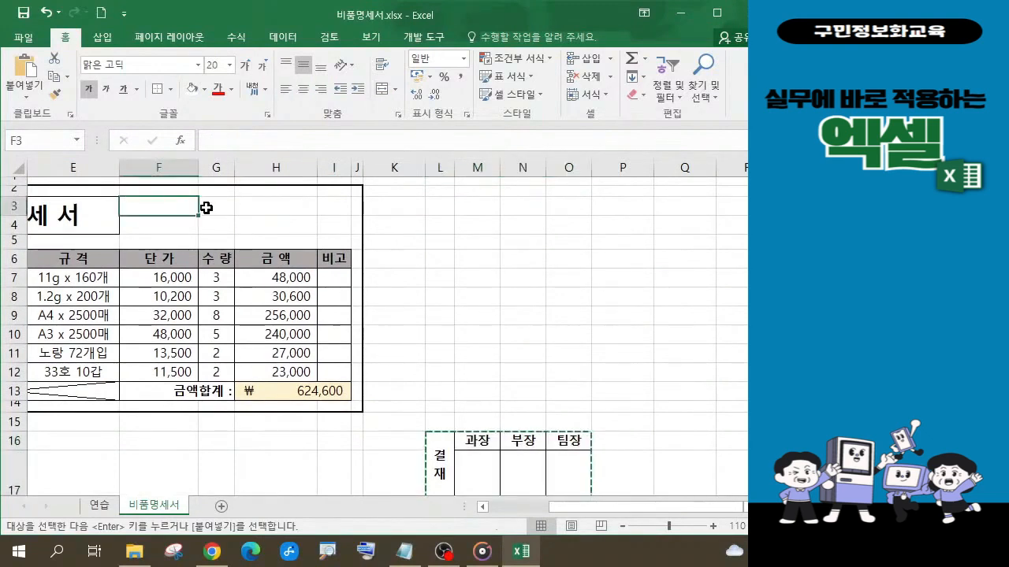
{"action": "left_click", "coordinate": [26, 67]}
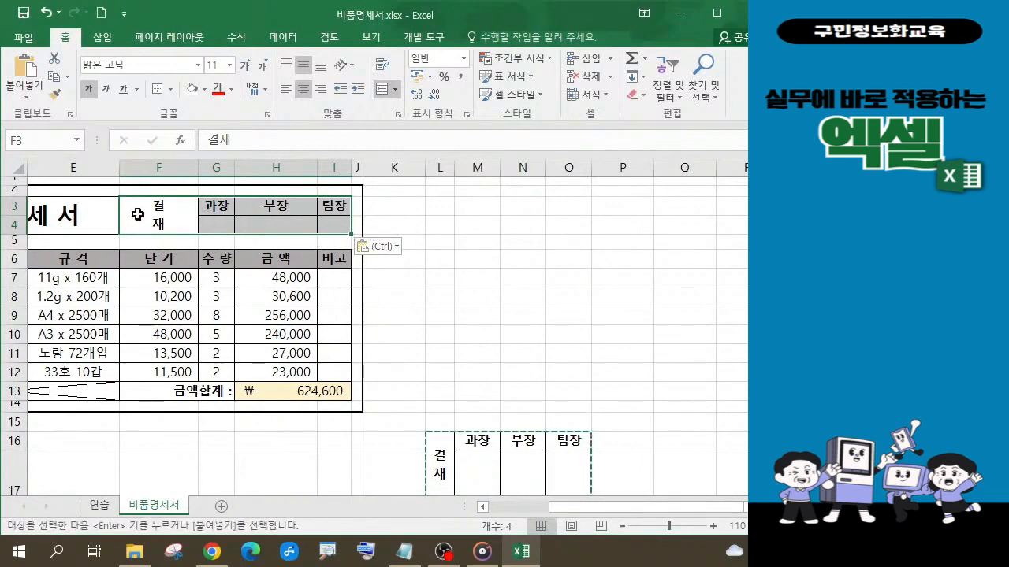
Clear the contents of the box pasted at F3, and undo both the clearing and the ordinary paste.
{"action": "key", "text": "Delete"}
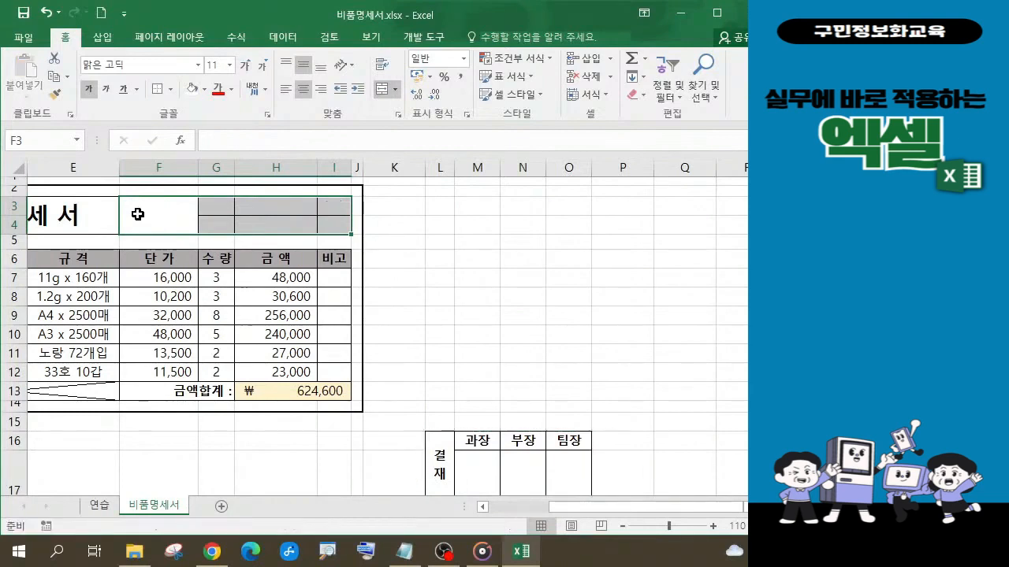
{"action": "left_click", "coordinate": [47, 12]}
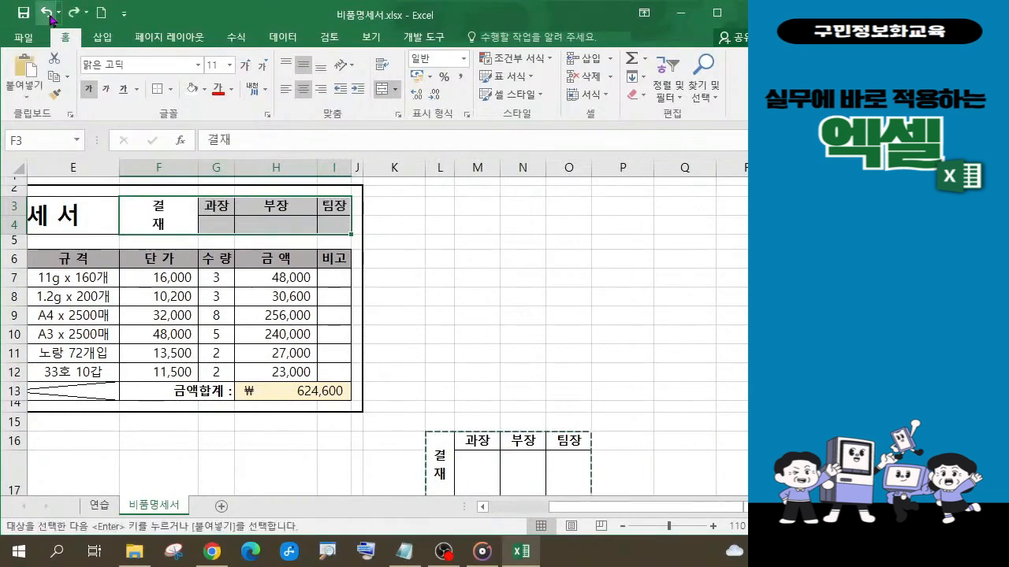
{"action": "left_click", "coordinate": [48, 12]}
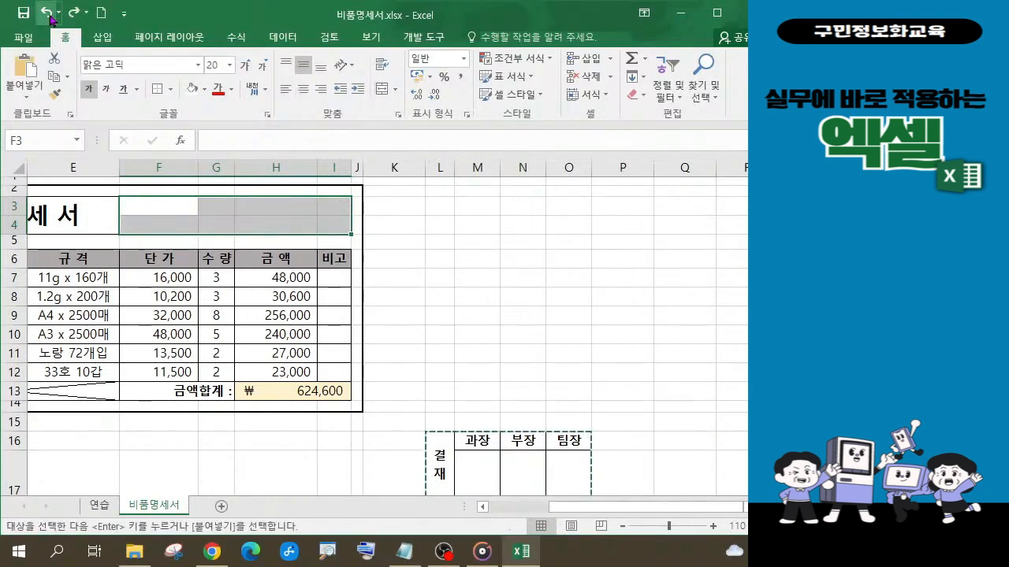
{"action": "left_click", "coordinate": [521, 297]}
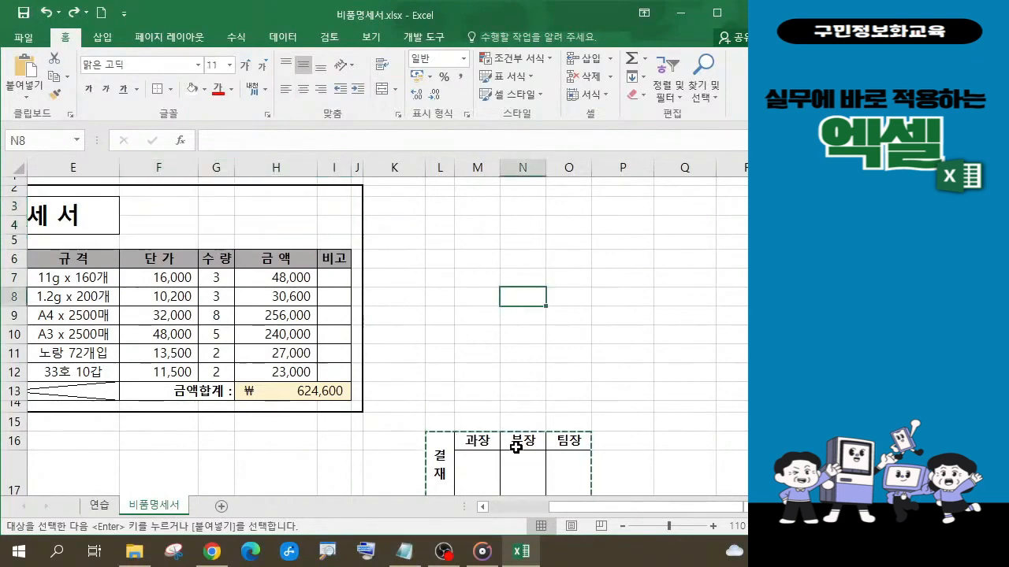
Copy the source approval box range L16:O17 and paste it at cell F3 as a linked picture.
{"action": "scroll", "coordinate": [516, 447], "scroll_direction": "down", "scroll_amount": 1}
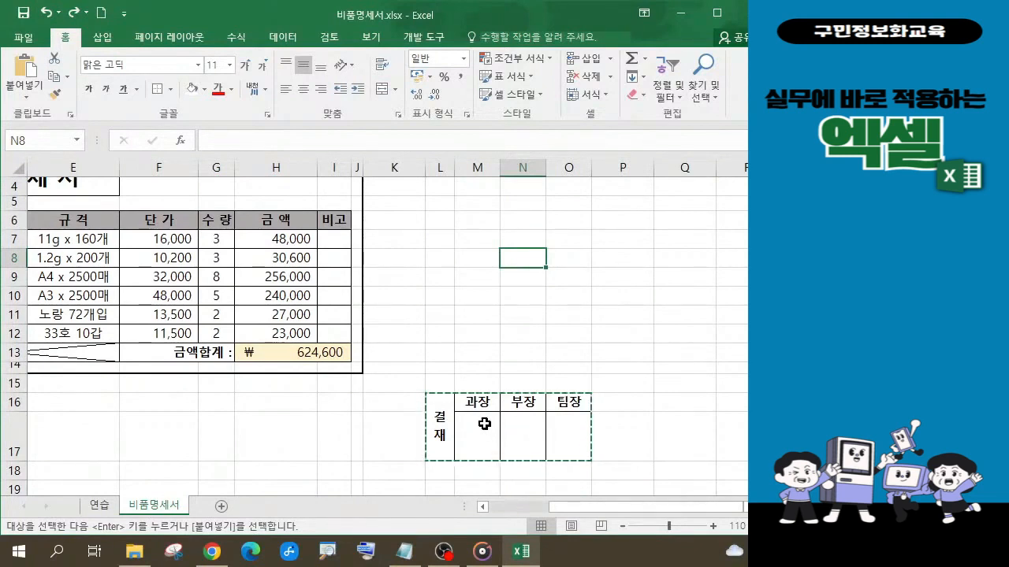
{"action": "left_click_drag", "start_coordinate": [443, 406], "coordinate": [570, 433]}
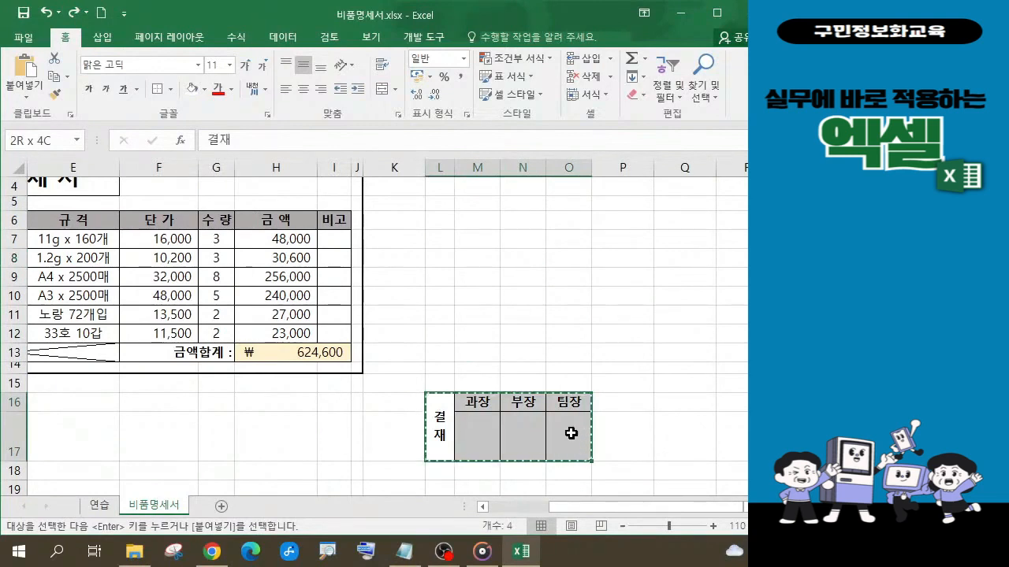
{"action": "left_click_drag", "start_coordinate": [571, 434], "coordinate": [570, 434]}
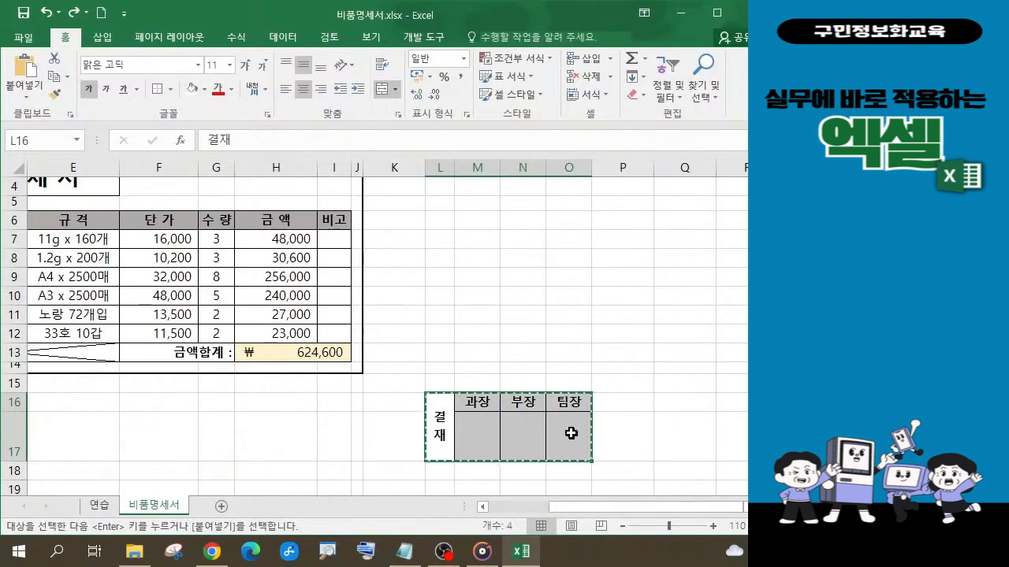
{"action": "left_click", "coordinate": [54, 80]}
{"action": "scroll", "coordinate": [478, 311], "scroll_direction": "up", "scroll_amount": 1}
{"action": "scroll", "coordinate": [478, 311], "scroll_direction": "up", "scroll_amount": 1}
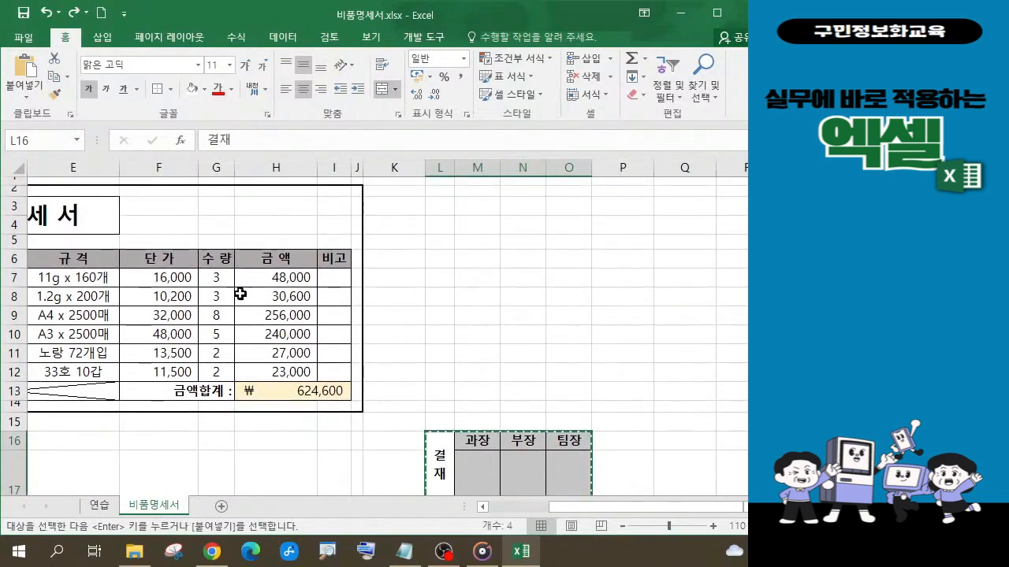
{"action": "left_click", "coordinate": [180, 204]}
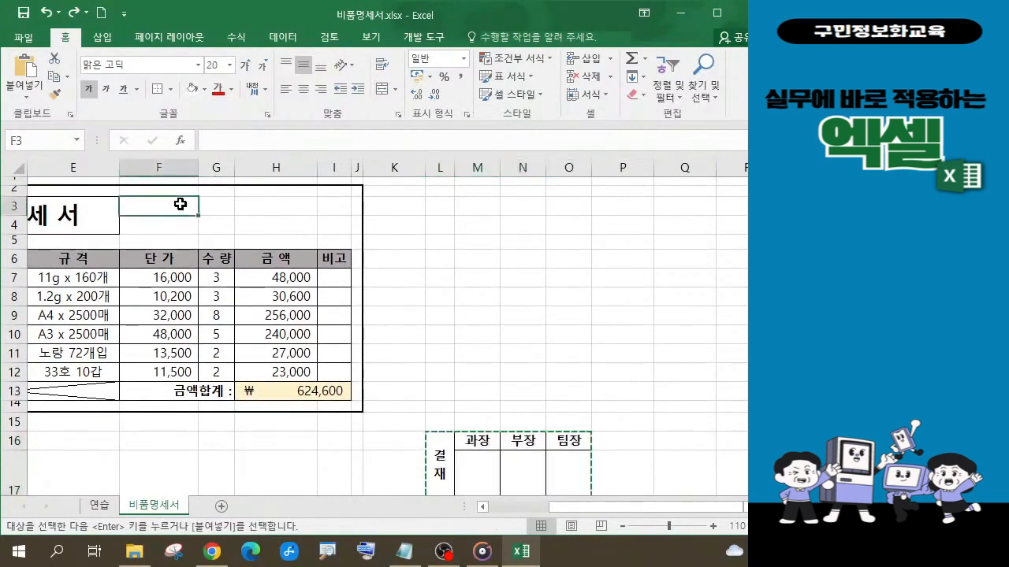
{"action": "left_click", "coordinate": [27, 98]}
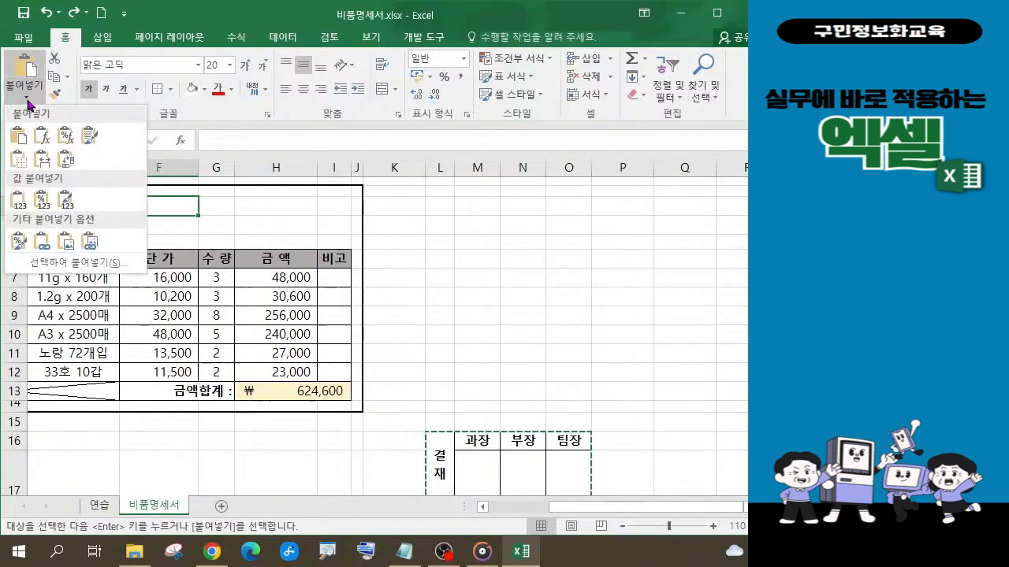
{"action": "left_click", "coordinate": [89, 246]}
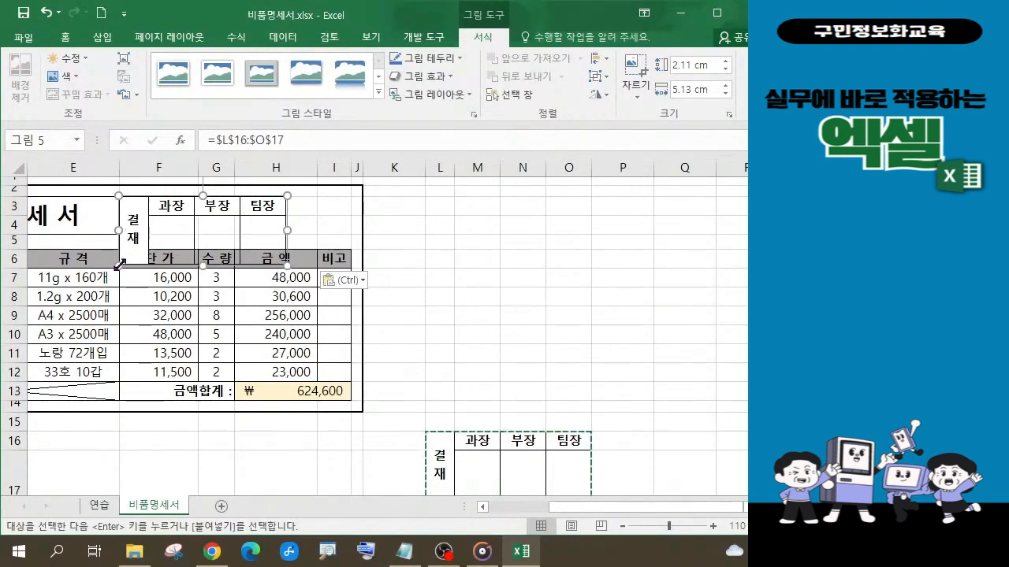
Resize the linked approval box picture to about 1.73 cm by 6.09 cm and position it beside the title, above the table header row.
{"action": "left_click_drag", "start_coordinate": [118, 265], "coordinate": [149, 252]}
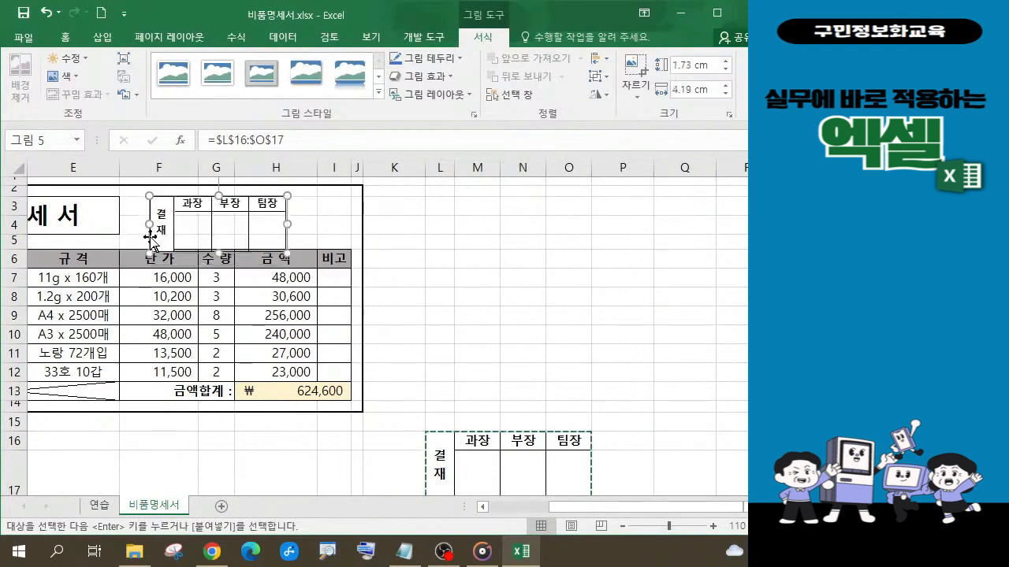
{"action": "left_click_drag", "start_coordinate": [288, 225], "coordinate": [348, 224]}
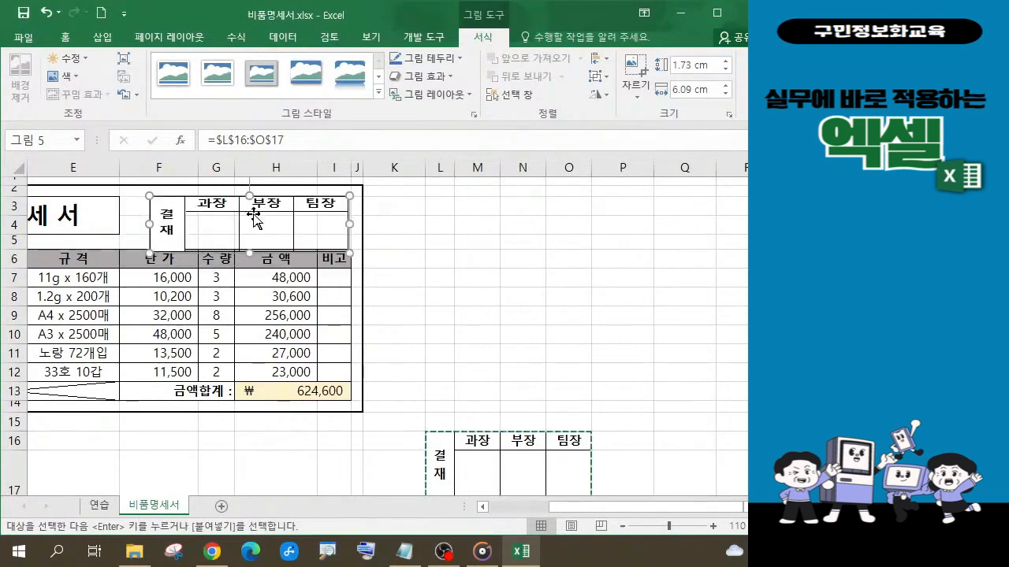
{"action": "left_click_drag", "start_coordinate": [263, 211], "coordinate": [256, 209]}
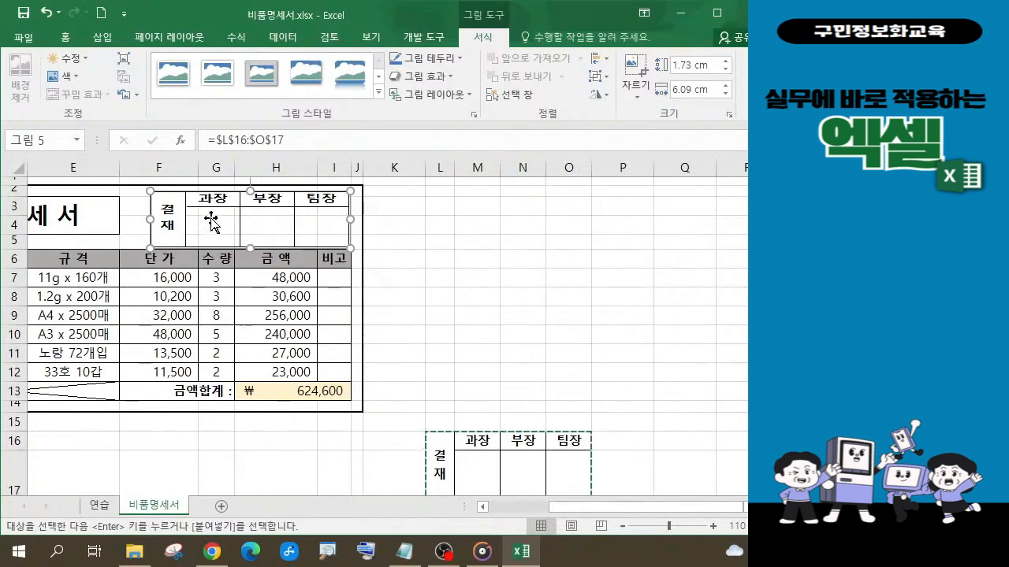
Fill the 과장, 부장 and 팀장 header cells and the 결재 cell of the source approval box with standard light green.
{"action": "scroll", "coordinate": [445, 441], "scroll_direction": "down", "scroll_amount": 1}
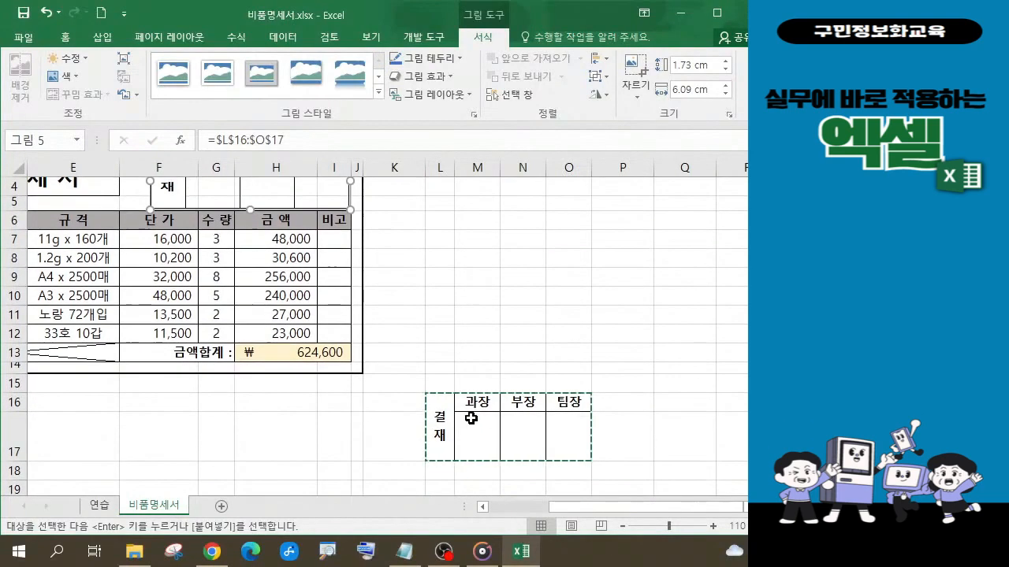
{"action": "left_click_drag", "start_coordinate": [475, 400], "coordinate": [576, 399]}
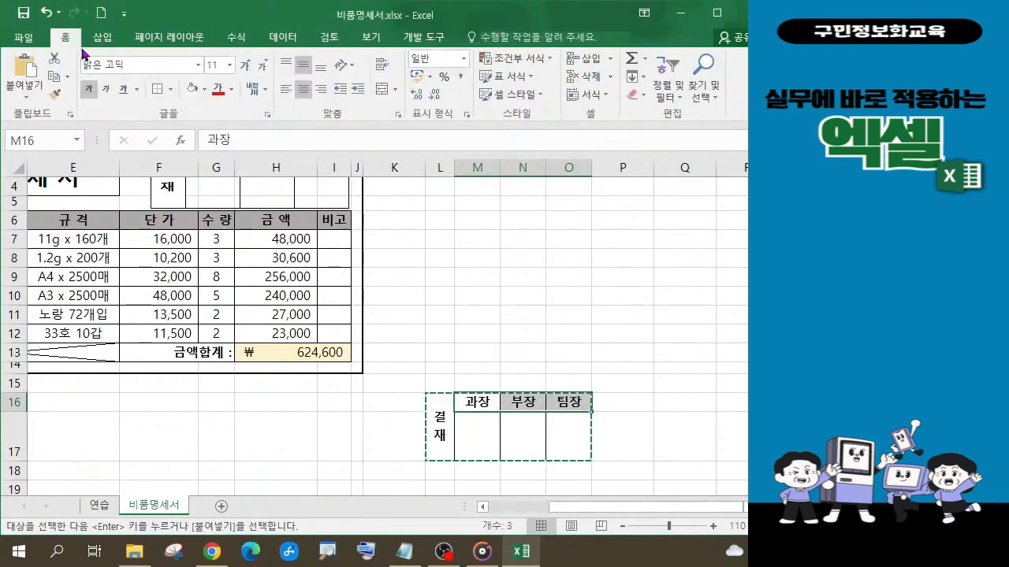
{"action": "left_click", "coordinate": [204, 90]}
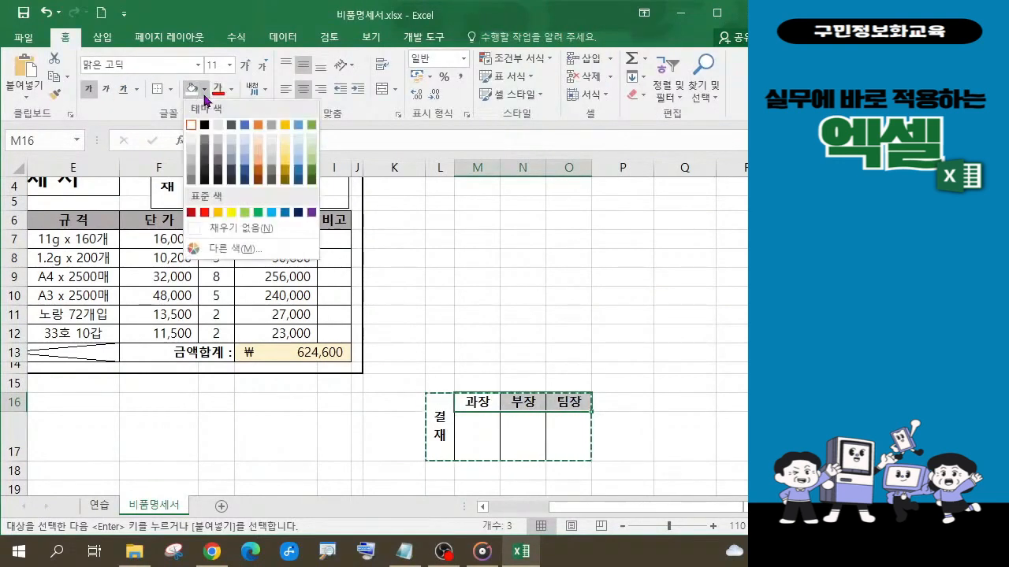
{"action": "left_click", "coordinate": [245, 213]}
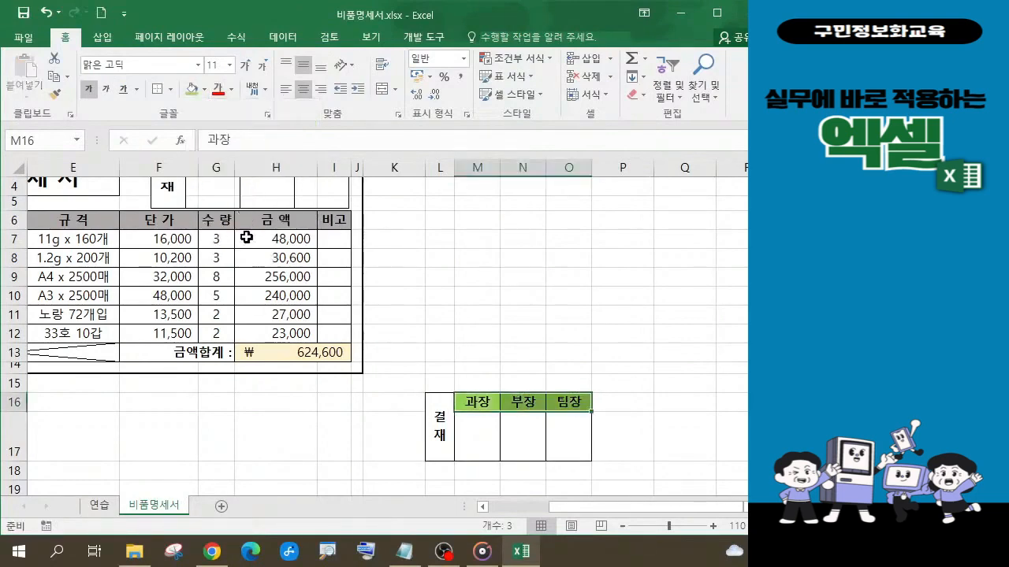
{"action": "left_click", "coordinate": [435, 434]}
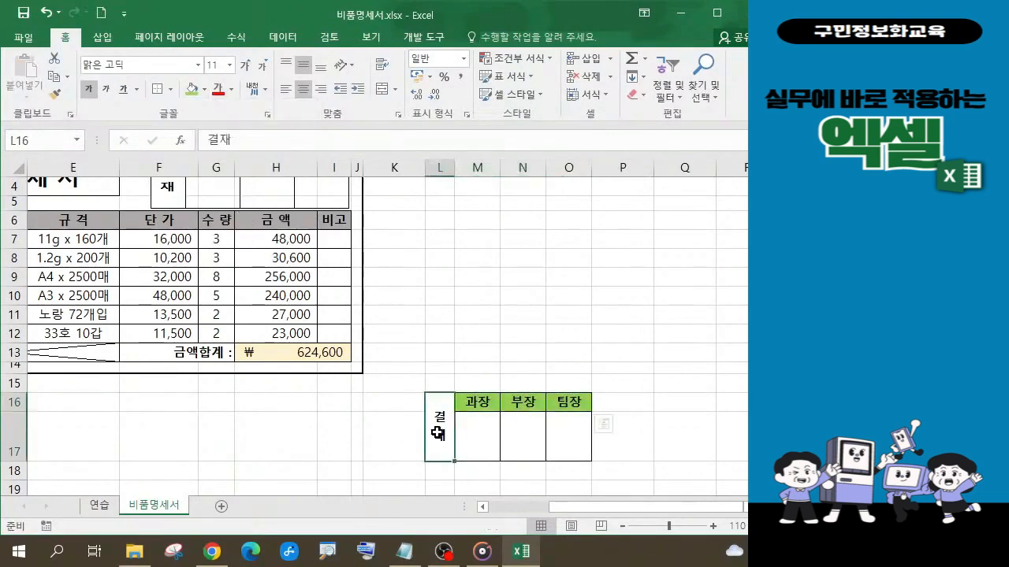
{"action": "left_click", "coordinate": [191, 89]}
{"action": "scroll", "coordinate": [460, 362], "scroll_direction": "up", "scroll_amount": 1}
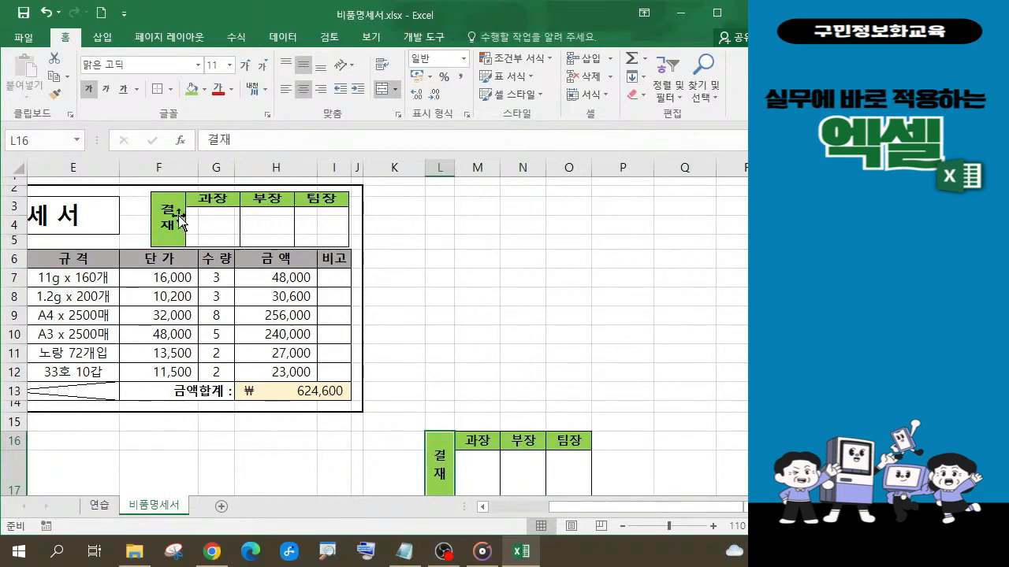
{"action": "scroll", "coordinate": [622, 386], "scroll_direction": "down", "scroll_amount": 1}
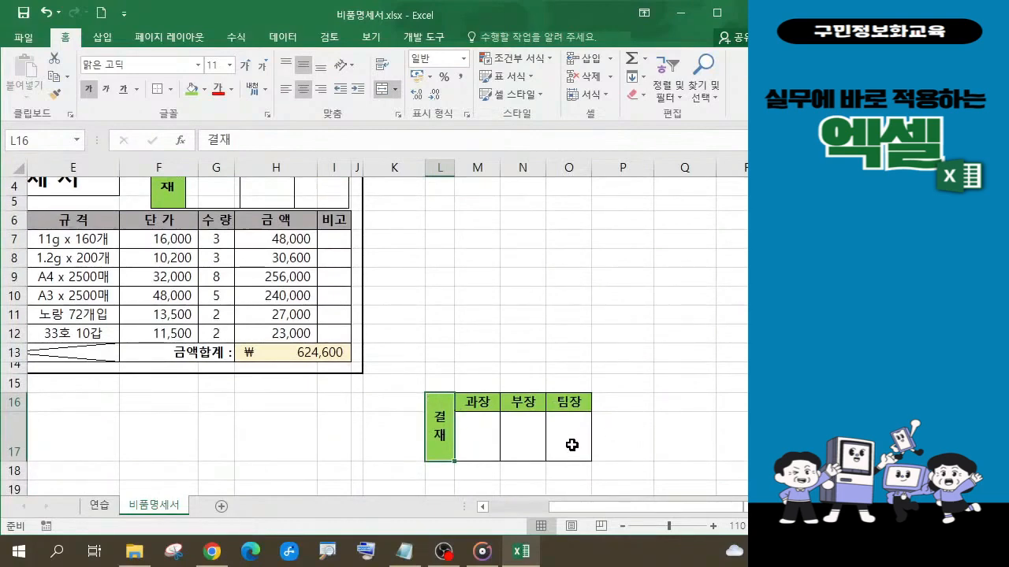
{"action": "scroll", "coordinate": [470, 425], "scroll_direction": "up", "scroll_amount": 1}
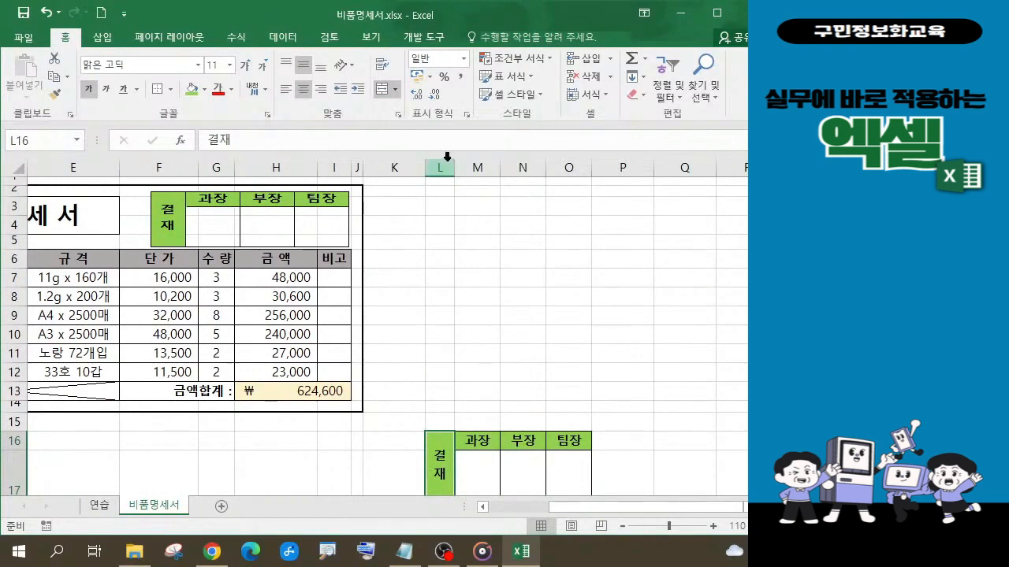
Delete columns L through O, which hold the source approval box.
{"action": "left_click_drag", "start_coordinate": [435, 164], "coordinate": [558, 157]}
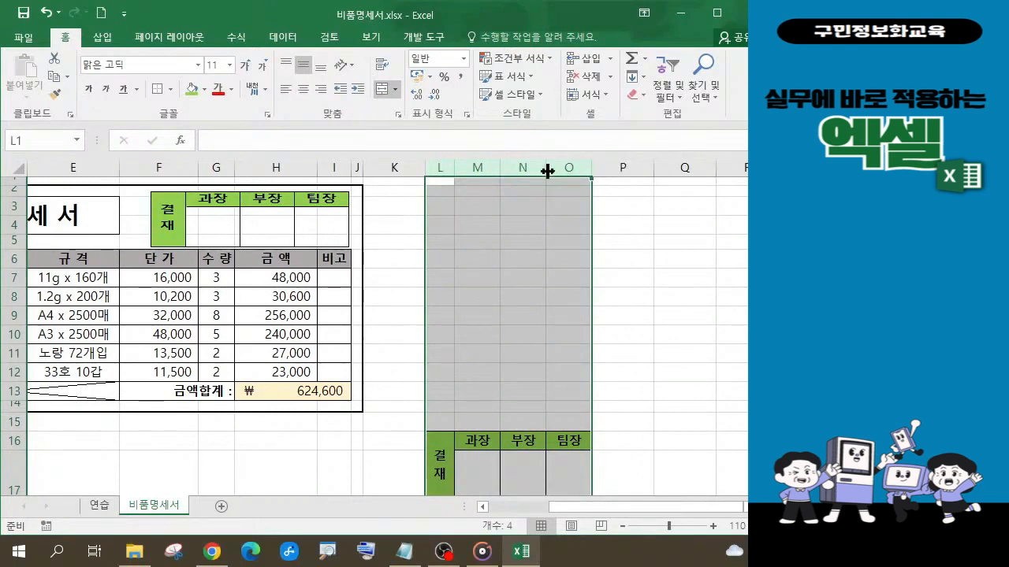
{"action": "right_click", "coordinate": [547, 168]}
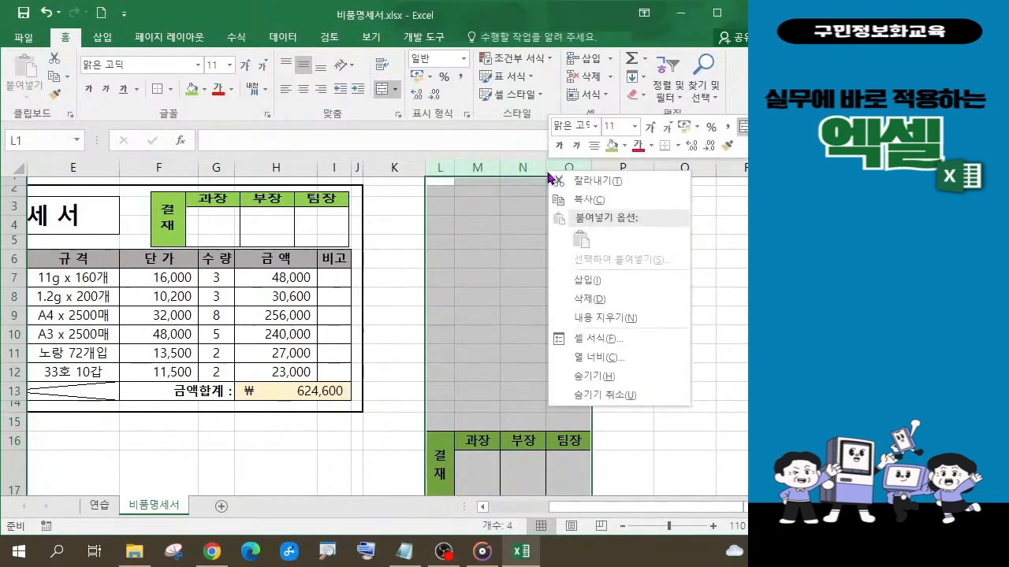
{"action": "left_click", "coordinate": [589, 301]}
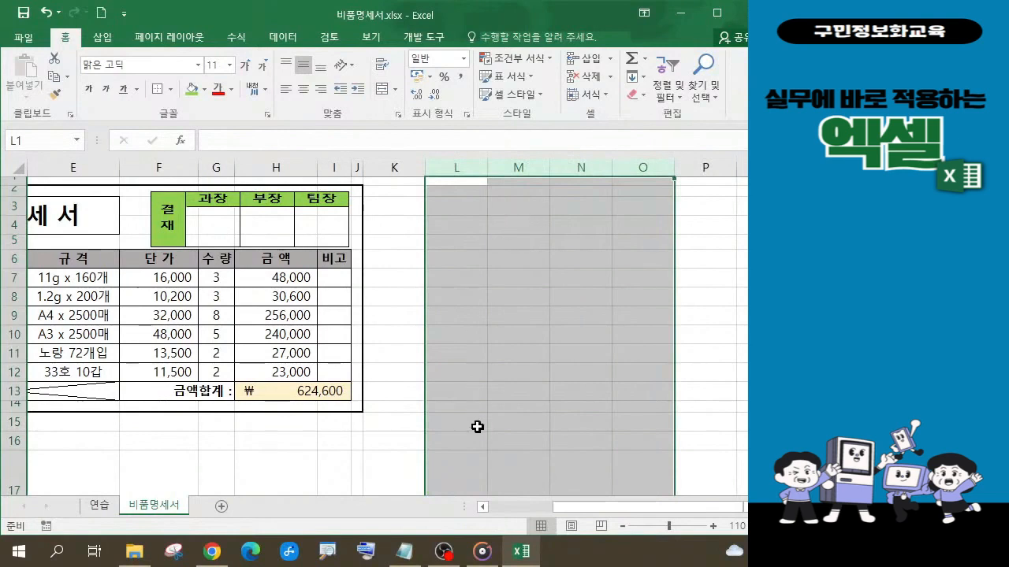
{"action": "left_click", "coordinate": [552, 466]}
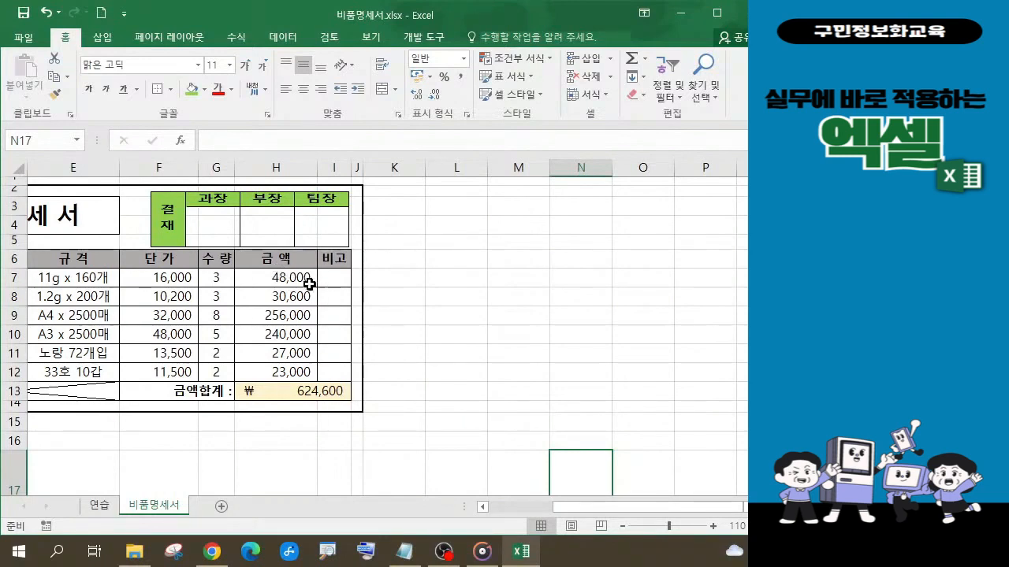
Copy the 금액 column range H6:H12 and paste it at cell L6 with the ordinary paste.
{"action": "left_click", "coordinate": [272, 263]}
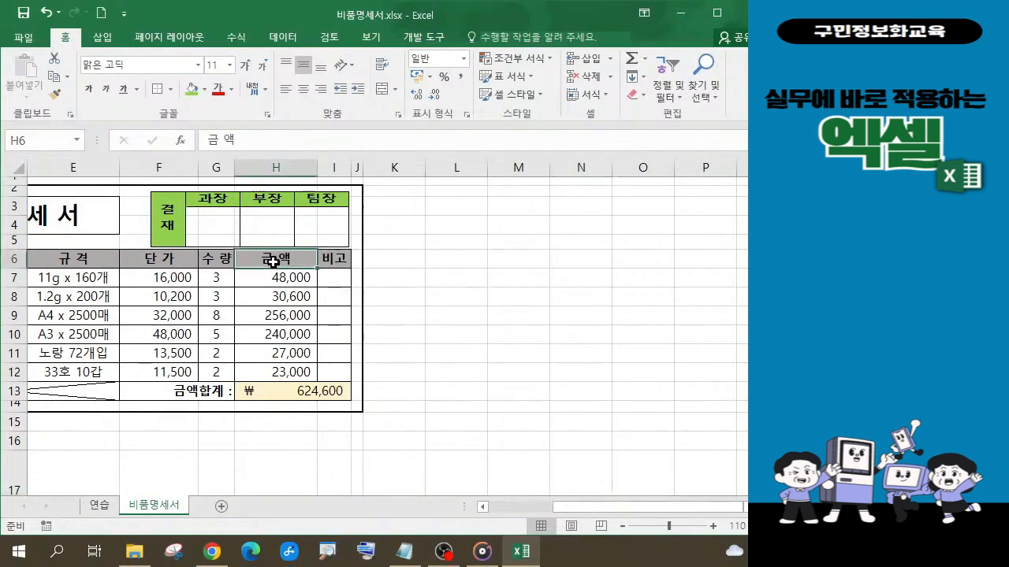
{"action": "left_click_drag", "start_coordinate": [272, 262], "coordinate": [281, 371]}
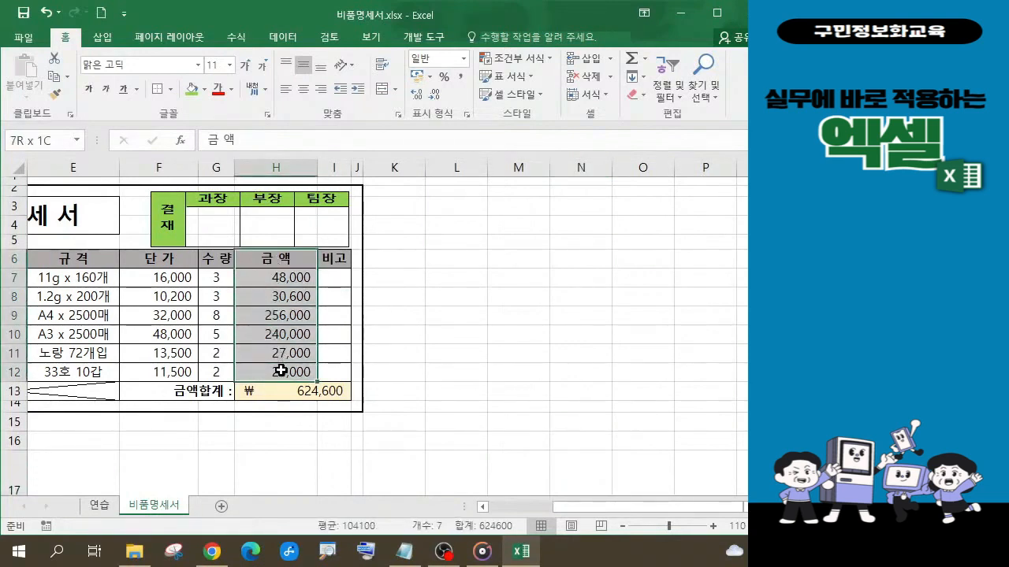
{"action": "left_click_drag", "start_coordinate": [281, 372], "coordinate": [281, 372]}
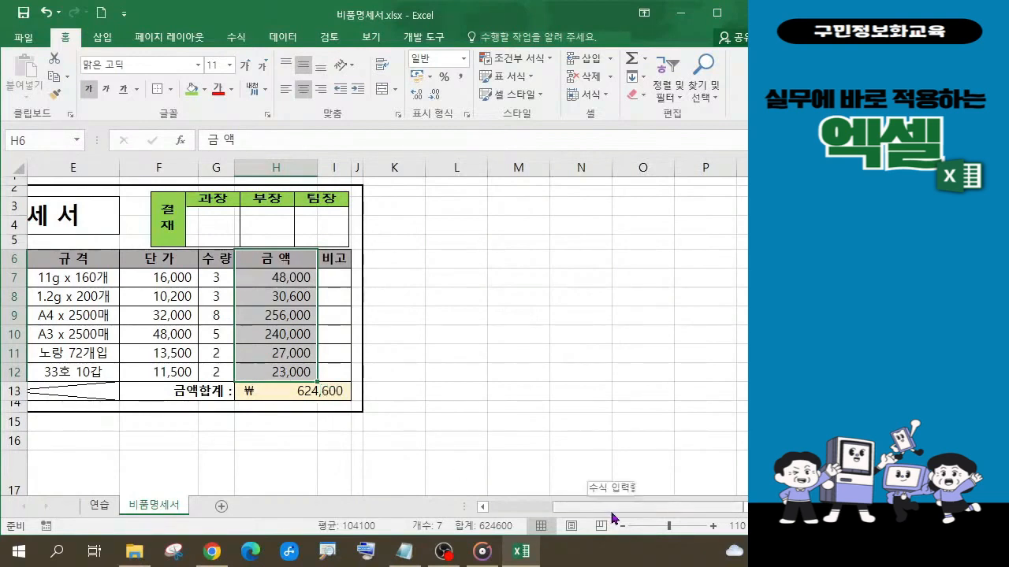
{"action": "left_click_drag", "start_coordinate": [610, 508], "coordinate": [536, 522]}
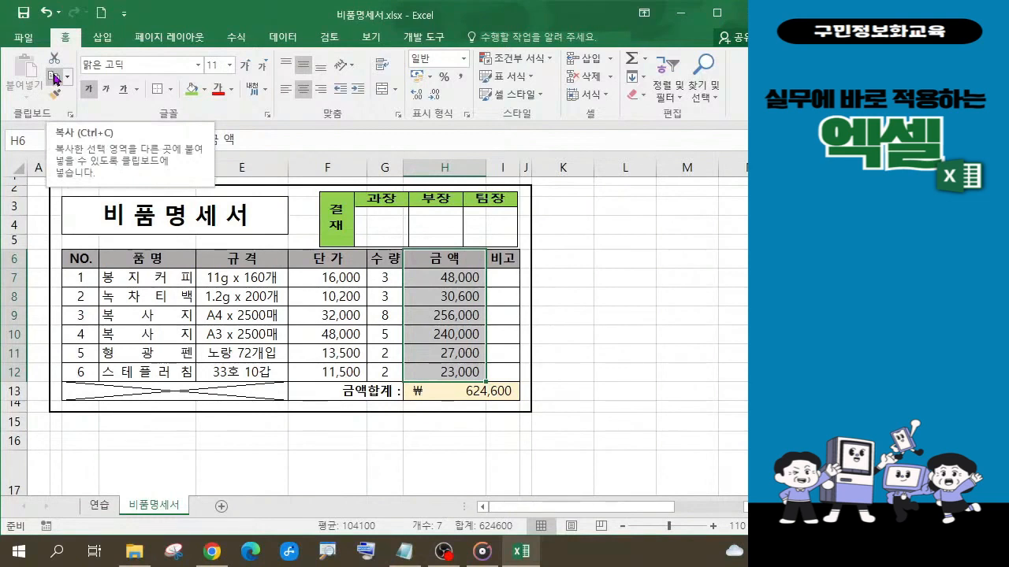
{"action": "left_click", "coordinate": [55, 78]}
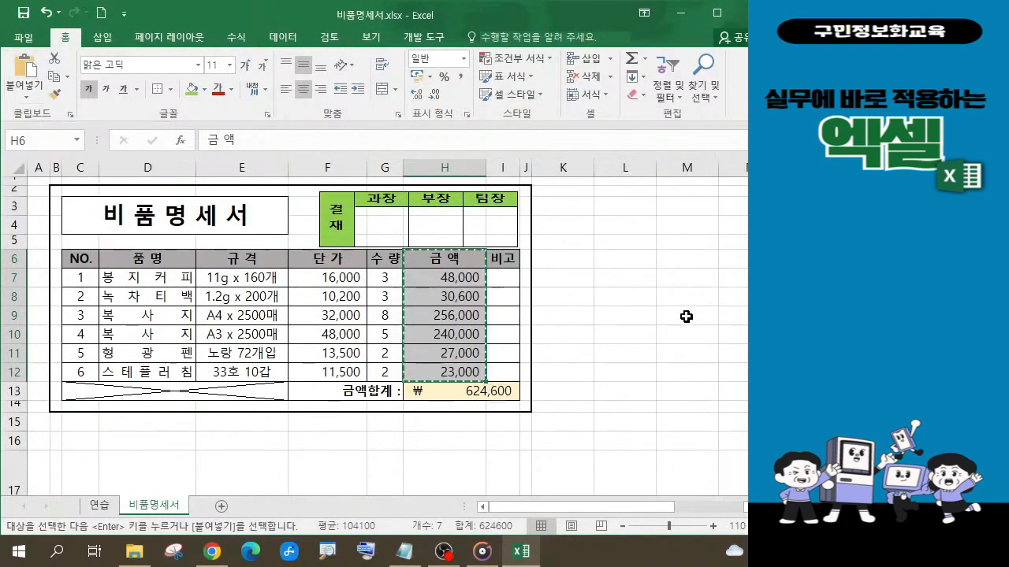
{"action": "left_click", "coordinate": [623, 257]}
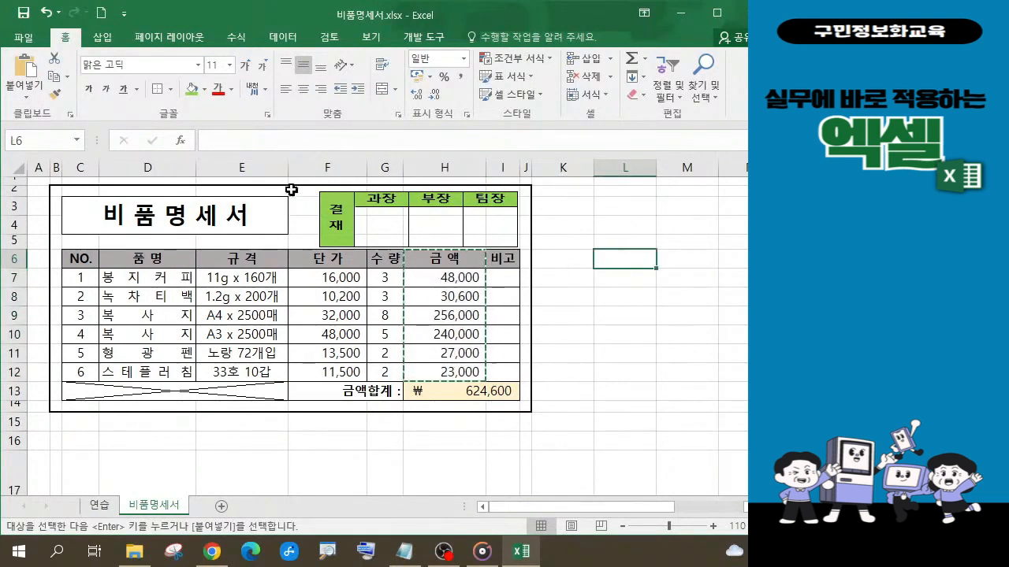
{"action": "left_click", "coordinate": [21, 69]}
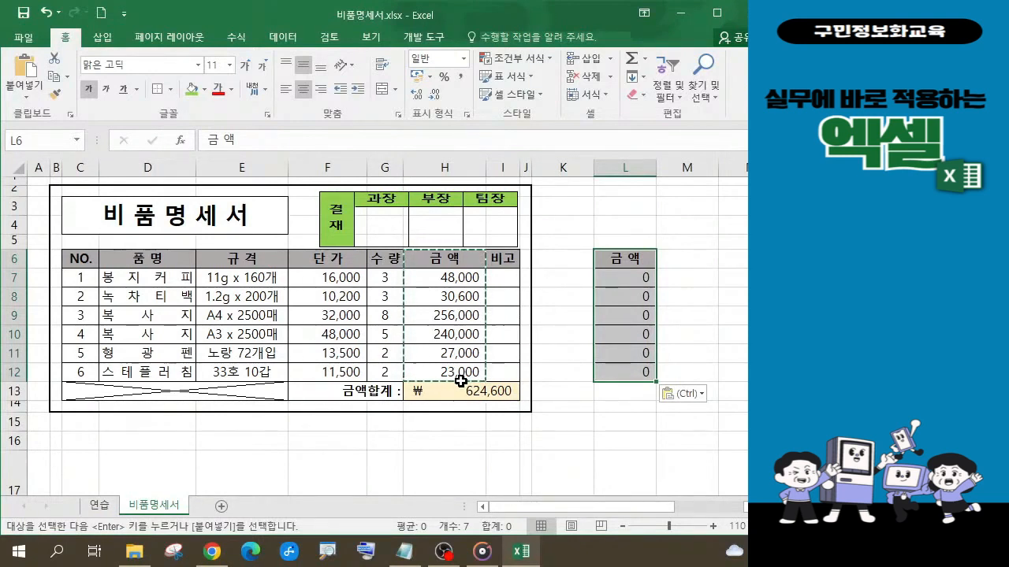
Change the paste option of the 금액 range pasted at L6 to values only.
{"action": "left_click", "coordinate": [701, 397]}
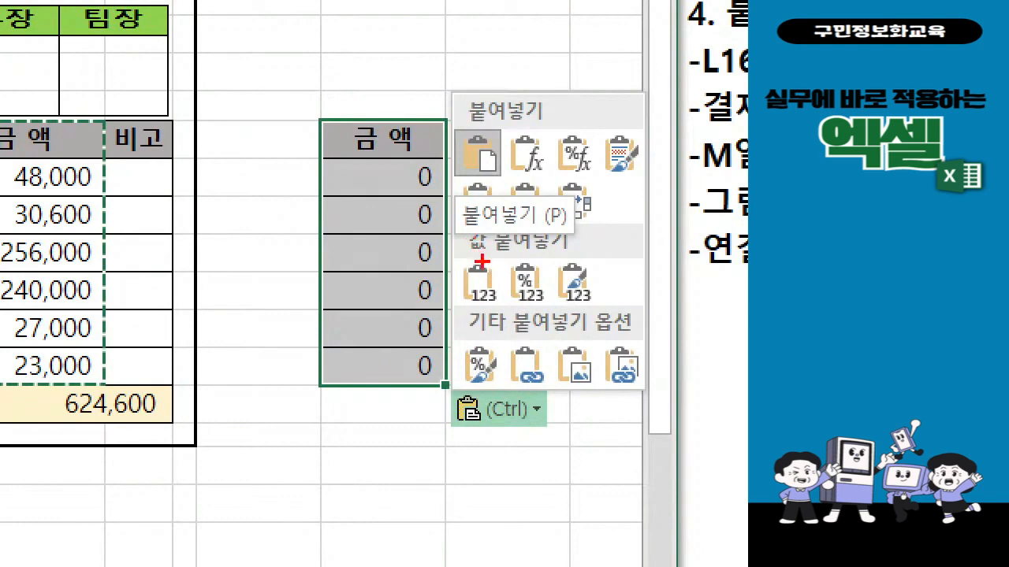
{"action": "key", "text": "Escape"}
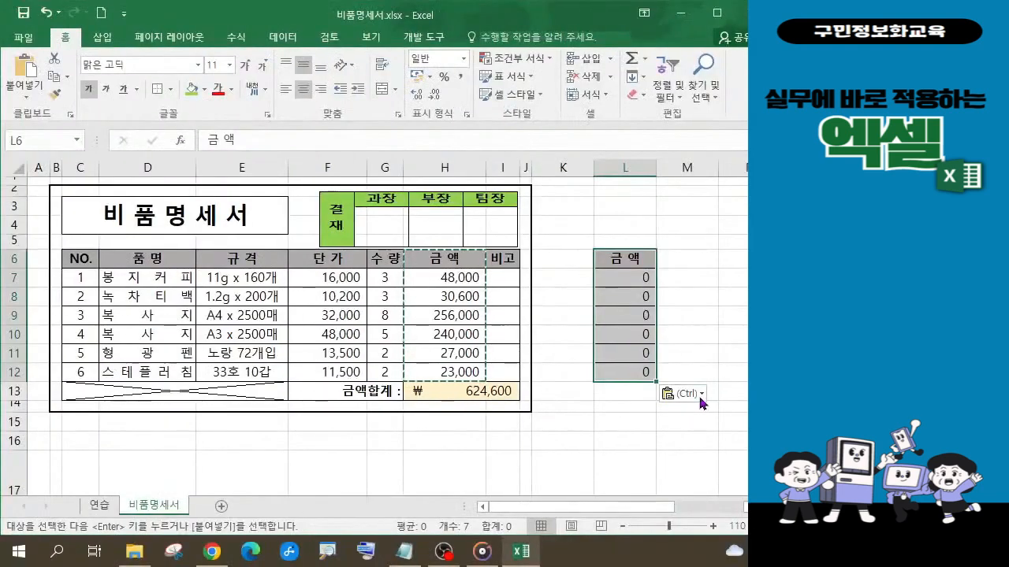
{"action": "left_click", "coordinate": [536, 411]}
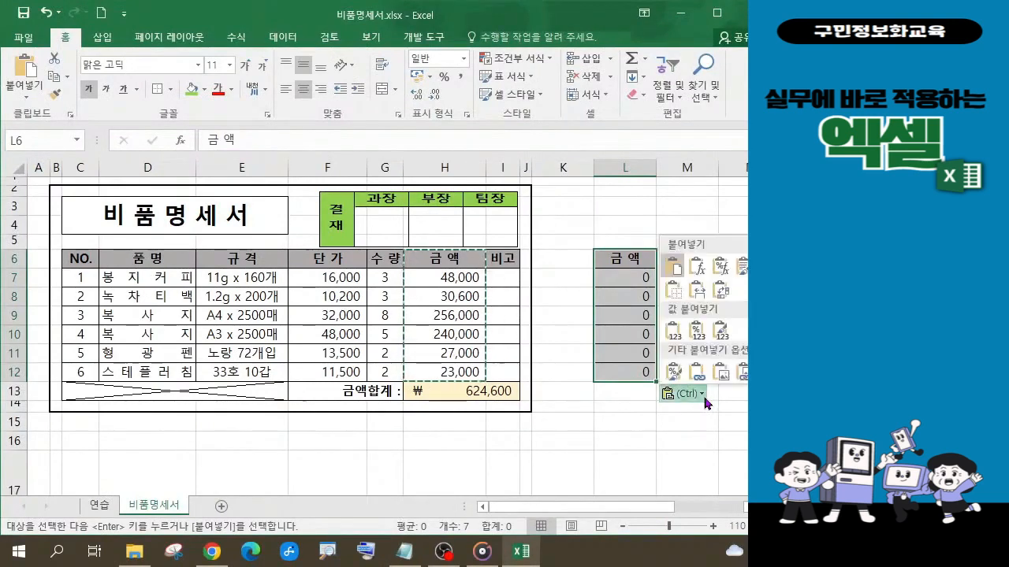
{"action": "left_click", "coordinate": [674, 330]}
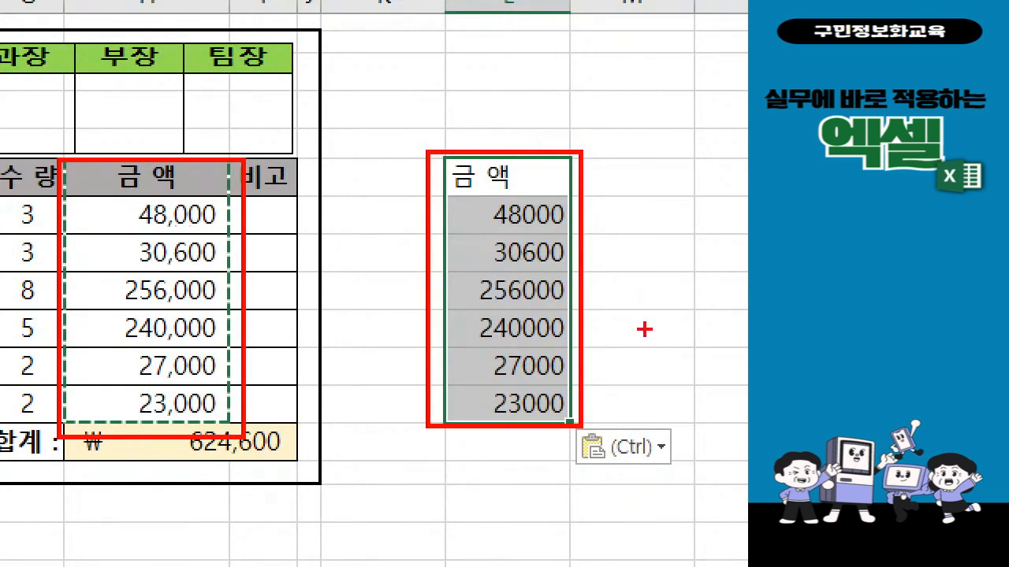
{"action": "mouse_move", "coordinate": [679, 454]}
{"action": "left_mouse_down"}
{"action": "mouse_move", "coordinate": [667, 462]}
{"action": "mouse_move", "coordinate": [644, 432]}
{"action": "mouse_move", "coordinate": [683, 438]}
{"action": "mouse_move", "coordinate": [682, 468]}
{"action": "left_mouse_up"}
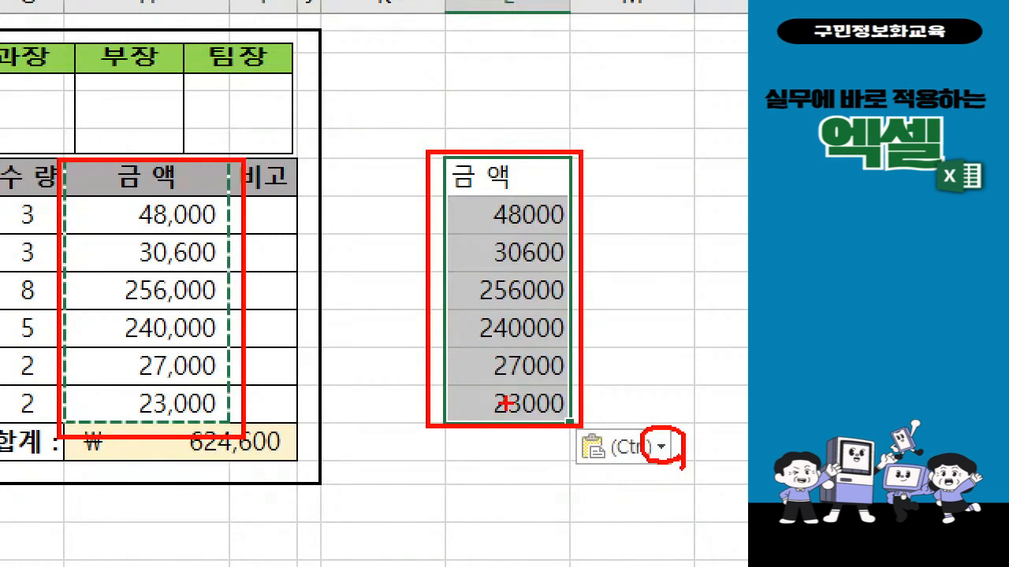
{"action": "key", "text": "Escape"}
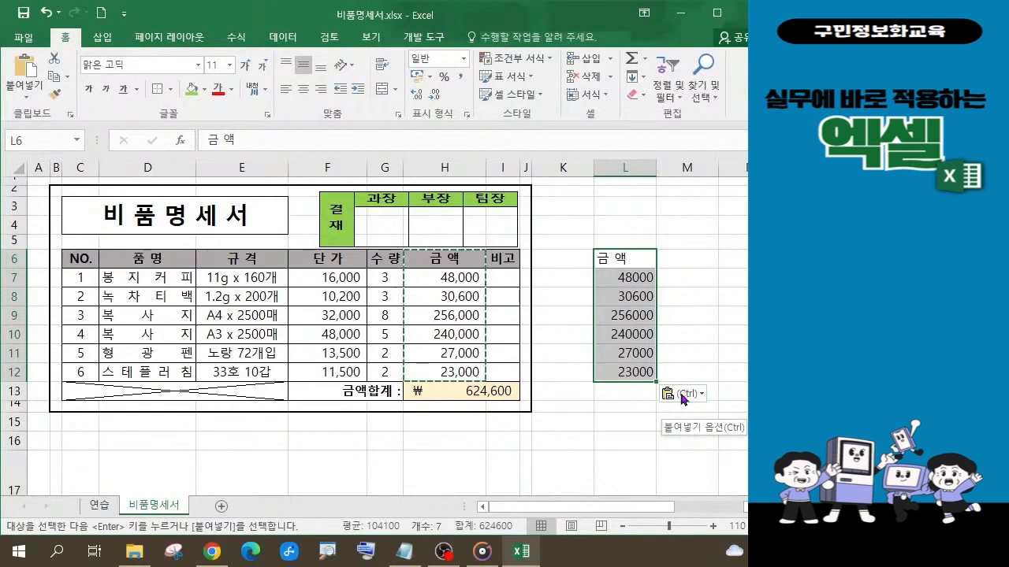
Save the 비품명세서.xlsx workbook and close it.
{"action": "key", "text": "alt+Tab"}
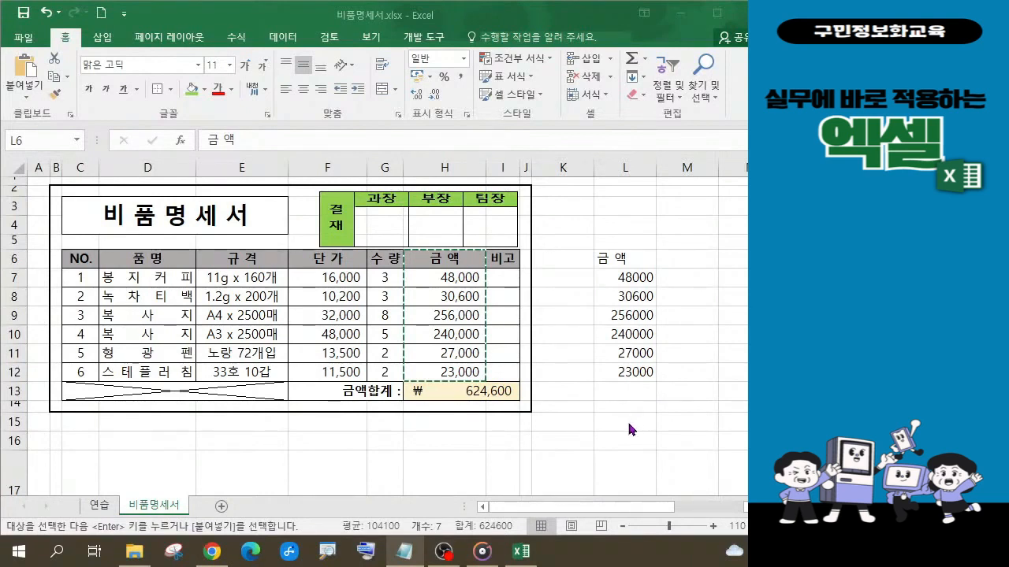
{"action": "key", "text": "ctrl+v"}
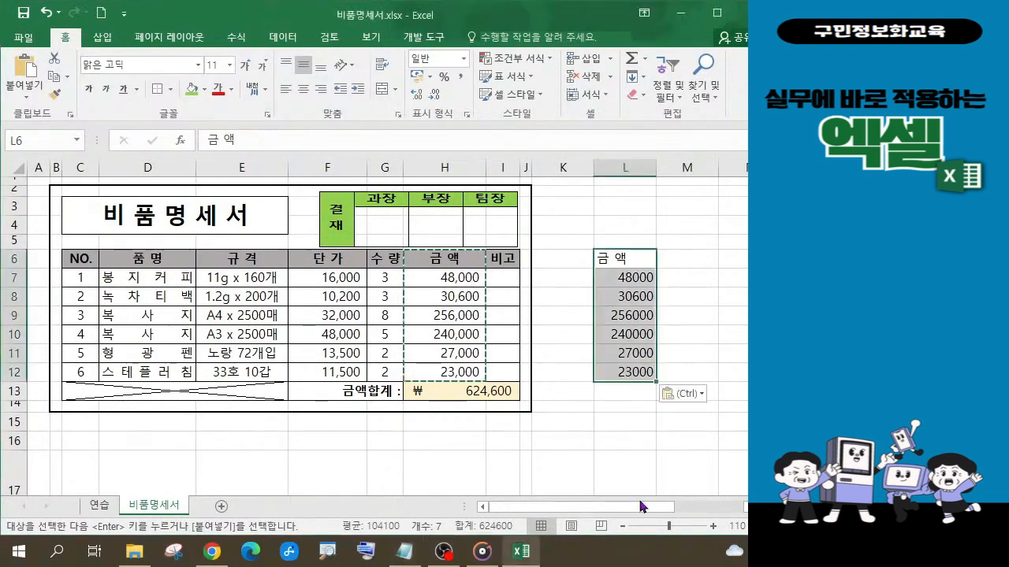
{"action": "left_click", "coordinate": [578, 443]}
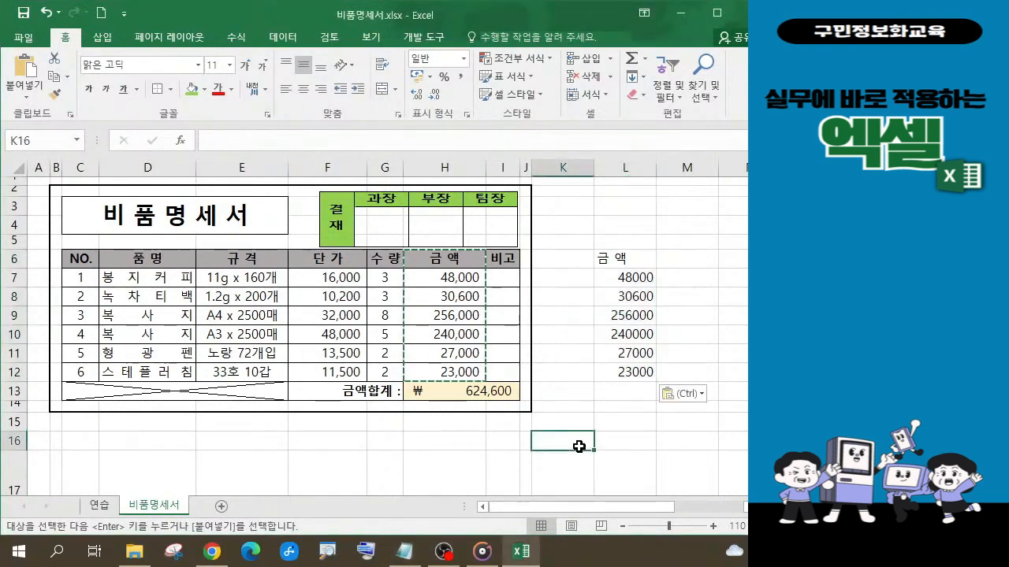
{"action": "left_click", "coordinate": [33, 21]}
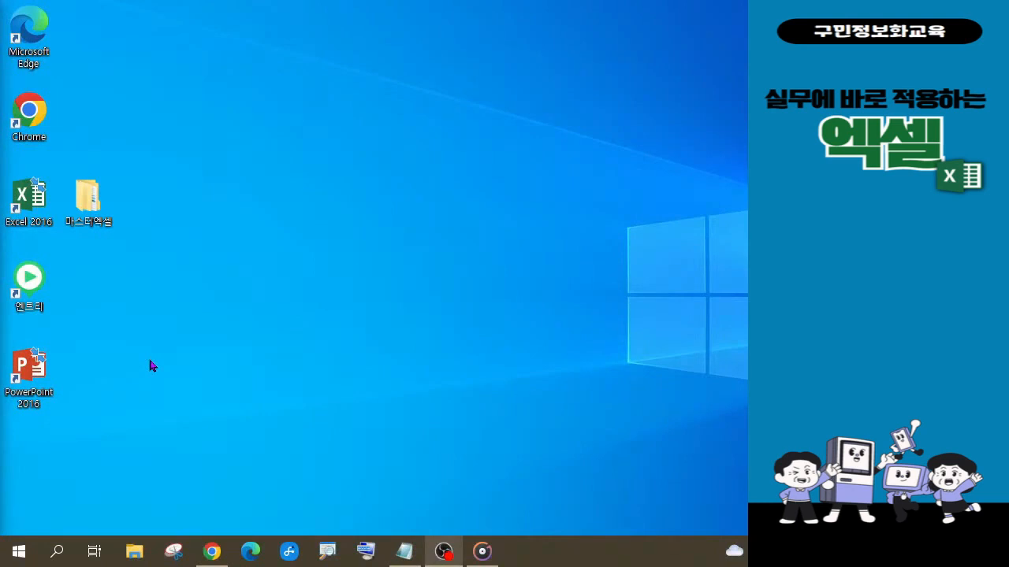
Open 견적서.xlsx from the 1회자 folder inside the desktop's 마스터엑셀 folder and enable editing.
{"action": "double_click", "coordinate": [96, 213]}
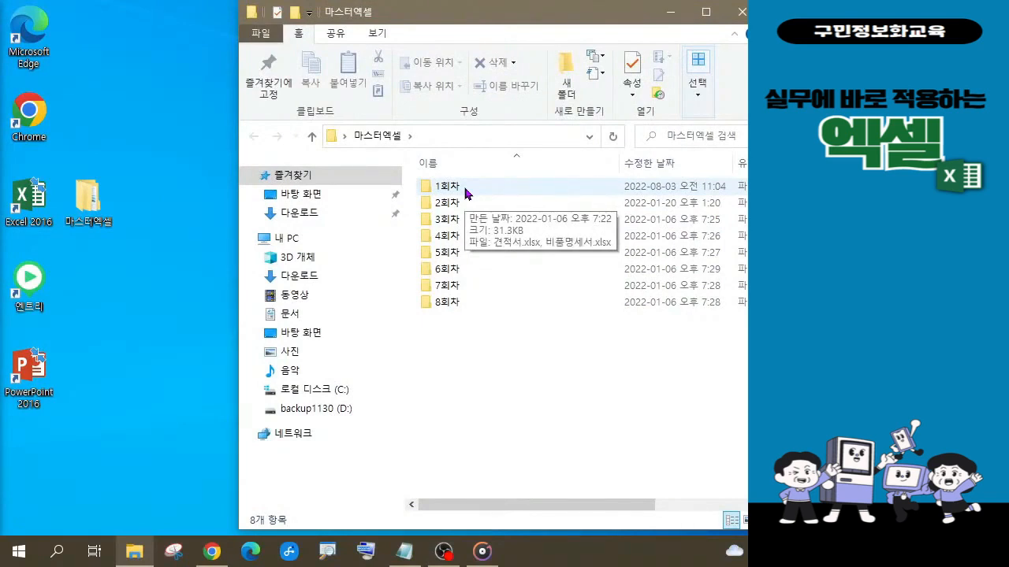
{"action": "double_click", "coordinate": [465, 193]}
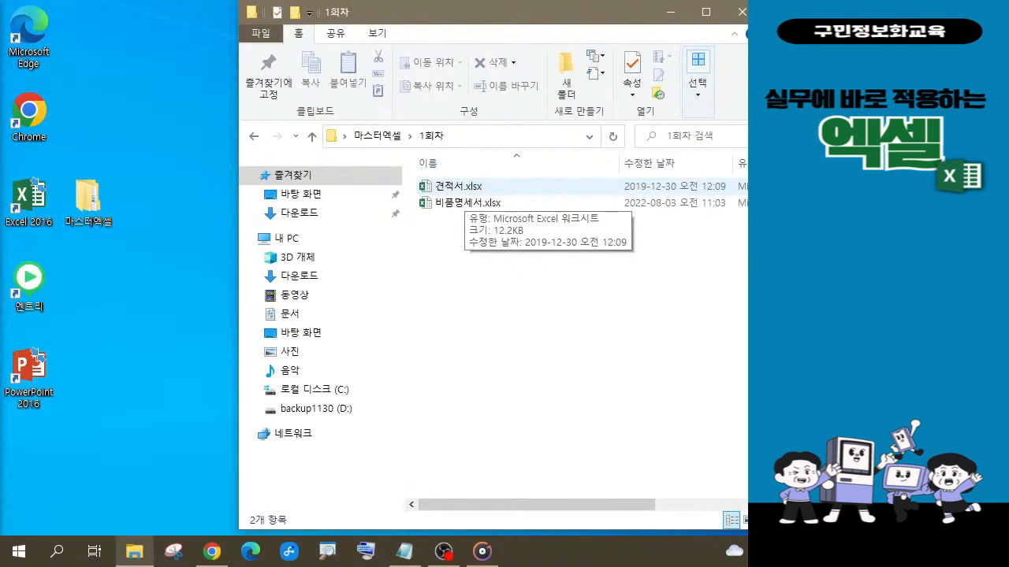
{"action": "left_click_drag", "start_coordinate": [414, 175], "coordinate": [495, 196]}
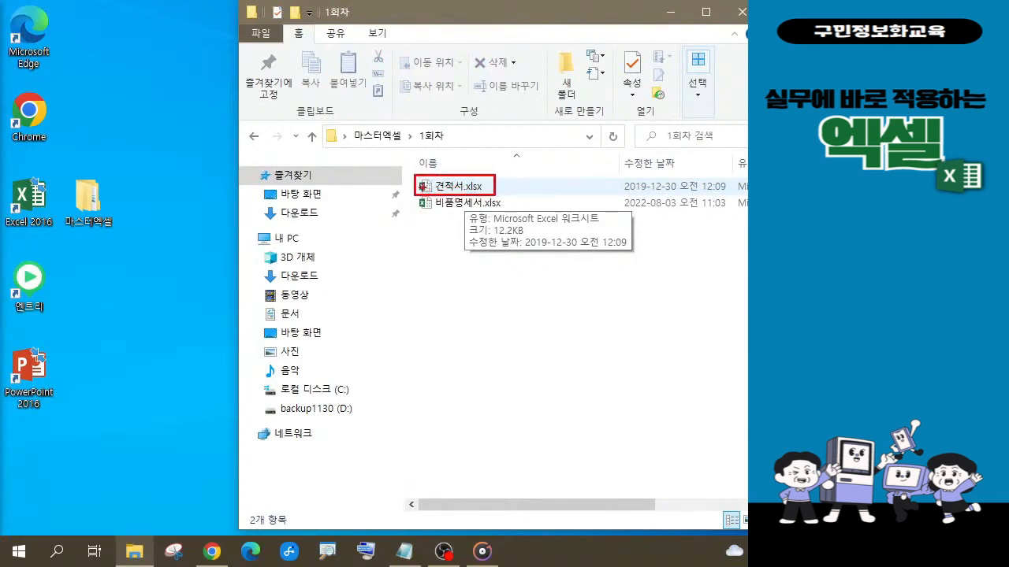
{"action": "left_click_drag", "start_coordinate": [389, 267], "coordinate": [426, 187]}
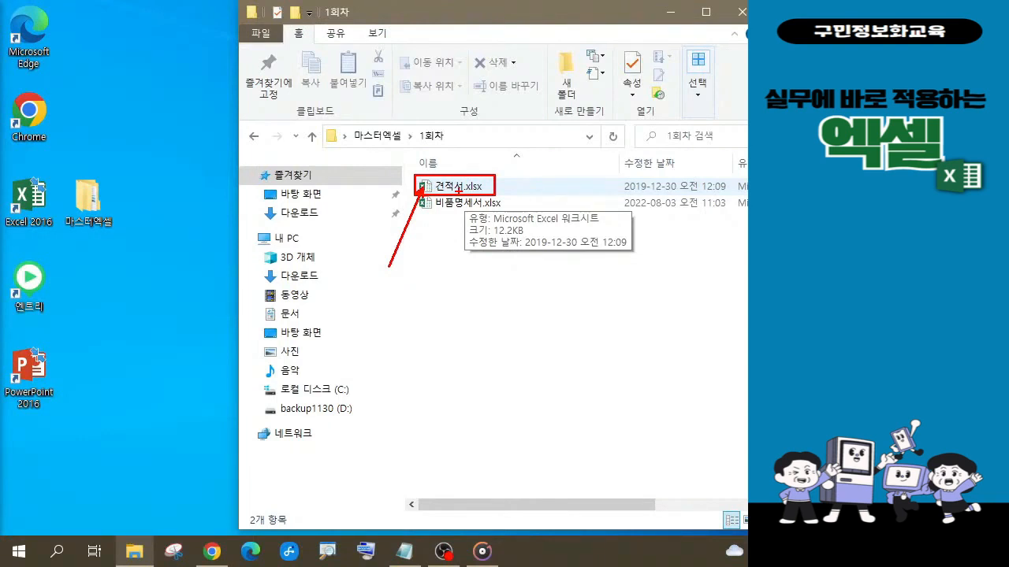
{"action": "key", "text": "Escape"}
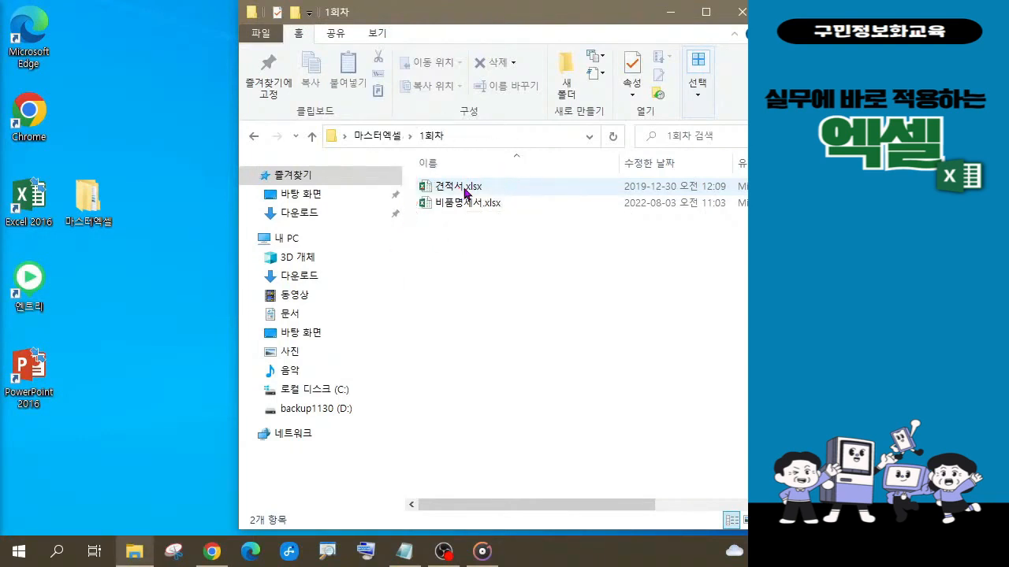
{"action": "double_click", "coordinate": [465, 189]}
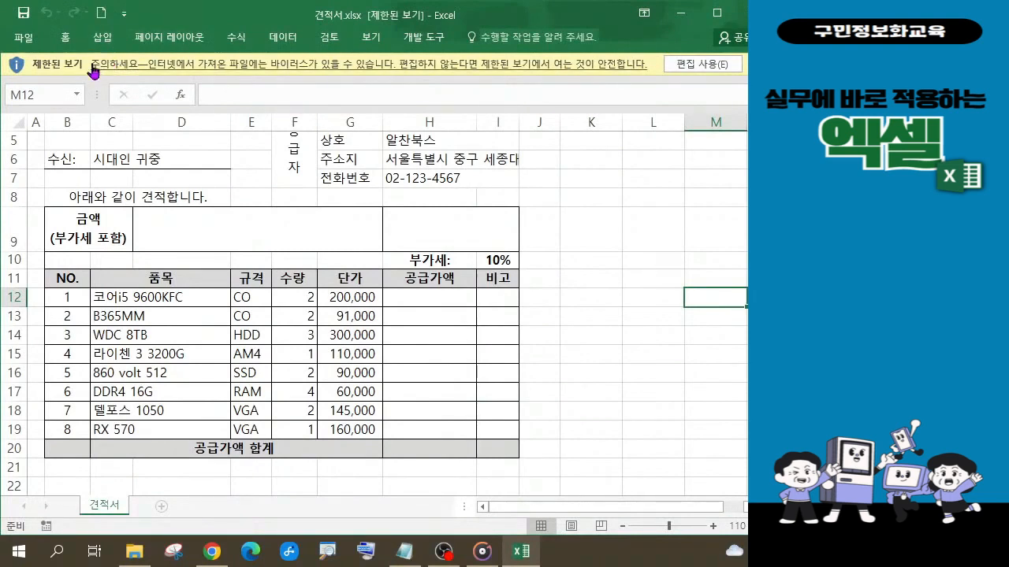
{"action": "left_click", "coordinate": [688, 67]}
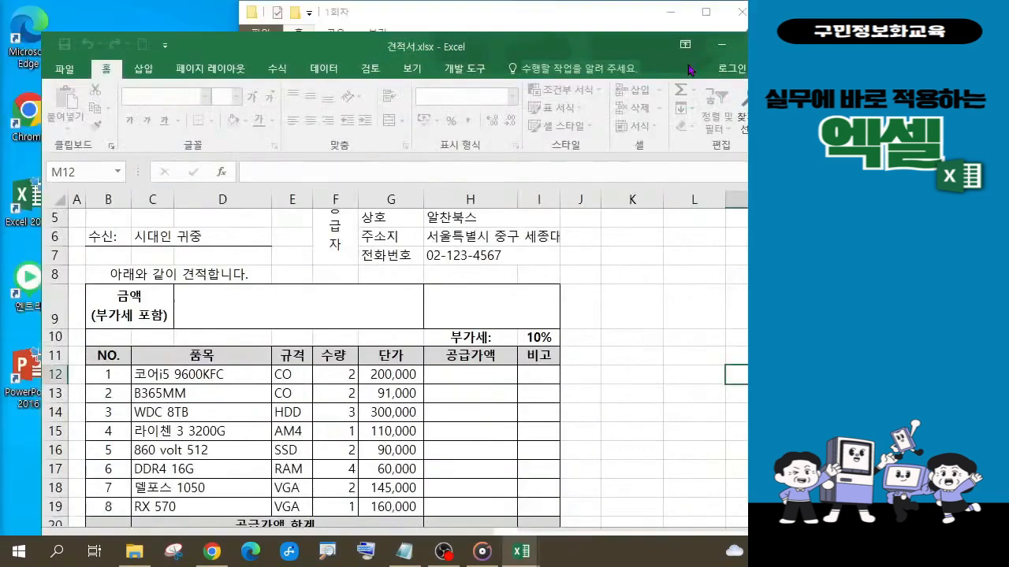
Close the 1회자 folder window and reposition the 견적서.xlsx workbook window.
{"action": "left_click_drag", "start_coordinate": [477, 47], "coordinate": [477, 127]}
{"action": "left_click", "coordinate": [741, 12]}
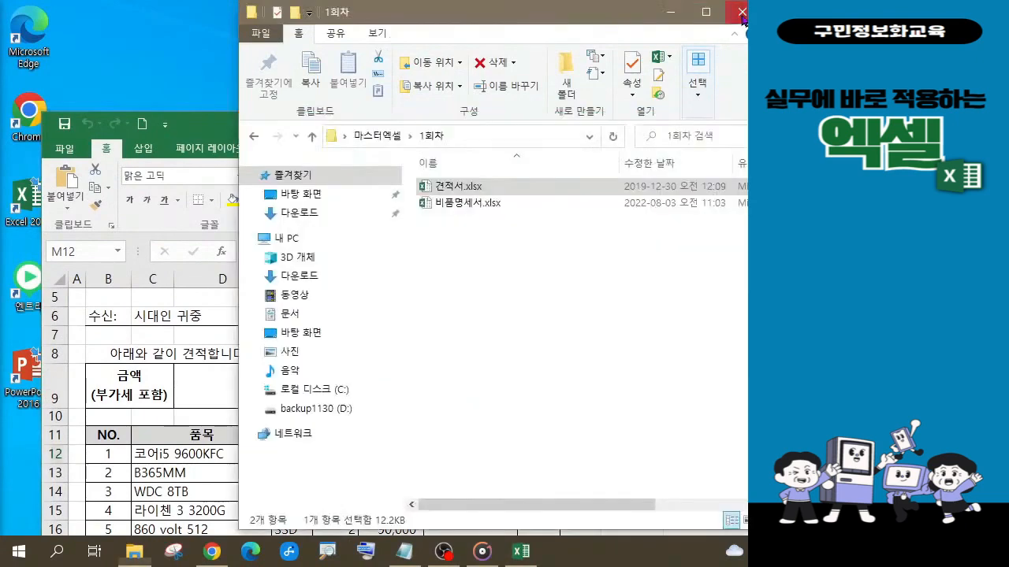
{"action": "left_click", "coordinate": [742, 12]}
{"action": "left_click_drag", "start_coordinate": [514, 127], "coordinate": [473, 18]}
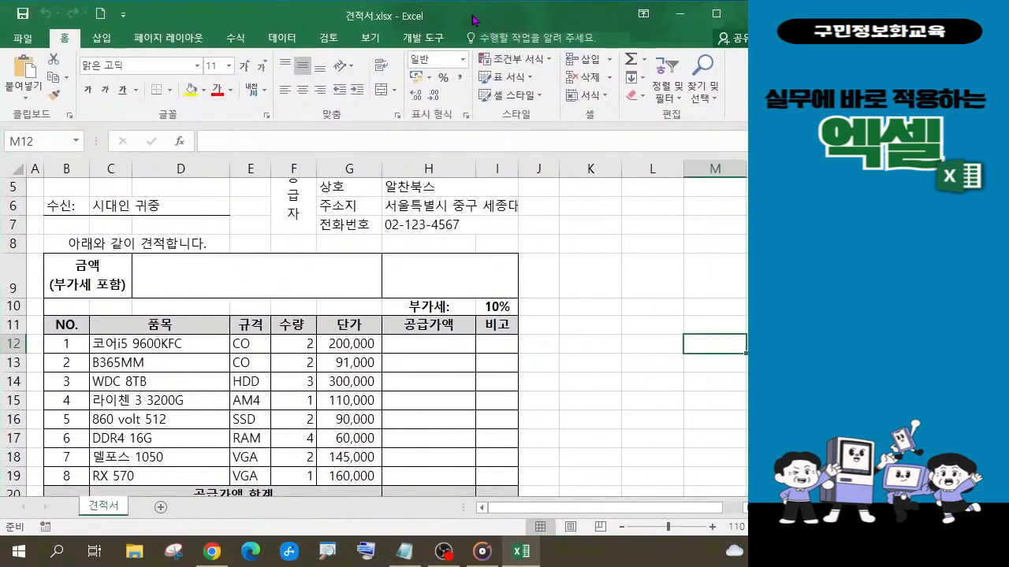
Examine the merged 견적서 title cell B2 and the 날짜 cell C4.
{"action": "scroll", "coordinate": [612, 284], "scroll_direction": "up", "scroll_amount": 2}
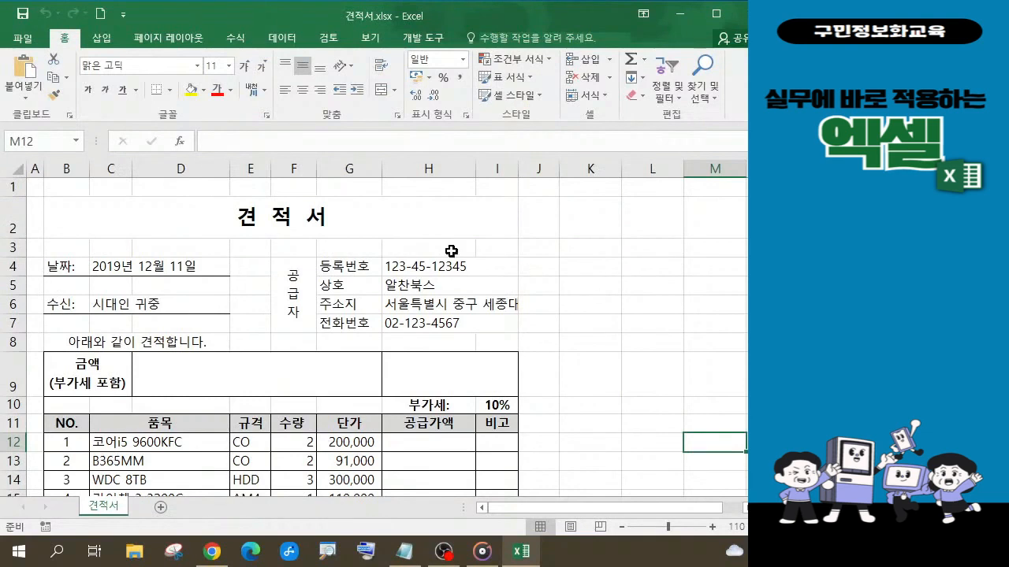
{"action": "left_click", "coordinate": [375, 220]}
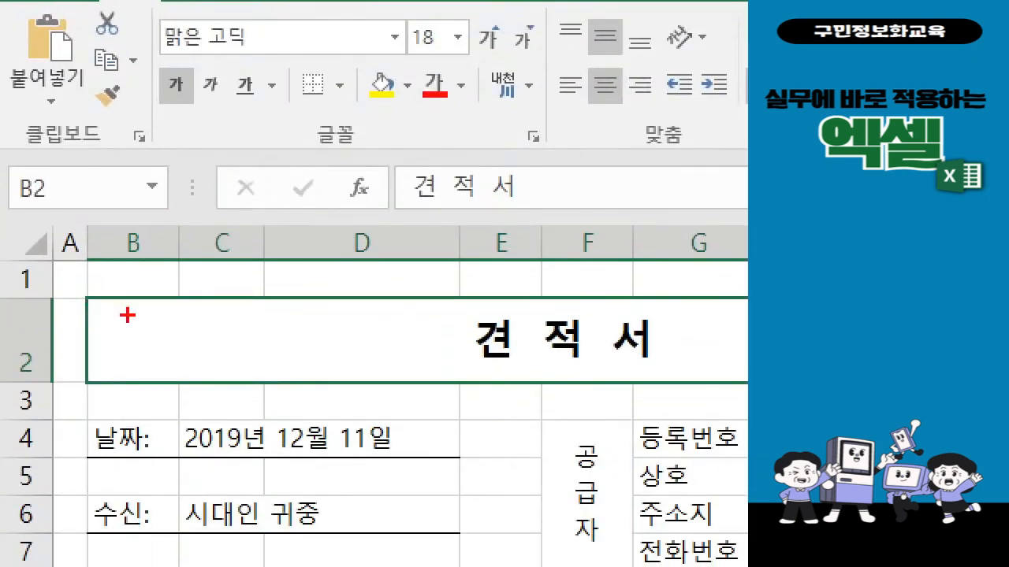
{"action": "mouse_move", "coordinate": [129, 318]}
{"action": "left_mouse_down"}
{"action": "mouse_move", "coordinate": [139, 376]}
{"action": "mouse_move", "coordinate": [148, 337]}
{"action": "left_mouse_up"}
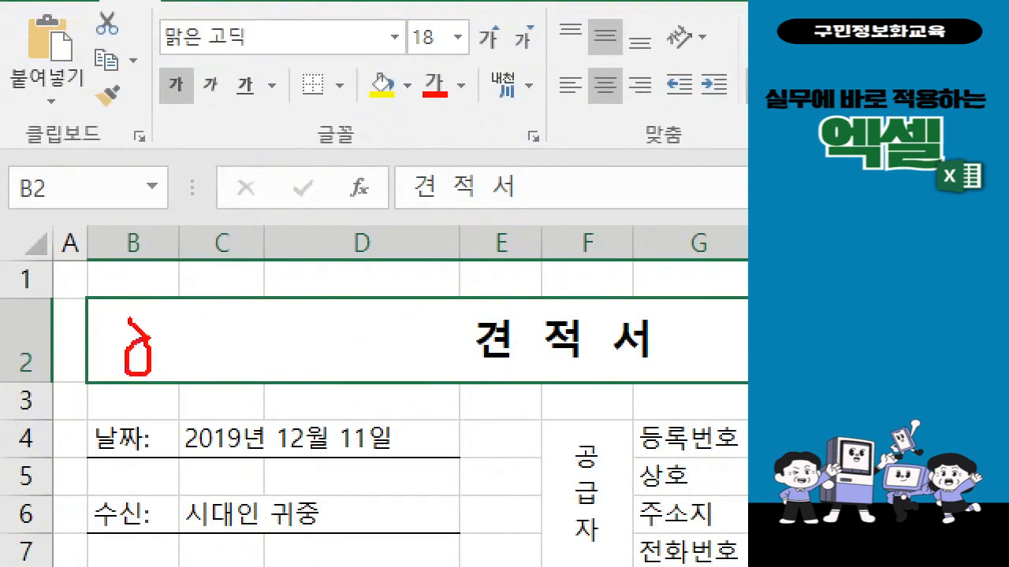
{"action": "mouse_move", "coordinate": [61, 198]}
{"action": "left_mouse_down"}
{"action": "mouse_move", "coordinate": [48, 214]}
{"action": "mouse_move", "coordinate": [11, 194]}
{"action": "mouse_move", "coordinate": [34, 162]}
{"action": "mouse_move", "coordinate": [68, 195]}
{"action": "left_mouse_up"}
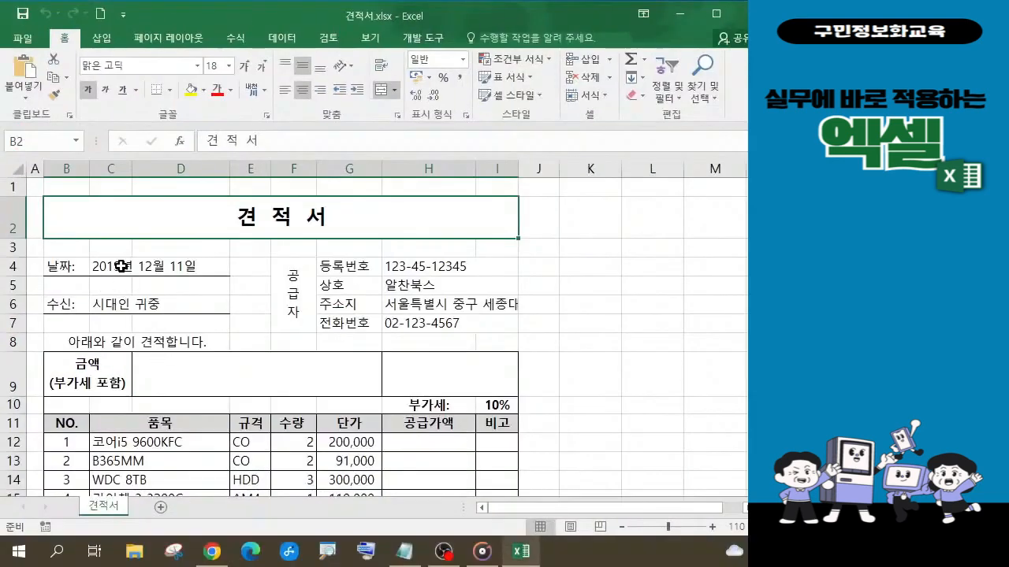
{"action": "left_click", "coordinate": [242, 439]}
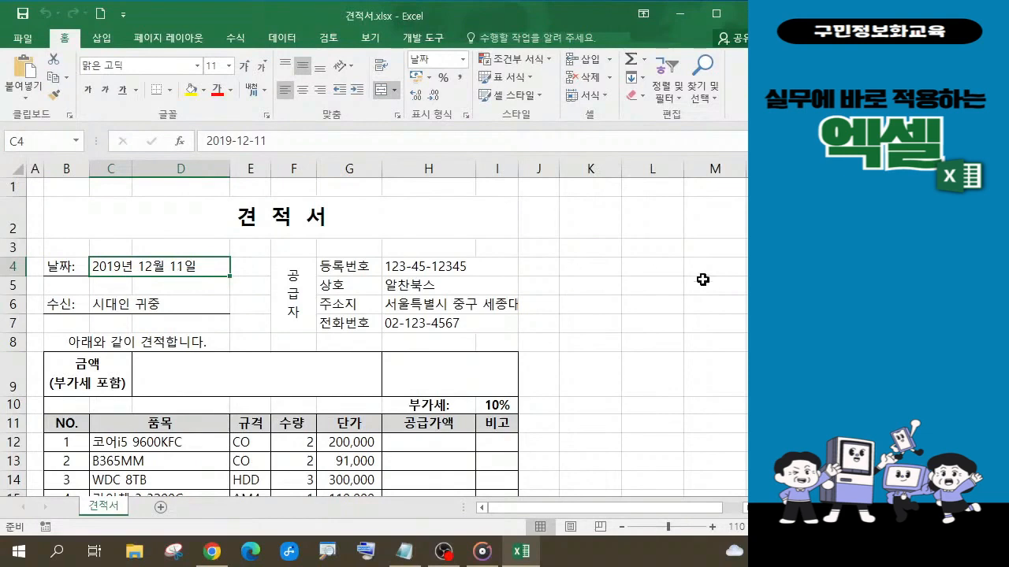
{"action": "key", "text": "alt+Tab"}
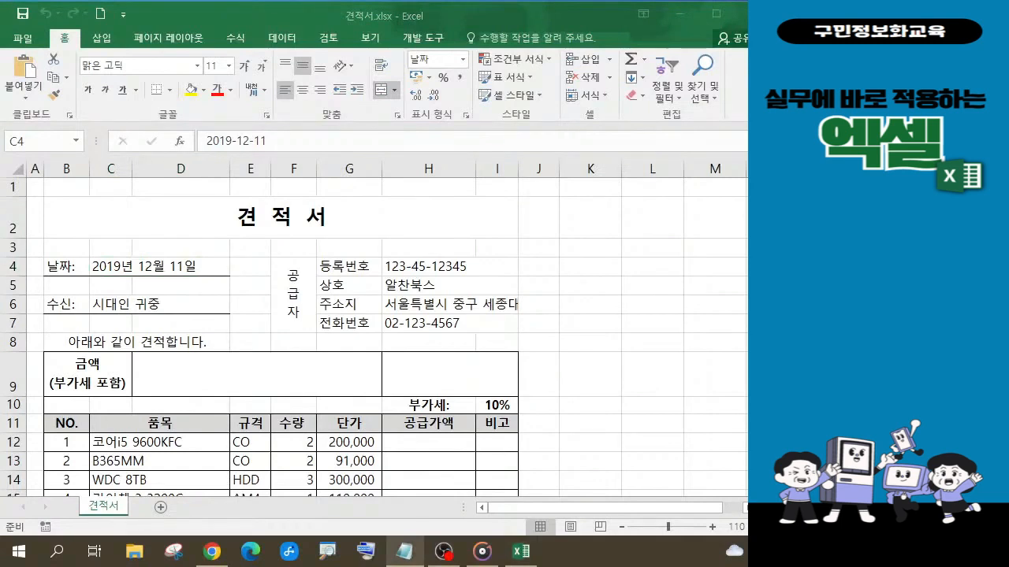
Set the 날짜 value in cell C4 to 2022-08-03.
{"action": "left_click", "coordinate": [126, 268]}
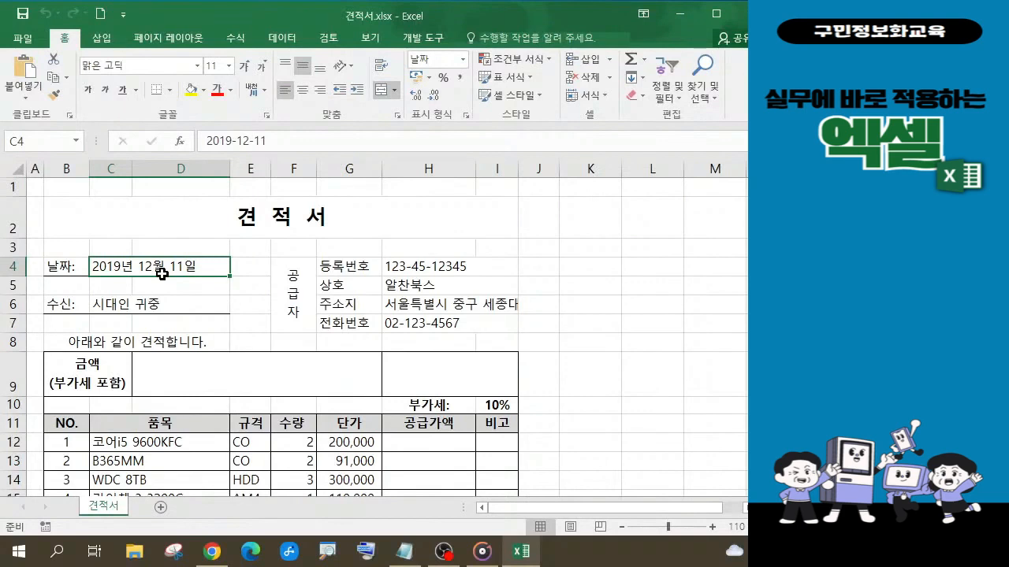
{"action": "type", "text": "2022-08-03"}
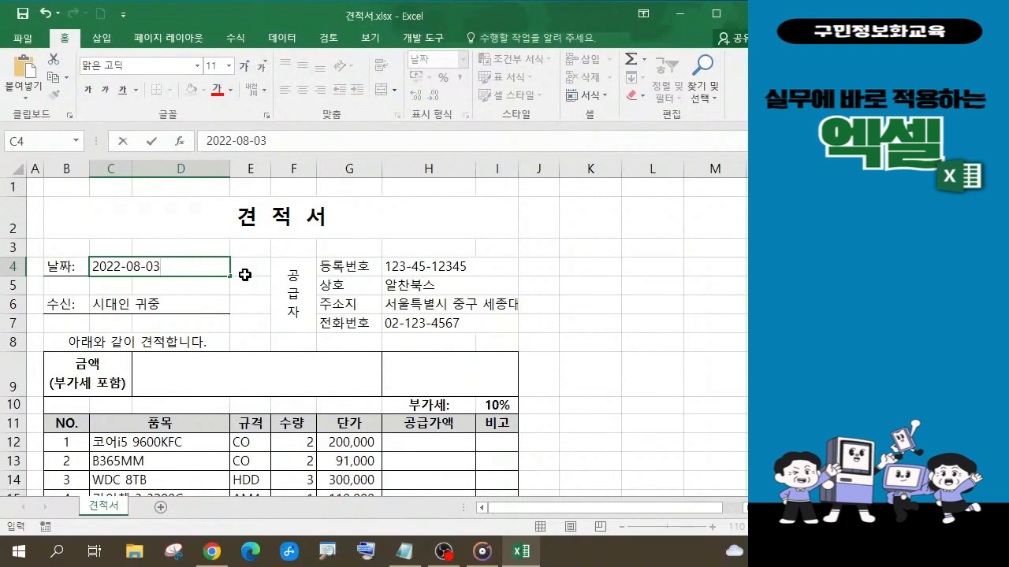
{"action": "left_click", "coordinate": [867, 273]}
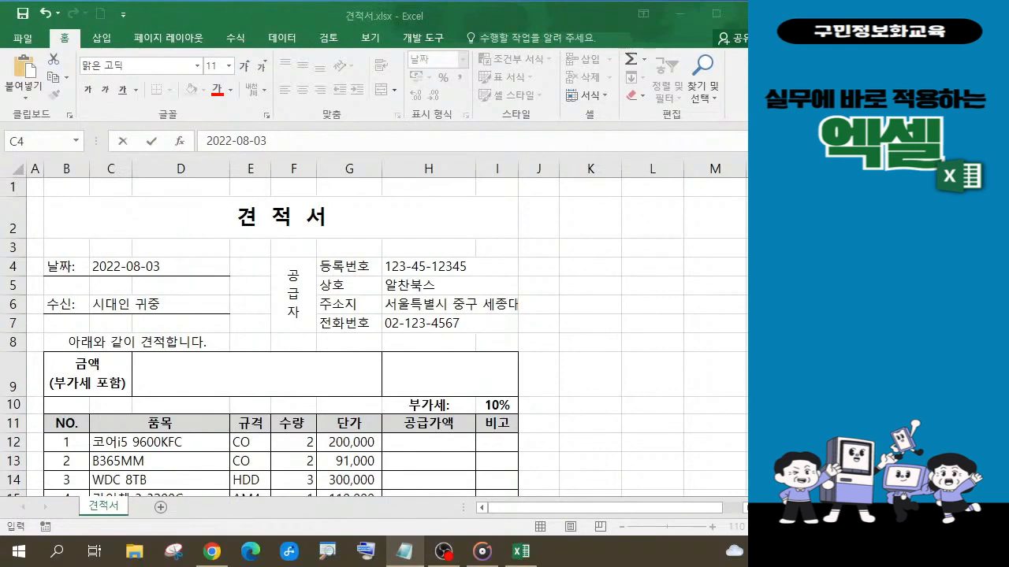
{"action": "left_click", "coordinate": [131, 266]}
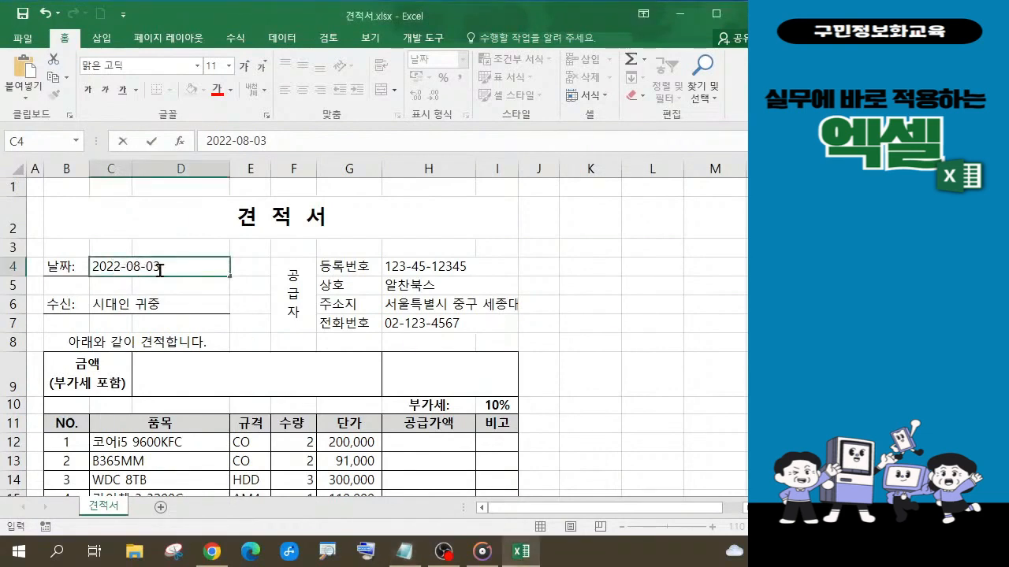
{"action": "left_click", "coordinate": [203, 266]}
{"action": "left_click", "coordinate": [104, 376]}
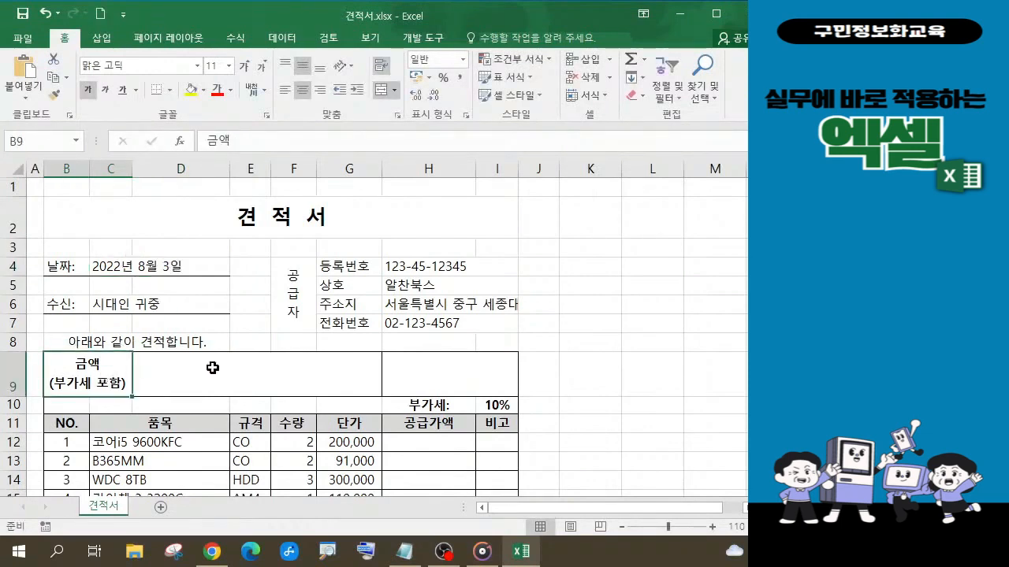
Inspect the empty amount cells D9 and H9 and the 부가세 rate cell I10.
{"action": "left_click", "coordinate": [265, 368]}
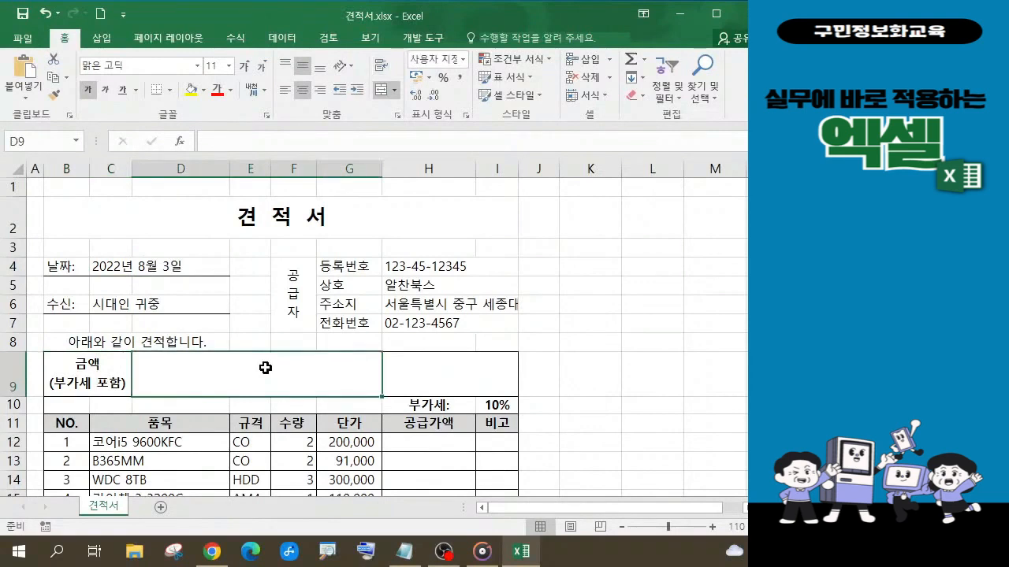
{"action": "left_click", "coordinate": [446, 377]}
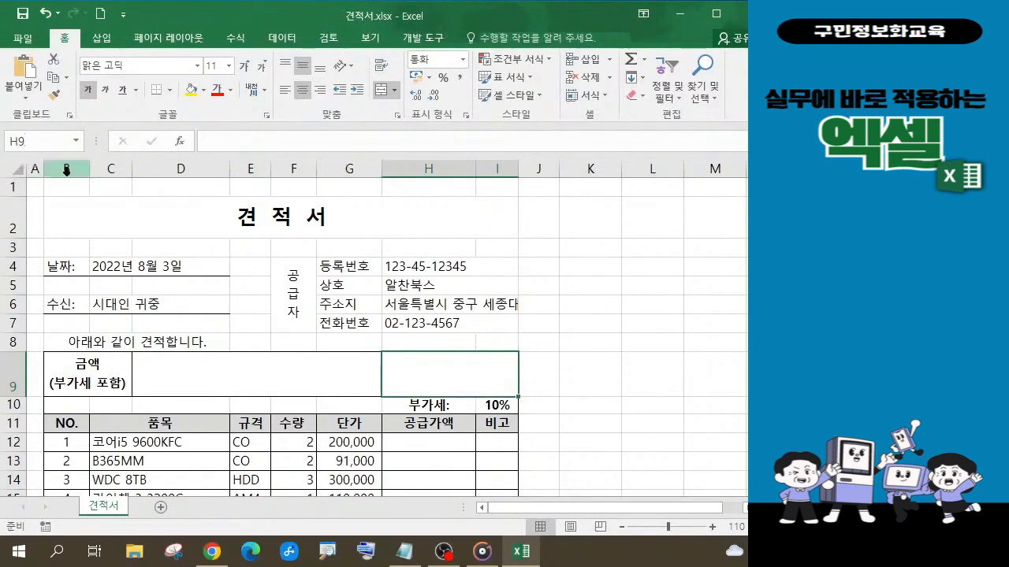
{"action": "scroll", "coordinate": [284, 367], "scroll_direction": "down", "scroll_amount": 3}
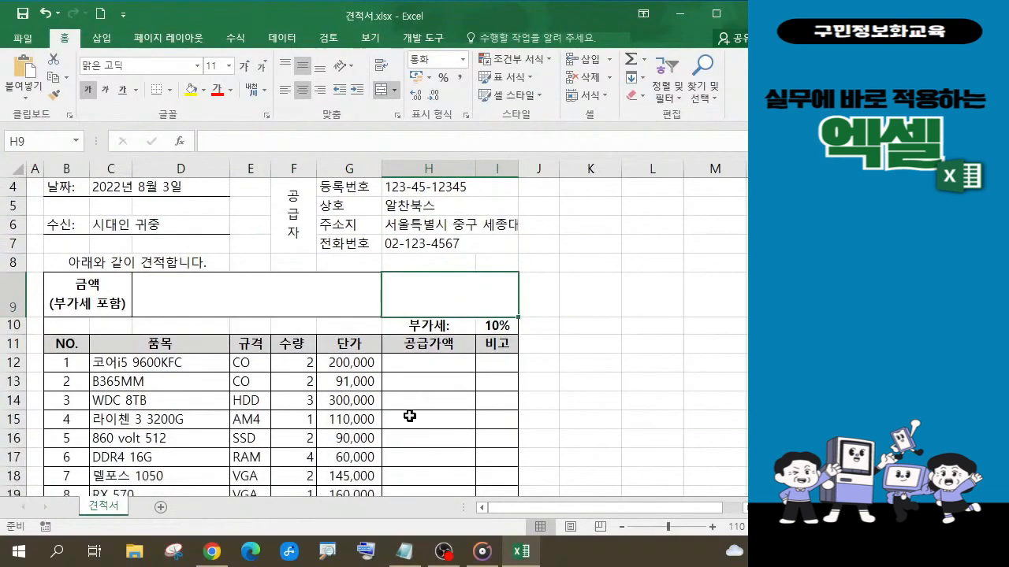
{"action": "left_click", "coordinate": [498, 331]}
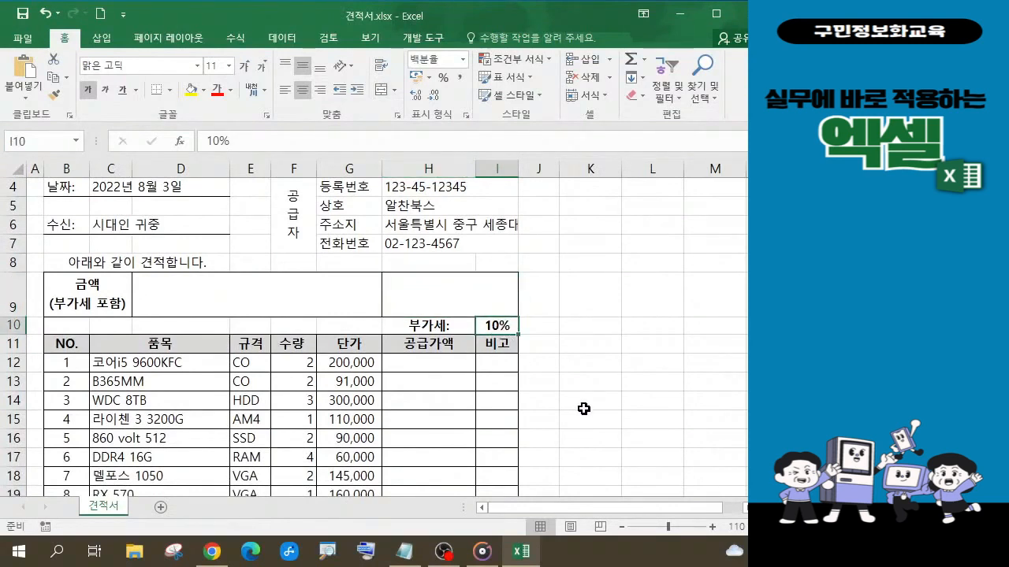
{"action": "left_click", "coordinate": [788, 383]}
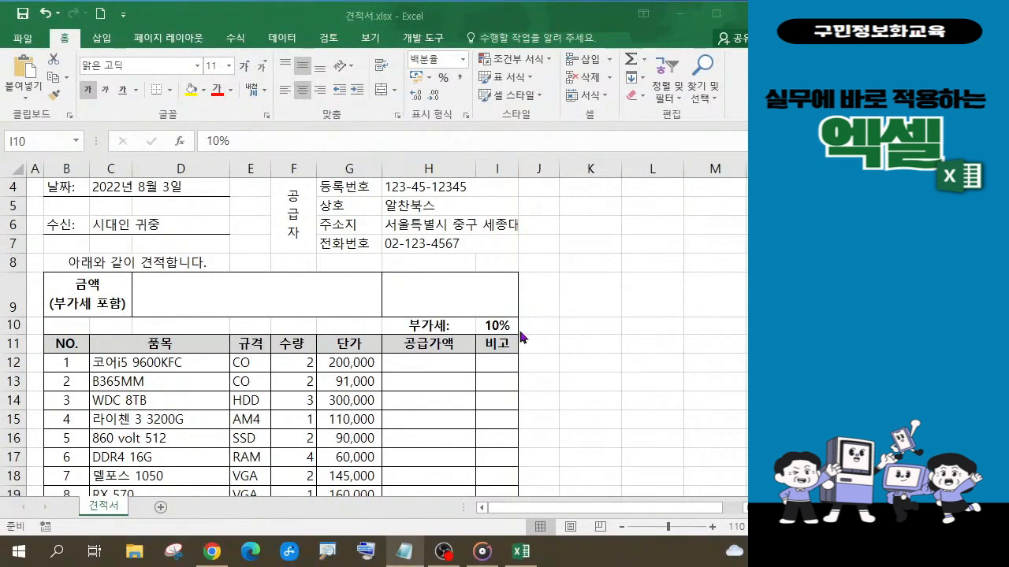
Name the VAT rate cell I10 부가세.
{"action": "left_click", "coordinate": [490, 325]}
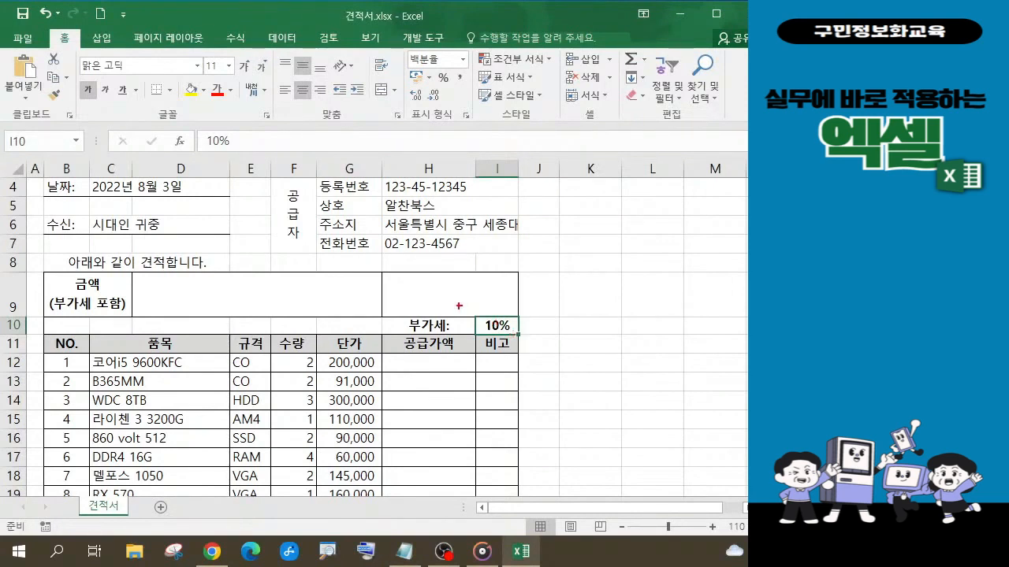
{"action": "left_click_drag", "start_coordinate": [470, 311], "coordinate": [537, 345]}
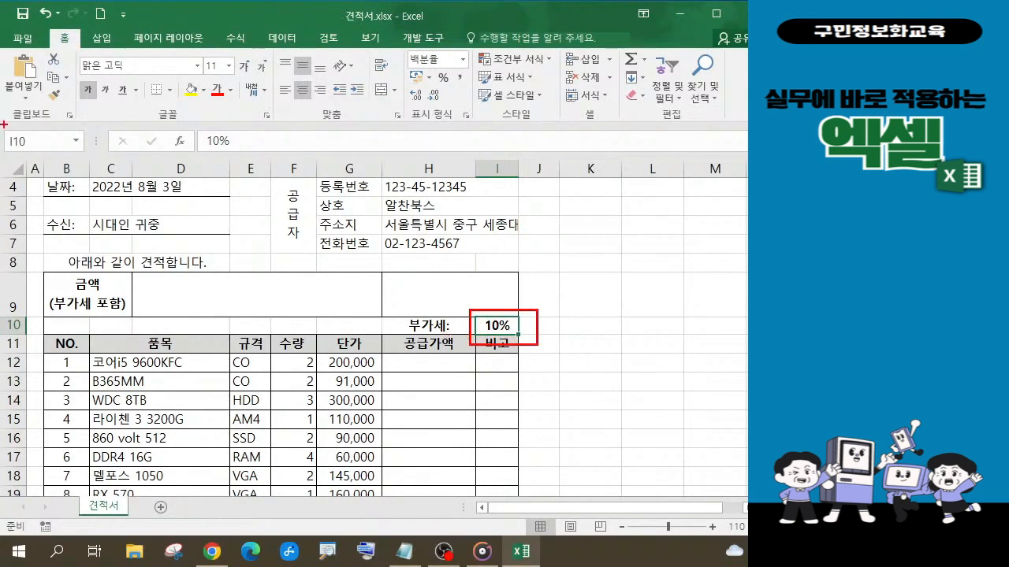
{"action": "mouse_move", "coordinate": [4, 124]}
{"action": "left_mouse_down"}
{"action": "mouse_move", "coordinate": [57, 156]}
{"action": "mouse_move", "coordinate": [83, 156]}
{"action": "left_mouse_up"}
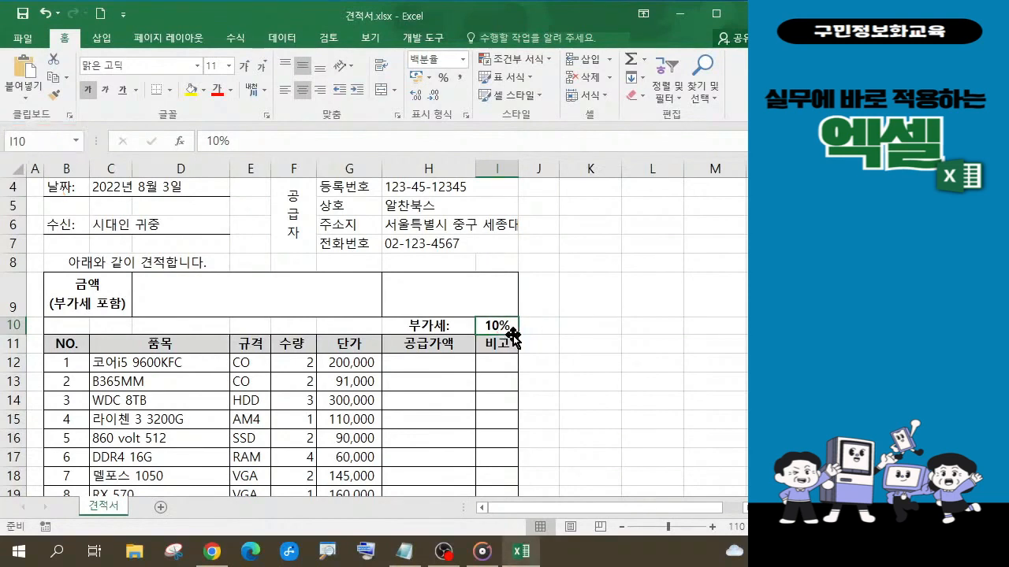
{"action": "left_click", "coordinate": [35, 139]}
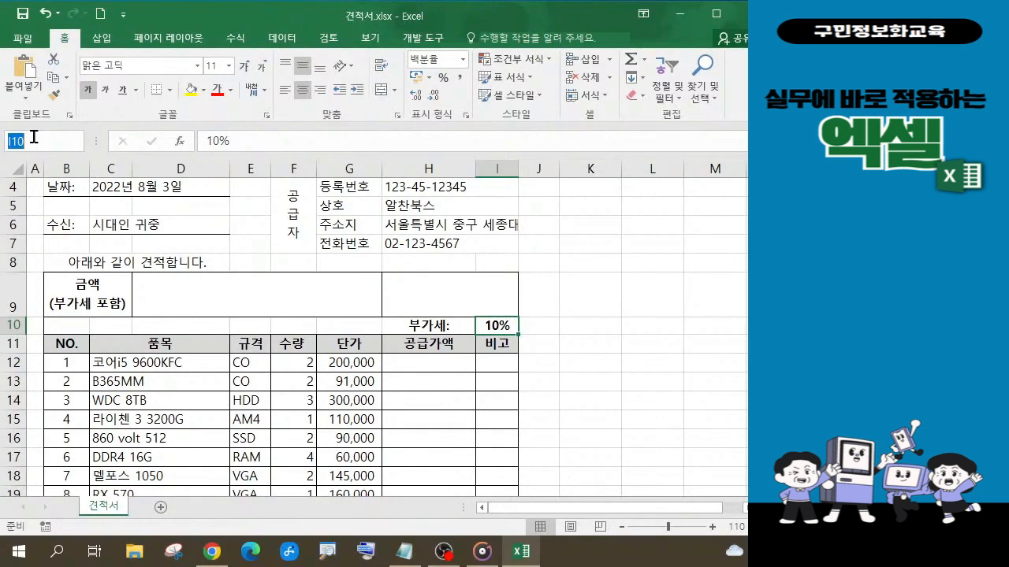
{"action": "type", "text": "부가세"}
{"action": "key", "text": "Return"}
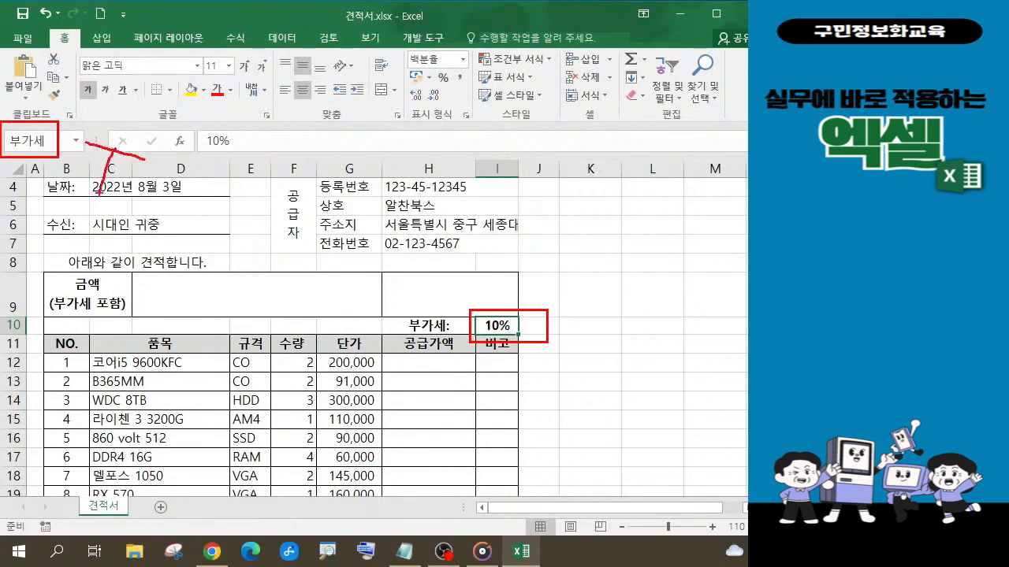
{"action": "mouse_move", "coordinate": [87, 190]}
{"action": "left_mouse_down"}
{"action": "mouse_move", "coordinate": [155, 207]}
{"action": "mouse_move", "coordinate": [151, 186]}
{"action": "left_mouse_up"}
{"action": "left_click_drag", "start_coordinate": [494, 164], "coordinate": [514, 309]}
{"action": "left_click_drag", "start_coordinate": [2, 327], "coordinate": [473, 318]}
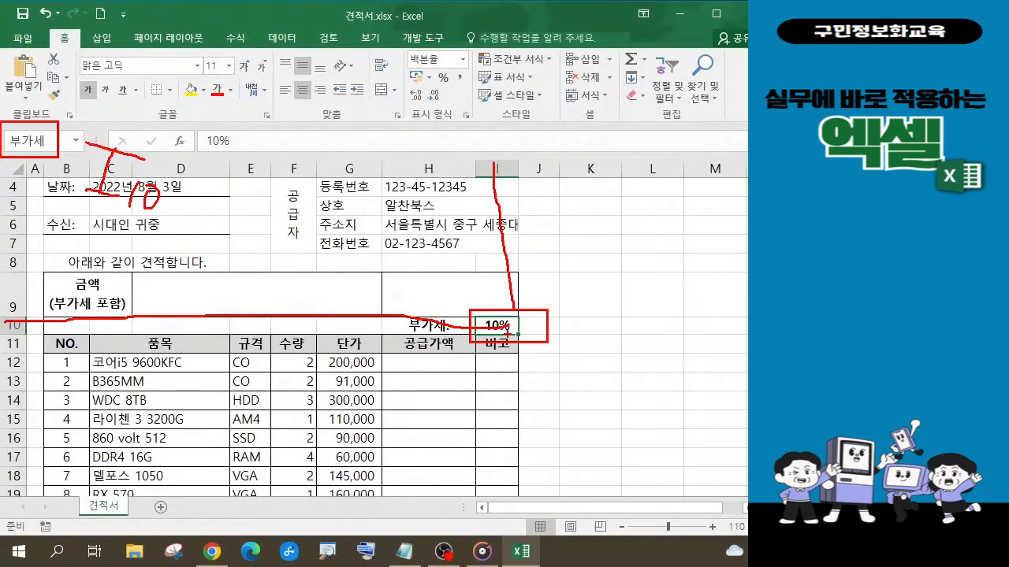
Name the 공급가액 합계 amount cell H20 합계.
{"action": "key", "text": "Escape"}
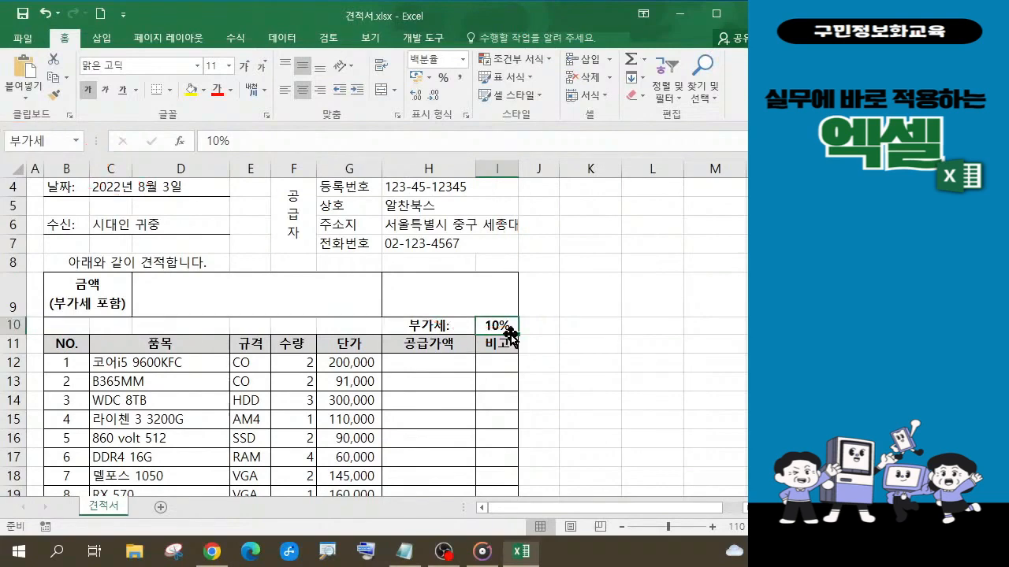
{"action": "scroll", "coordinate": [536, 357], "scroll_direction": "down", "scroll_amount": 2}
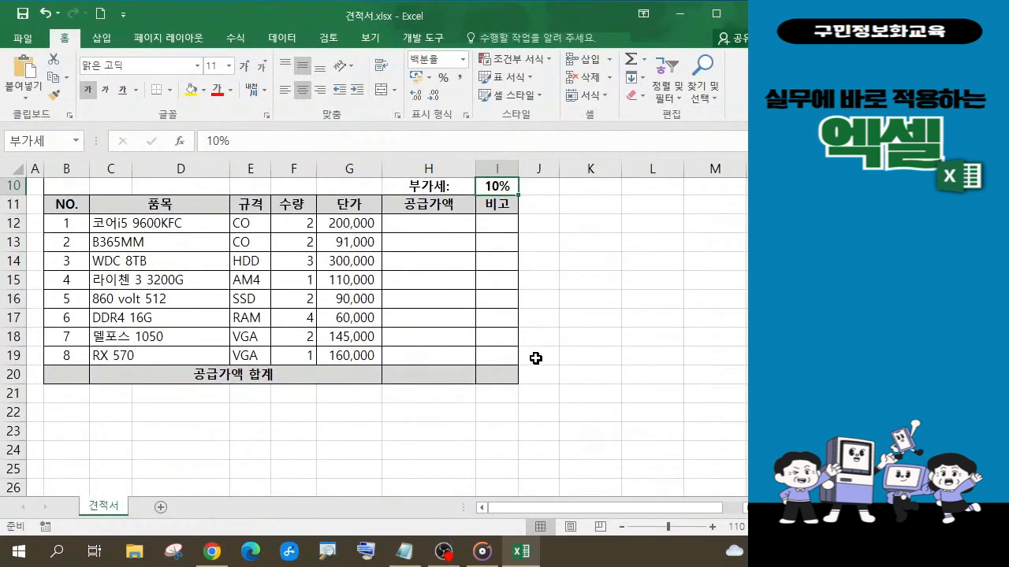
{"action": "left_click", "coordinate": [434, 381]}
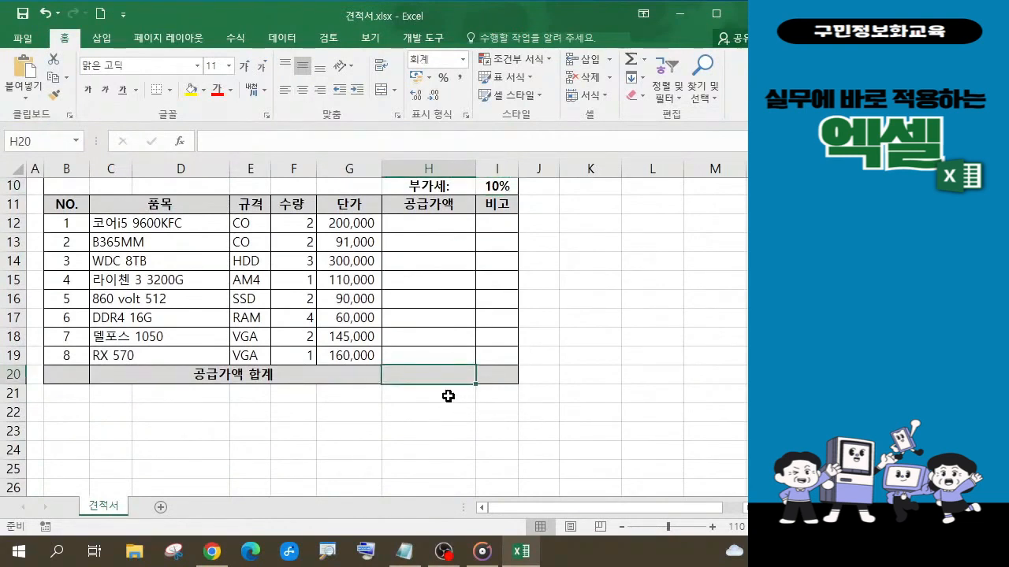
{"action": "scroll", "coordinate": [448, 397], "scroll_direction": "up", "scroll_amount": 1}
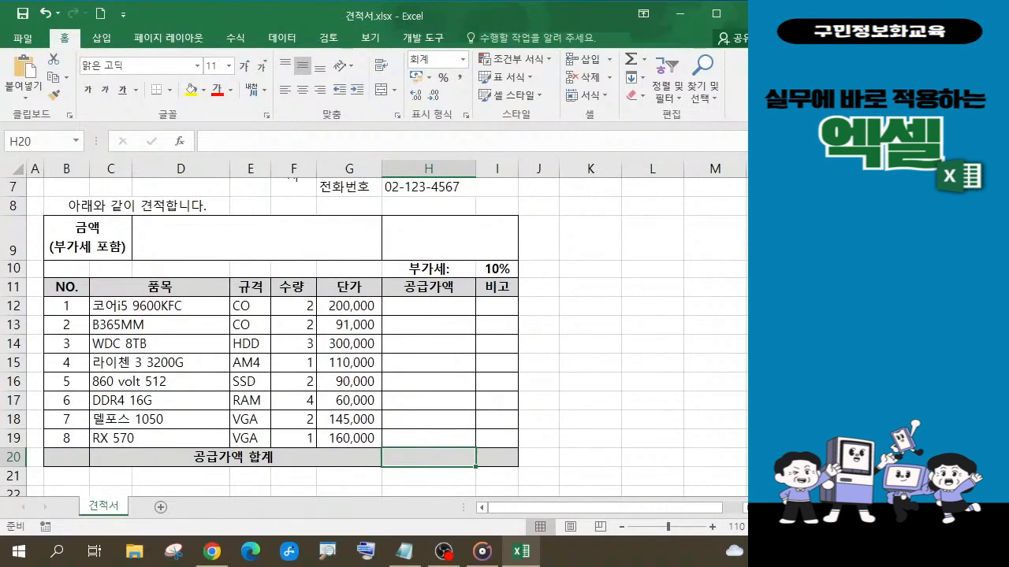
{"action": "left_click", "coordinate": [42, 141]}
{"action": "type", "text": "합계"}
{"action": "key", "text": "Return"}
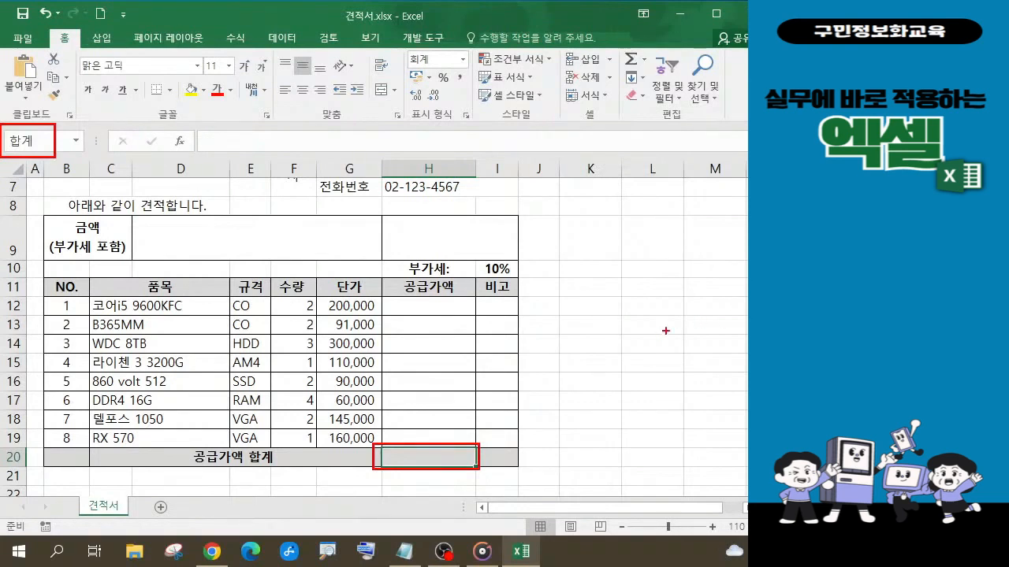
Go to the named cell 부가세 and to the named cell 합계 through the list of defined names.
{"action": "key", "text": "alt+Tab"}
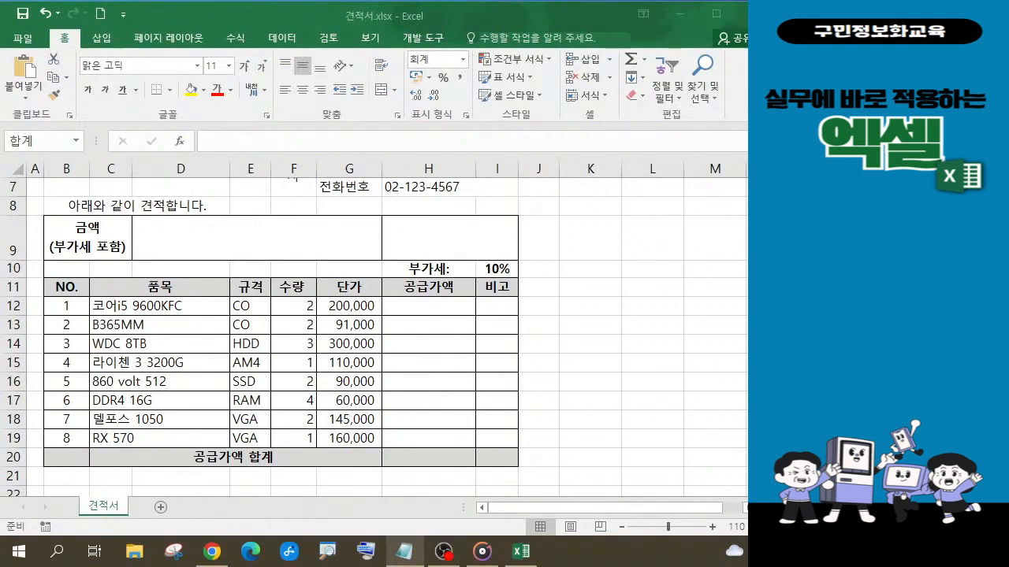
{"action": "left_click", "coordinate": [74, 145]}
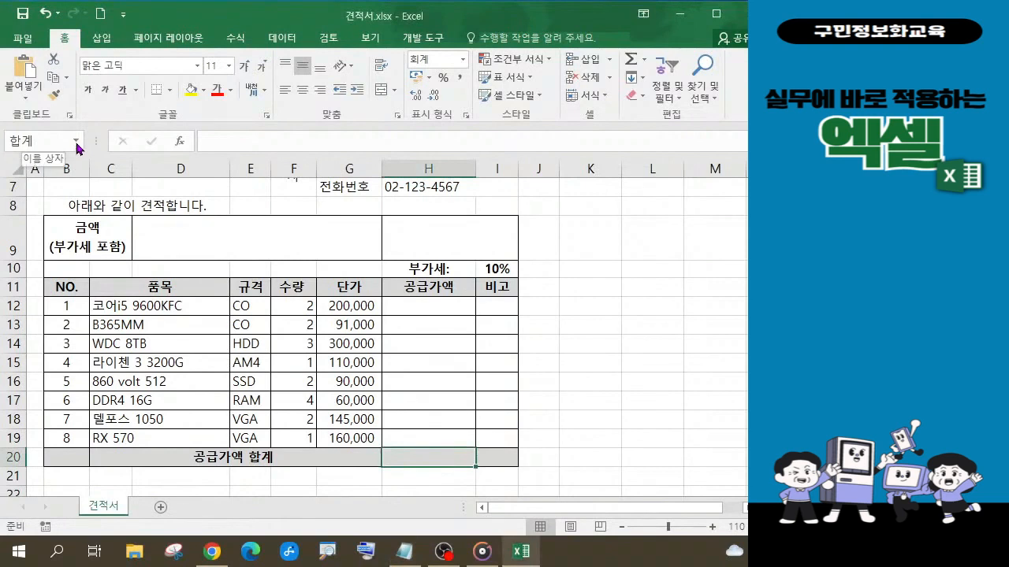
{"action": "left_click", "coordinate": [77, 144]}
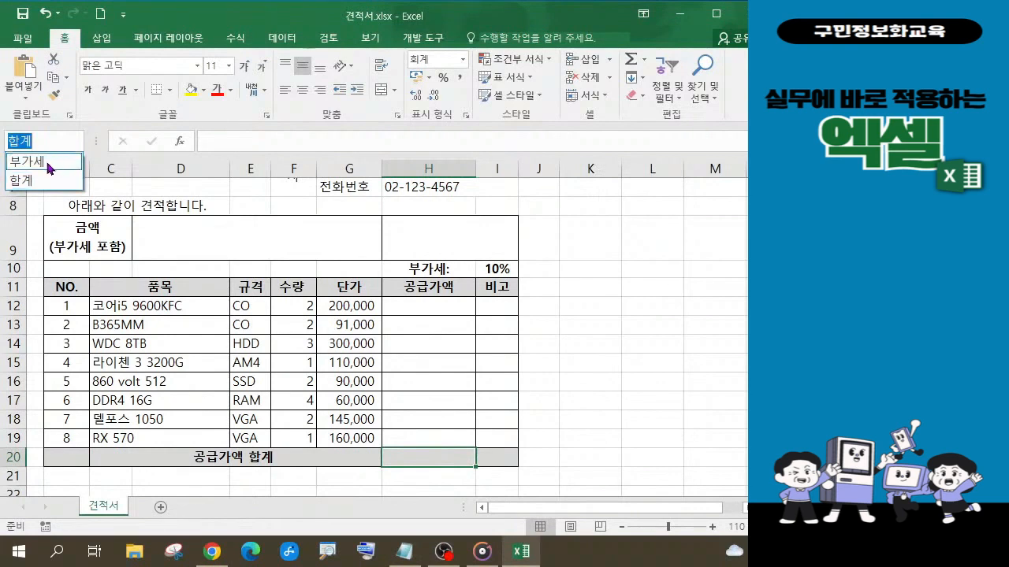
{"action": "left_click", "coordinate": [45, 161]}
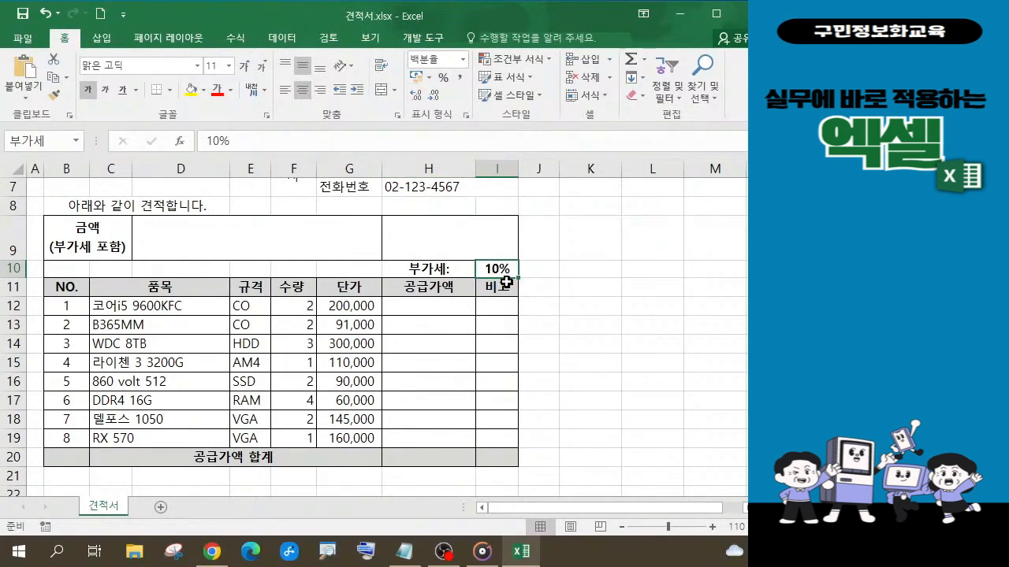
{"action": "left_click", "coordinate": [76, 142]}
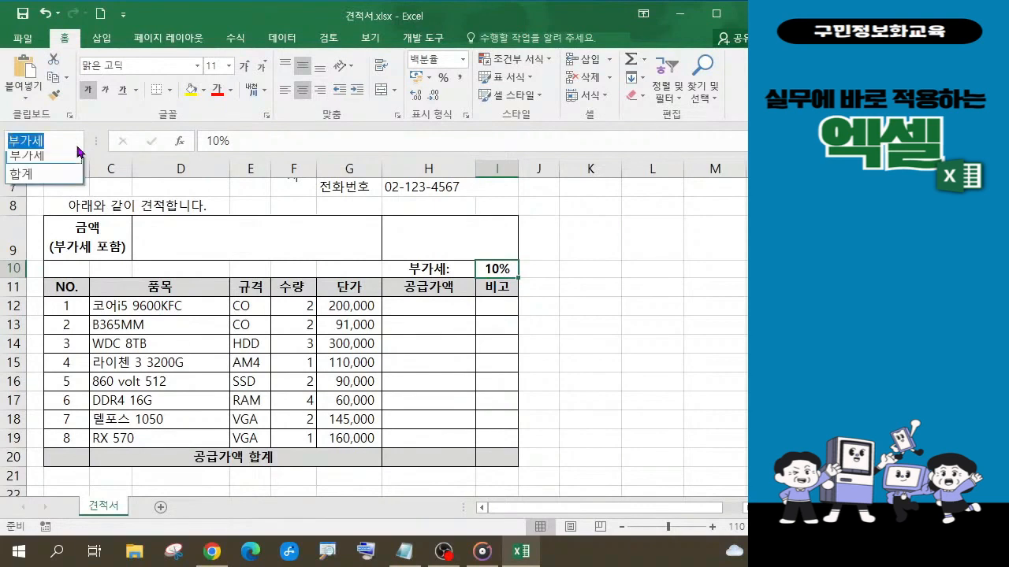
{"action": "left_click", "coordinate": [35, 181]}
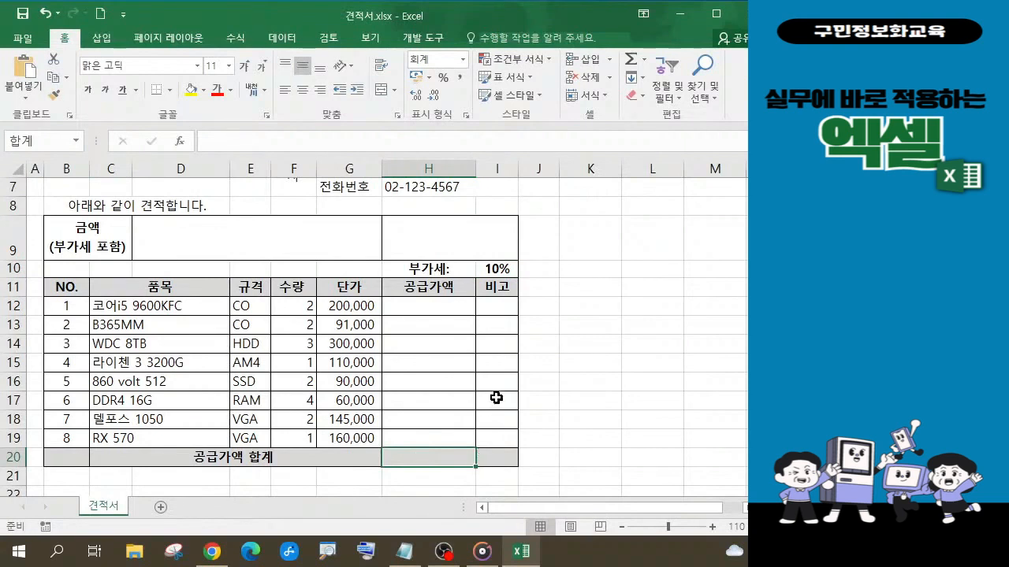
Check the name shown for cells I15, H15 and H9, and for the named cells I10 and H20.
{"action": "left_click", "coordinate": [502, 365]}
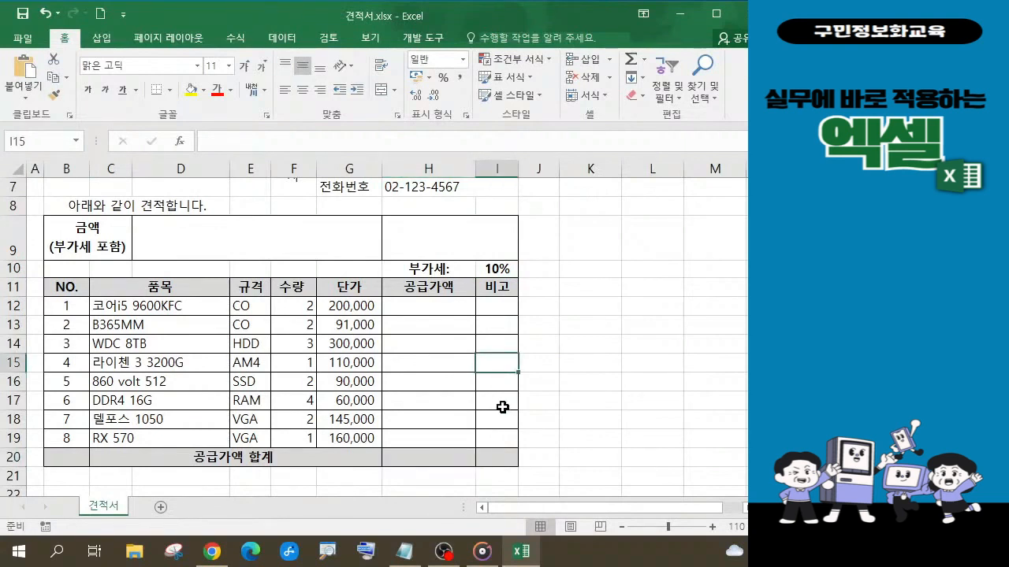
{"action": "left_click", "coordinate": [424, 370]}
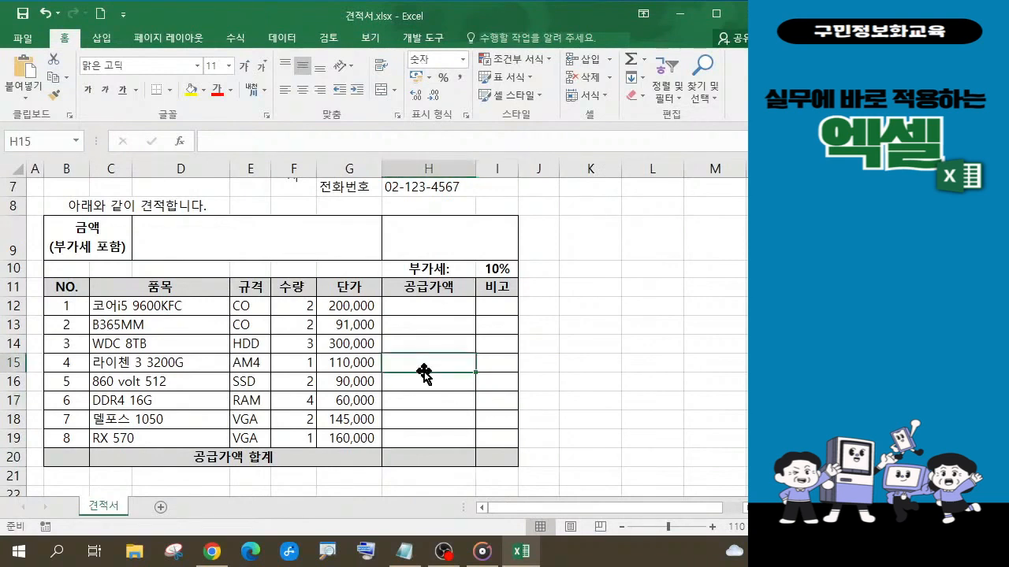
{"action": "left_click", "coordinate": [459, 239]}
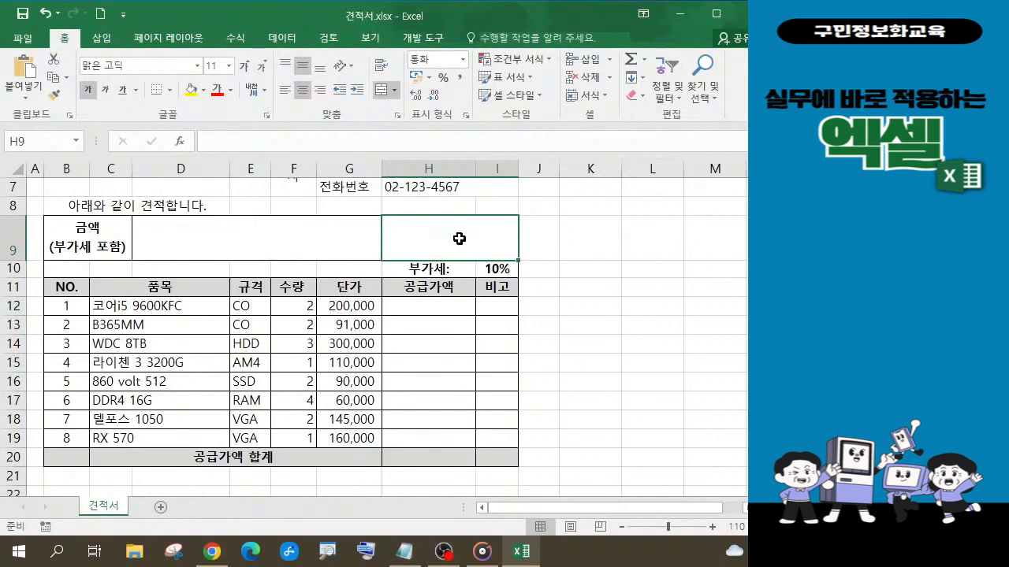
{"action": "left_click", "coordinate": [498, 270]}
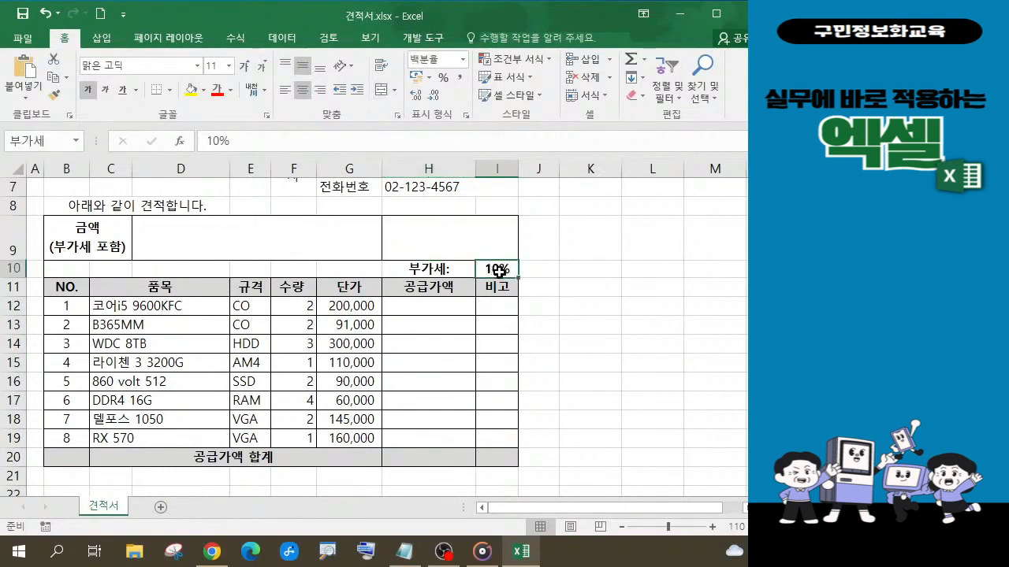
{"action": "left_click", "coordinate": [425, 465]}
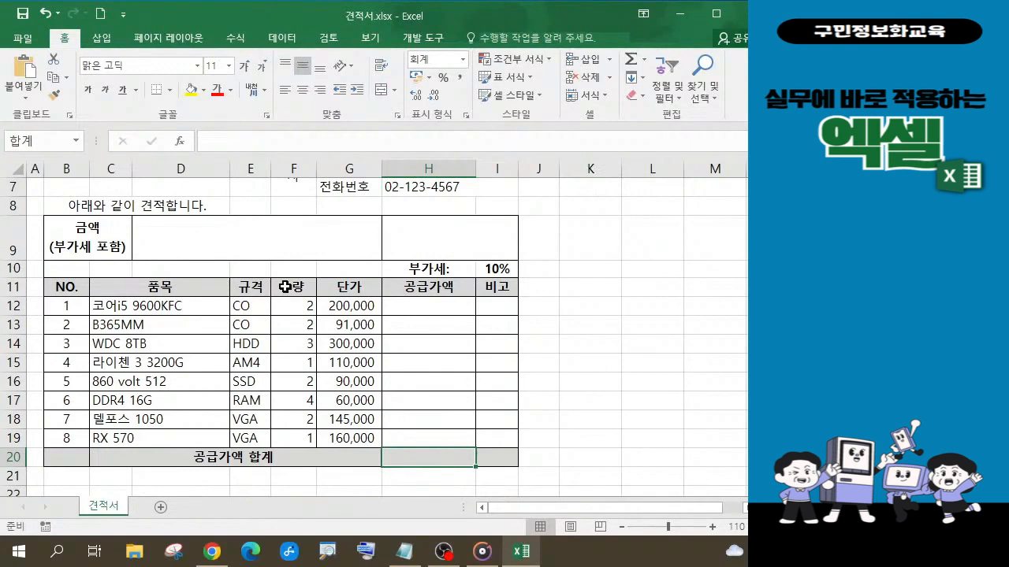
Create names for the 수량, 단가 and 공급가액 columns from the selection F11:H19, using the first row (첫 행) as names.
{"action": "left_click_drag", "start_coordinate": [284, 287], "coordinate": [448, 439]}
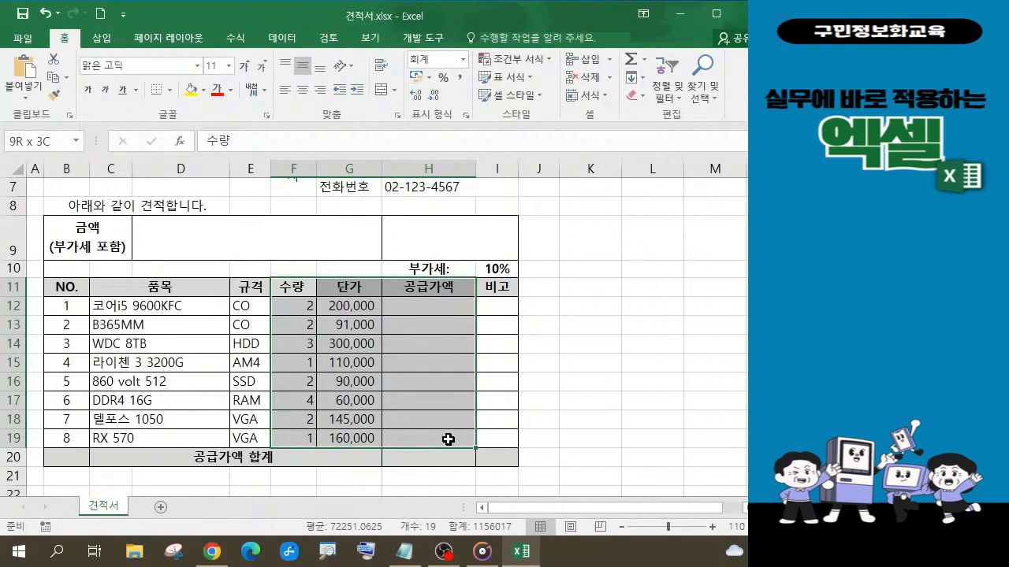
{"action": "left_click_drag", "start_coordinate": [447, 439], "coordinate": [448, 439]}
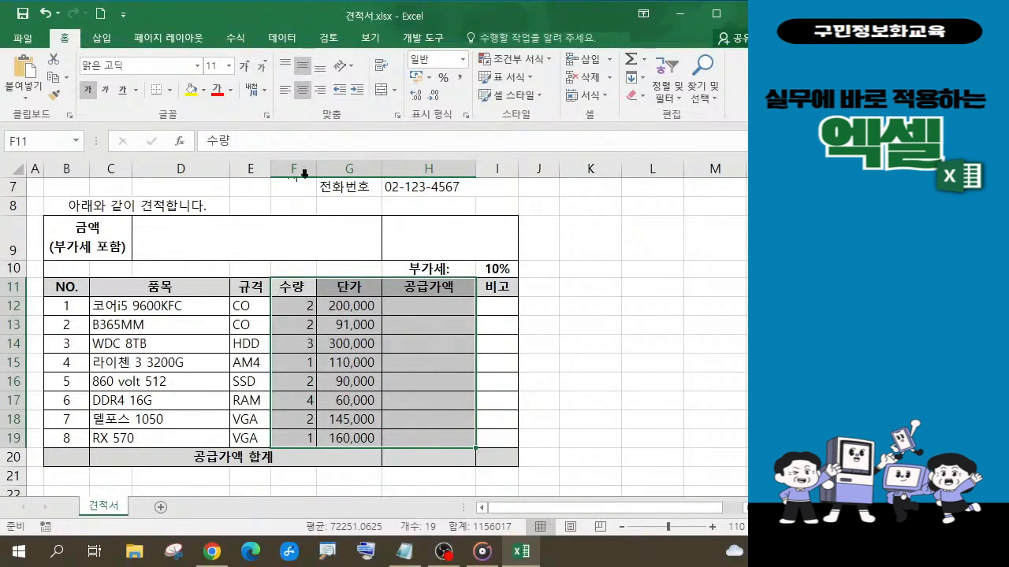
{"action": "left_click", "coordinate": [234, 41]}
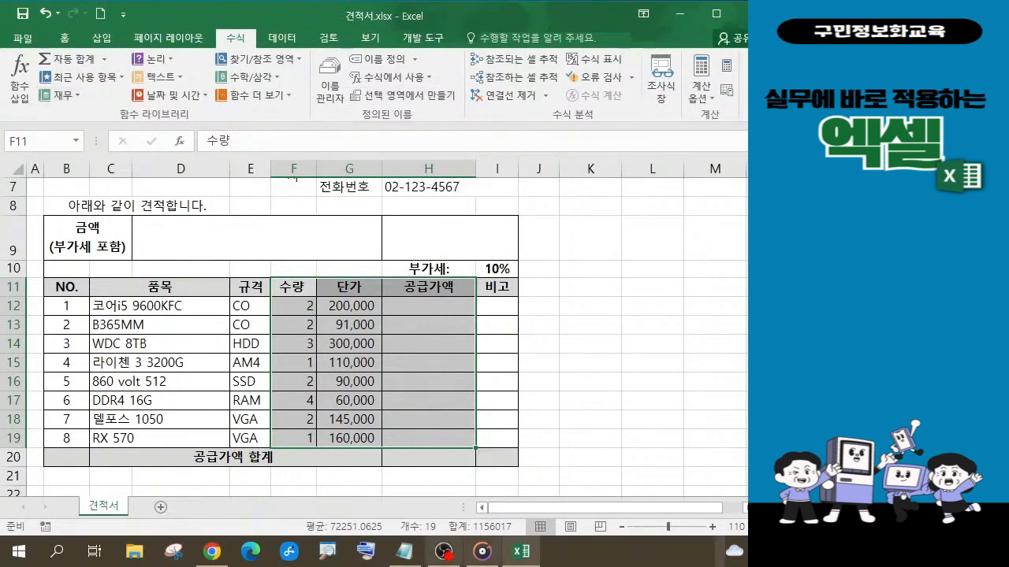
{"action": "key", "text": "alt+Tab"}
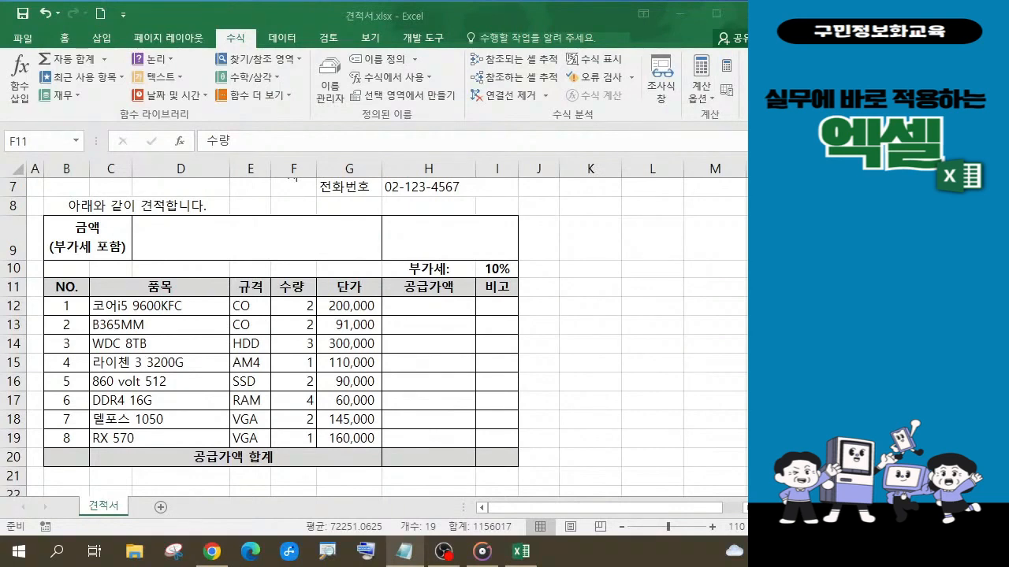
{"action": "left_click", "coordinate": [249, 287]}
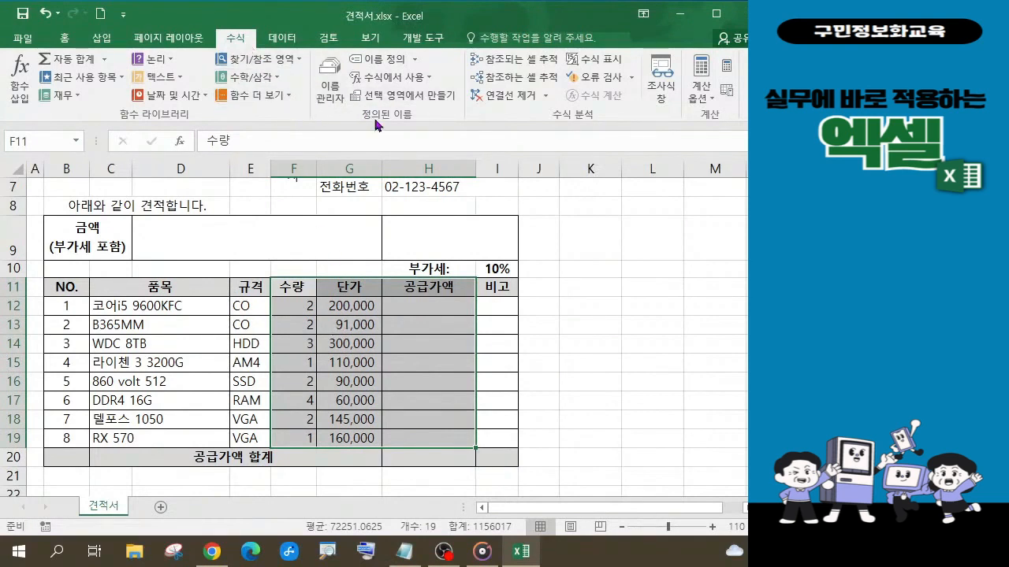
{"action": "key", "text": "ctrl+q"}
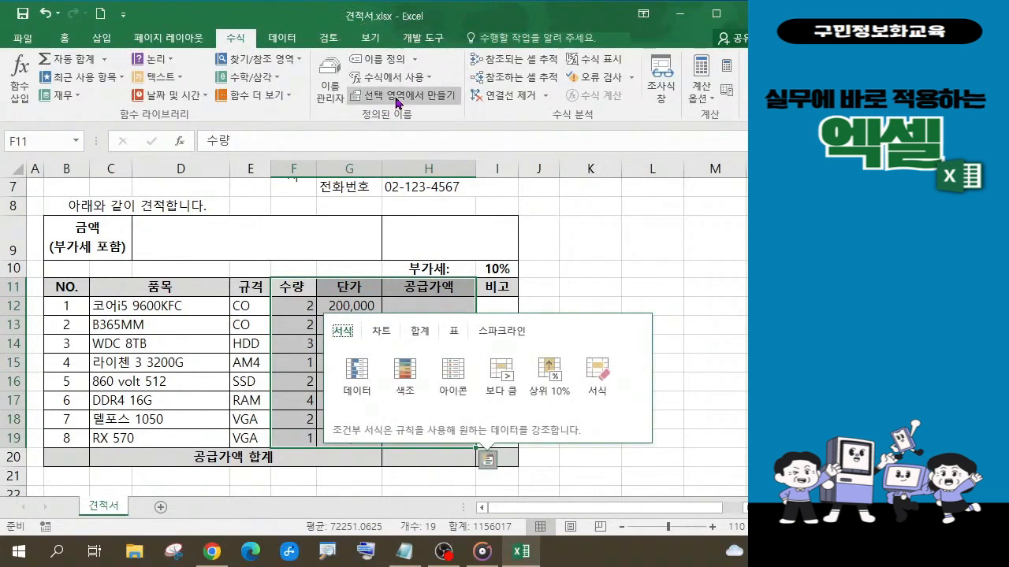
{"action": "left_click", "coordinate": [398, 95]}
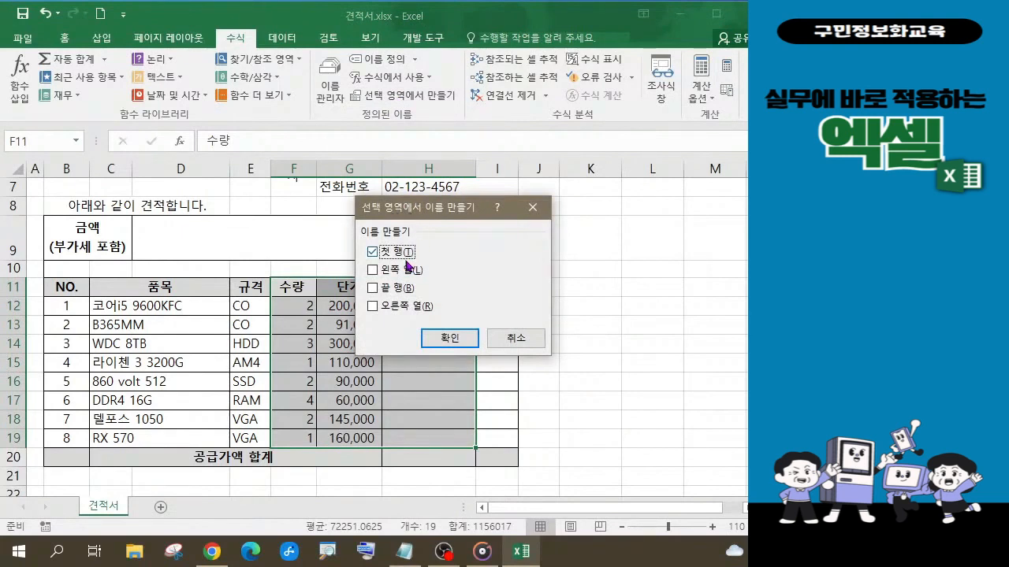
{"action": "left_click_drag", "start_coordinate": [410, 213], "coordinate": [523, 189]}
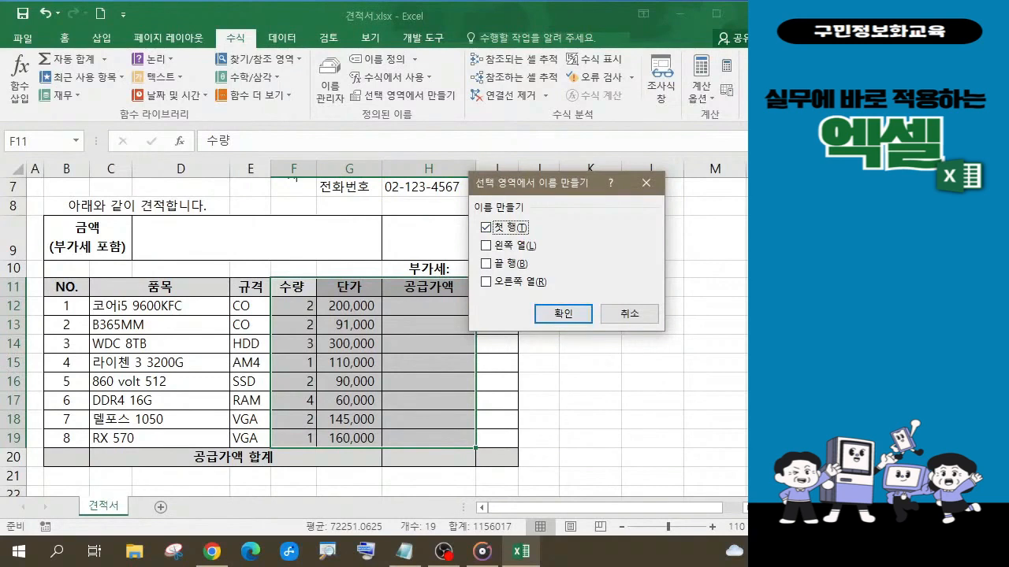
{"action": "left_click", "coordinate": [563, 313]}
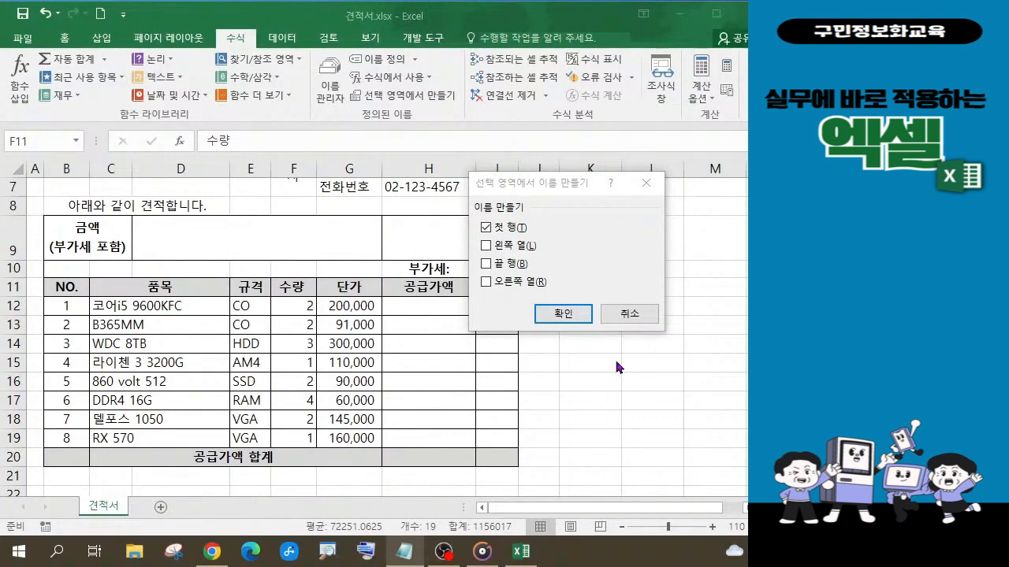
{"action": "left_click", "coordinate": [580, 315]}
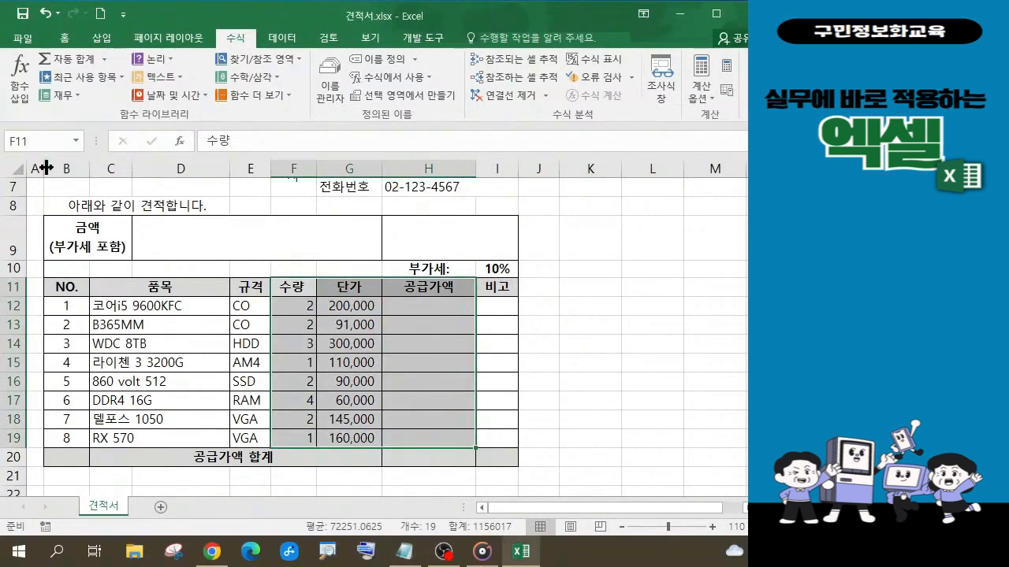
Examine the list of defined names, comparing the individually named cells with the names created from the column headers.
{"action": "left_click", "coordinate": [77, 141]}
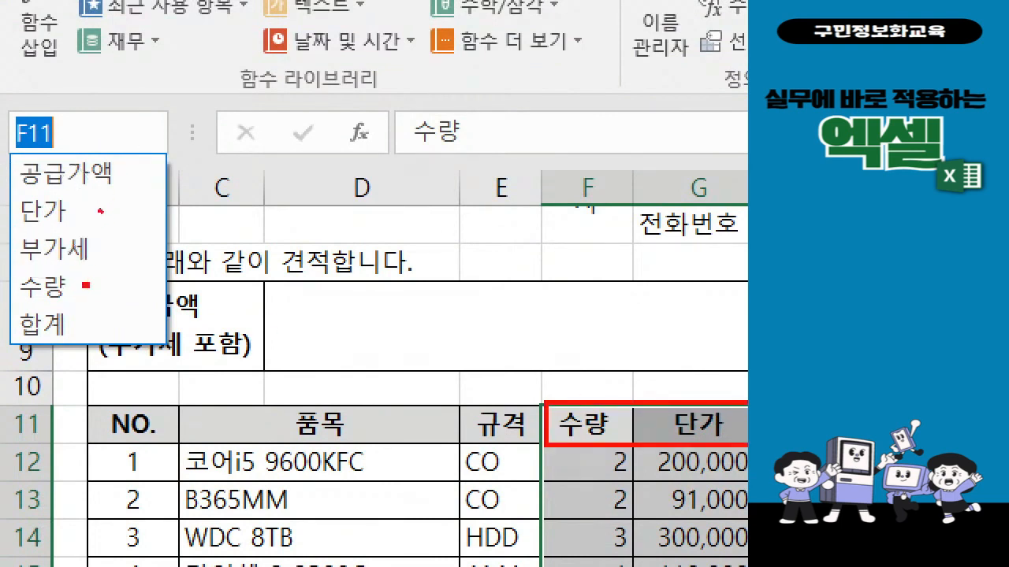
{"action": "left_click_drag", "start_coordinate": [100, 210], "coordinate": [108, 232]}
{"action": "left_click_drag", "start_coordinate": [131, 165], "coordinate": [135, 186]}
{"action": "mouse_move", "coordinate": [23, 166]}
{"action": "left_mouse_down"}
{"action": "mouse_move", "coordinate": [85, 171]}
{"action": "mouse_move", "coordinate": [49, 164]}
{"action": "left_mouse_up"}
{"action": "mouse_move", "coordinate": [65, 257]}
{"action": "left_mouse_down"}
{"action": "mouse_move", "coordinate": [48, 236]}
{"action": "mouse_move", "coordinate": [59, 313]}
{"action": "mouse_move", "coordinate": [78, 305]}
{"action": "mouse_move", "coordinate": [69, 300]}
{"action": "left_mouse_up"}
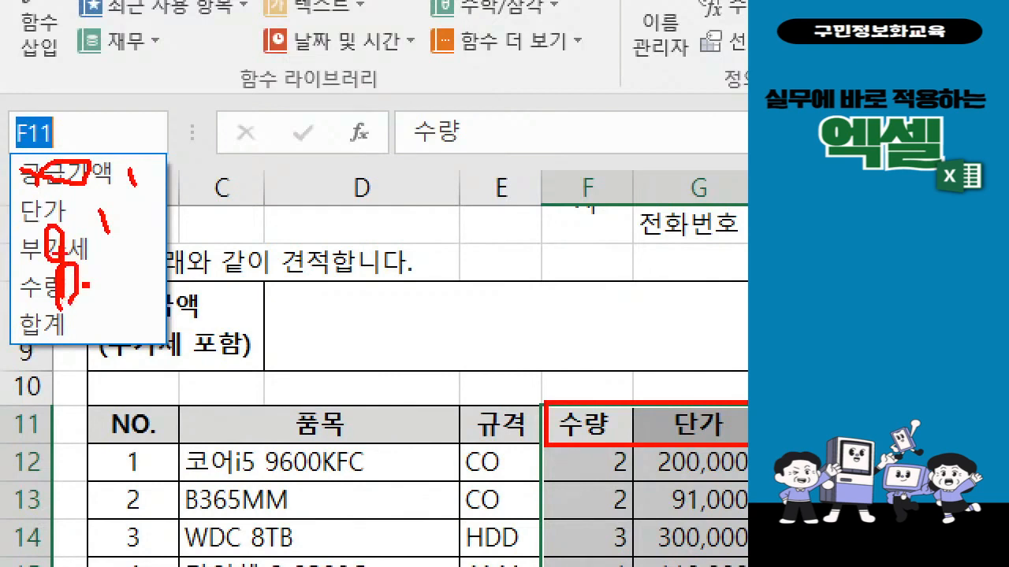
{"action": "key", "text": "e"}
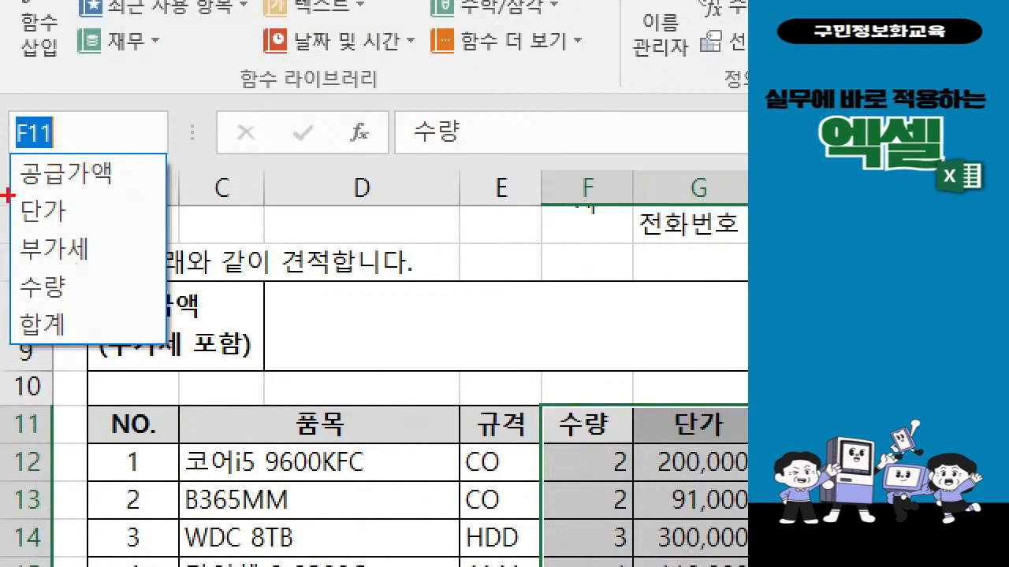
{"action": "mouse_move", "coordinate": [7, 197]}
{"action": "left_mouse_down"}
{"action": "mouse_move", "coordinate": [132, 241]}
{"action": "mouse_move", "coordinate": [126, 227]}
{"action": "left_mouse_up"}
{"action": "key", "text": "e"}
{"action": "left_click_drag", "start_coordinate": [23, 317], "coordinate": [65, 343]}
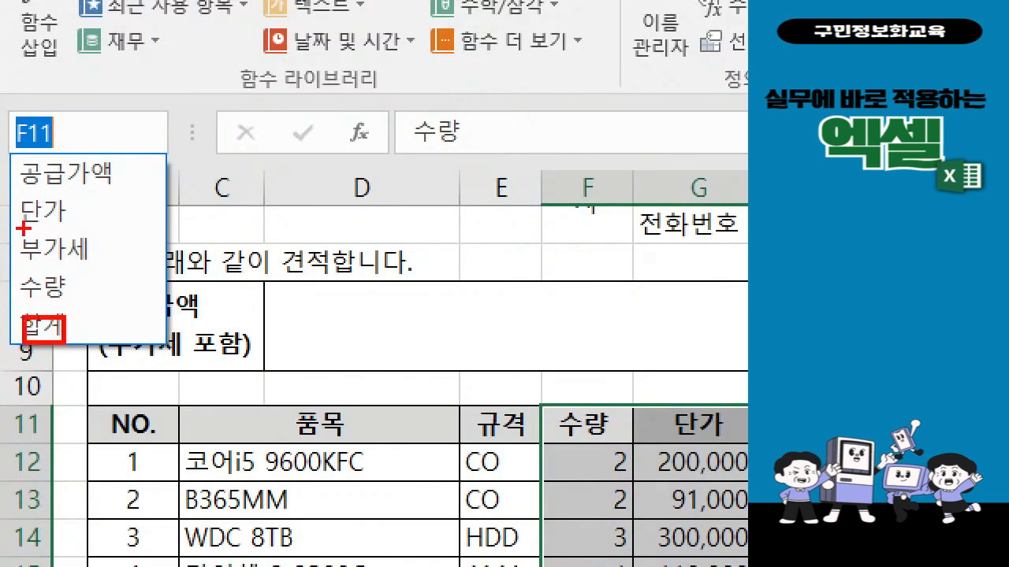
{"action": "mouse_move", "coordinate": [23, 240]}
{"action": "left_mouse_down"}
{"action": "mouse_move", "coordinate": [55, 260]}
{"action": "mouse_move", "coordinate": [82, 260]}
{"action": "mouse_move", "coordinate": [79, 241]}
{"action": "mouse_move", "coordinate": [23, 243]}
{"action": "left_mouse_up"}
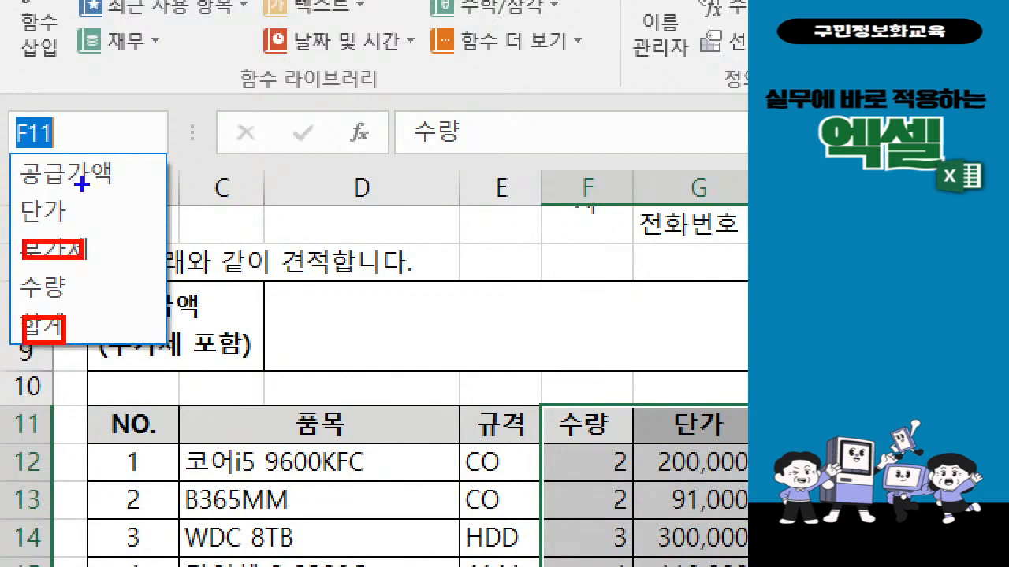
{"action": "left_click_drag", "start_coordinate": [21, 160], "coordinate": [22, 162]}
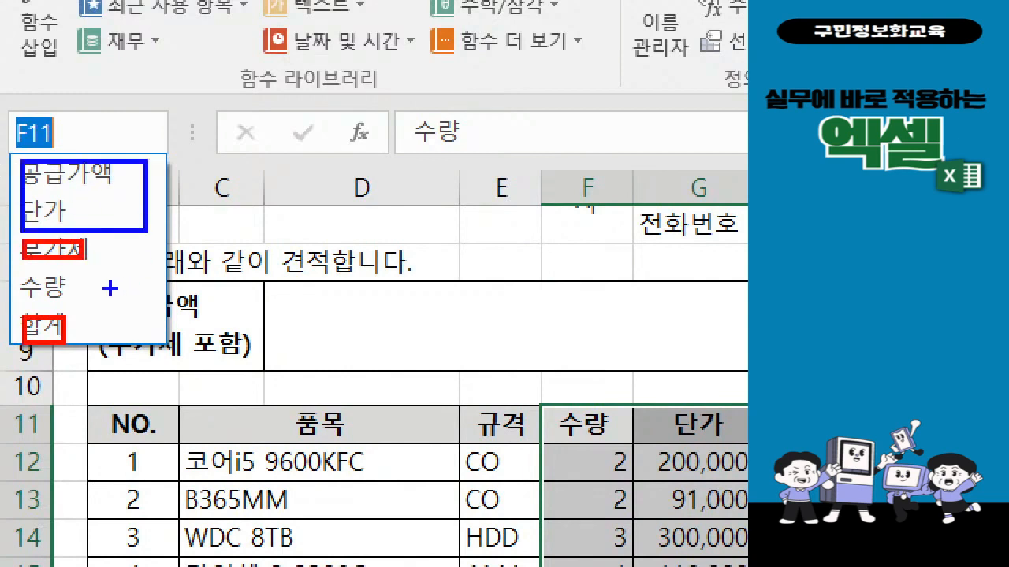
{"action": "mouse_move", "coordinate": [19, 273]}
{"action": "left_mouse_down"}
{"action": "mouse_move", "coordinate": [66, 294]}
{"action": "mouse_move", "coordinate": [20, 276]}
{"action": "left_mouse_up"}
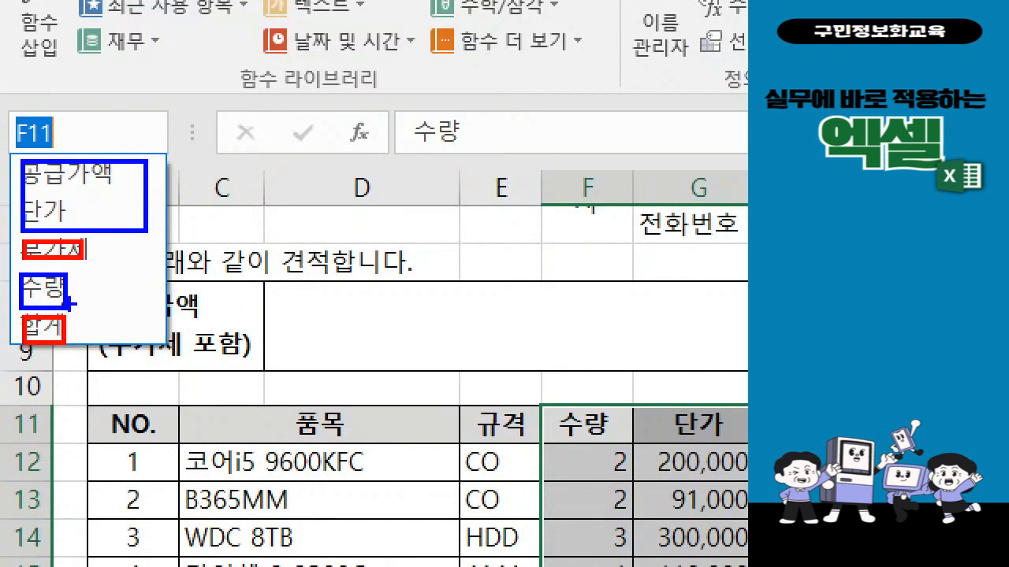
{"action": "key", "text": "Escape"}
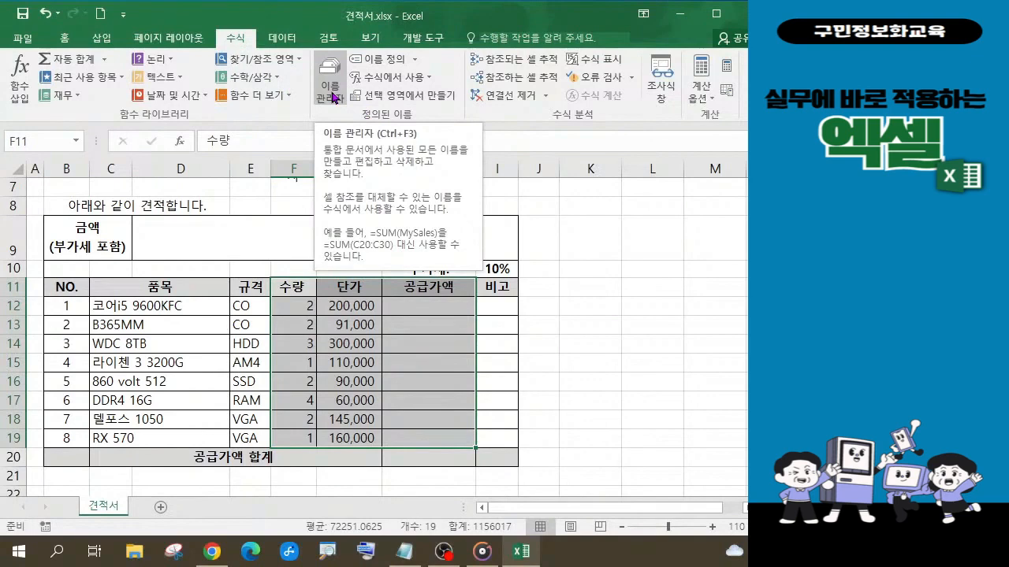
Rename the defined name 공급가액 as 공급가 in the name manager and close the manager.
{"action": "left_click", "coordinate": [332, 97]}
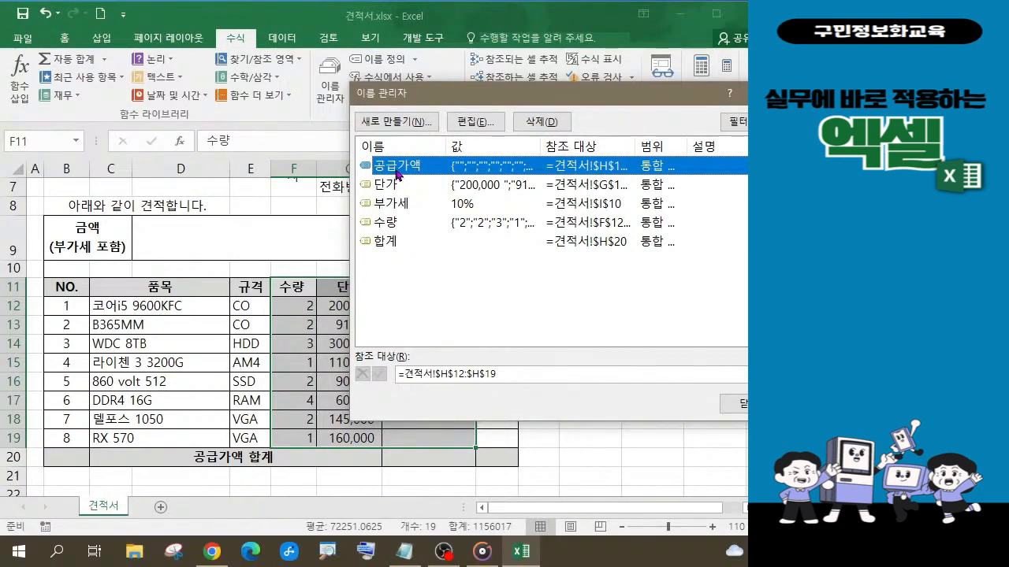
{"action": "left_click", "coordinate": [460, 123]}
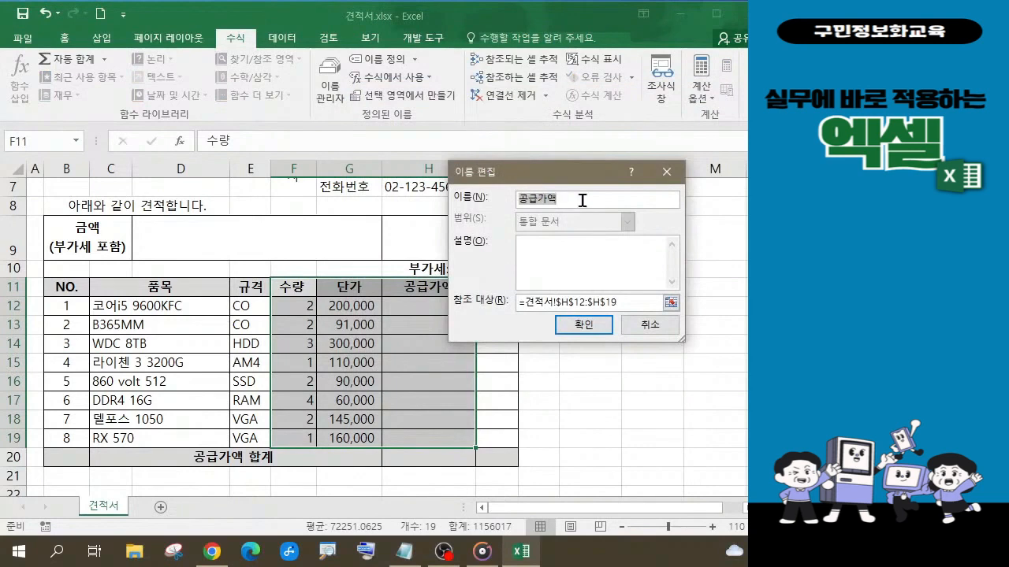
{"action": "left_click", "coordinate": [562, 199]}
{"action": "key", "text": "BackSpace"}
{"action": "left_click", "coordinate": [583, 325]}
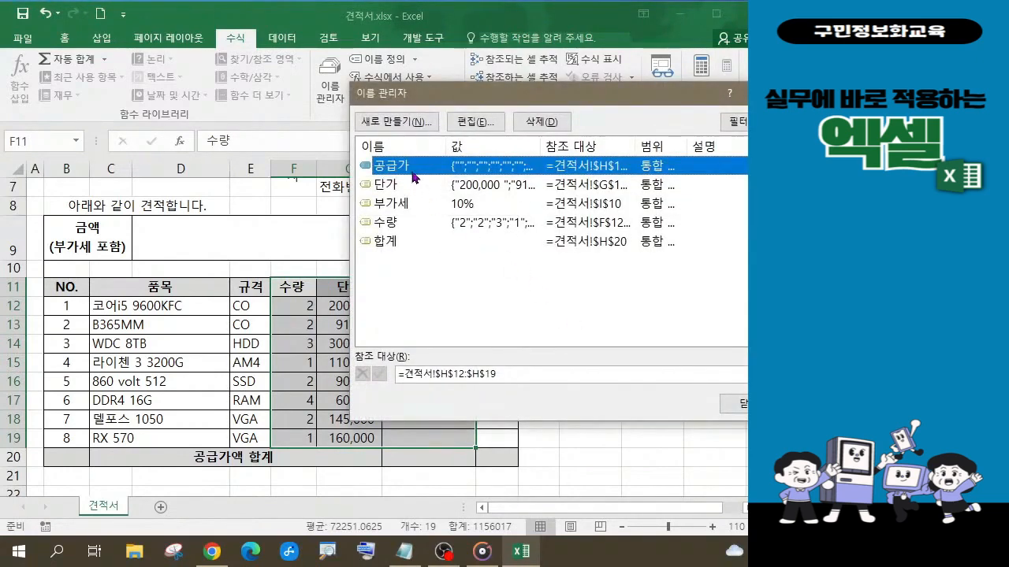
{"action": "left_click_drag", "start_coordinate": [443, 93], "coordinate": [218, 79]}
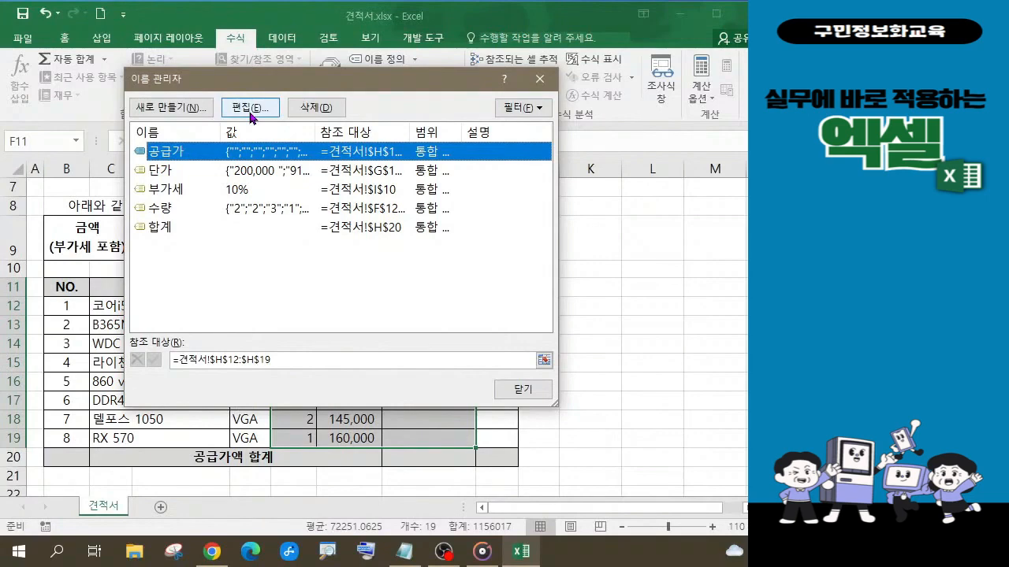
{"action": "left_click", "coordinate": [523, 391]}
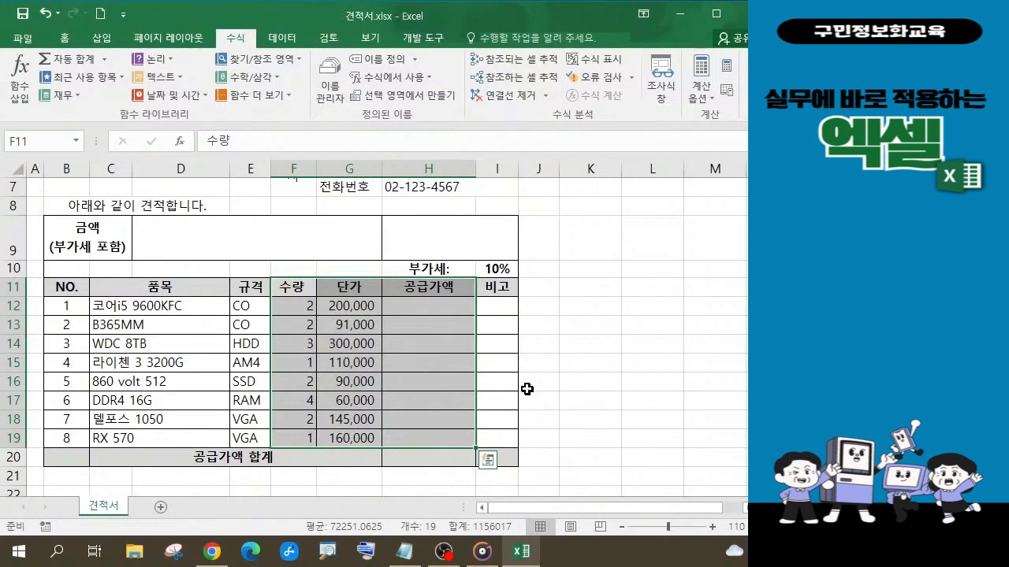
Try calculating the first item's 공급가액 in H12 with the cell-reference formula =F12*G12, and clear the cell again.
{"action": "key", "text": "alt+Tab"}
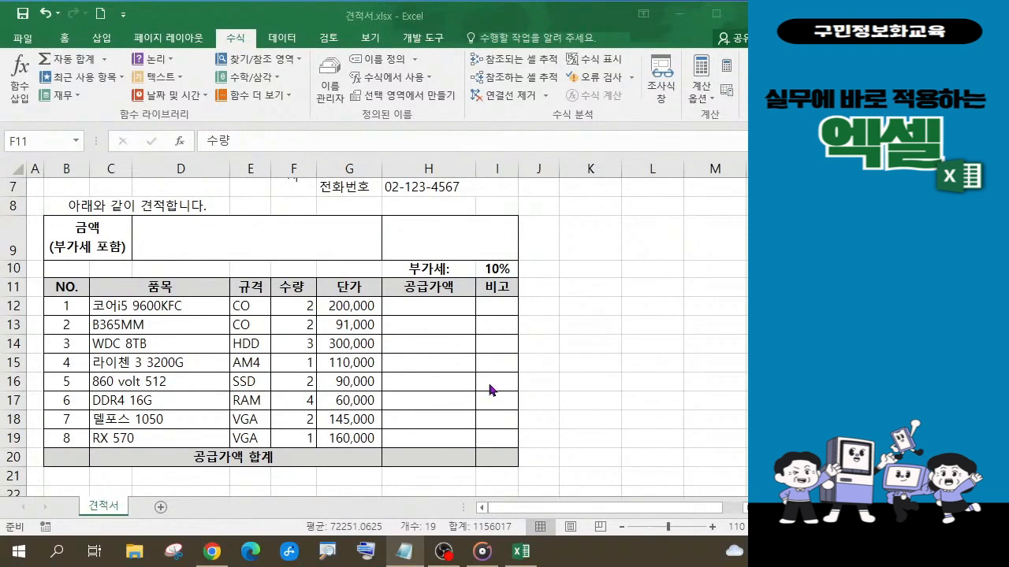
{"action": "left_click", "coordinate": [439, 305]}
{"action": "left_click", "coordinate": [438, 305]}
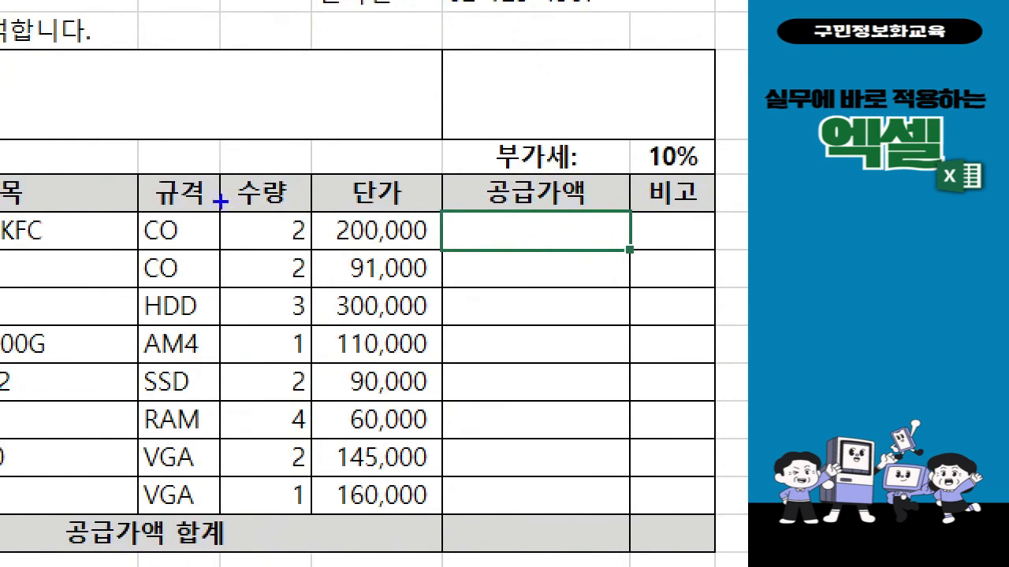
{"action": "mouse_move", "coordinate": [221, 202]}
{"action": "left_mouse_down"}
{"action": "mouse_move", "coordinate": [309, 240]}
{"action": "mouse_move", "coordinate": [423, 241]}
{"action": "left_mouse_up"}
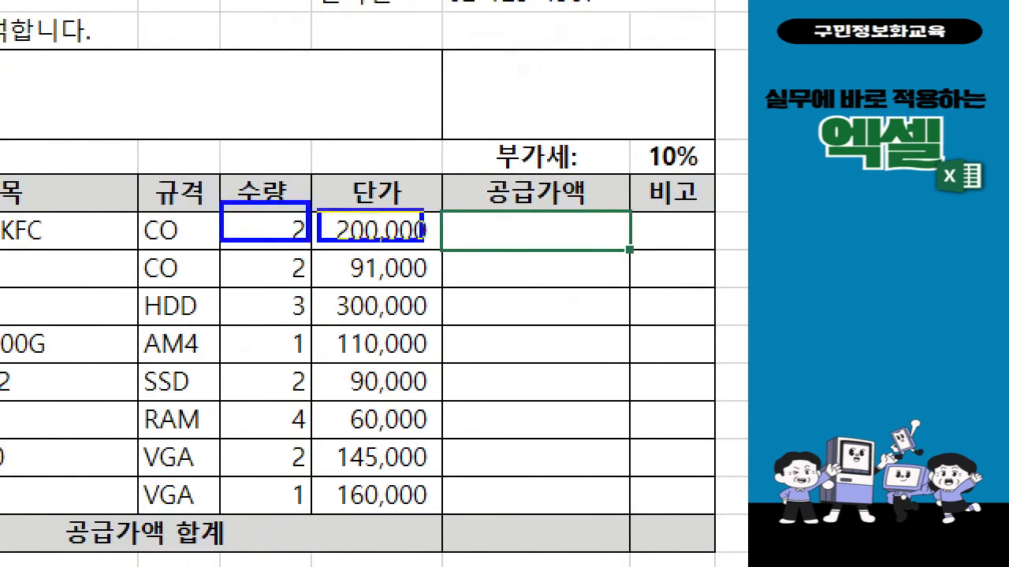
{"action": "mouse_move", "coordinate": [333, 189]}
{"action": "left_mouse_down"}
{"action": "mouse_move", "coordinate": [319, 208]}
{"action": "mouse_move", "coordinate": [343, 213]}
{"action": "left_mouse_up"}
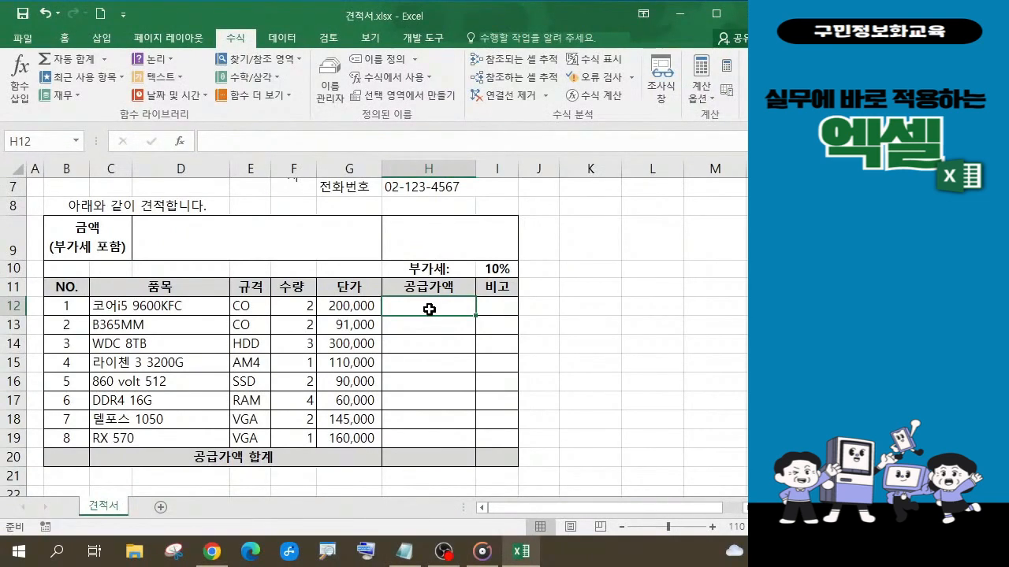
{"action": "type", "text": "="}
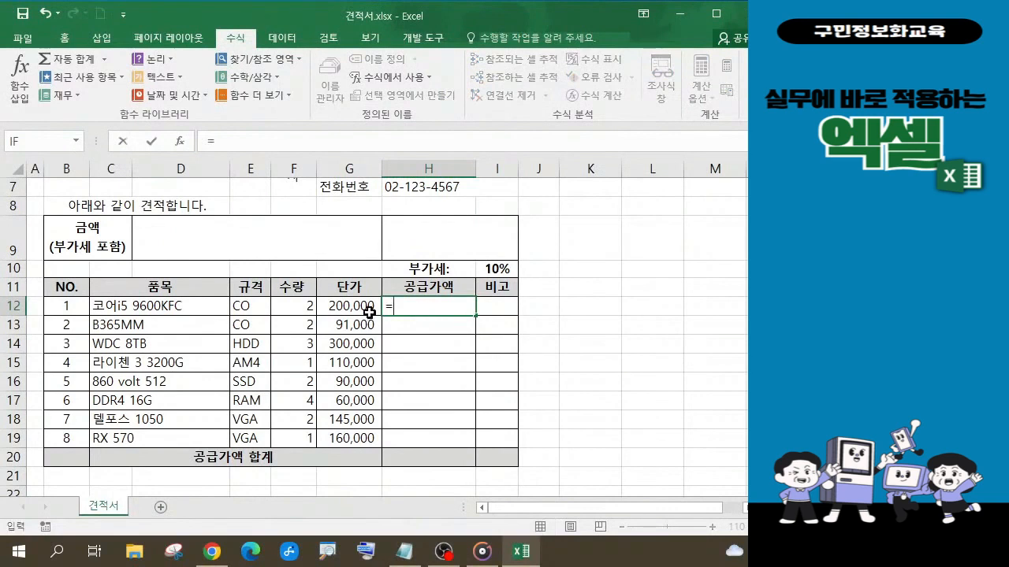
{"action": "left_click", "coordinate": [301, 310]}
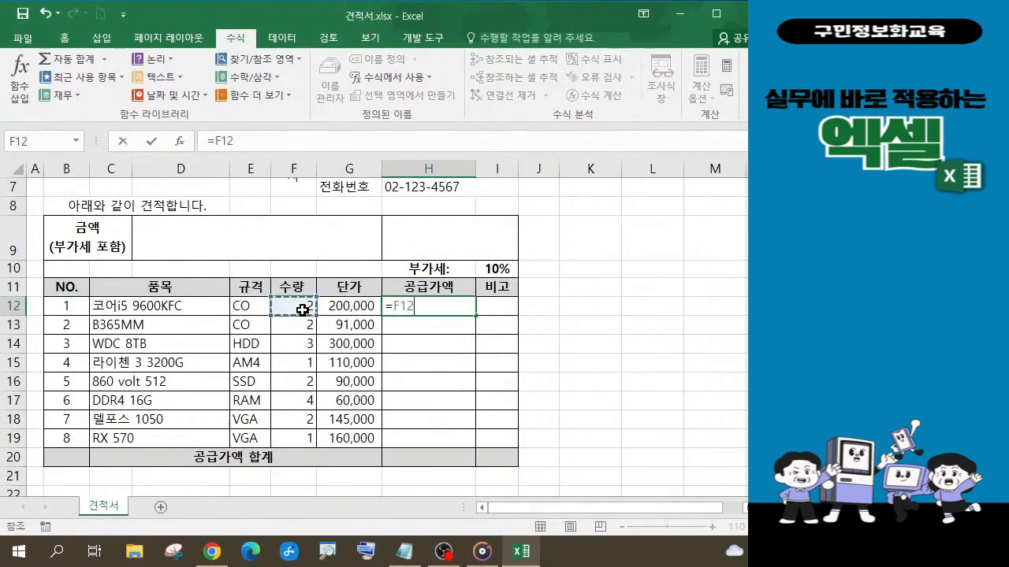
{"action": "type", "text": "*"}
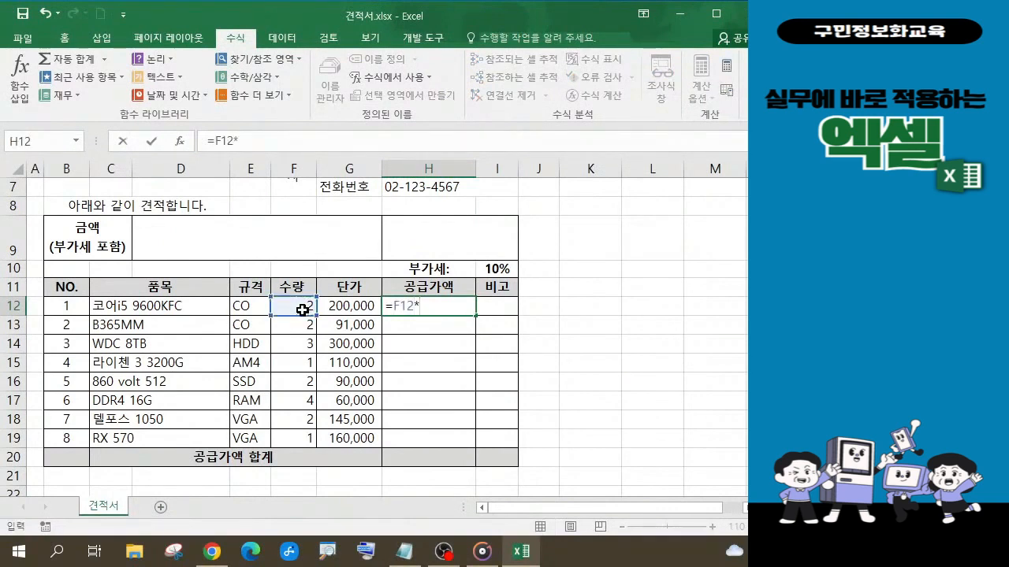
{"action": "left_click", "coordinate": [356, 311]}
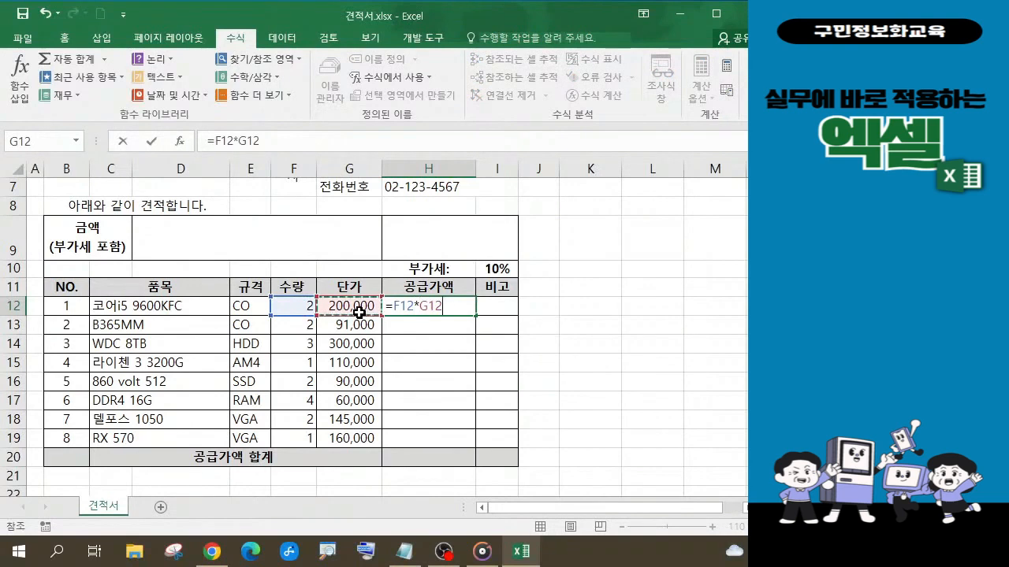
{"action": "key", "text": "Return"}
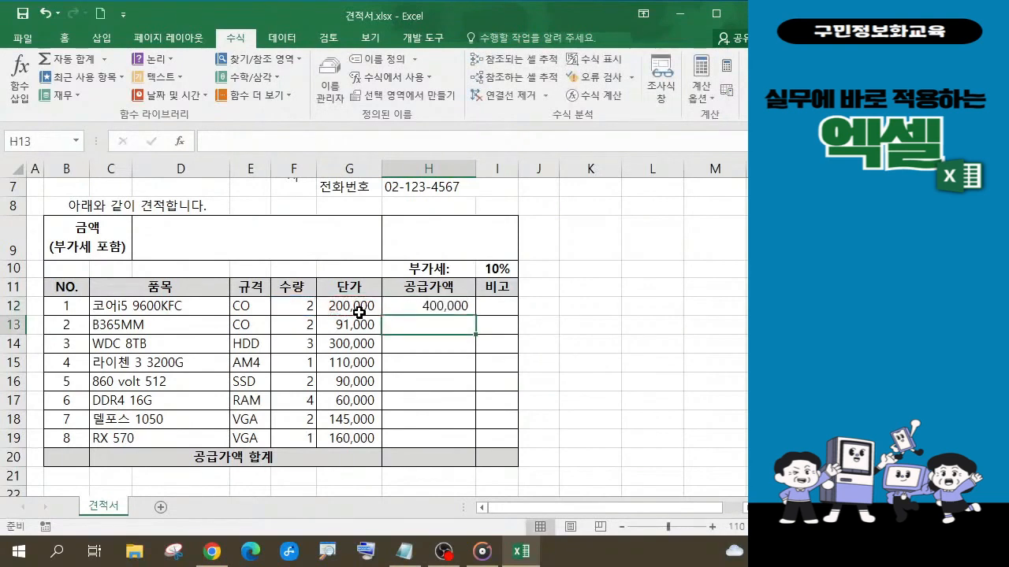
{"action": "left_click", "coordinate": [421, 308]}
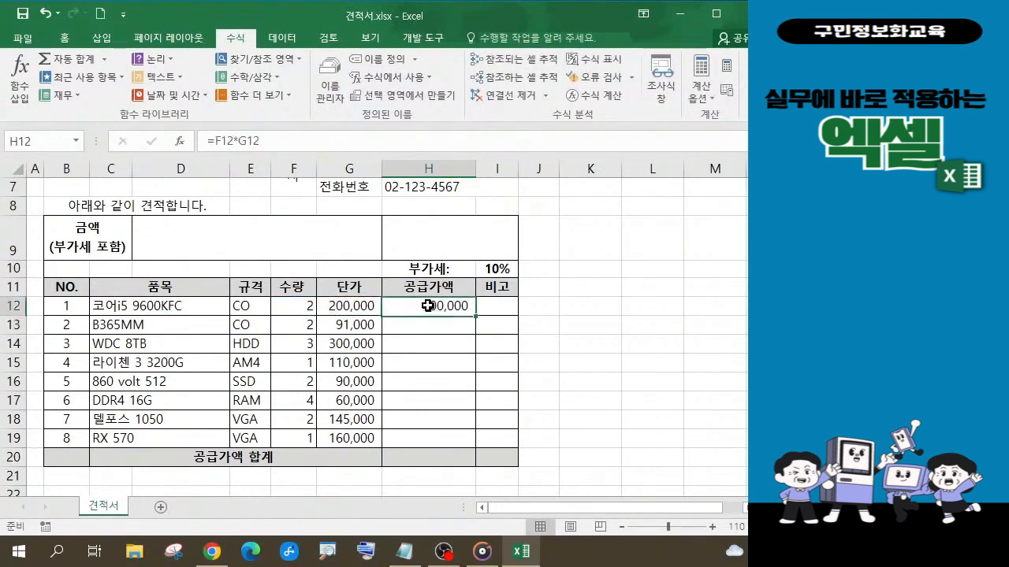
{"action": "key", "text": "Delete"}
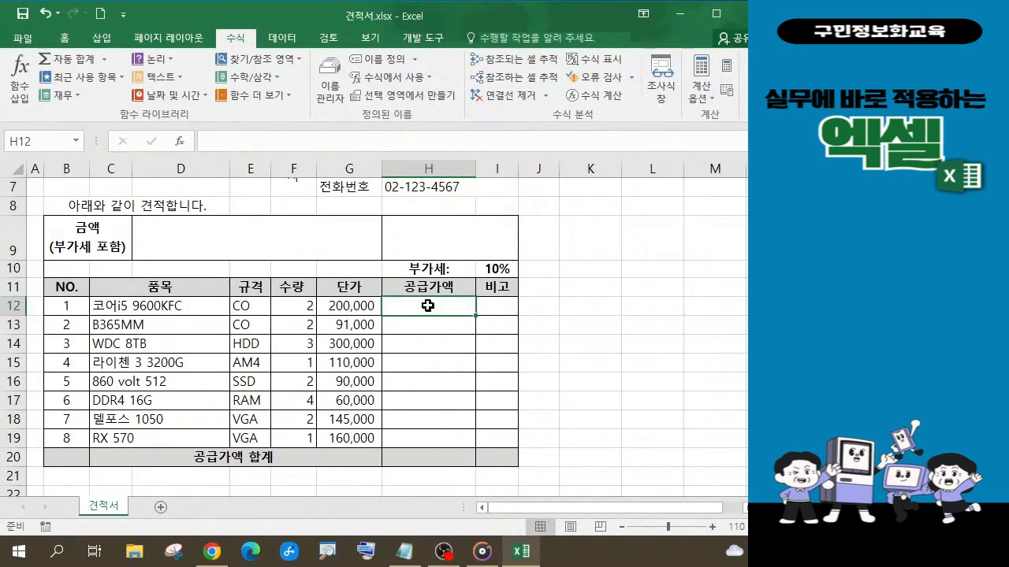
Calculate the first item's 공급가액 in H12 with the named formula =수량*단가 and fill it down to H19.
{"action": "type", "text": "="}
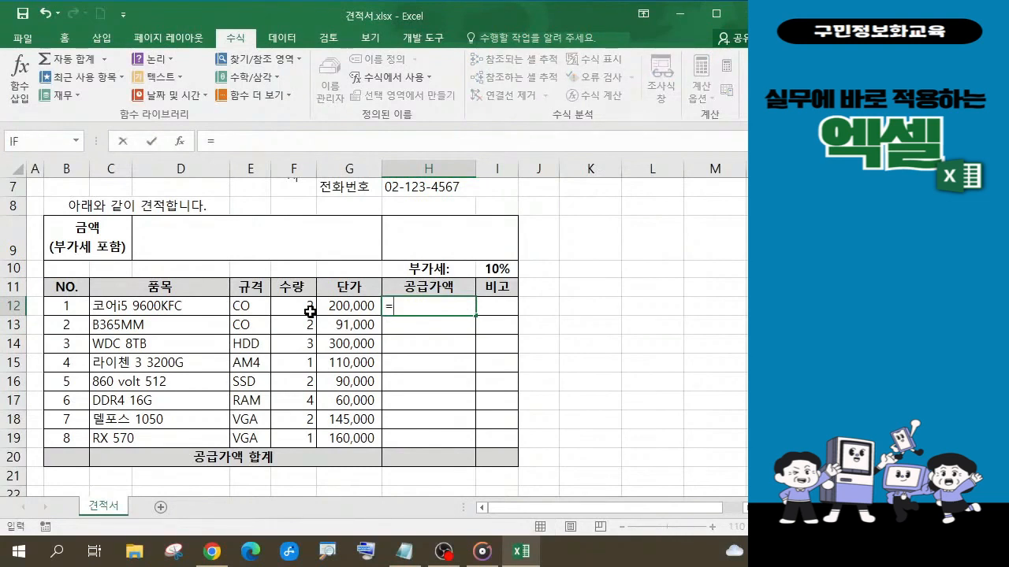
{"action": "type", "text": "수"}
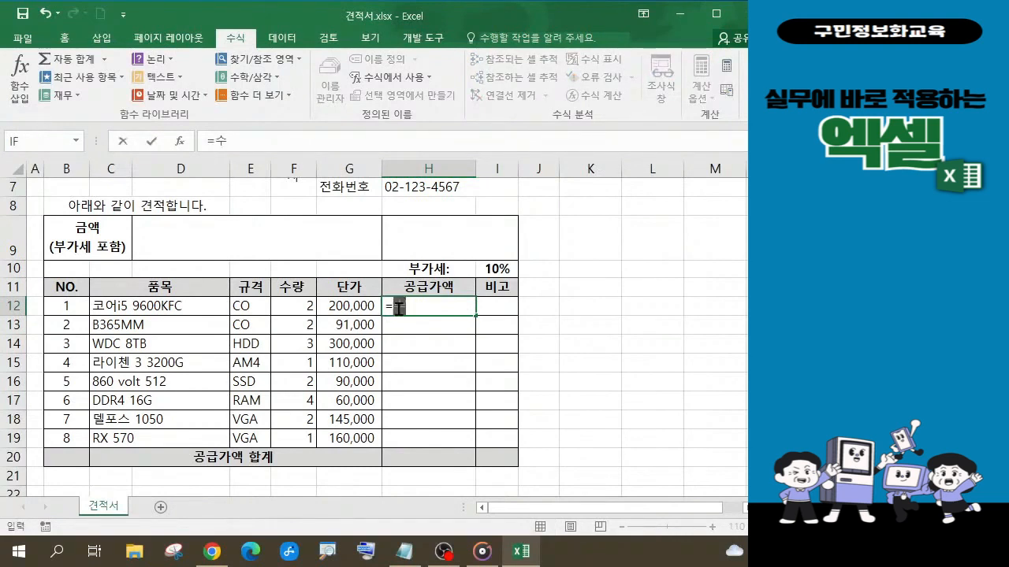
{"action": "type", "text": "향"}
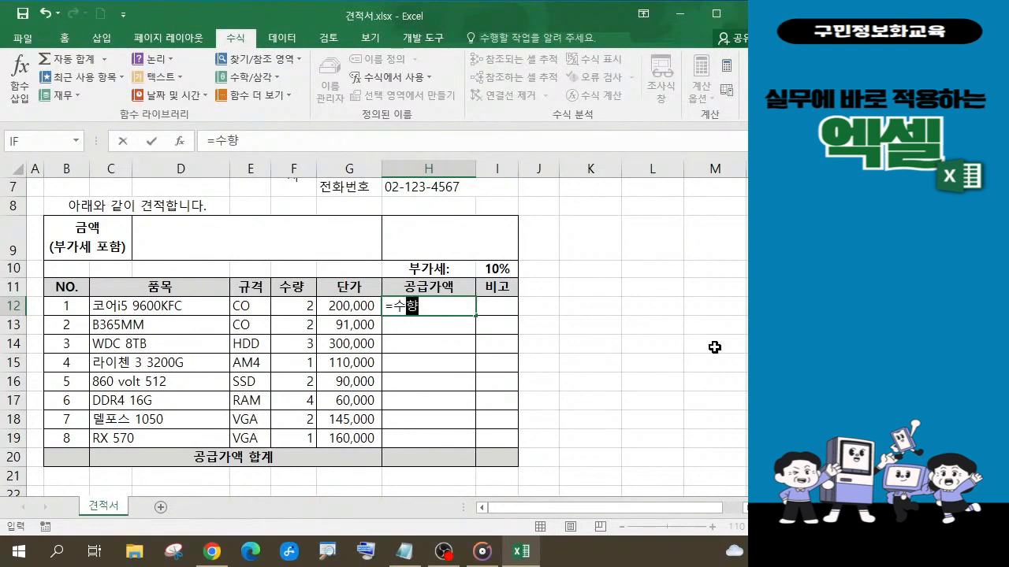
{"action": "key", "text": "BackSpace"}
{"action": "key", "text": "BackSpace"}
{"action": "key", "text": "BackSpace"}
{"action": "type", "text": "ㄹ량*"}
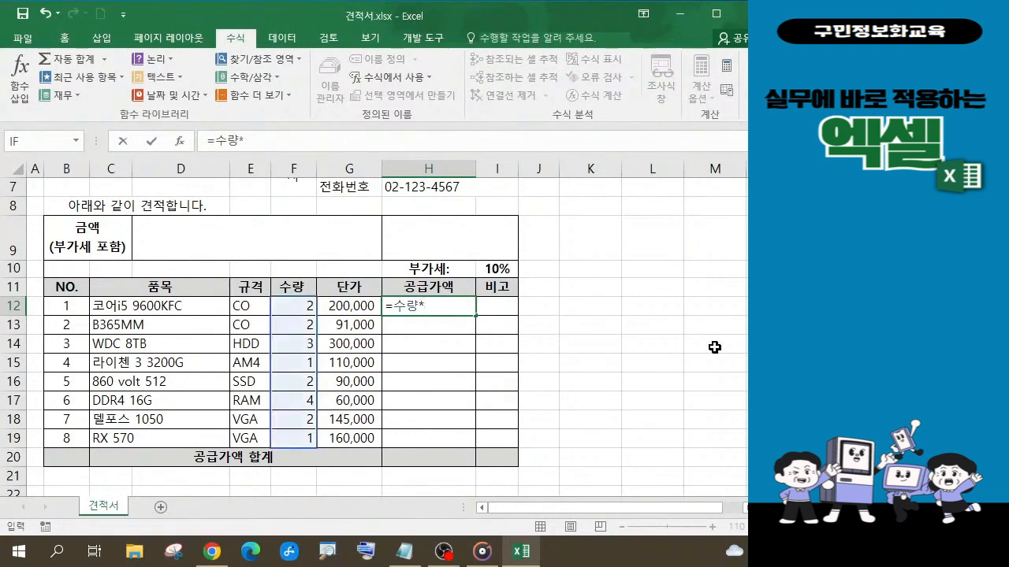
{"action": "type", "text": "단가"}
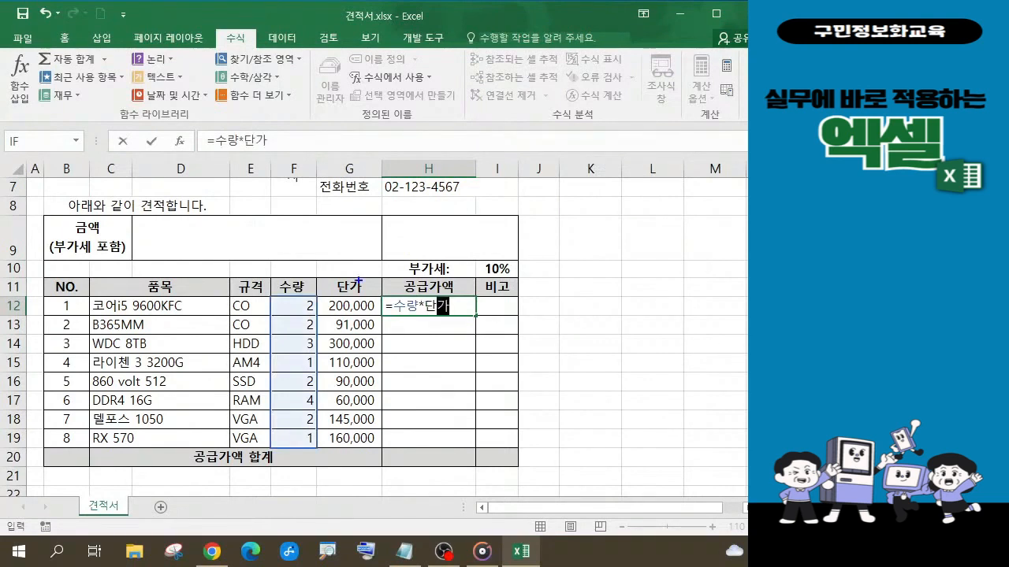
{"action": "left_click_drag", "start_coordinate": [359, 280], "coordinate": [463, 320]}
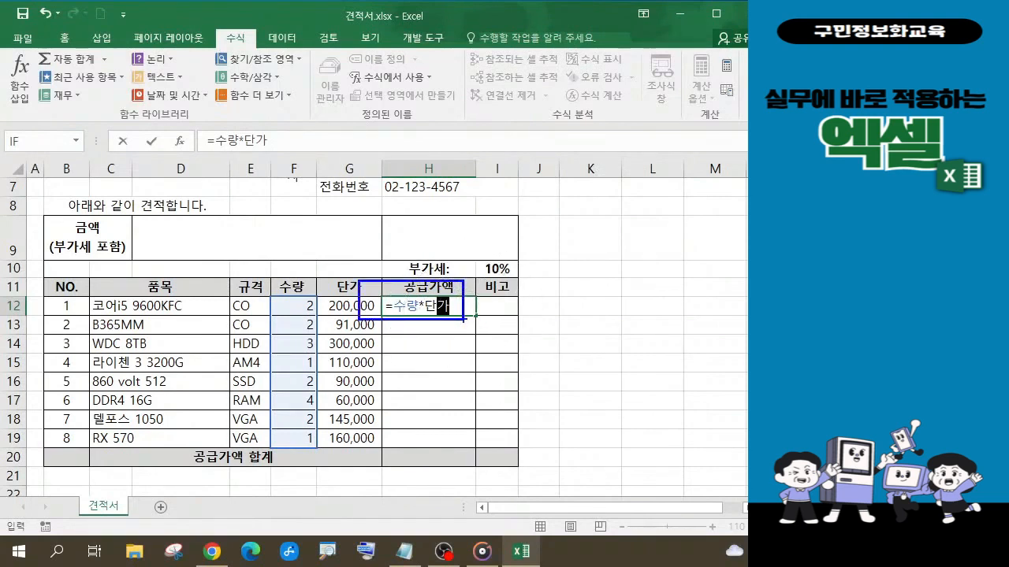
{"action": "left_click_drag", "start_coordinate": [178, 115], "coordinate": [281, 156]}
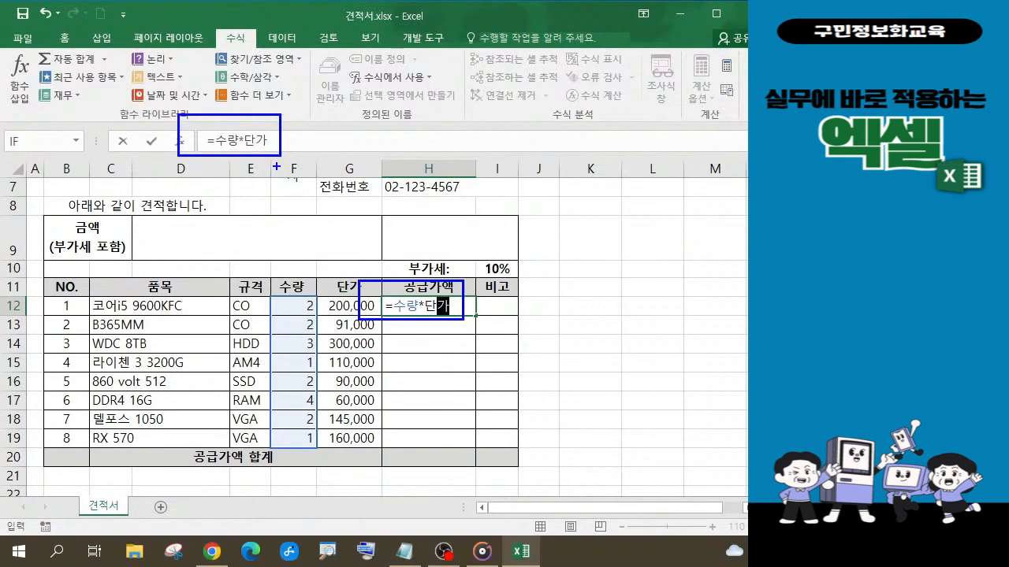
{"action": "key", "text": "Escape"}
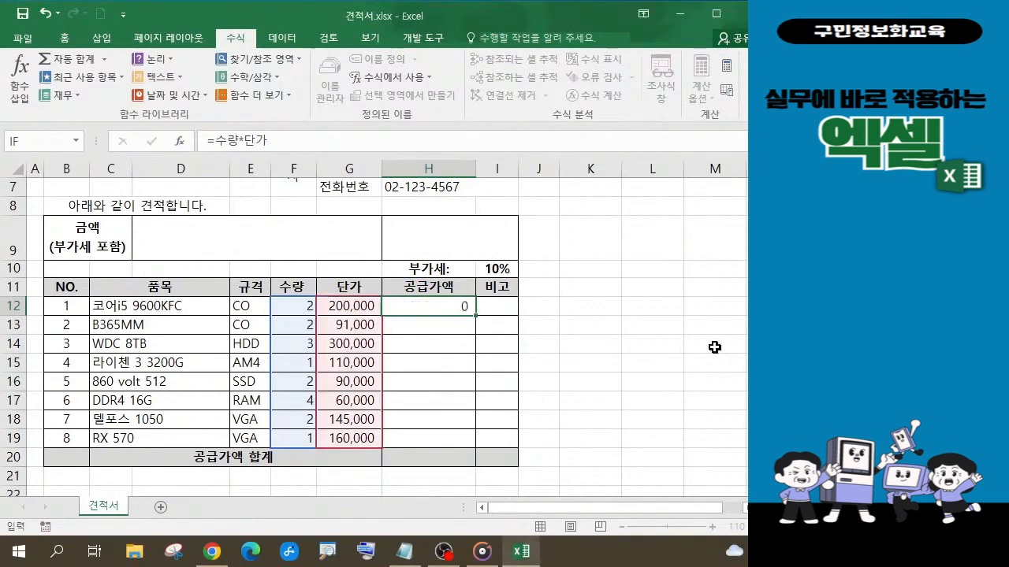
{"action": "key", "text": "Return"}
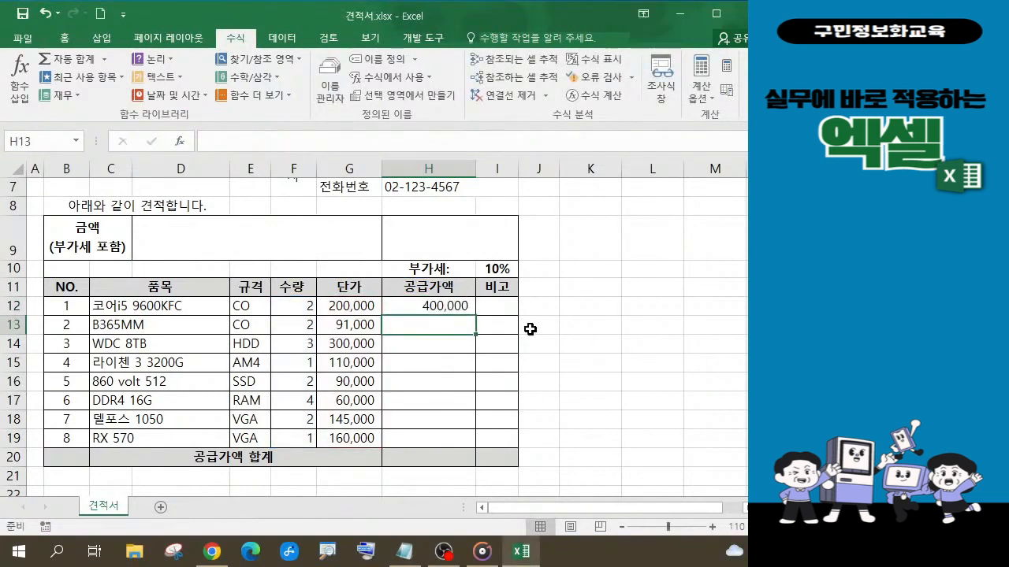
{"action": "left_click", "coordinate": [424, 308]}
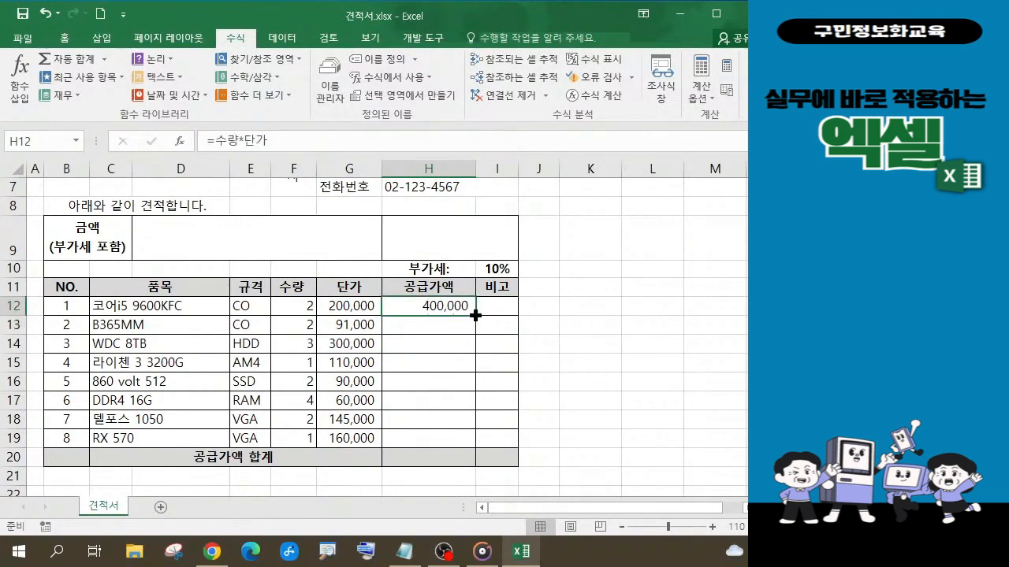
{"action": "left_click_drag", "start_coordinate": [475, 315], "coordinate": [470, 446]}
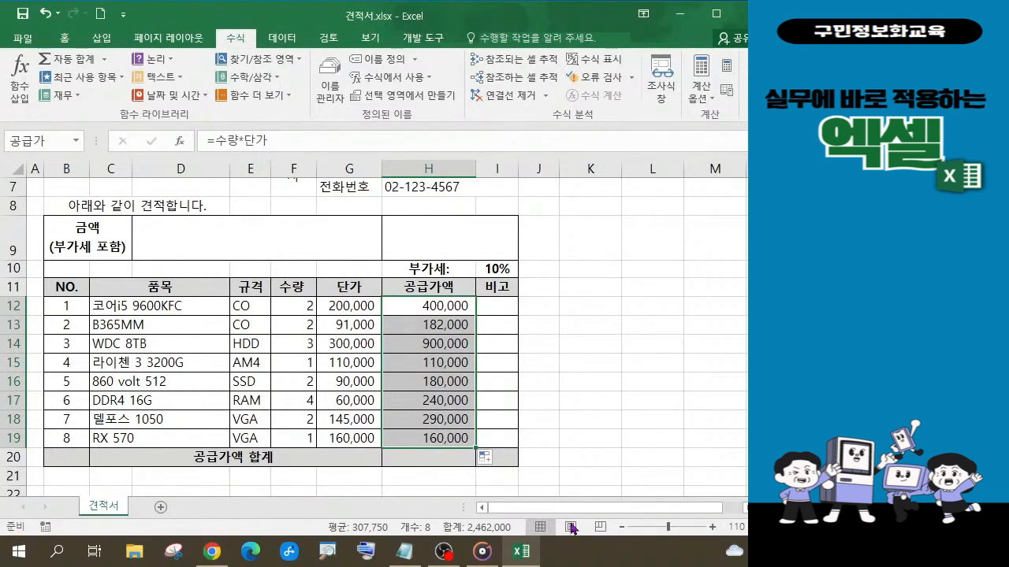
Total the supply amounts in the 공급가액 합계 cell H20 with AutoSum as =SUM(공급가).
{"action": "left_click", "coordinate": [421, 464]}
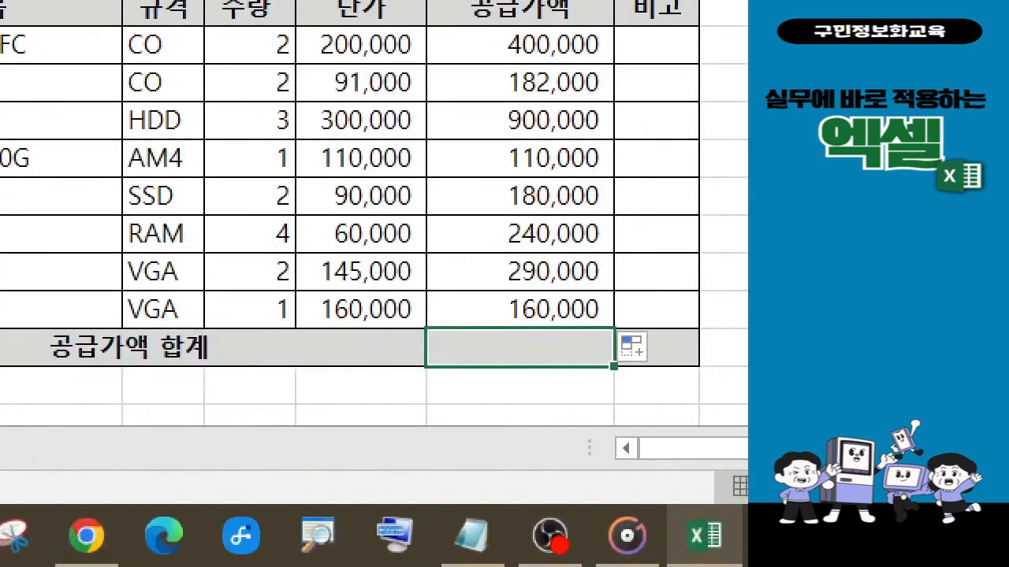
{"action": "mouse_move", "coordinate": [412, 331]}
{"action": "left_mouse_down"}
{"action": "mouse_move", "coordinate": [567, 347]}
{"action": "mouse_move", "coordinate": [620, 368]}
{"action": "left_mouse_up"}
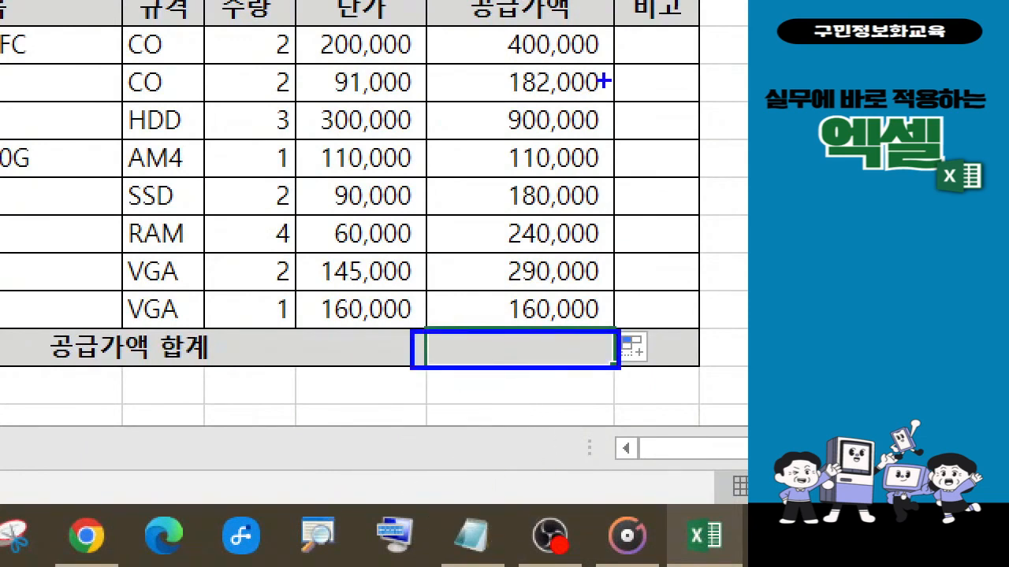
{"action": "mouse_move", "coordinate": [476, 24]}
{"action": "left_mouse_down"}
{"action": "mouse_move", "coordinate": [599, 67]}
{"action": "mouse_move", "coordinate": [605, 319]}
{"action": "left_mouse_up"}
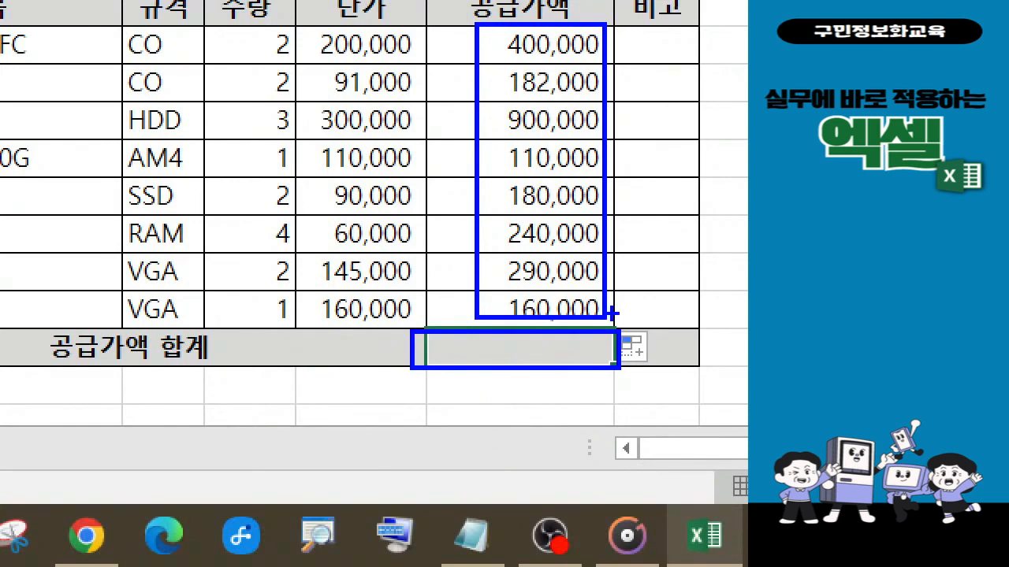
{"action": "key", "text": "Escape"}
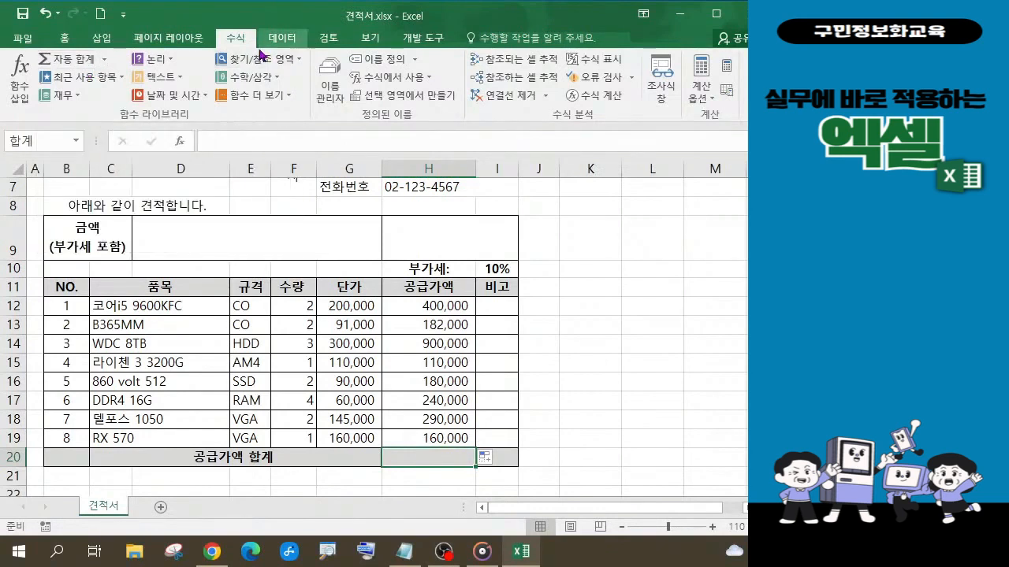
{"action": "left_click", "coordinate": [107, 63]}
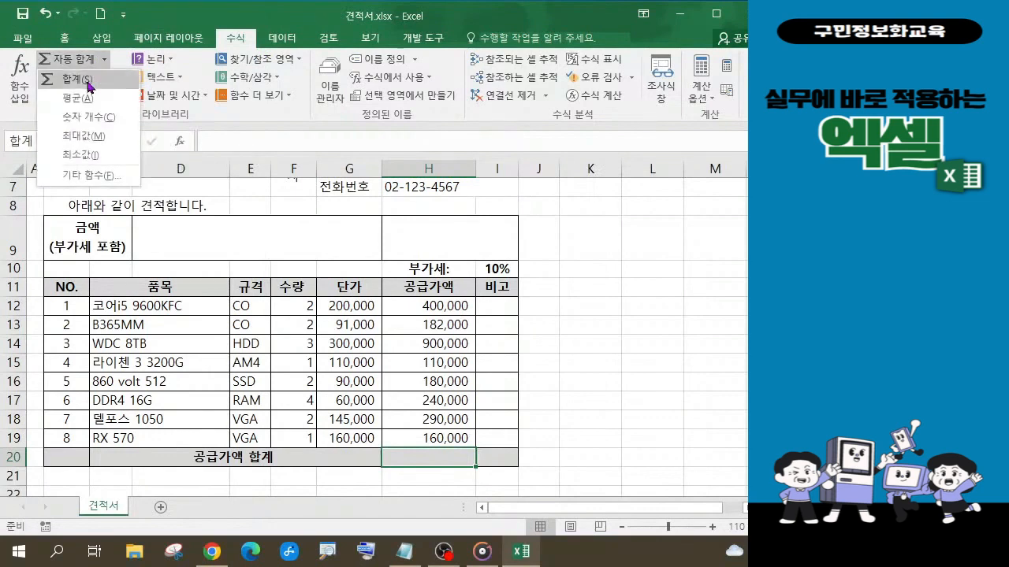
{"action": "left_click", "coordinate": [76, 79]}
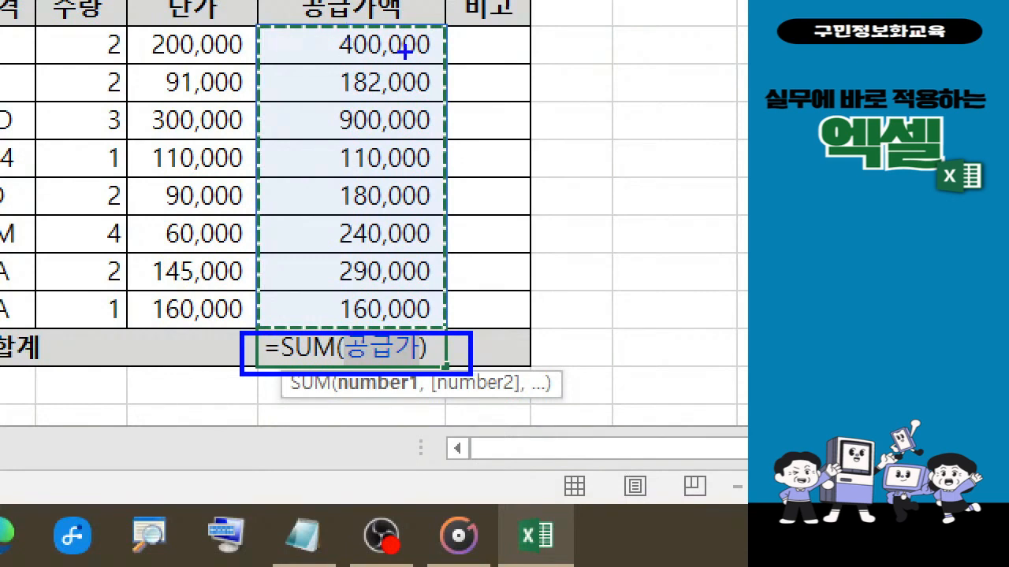
{"action": "mouse_move", "coordinate": [319, 41]}
{"action": "left_mouse_down"}
{"action": "mouse_move", "coordinate": [407, 178]}
{"action": "mouse_move", "coordinate": [416, 317]}
{"action": "left_mouse_up"}
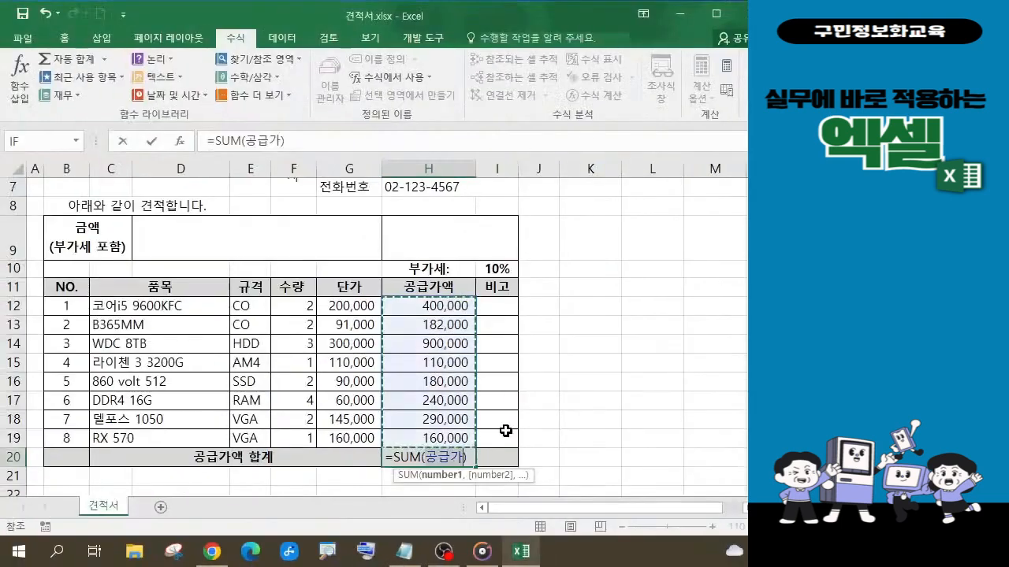
{"action": "key", "text": "Return"}
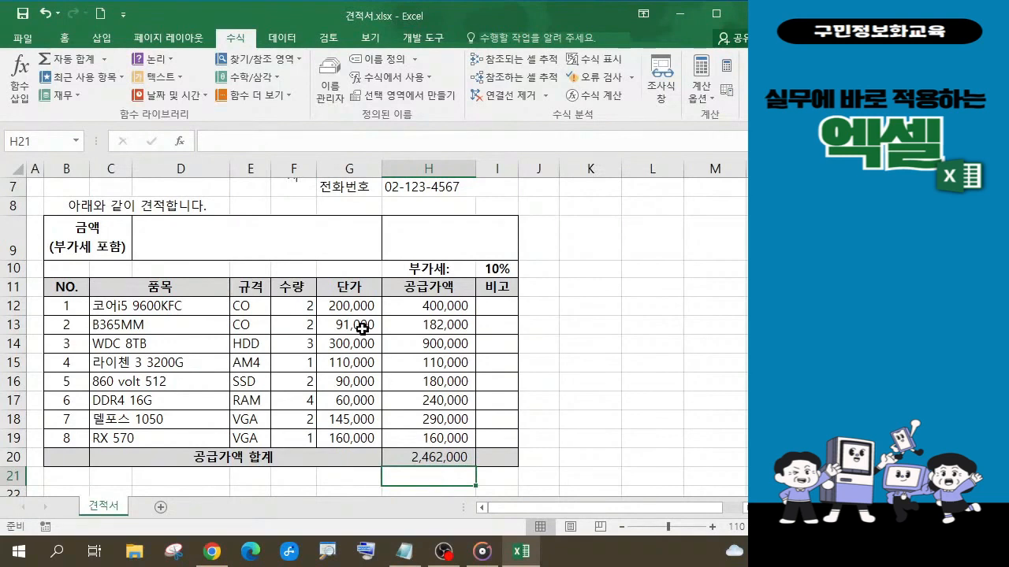
Calculate the VAT-inclusive 금액 in the merged cell D9 with the named formula =합계+(합계*부가세).
{"action": "scroll", "coordinate": [364, 315], "scroll_direction": "up", "scroll_amount": 1}
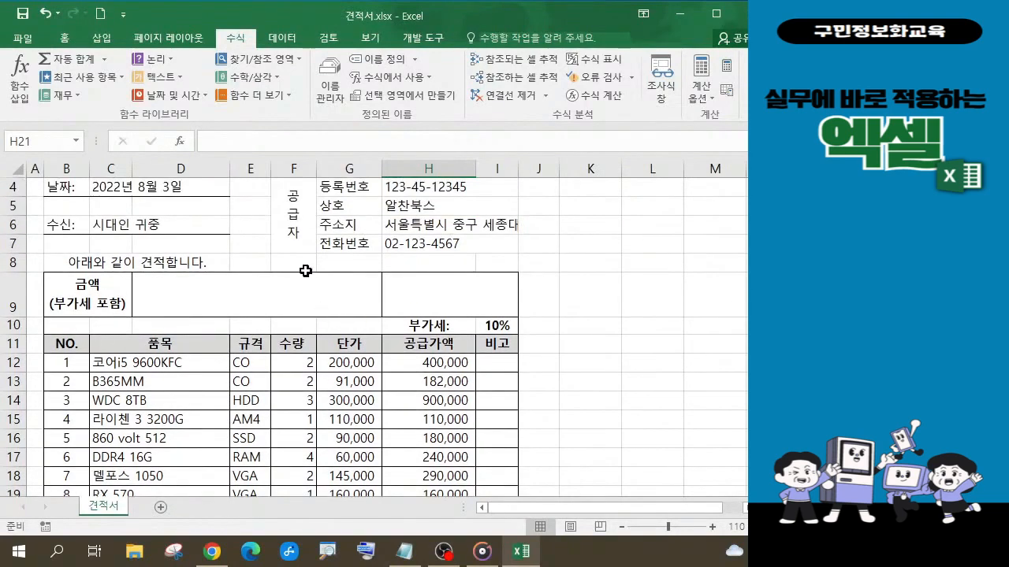
{"action": "left_click", "coordinate": [236, 297]}
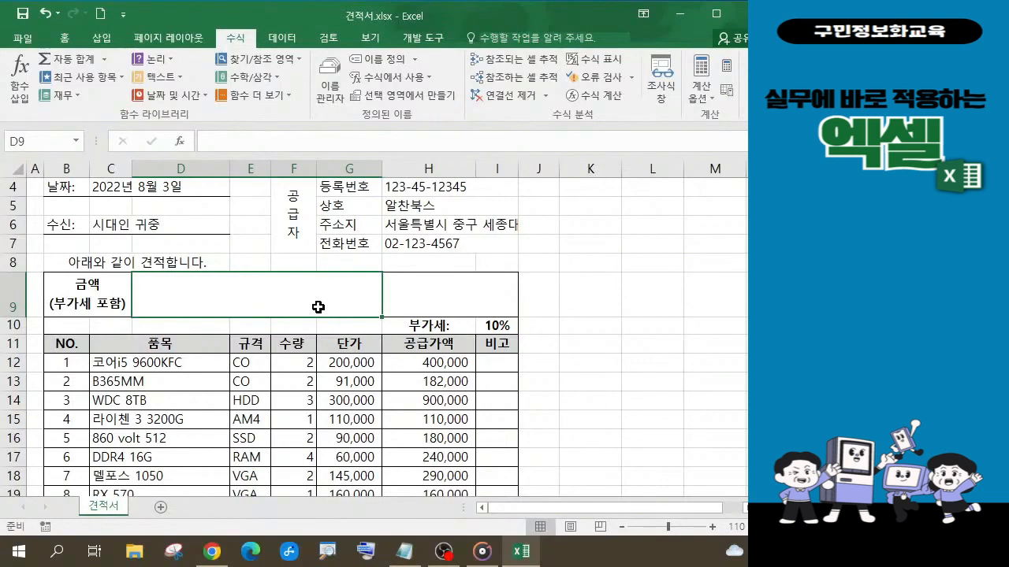
{"action": "type", "text": "="}
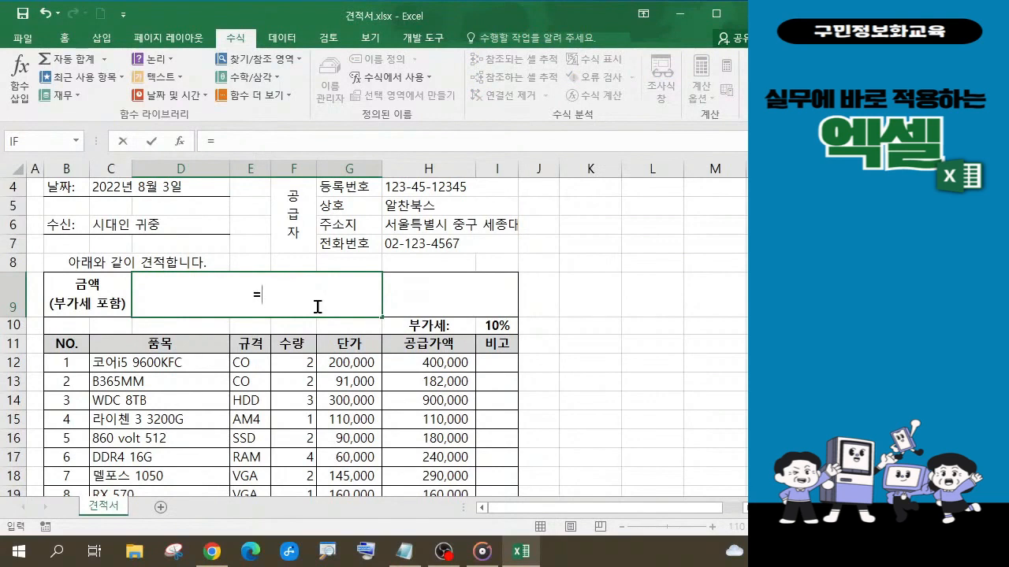
{"action": "type", "text": "하"}
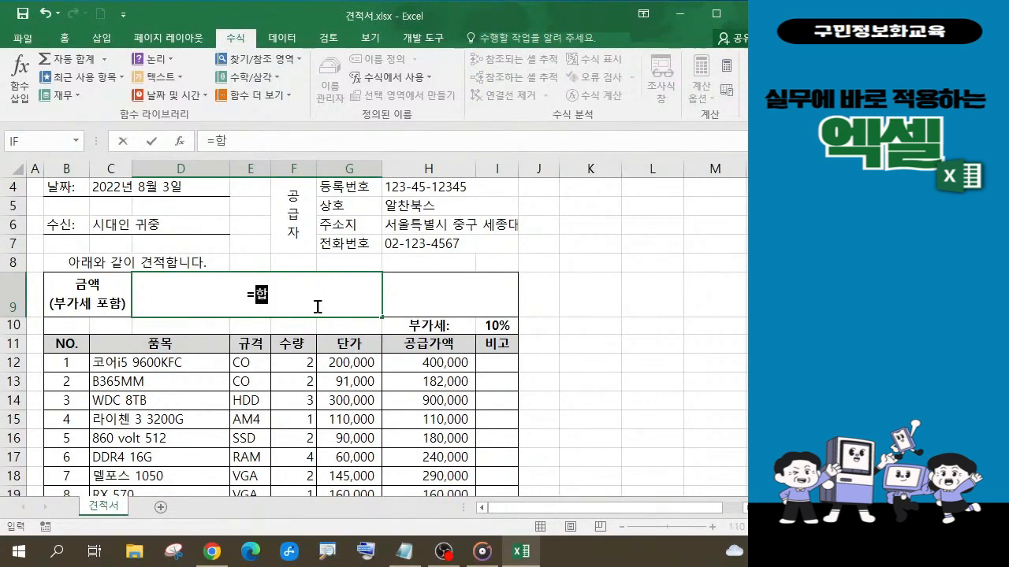
{"action": "type", "text": "합계+("}
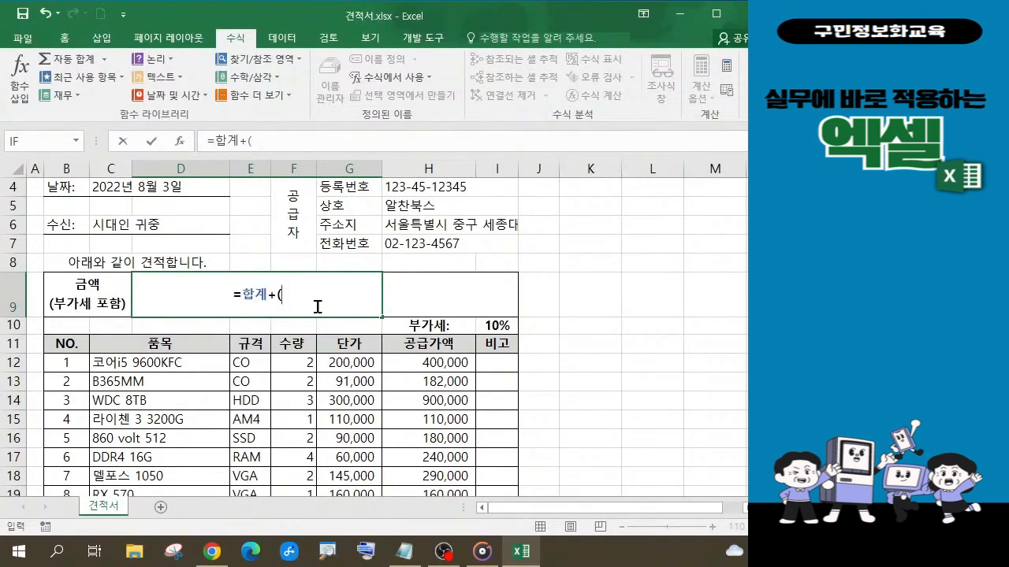
{"action": "scroll", "coordinate": [427, 414], "scroll_direction": "down", "scroll_amount": 2}
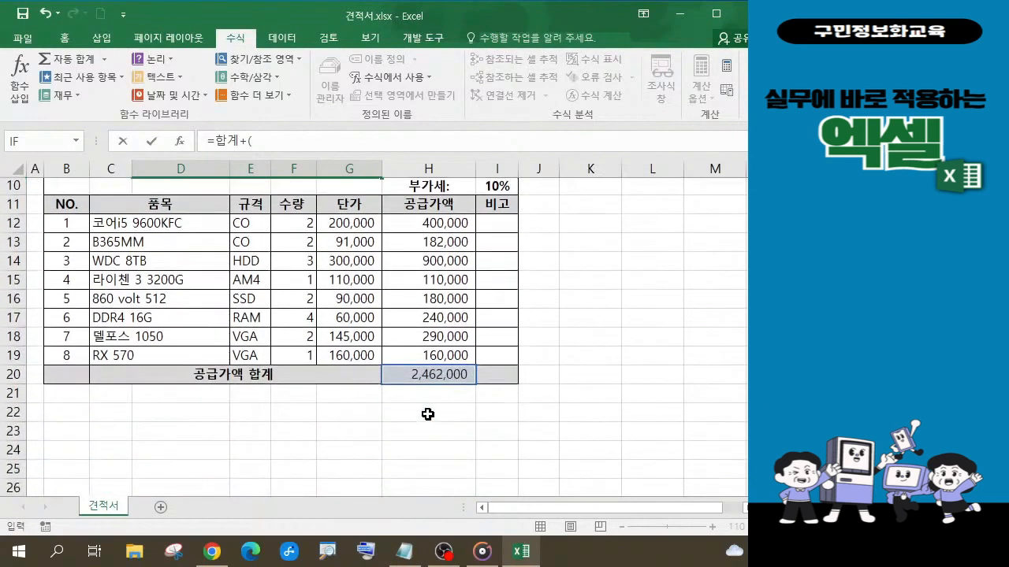
{"action": "scroll", "coordinate": [425, 405], "scroll_direction": "up", "scroll_amount": 2}
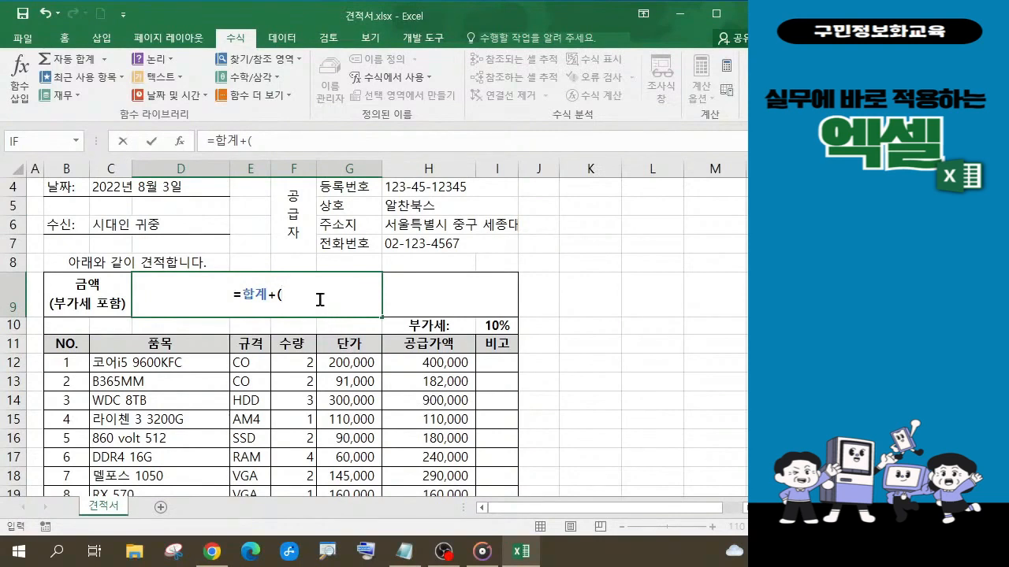
{"action": "type", "text": "합"}
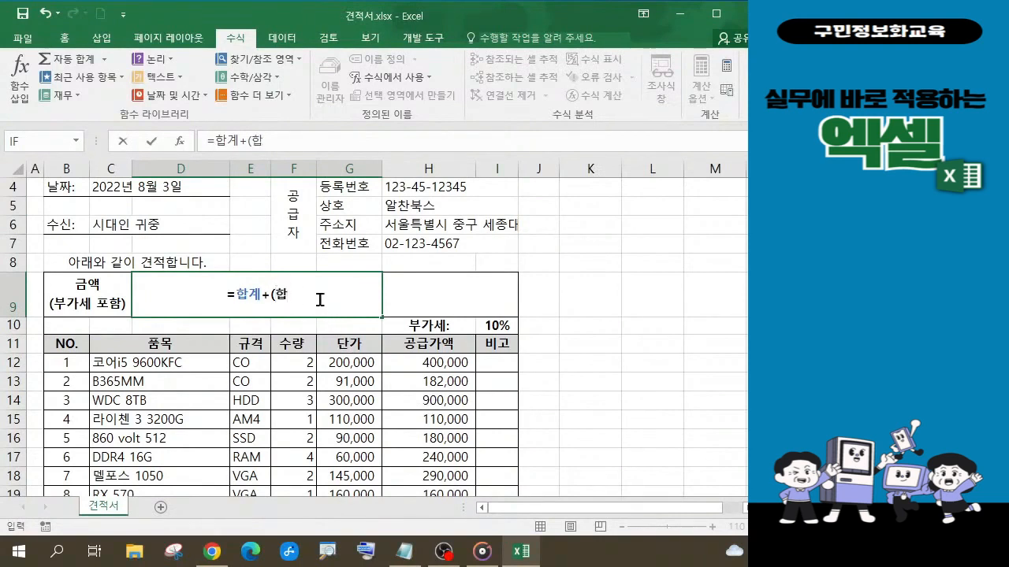
{"action": "type", "text": "계"}
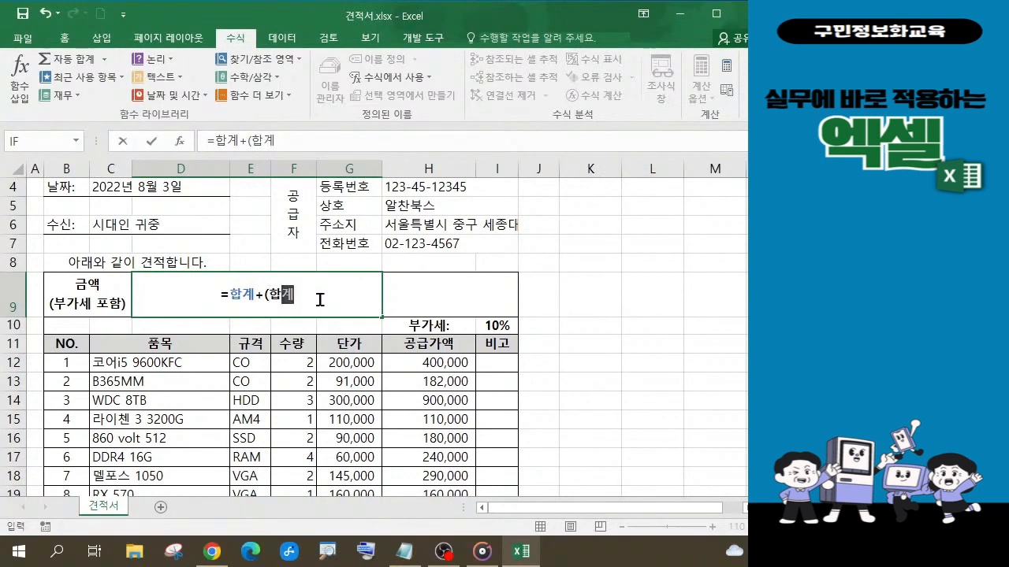
{"action": "type", "text": "*"}
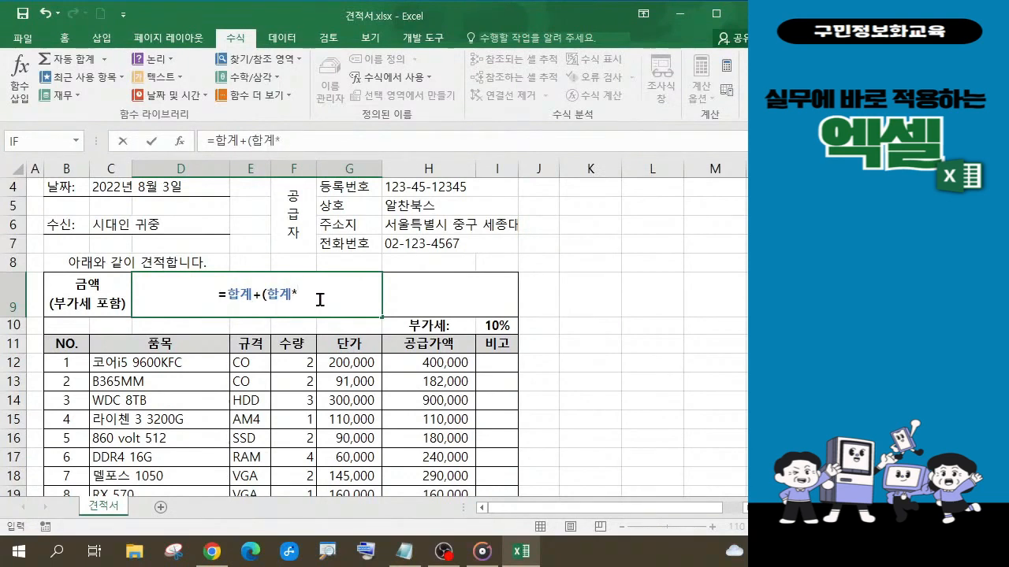
{"action": "type", "text": "부"}
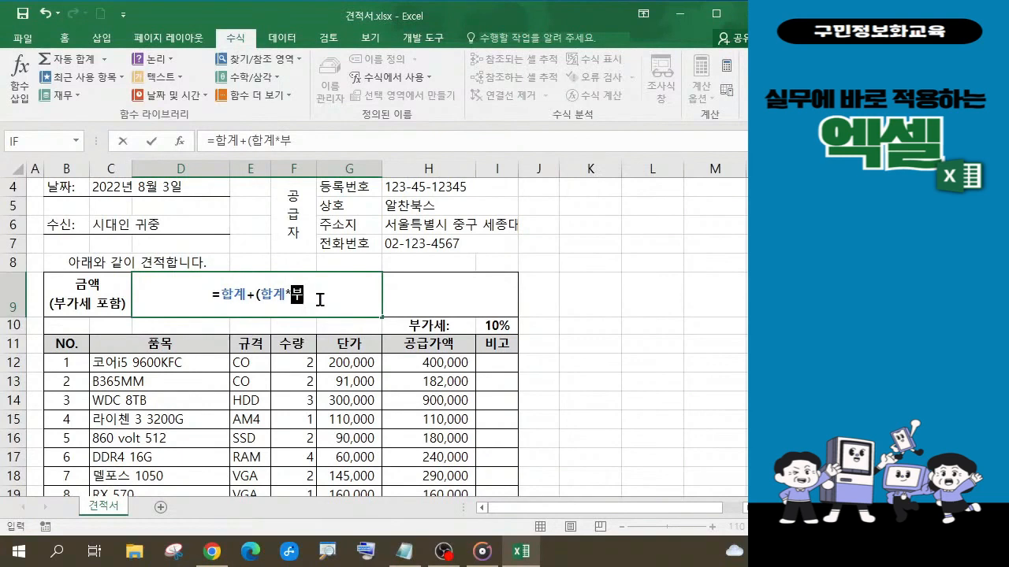
{"action": "type", "text": "가세)"}
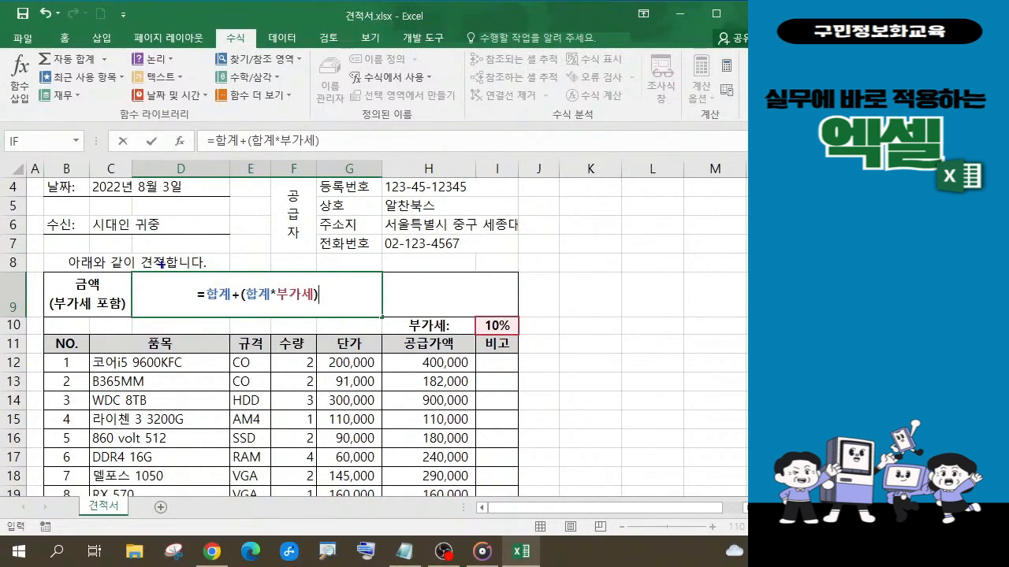
{"action": "left_click_drag", "start_coordinate": [162, 264], "coordinate": [342, 315]}
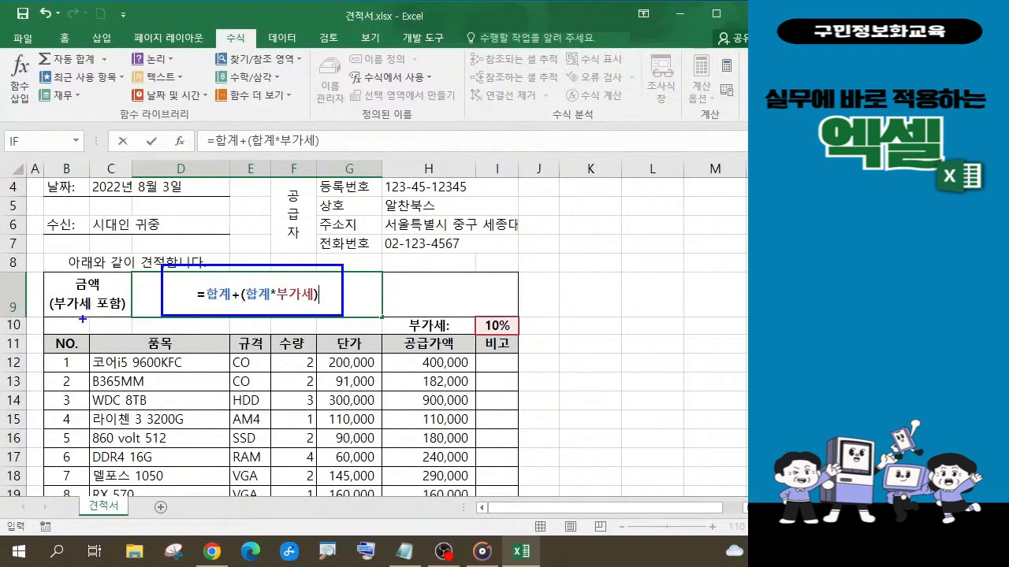
{"action": "mouse_move", "coordinate": [82, 318]}
{"action": "left_mouse_down"}
{"action": "mouse_move", "coordinate": [63, 307]}
{"action": "mouse_move", "coordinate": [90, 276]}
{"action": "mouse_move", "coordinate": [93, 318]}
{"action": "left_mouse_up"}
{"action": "key", "text": "Escape"}
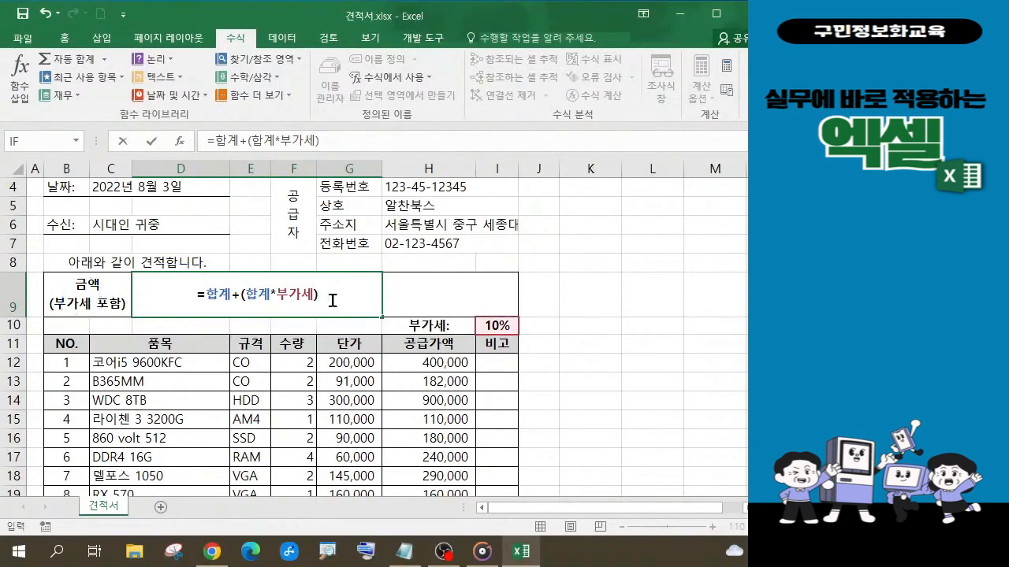
{"action": "key", "text": "Return"}
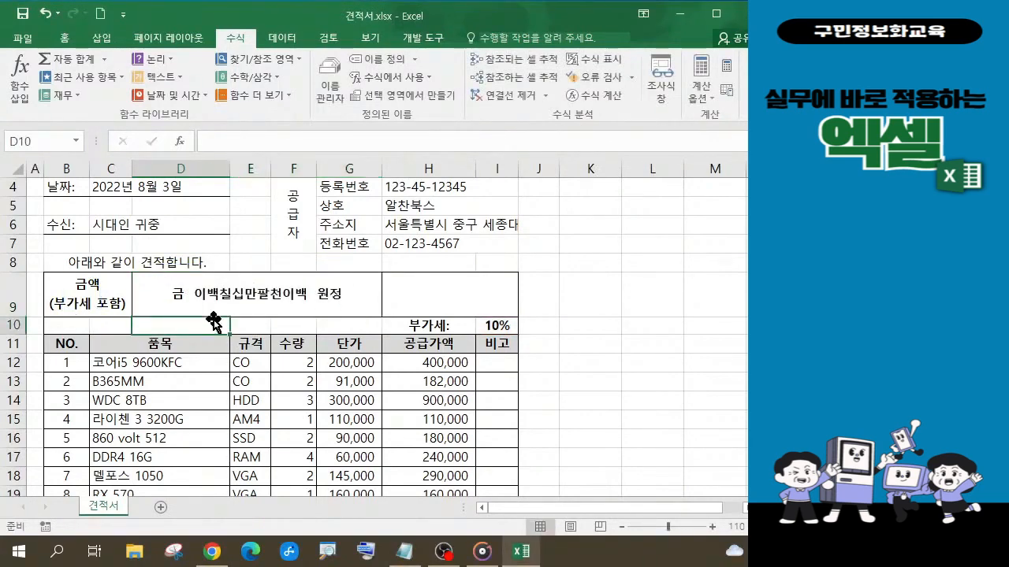
Repeat the 금액 as a numeric amount in H9 with the formula =D9, and save the workbook.
{"action": "scroll", "coordinate": [433, 366], "scroll_direction": "down", "scroll_amount": 1}
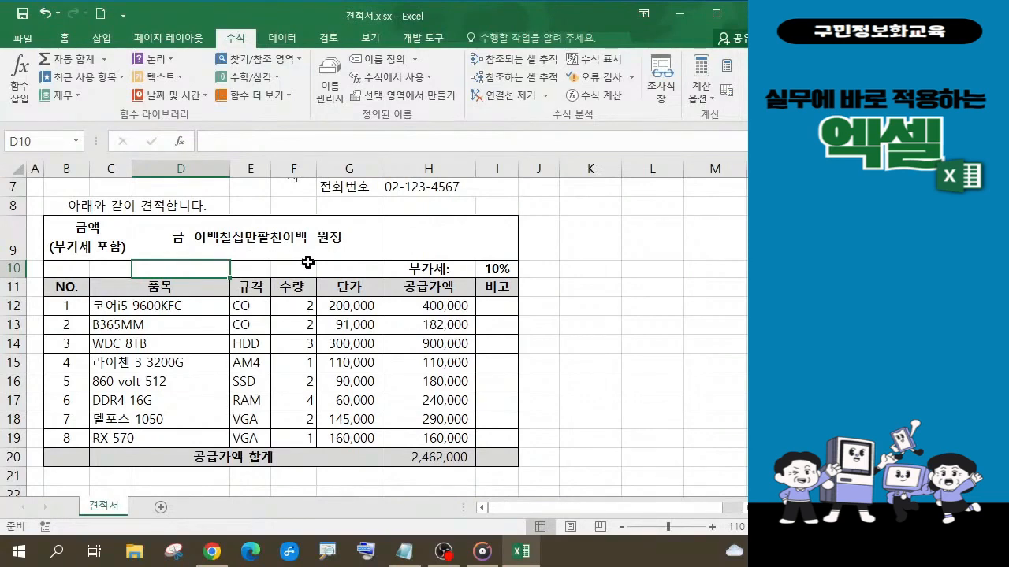
{"action": "scroll", "coordinate": [306, 262], "scroll_direction": "up", "scroll_amount": 1}
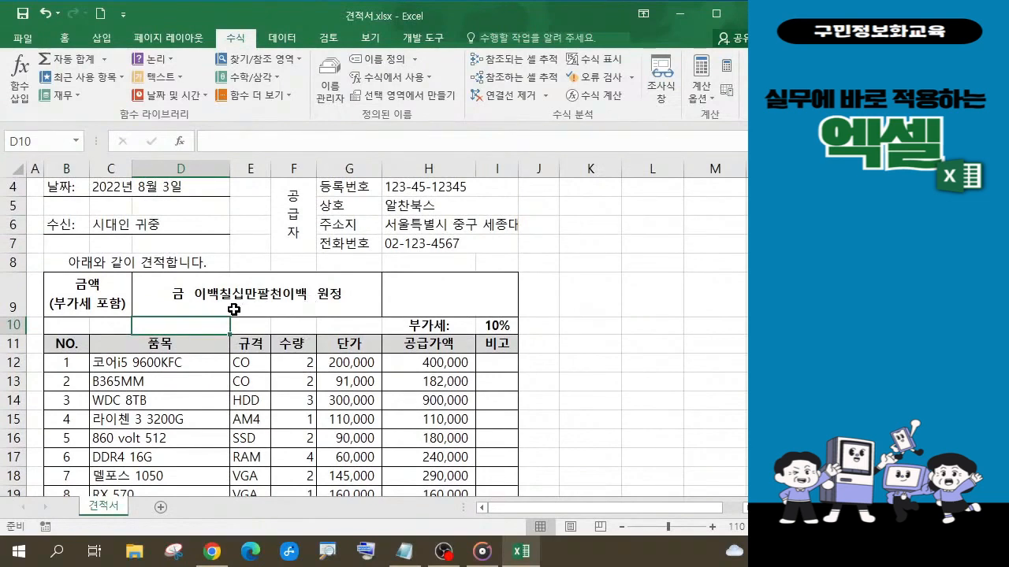
{"action": "left_click", "coordinate": [471, 300]}
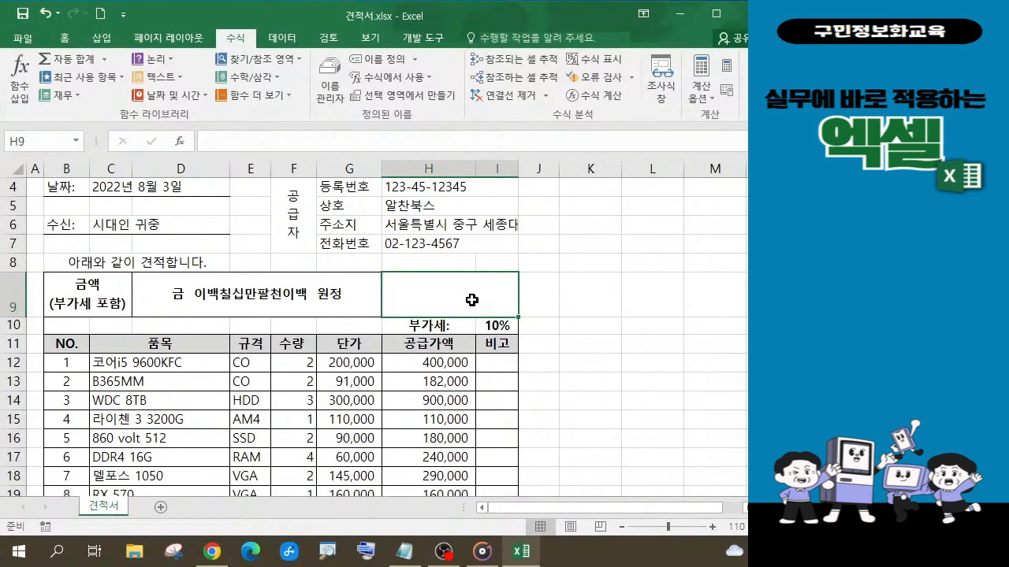
{"action": "type", "text": "="}
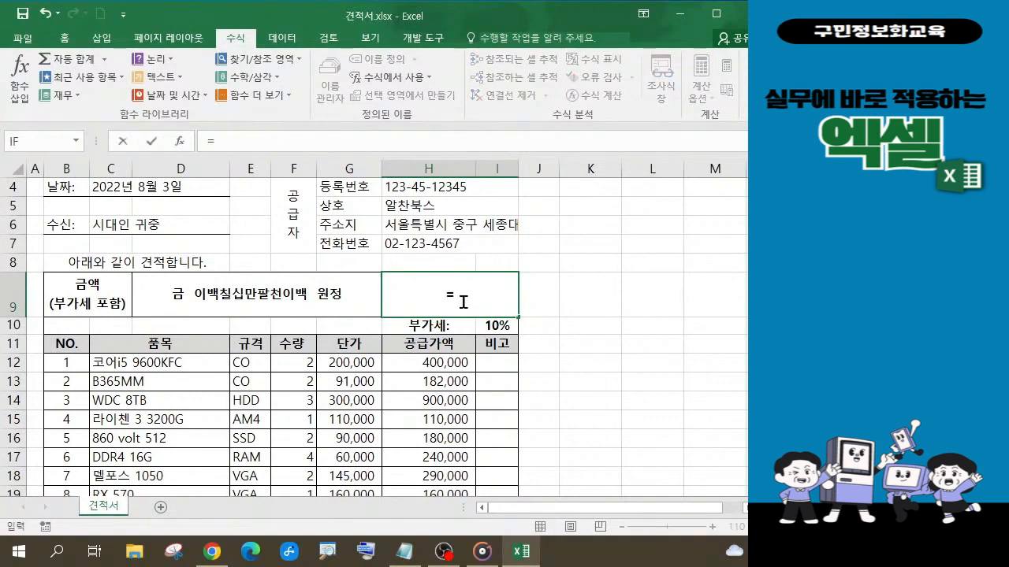
{"action": "left_click", "coordinate": [297, 298]}
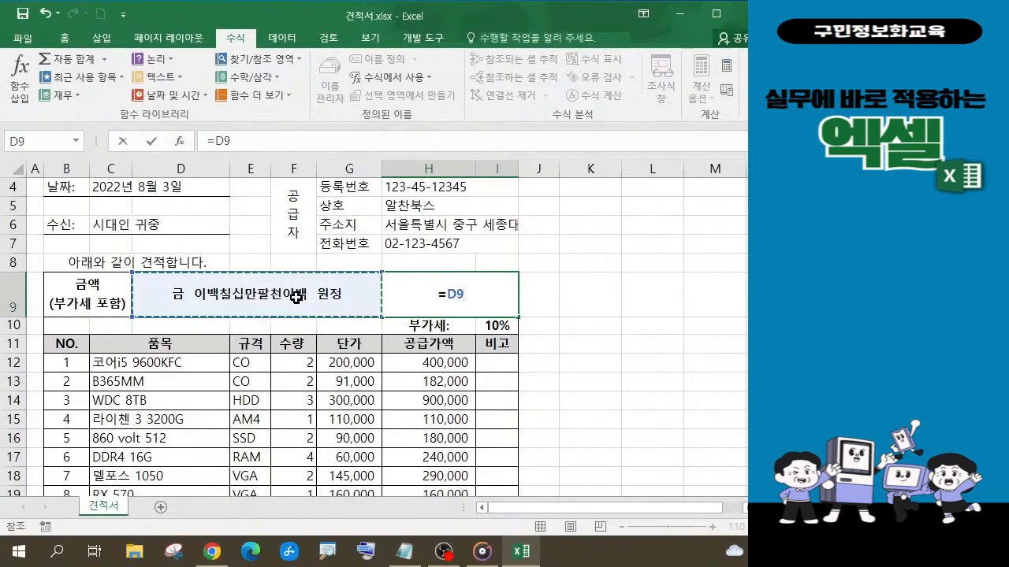
{"action": "key", "text": "Return"}
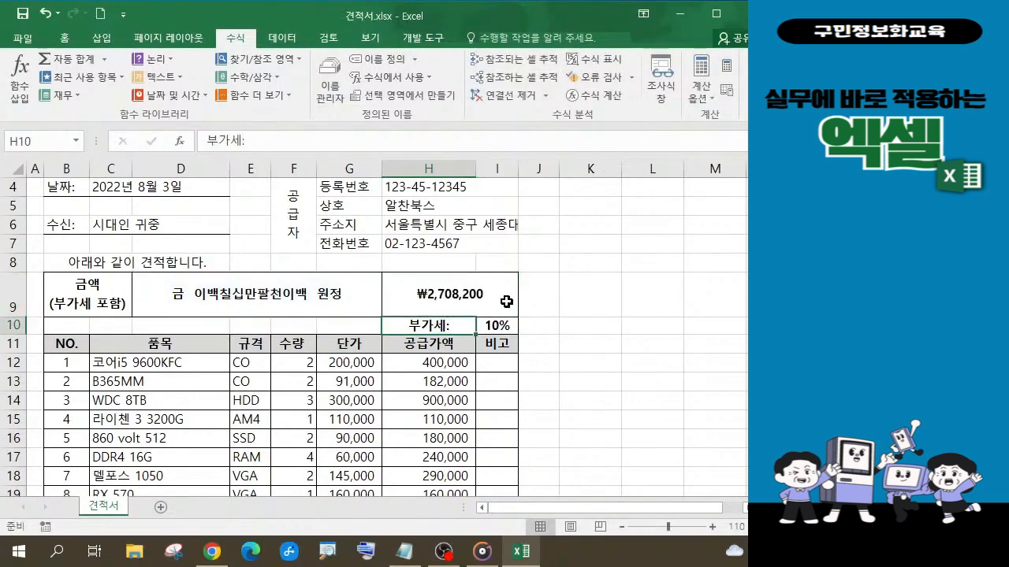
{"action": "scroll", "coordinate": [506, 302], "scroll_direction": "down", "scroll_amount": 1}
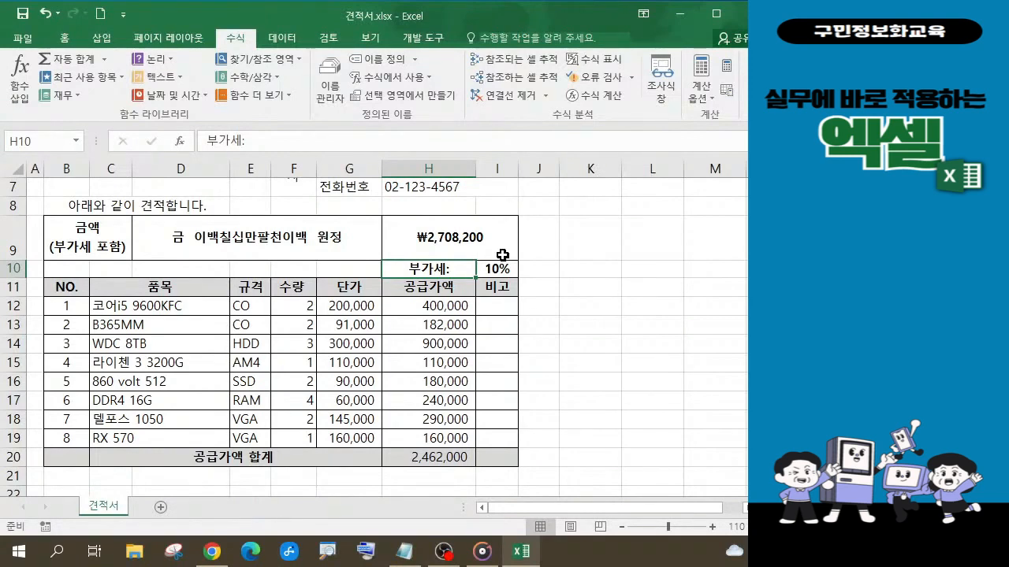
{"action": "left_click", "coordinate": [26, 21]}
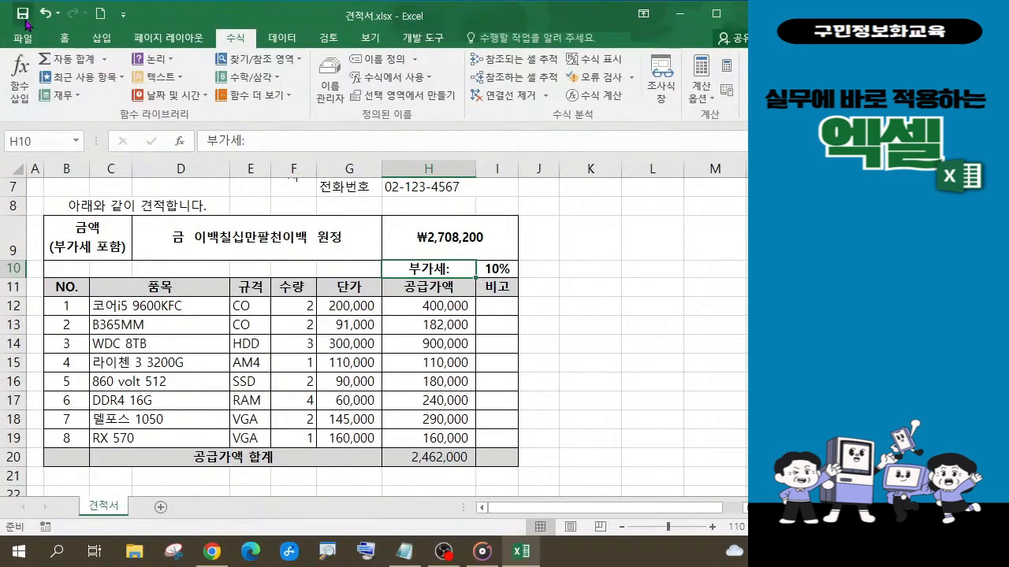